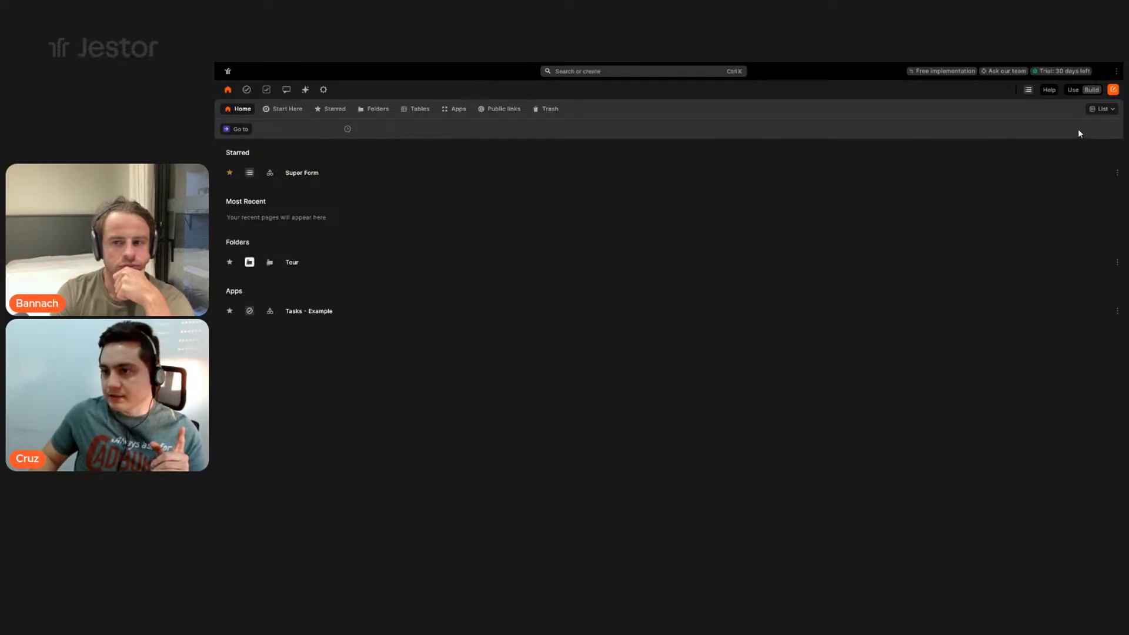
# - Start a new tool prompt: "Build an expense tracker app. It should be a kanban board with the stages New, Approved, Denied."
pyautogui.click(1112, 91)
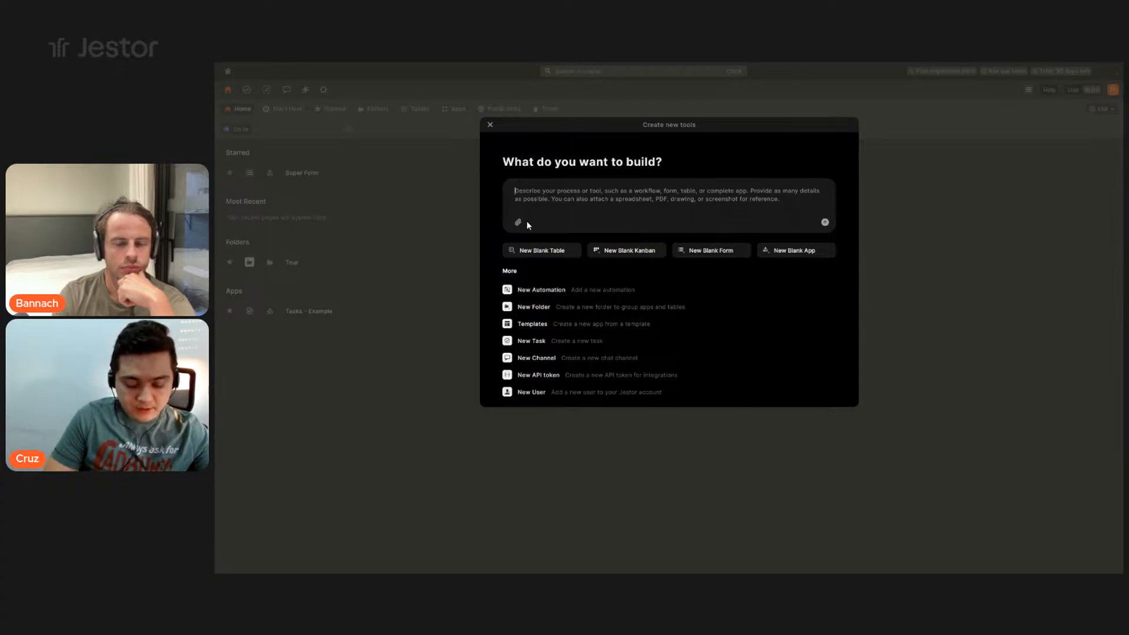
pyautogui.write('Build')
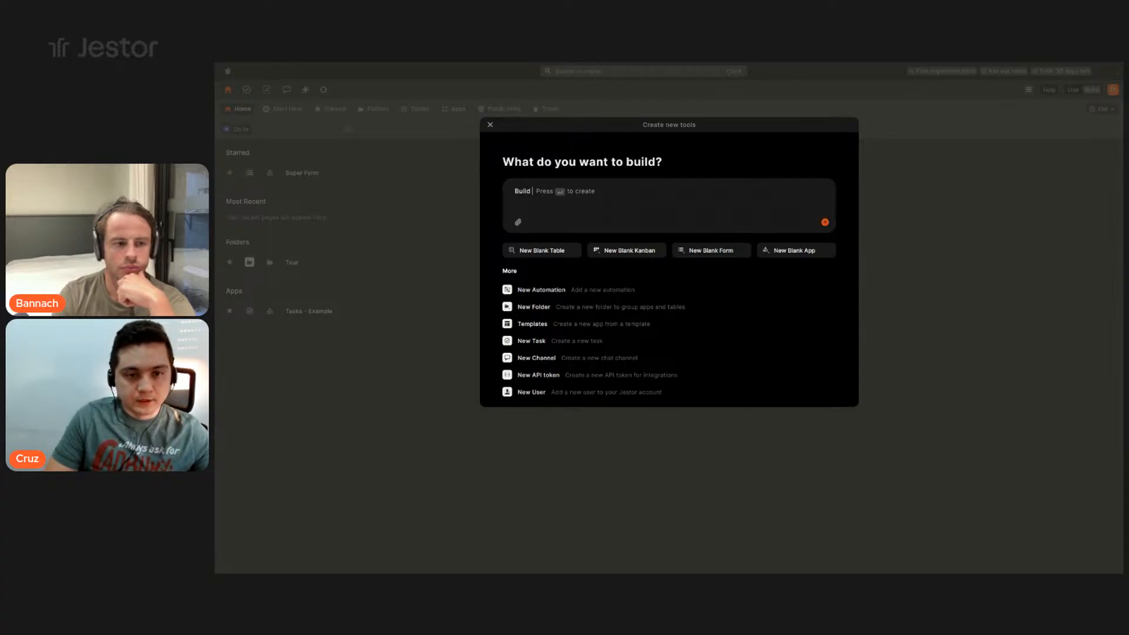
pyautogui.write(' an ')
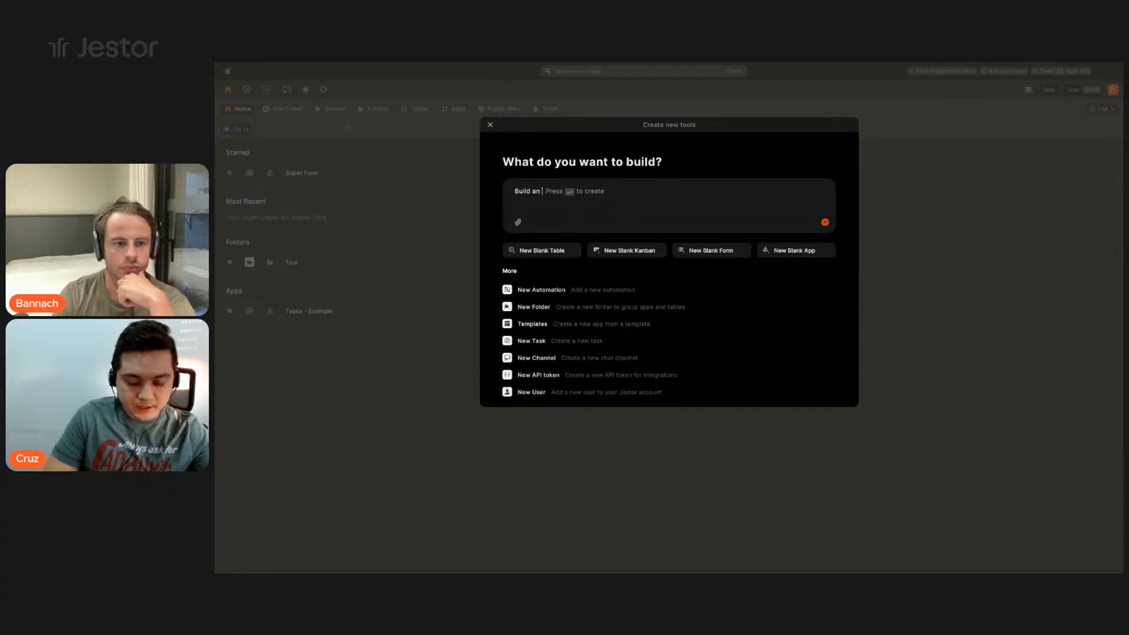
pyautogui.write('expense tracke')
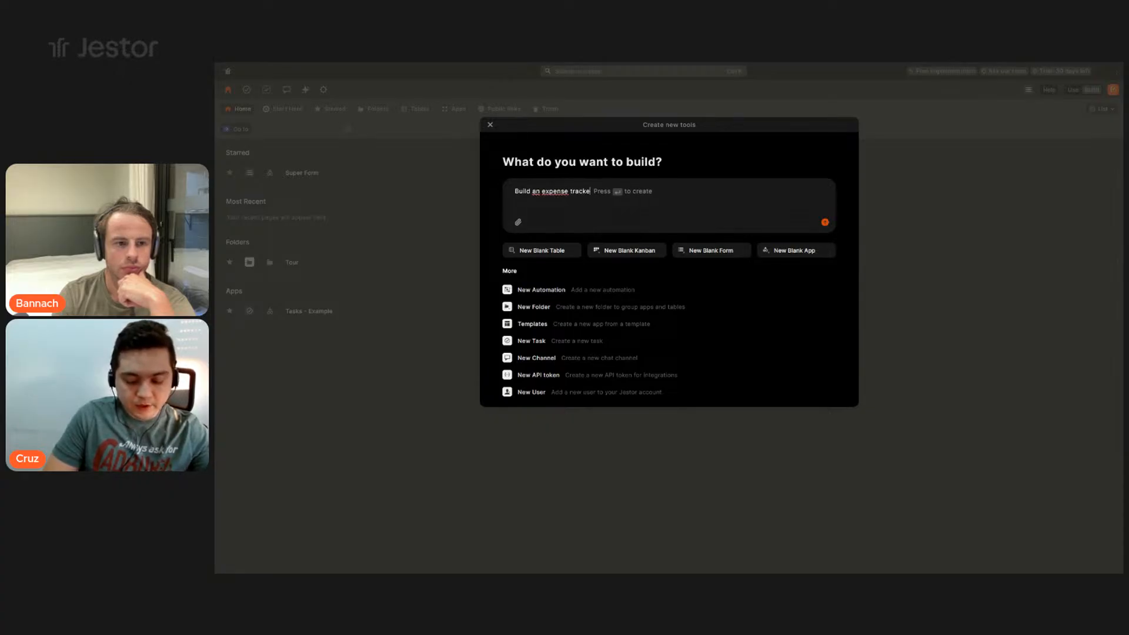
pyautogui.write('r app.')
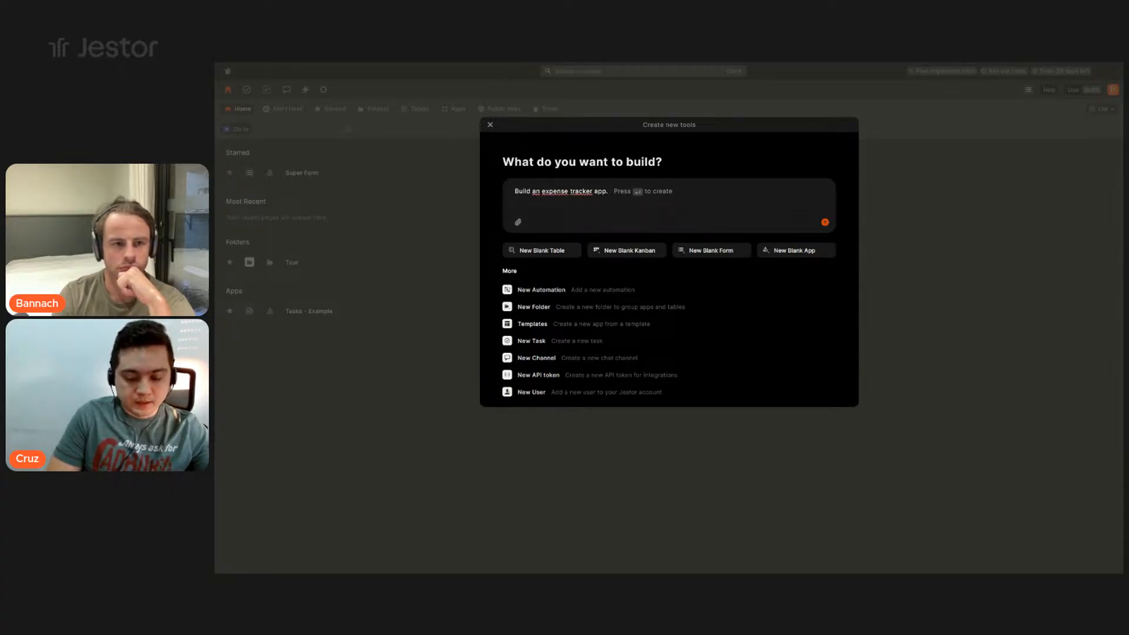
pyautogui.write(' It should be a k')
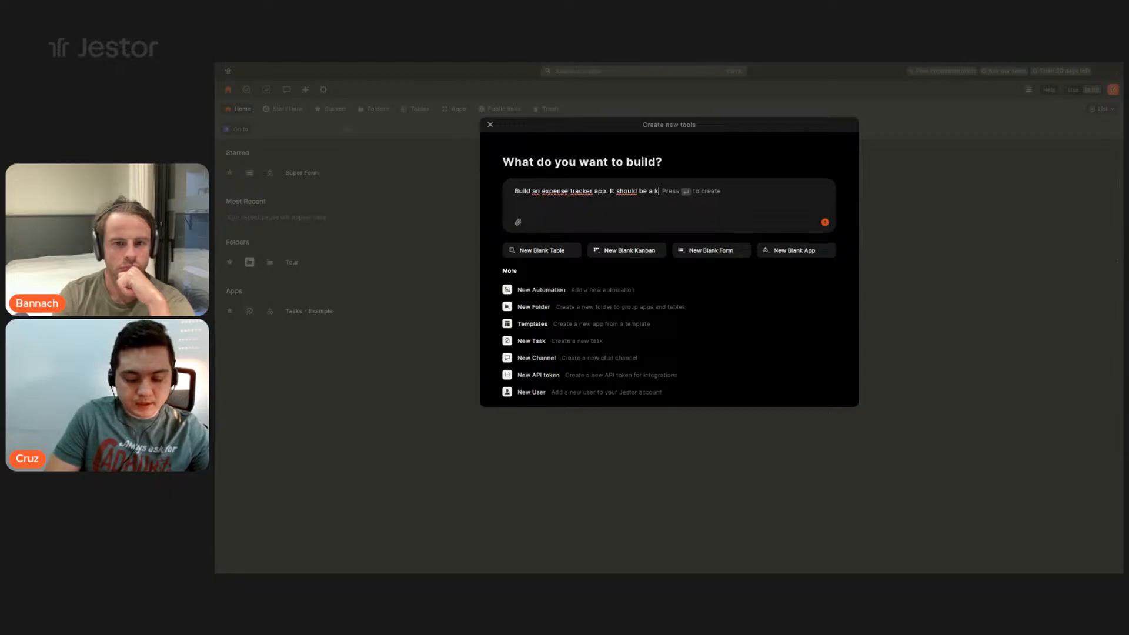
pyautogui.write('anban board')
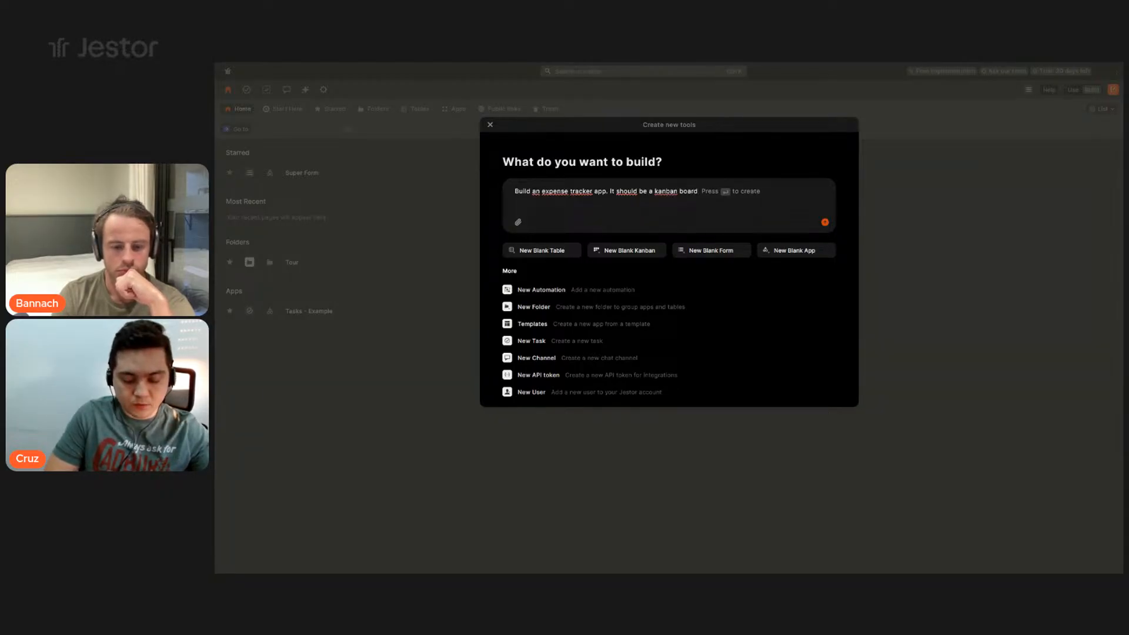
pyautogui.write(' with the')
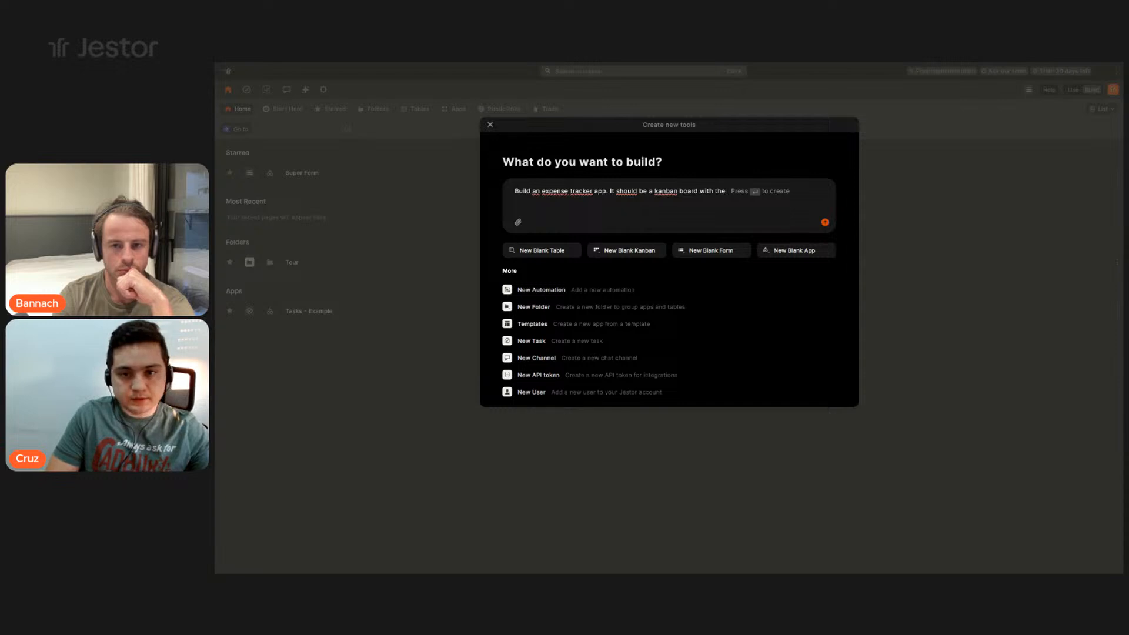
pyautogui.write(' stages Ne')
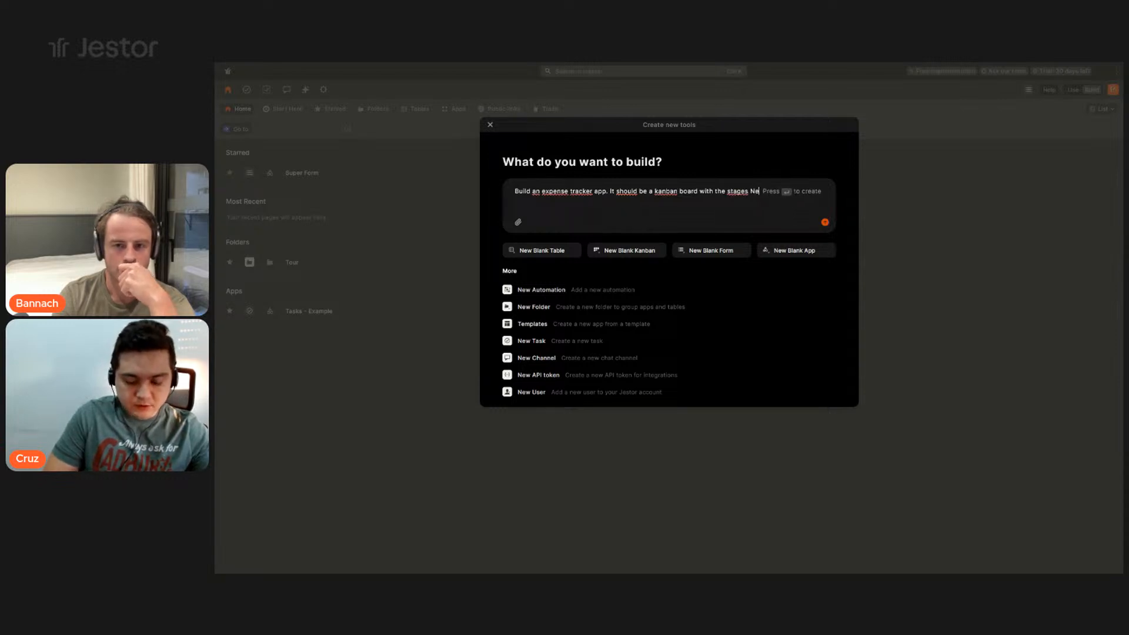
pyautogui.write('w, Approved, ')
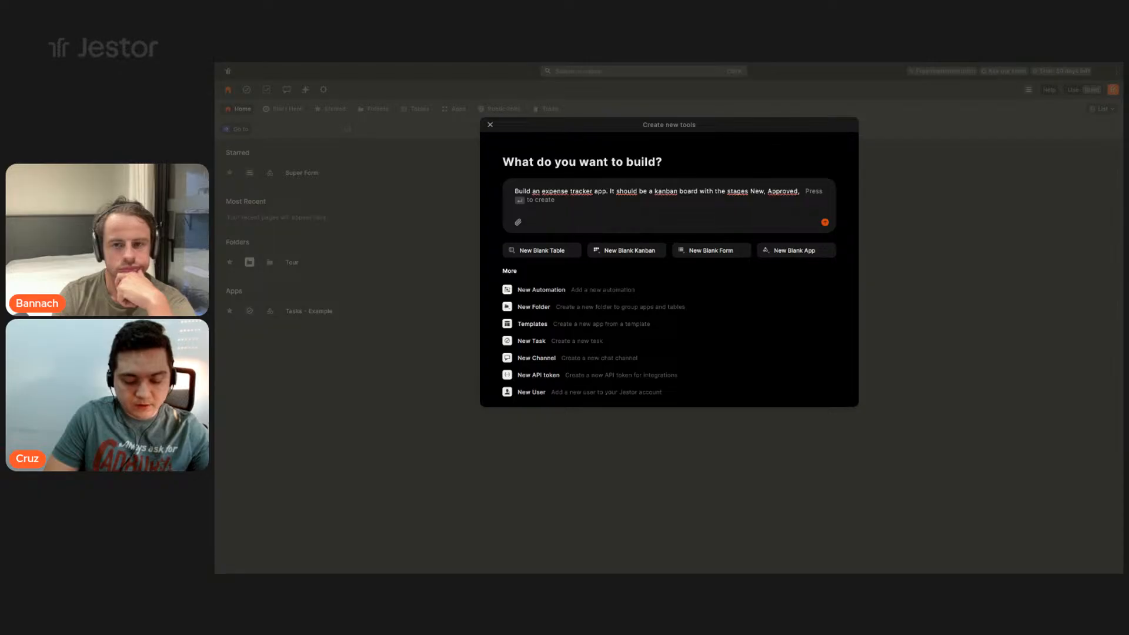
pyautogui.write('Denied.')
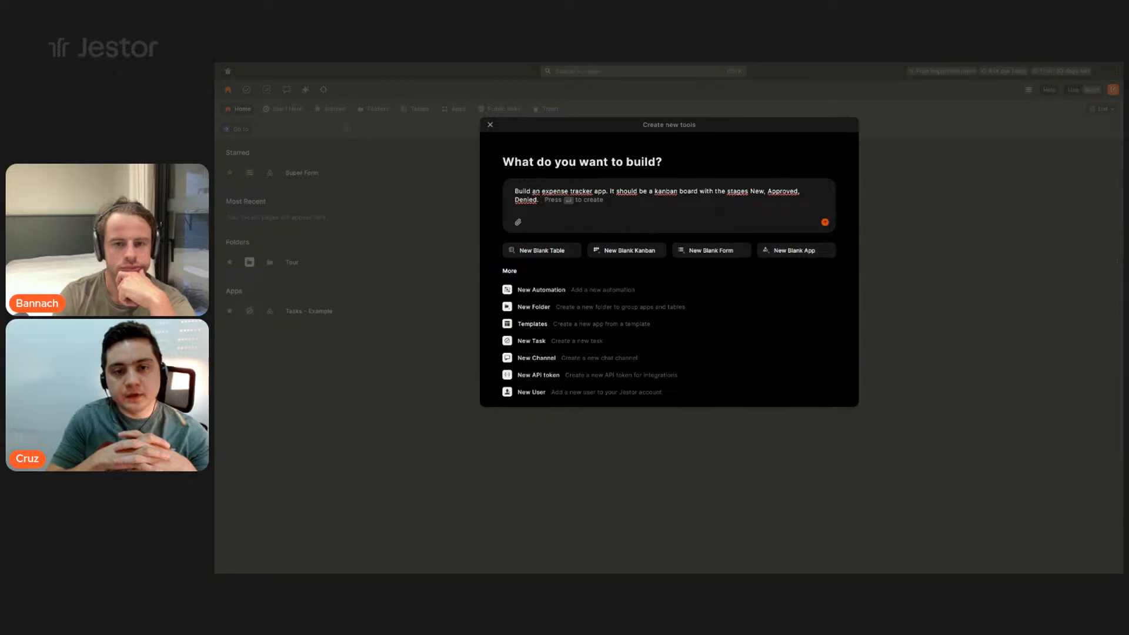
# - Add to the prompt: "We also want a form in a separate tab, and a dashboard with the total number of submissions in another tab."
pyautogui.write(' We')
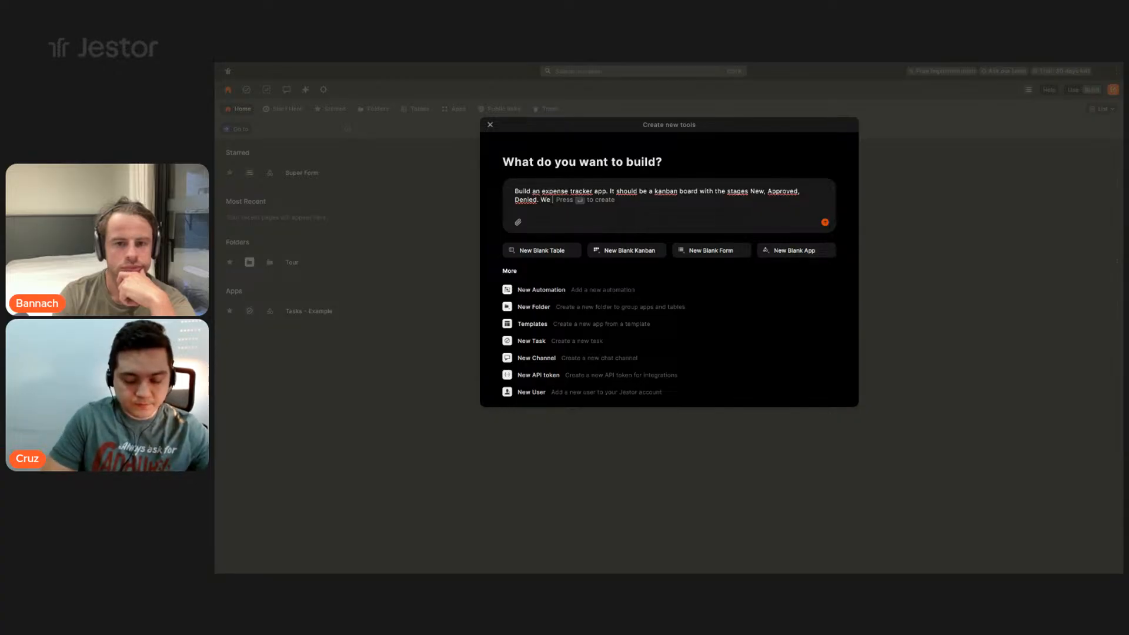
pyautogui.write(' also want a')
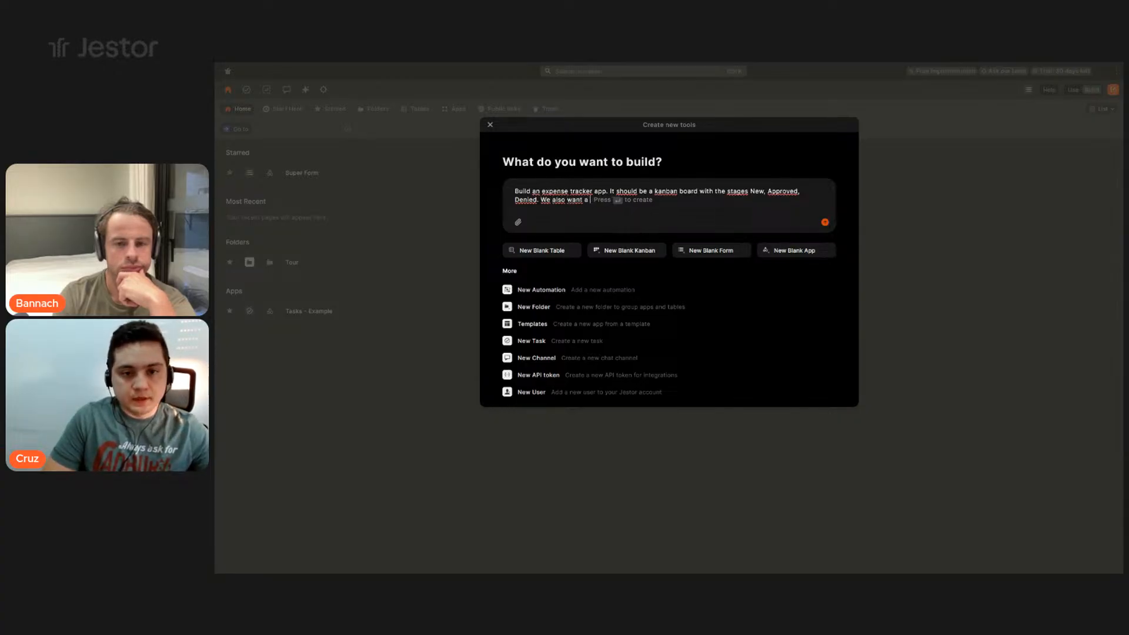
pyautogui.write(' form in a ')
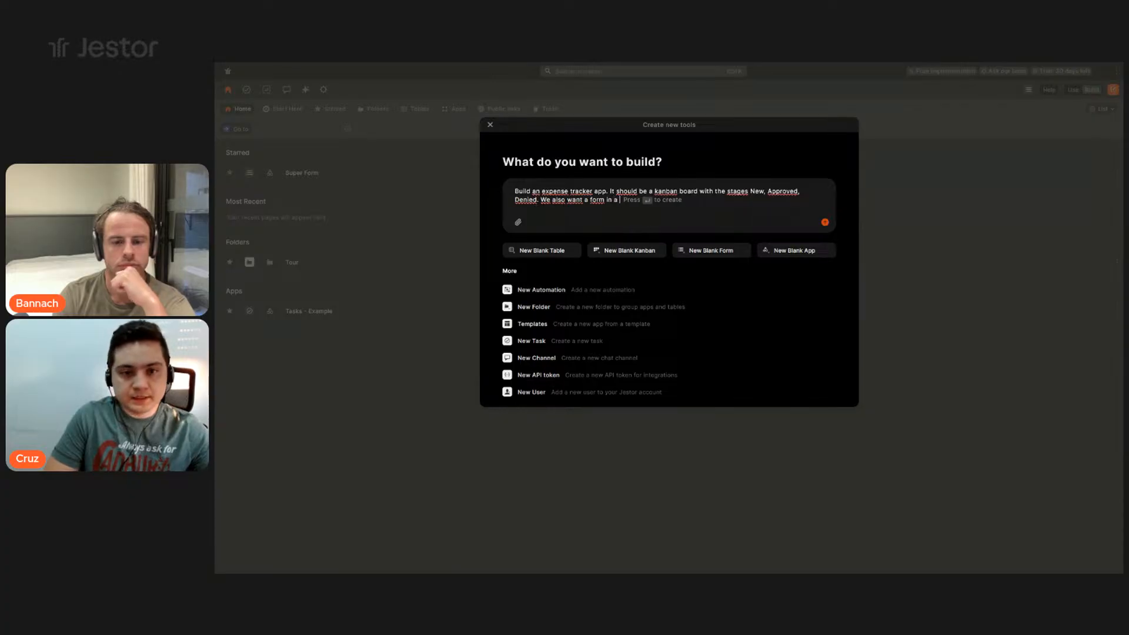
pyautogui.write('separate')
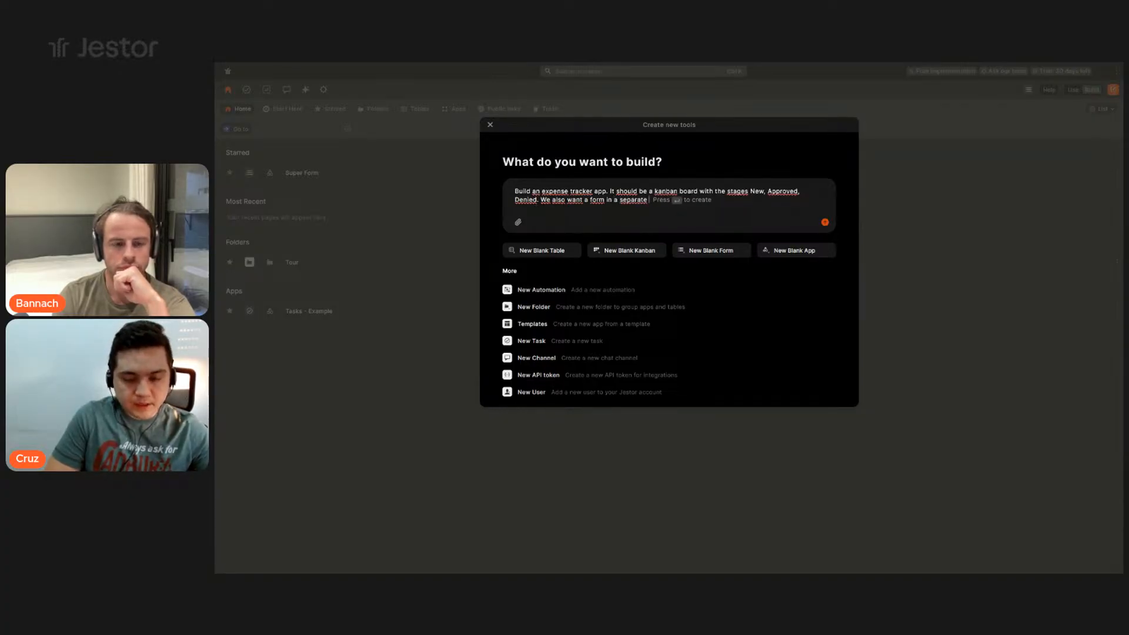
pyautogui.write(' tab, and')
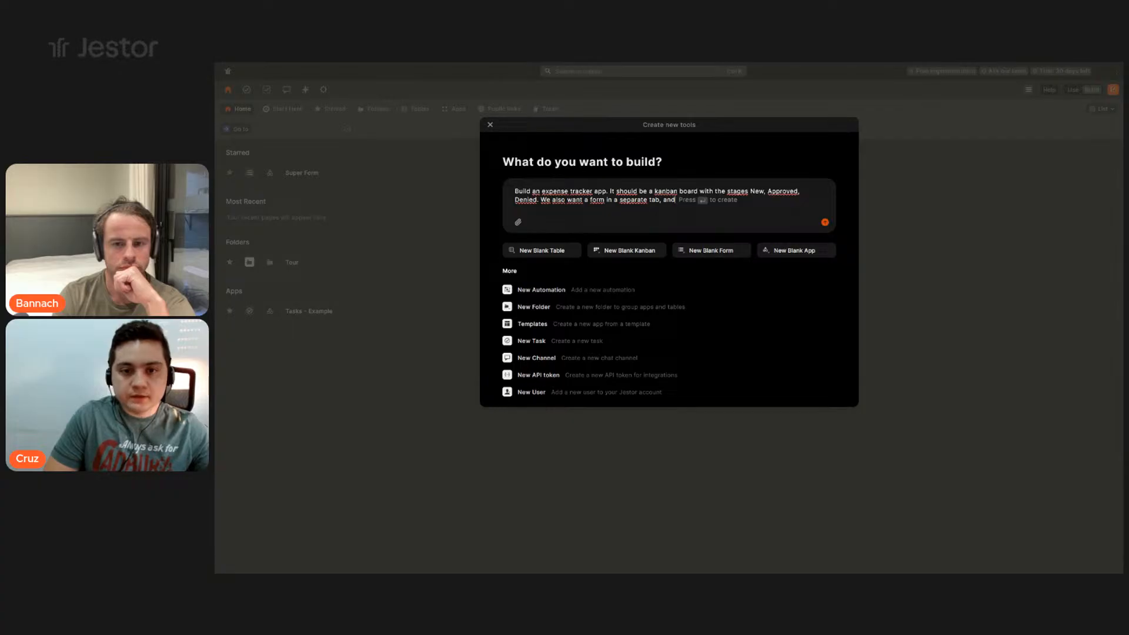
pyautogui.write(' a dashboard ')
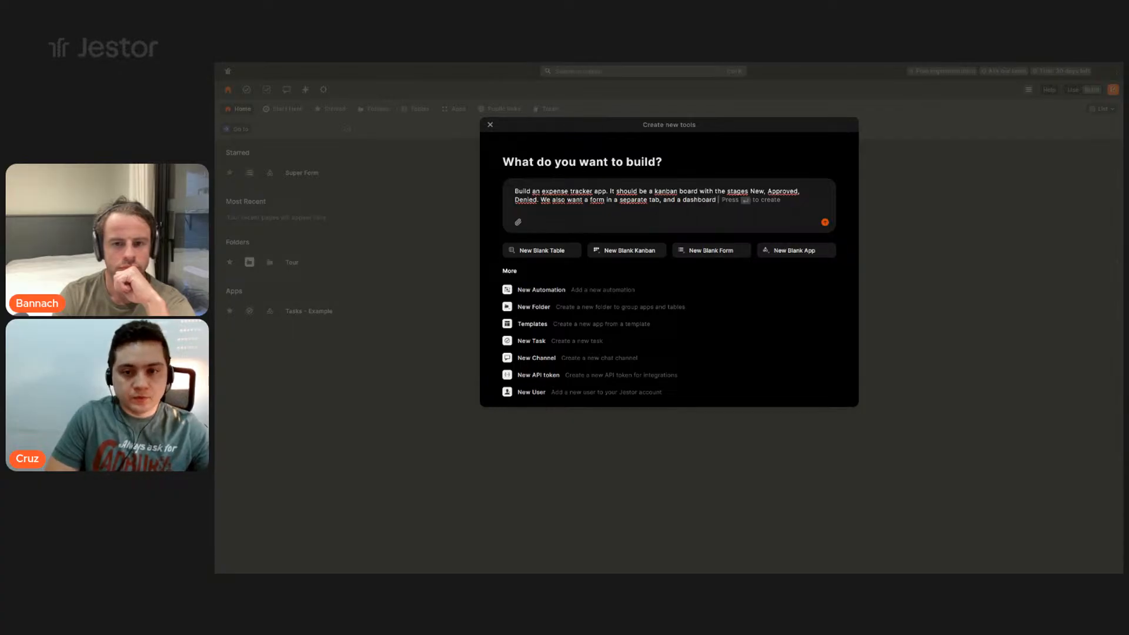
pyautogui.write('with the total')
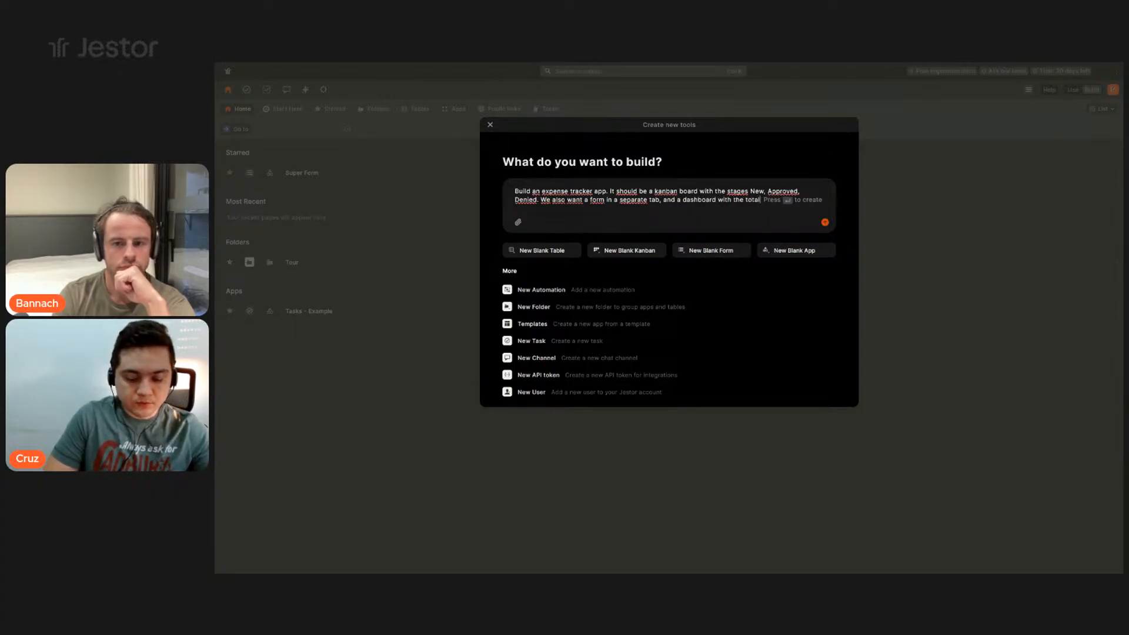
pyautogui.write(' number of')
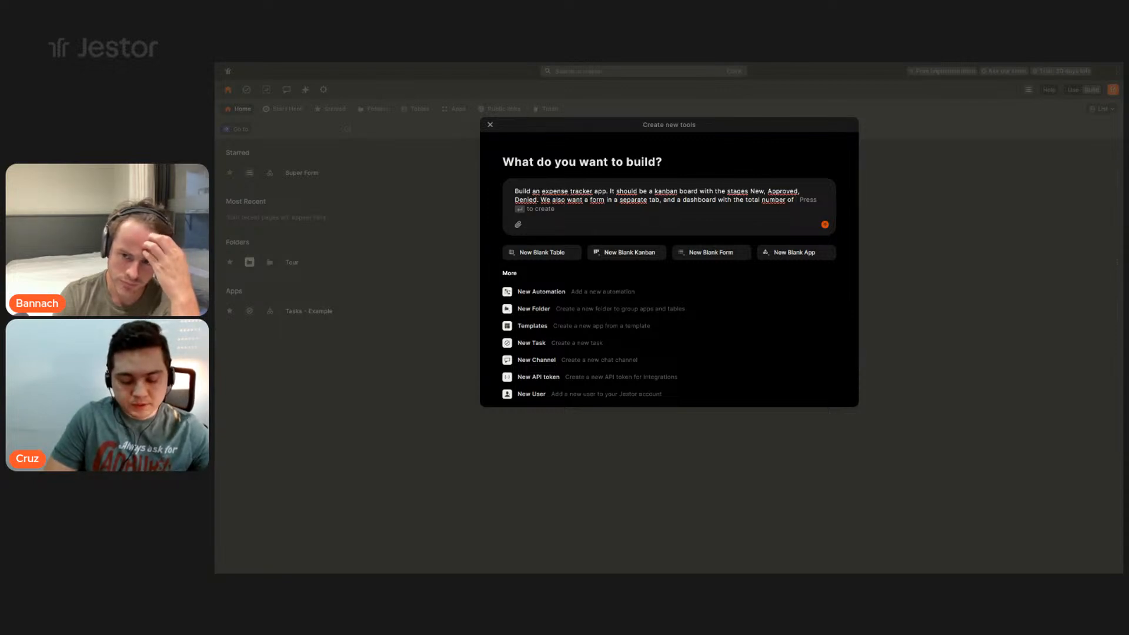
pyautogui.write(' submissions in')
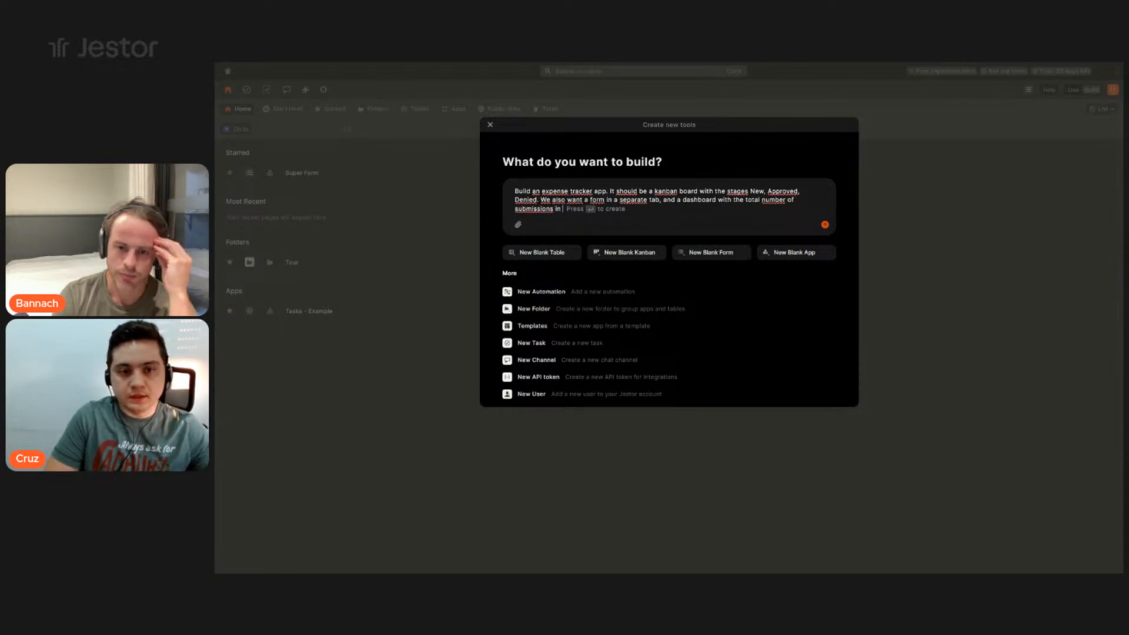
pyautogui.write(' another tab.')
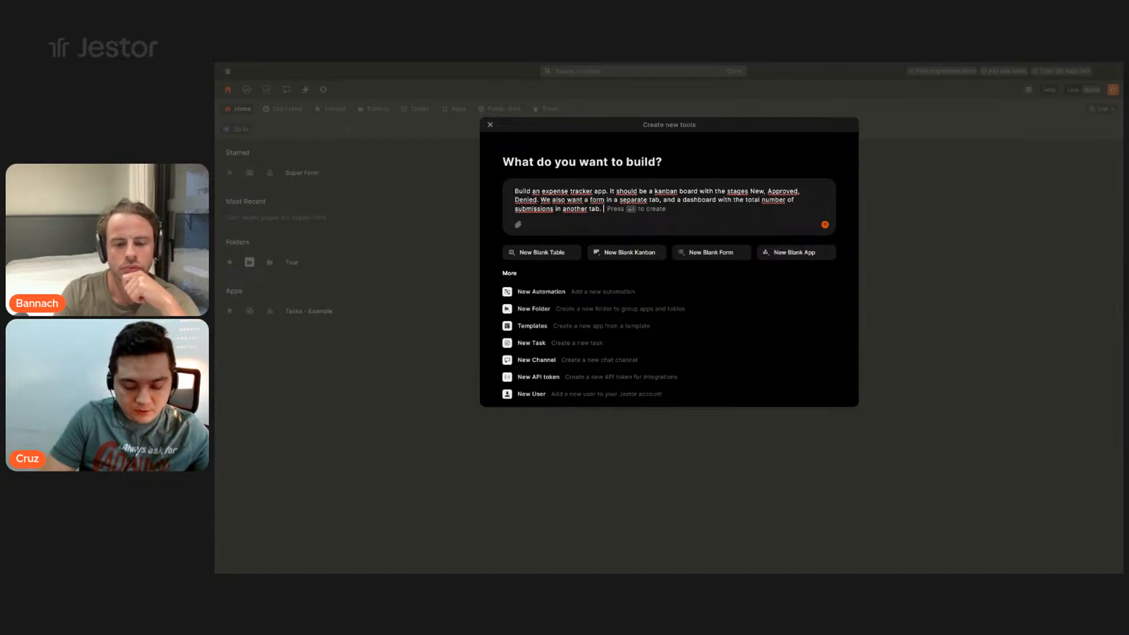
# - Finish the prompt with "Use a side menu for navigation.", generate the app and open it
pyautogui.write('Use a side m')
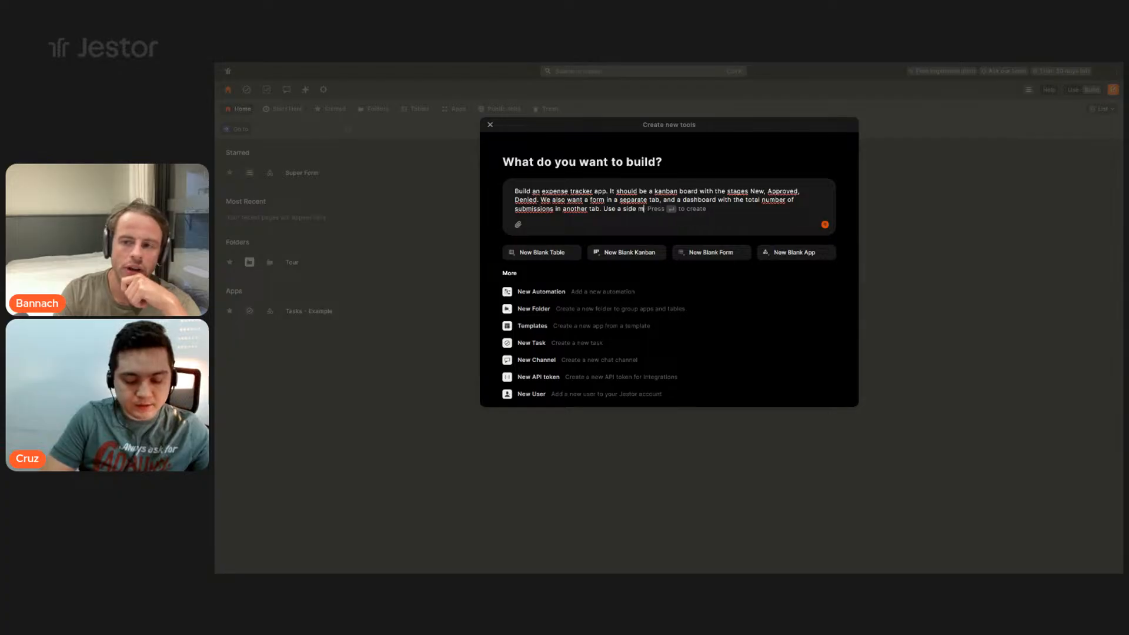
pyautogui.write('enu for navigat')
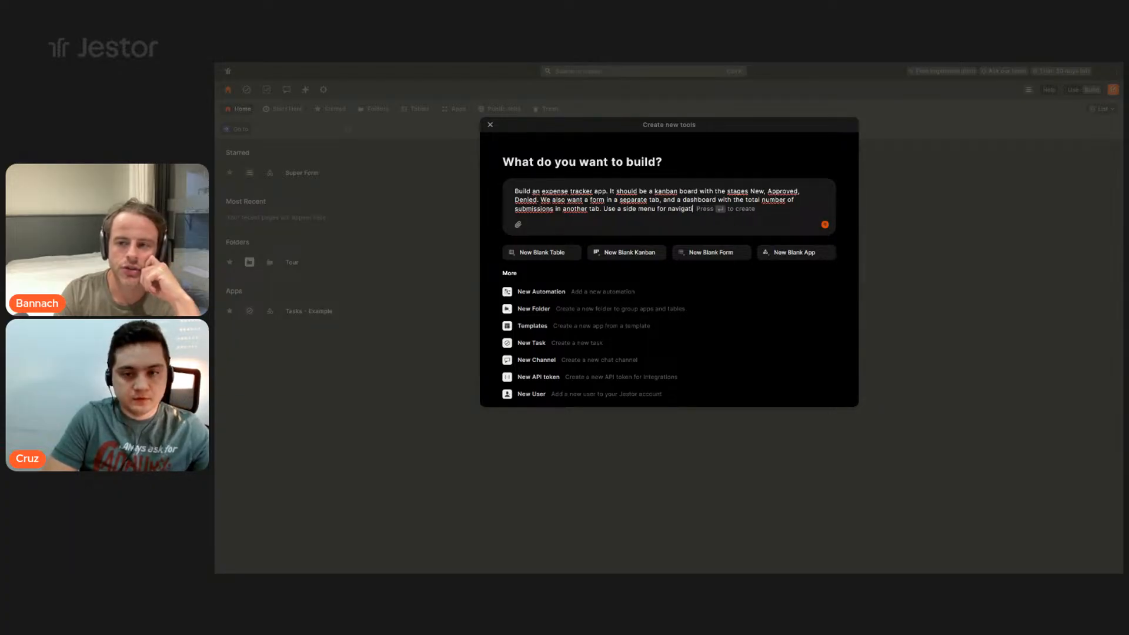
pyautogui.write('ion.')
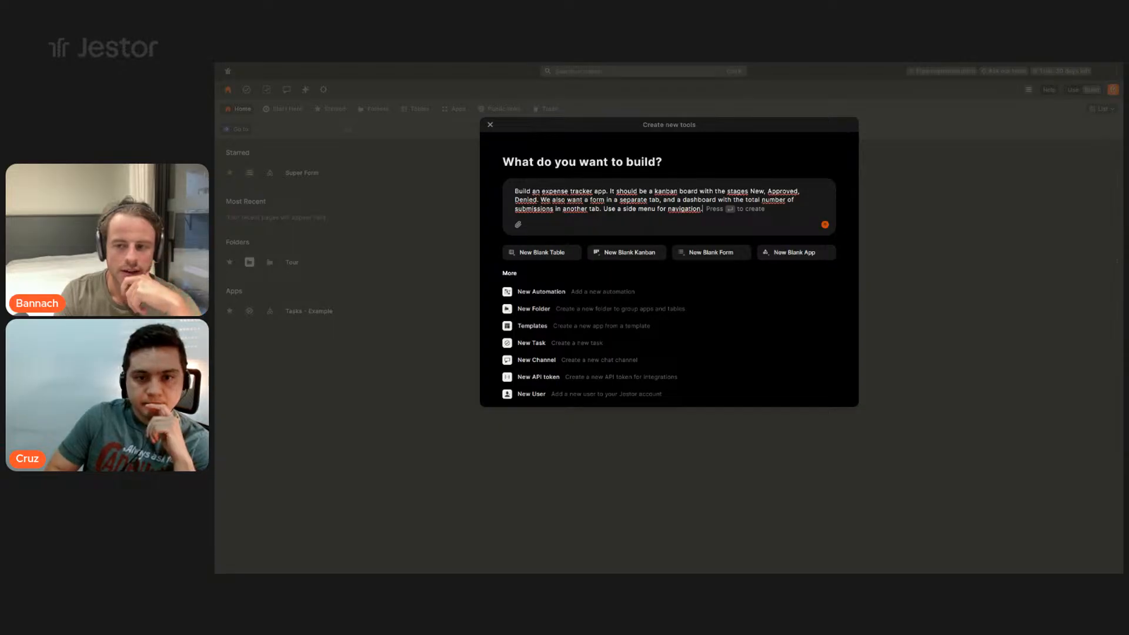
pyautogui.press('Return')
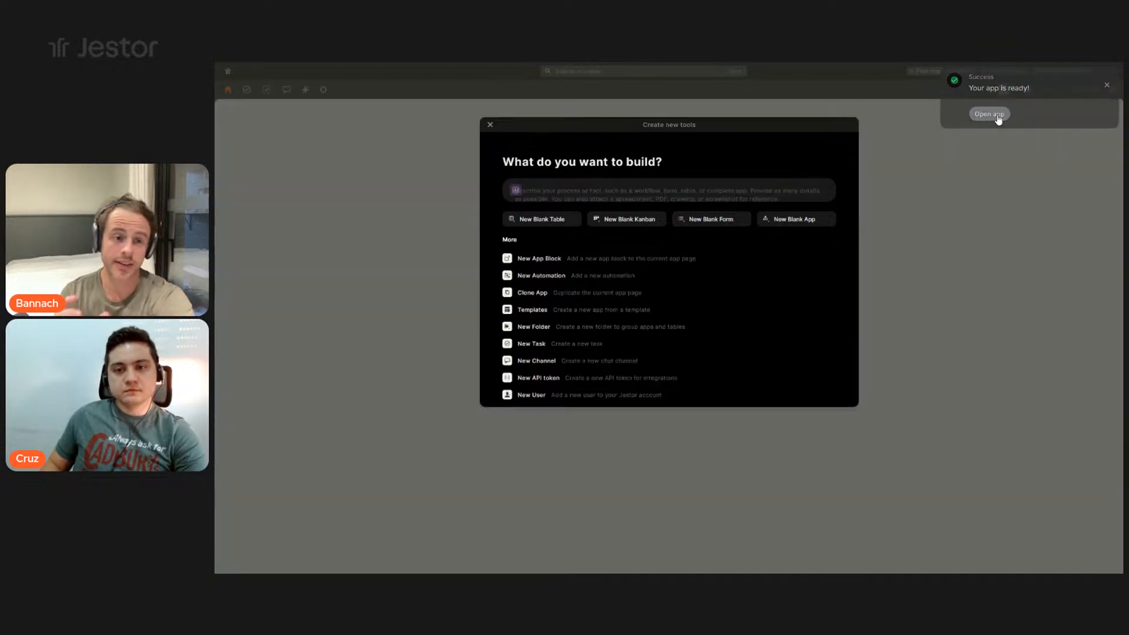
pyautogui.click(993, 113)
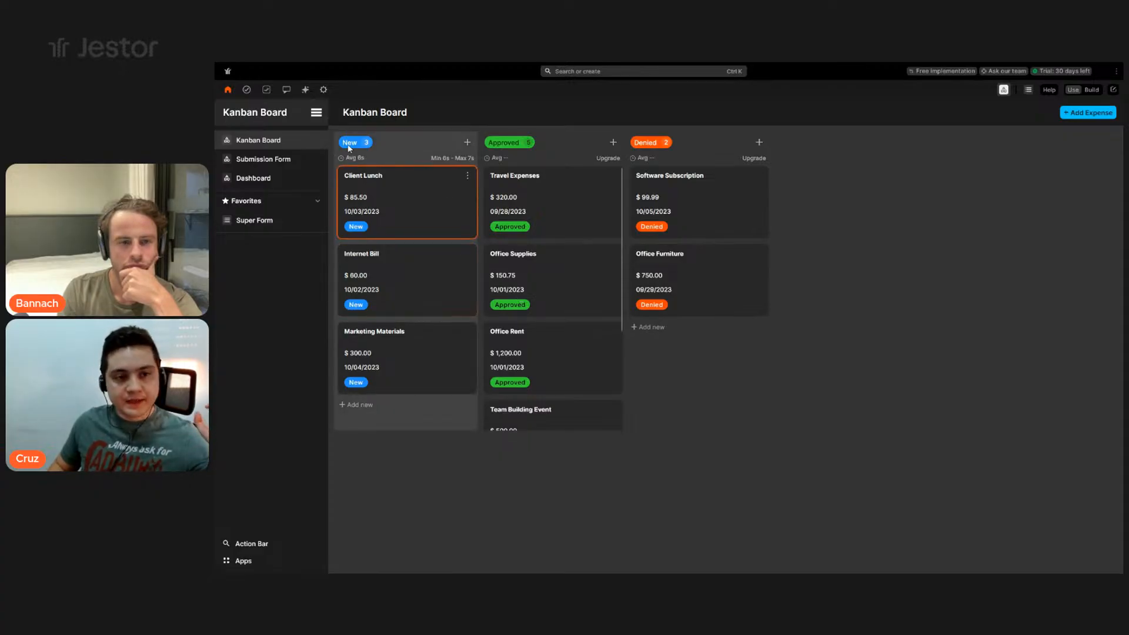
# - Review the generated app's Submission Form and Dashboard pages, ending back on the Kanban Board
pyautogui.click(292, 170)
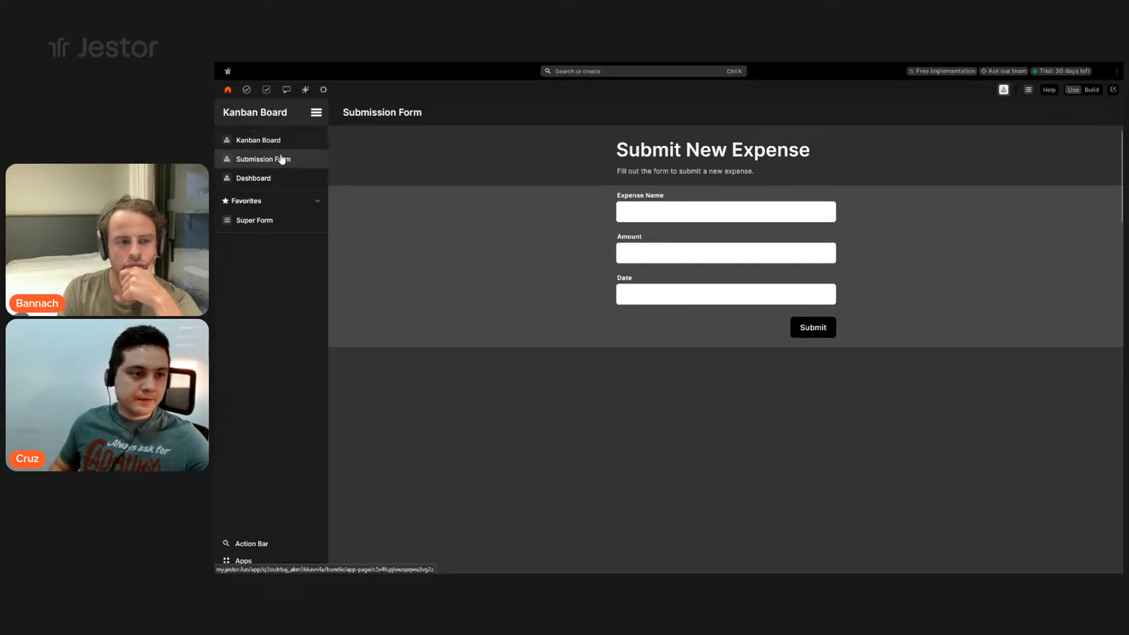
pyautogui.click(275, 177)
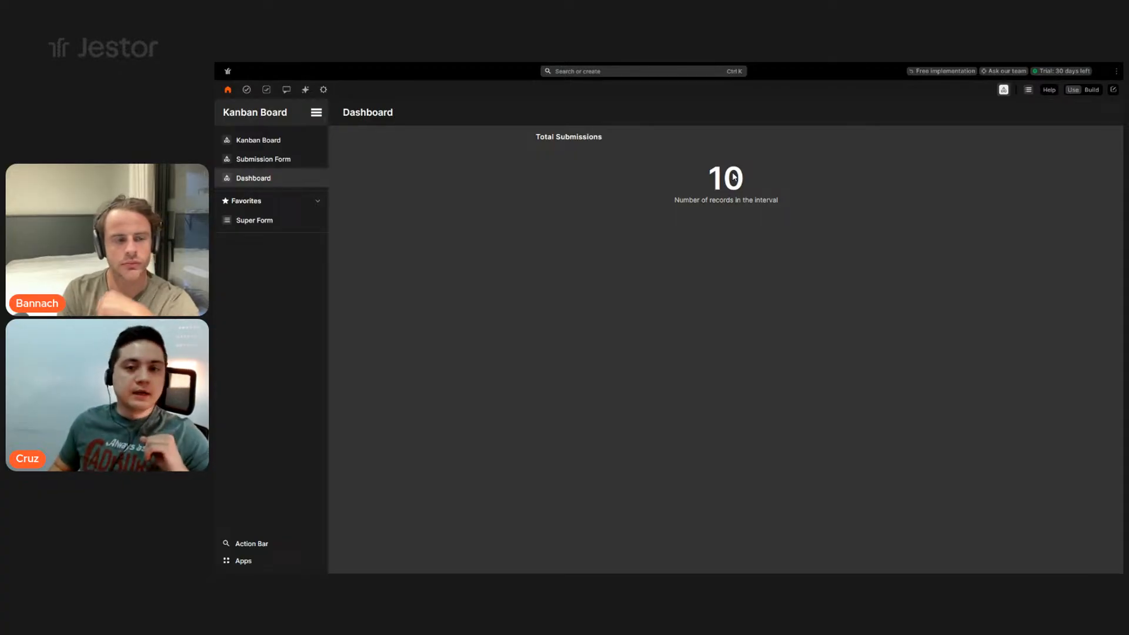
pyautogui.click(270, 142)
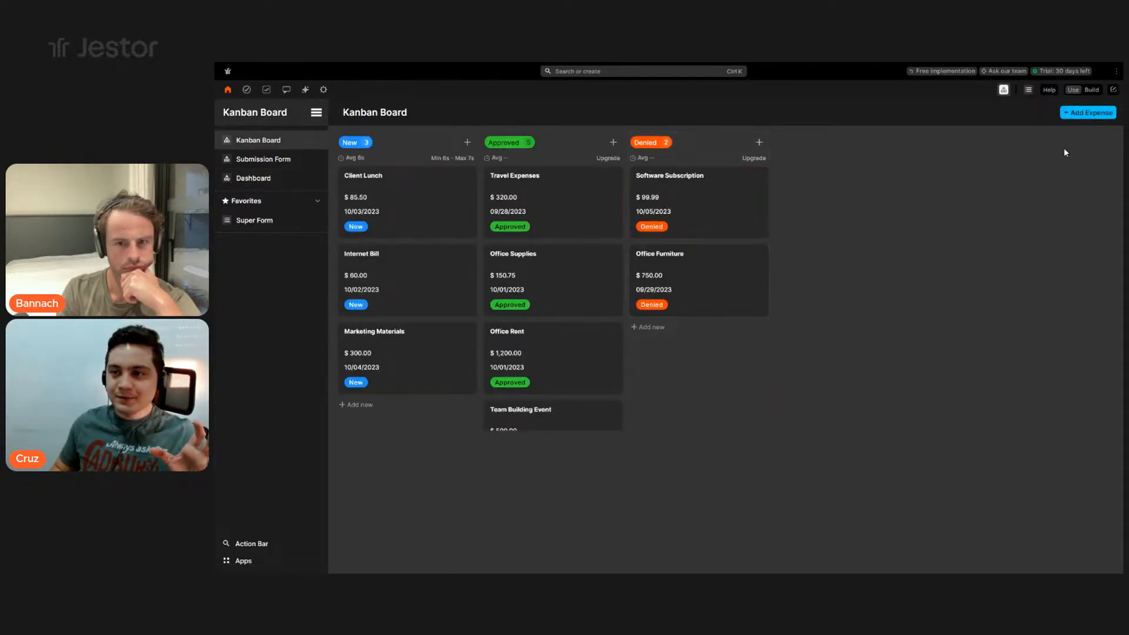
# - Inspect the expense creation form with its Status options and the Client Lunch expense's details, closing both without changes
pyautogui.click(1085, 113)
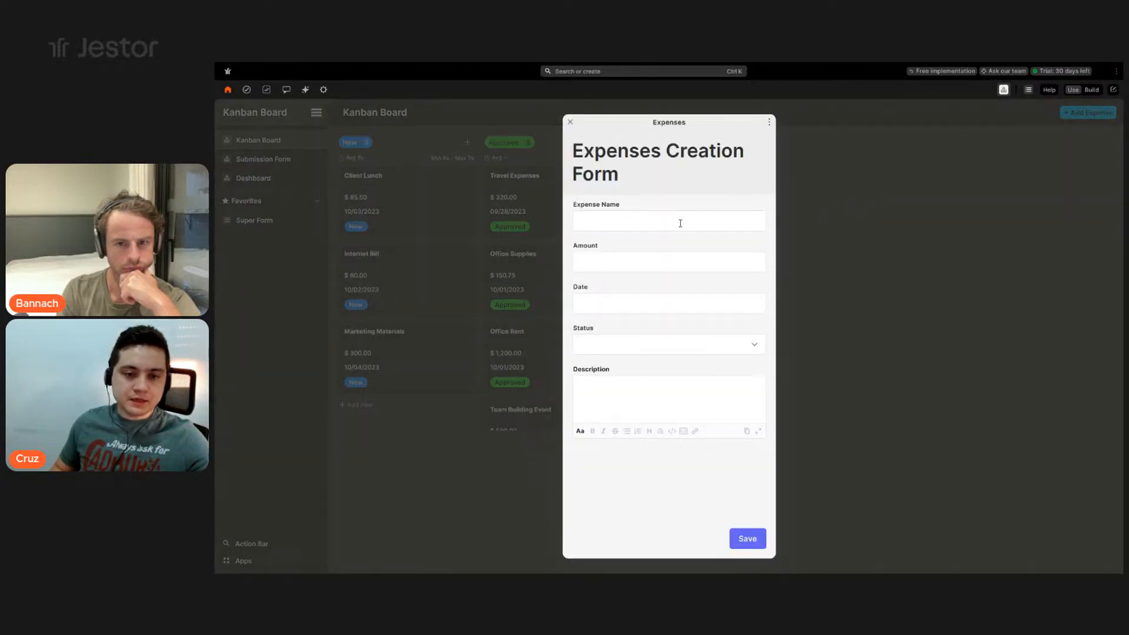
pyautogui.click(690, 345)
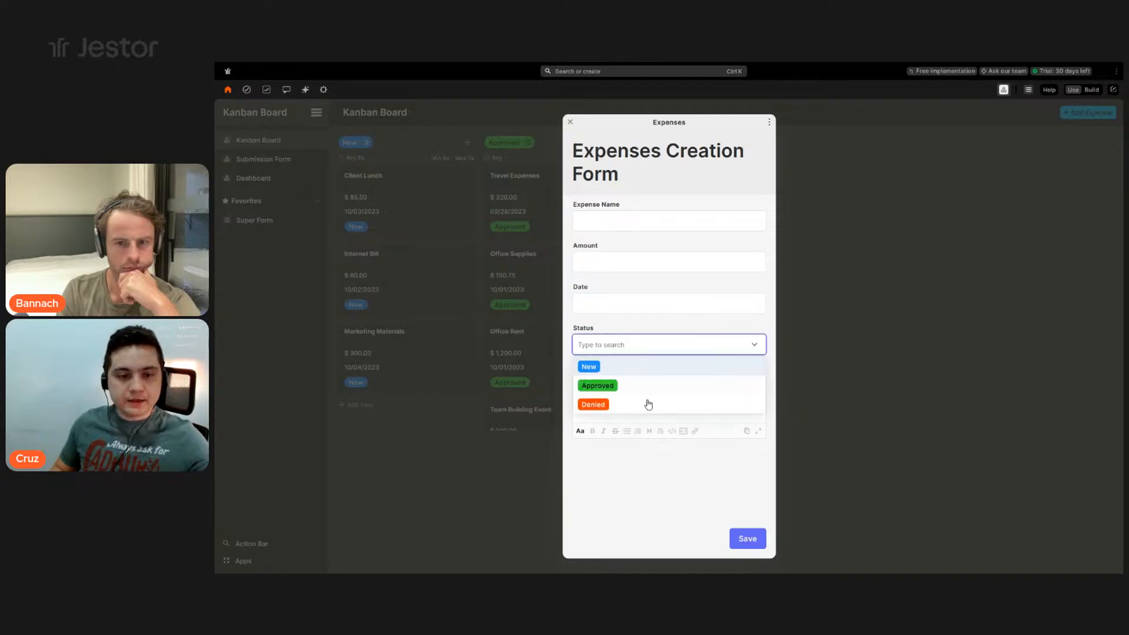
pyautogui.click(643, 482)
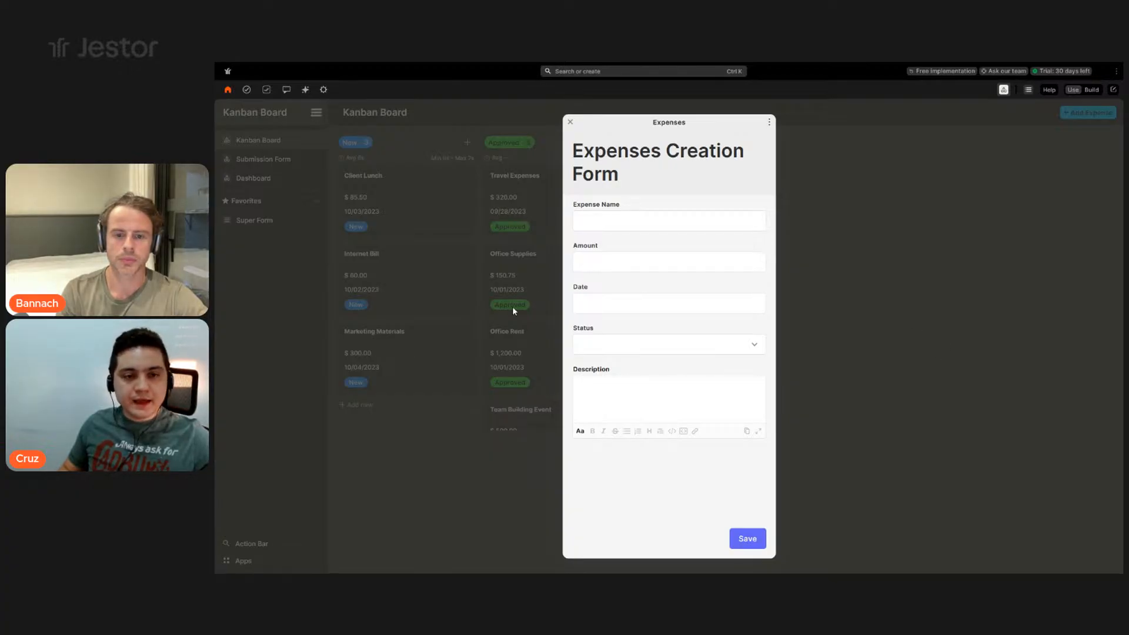
pyautogui.click(534, 276)
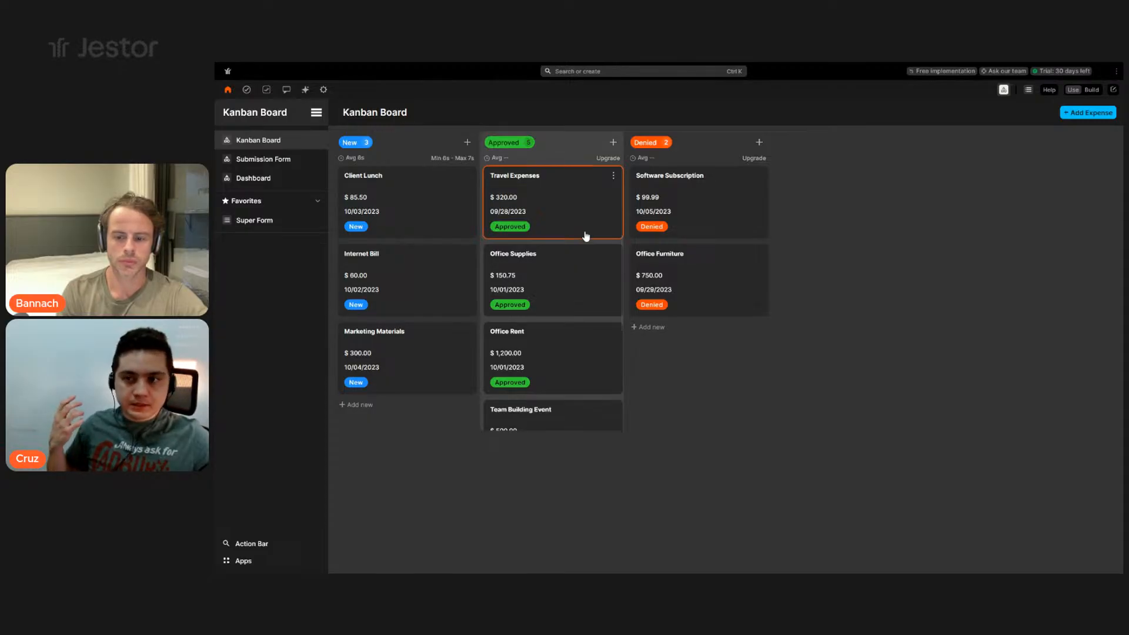
pyautogui.click(461, 216)
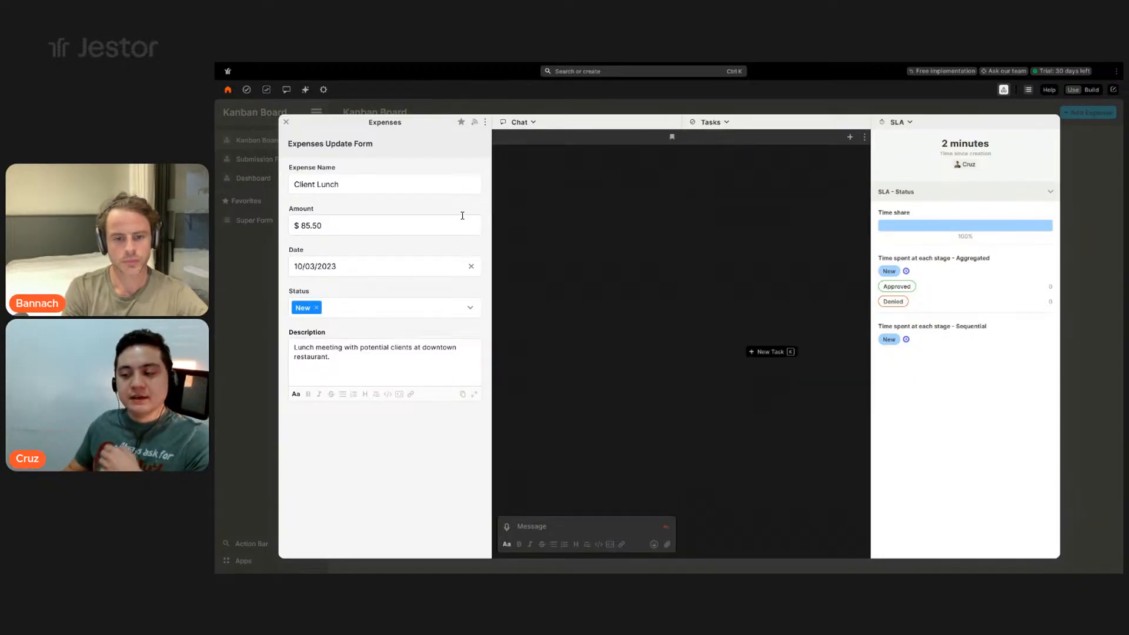
pyautogui.click(1083, 197)
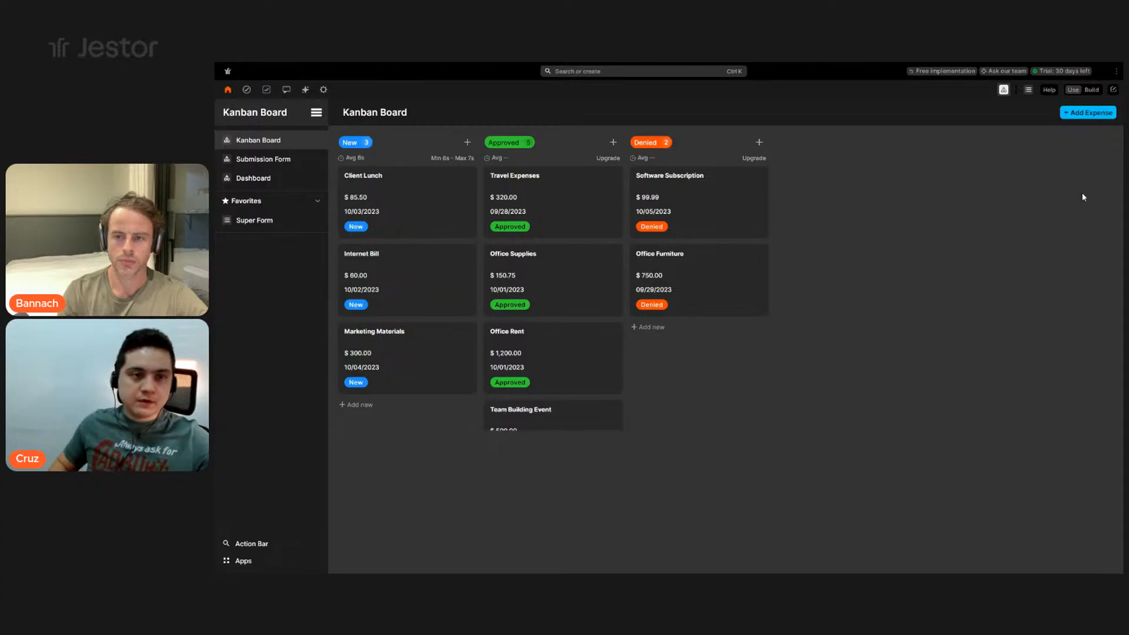
# - Inspect the contents of the AI - Expense Tracker folder and reopen its Kanban Board app
pyautogui.click(228, 90)
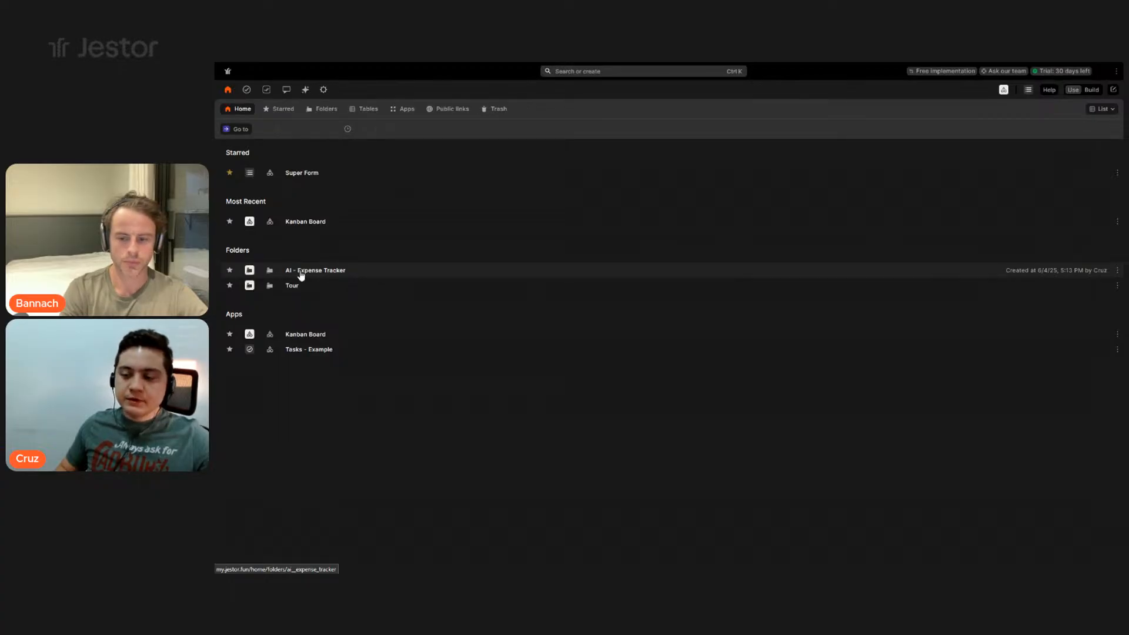
pyautogui.click(333, 271)
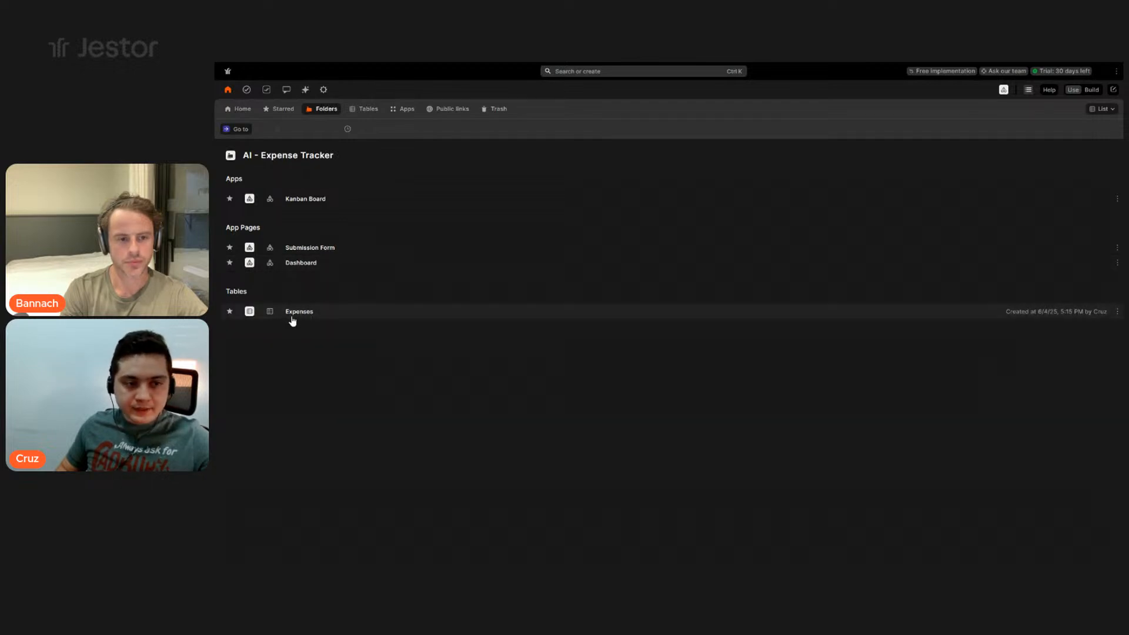
pyautogui.click(311, 199)
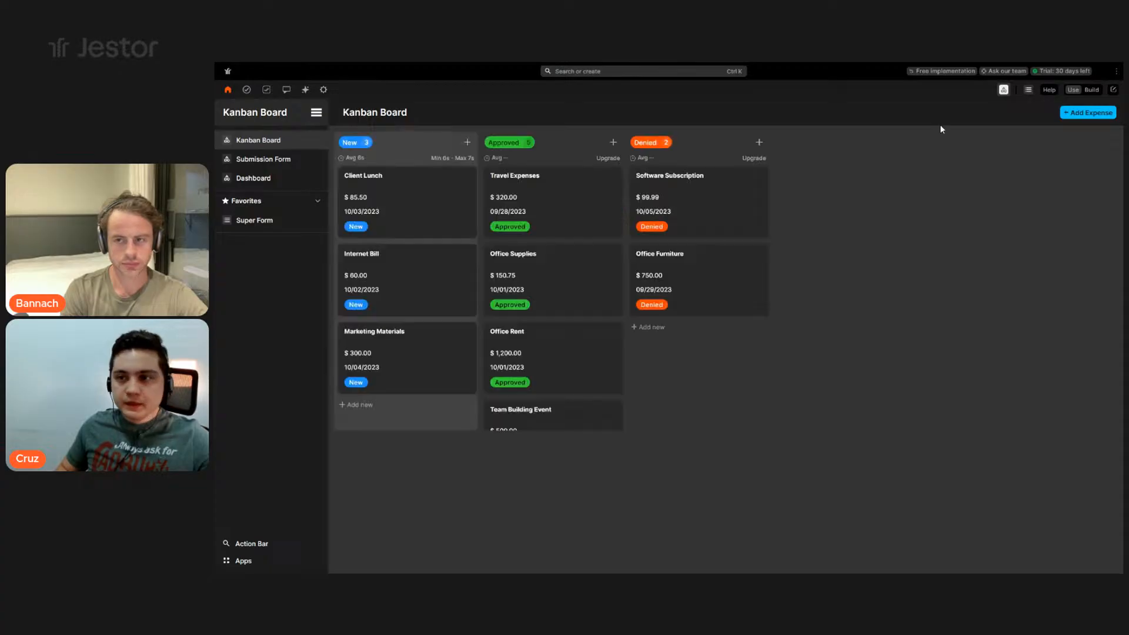
# - Switch the app to build mode and remove Favorites from the Kanban Board menu bar's items
pyautogui.click(1095, 94)
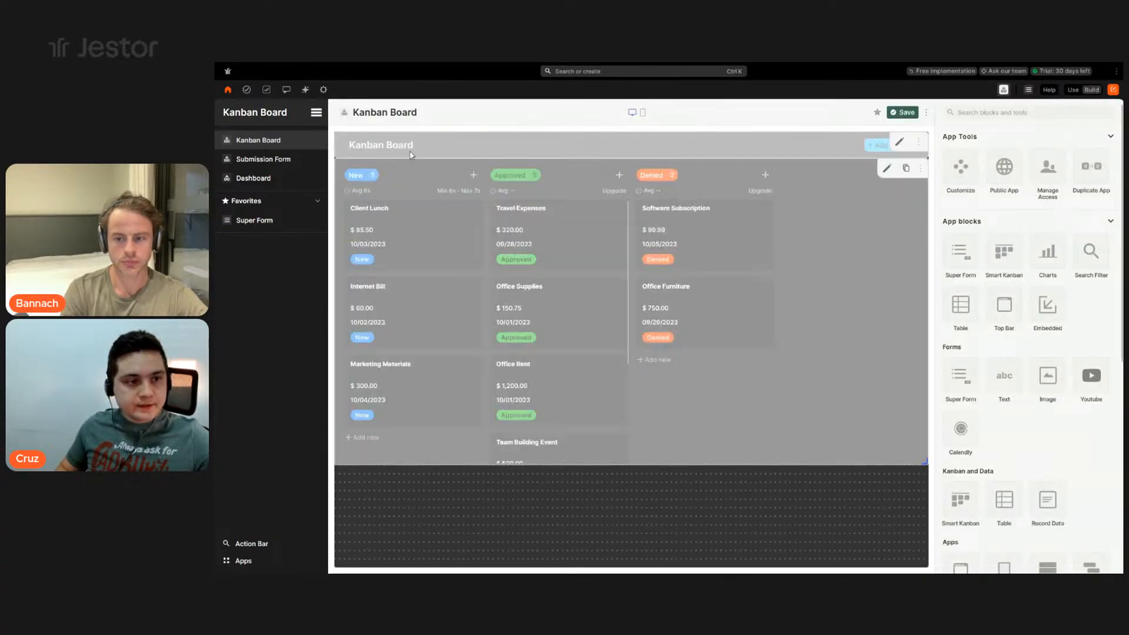
pyautogui.click(318, 112)
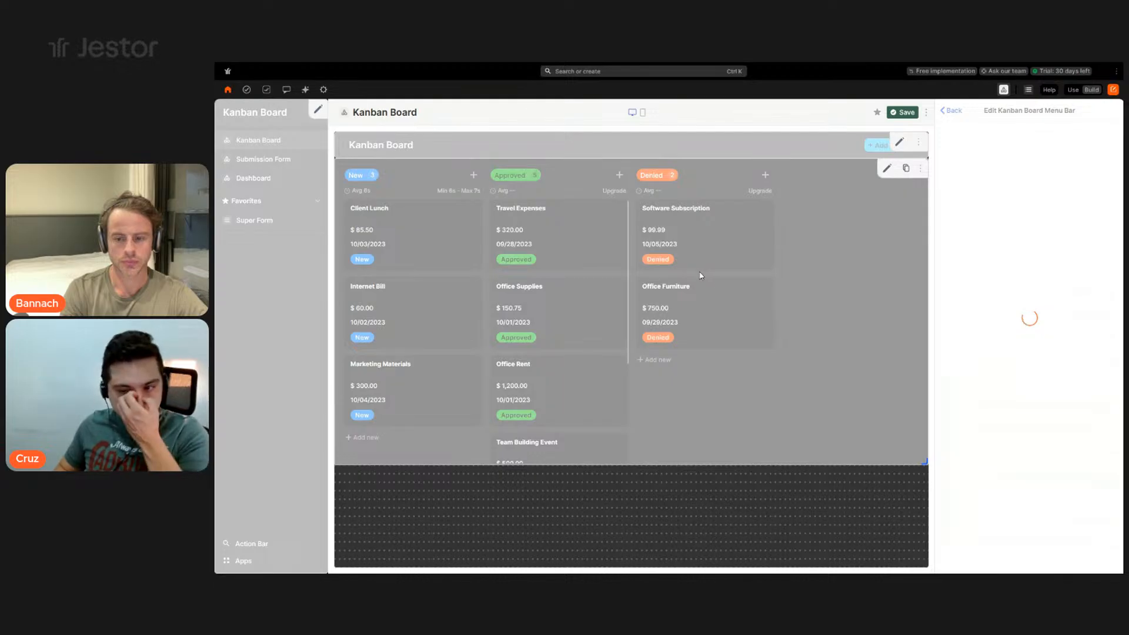
pyautogui.scroll(-6, 1052, 282)
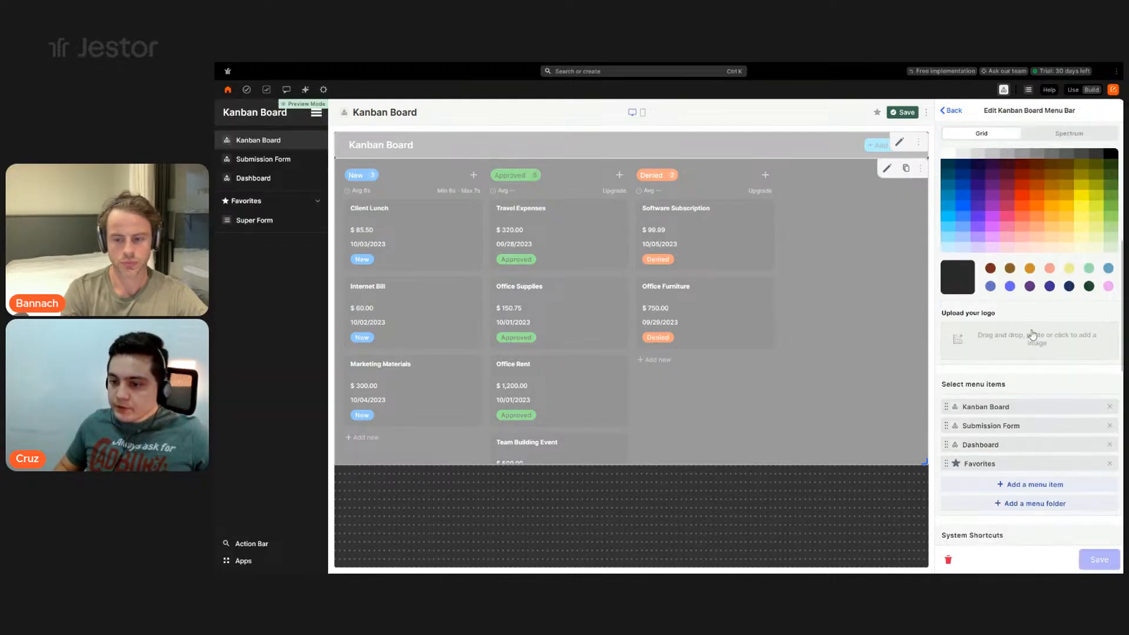
pyautogui.scroll(-2, 1036, 447)
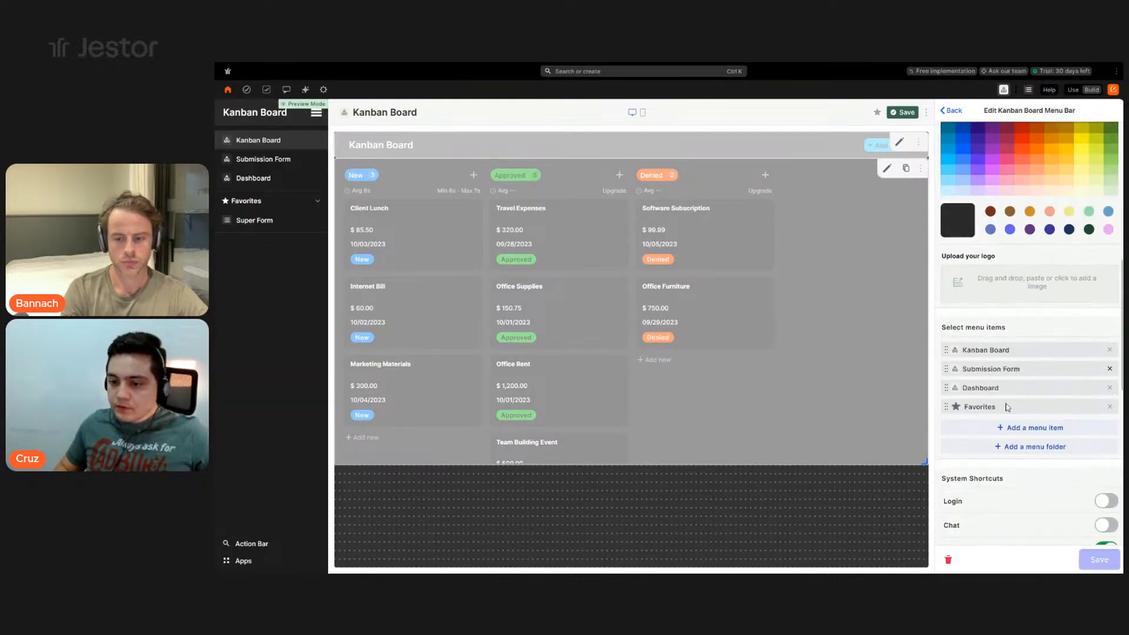
pyautogui.click(1109, 406)
# - Add a menu folder titled "App" and arrange it to contain Kanban Board, Submission Form and Dashboard
pyautogui.click(1052, 430)
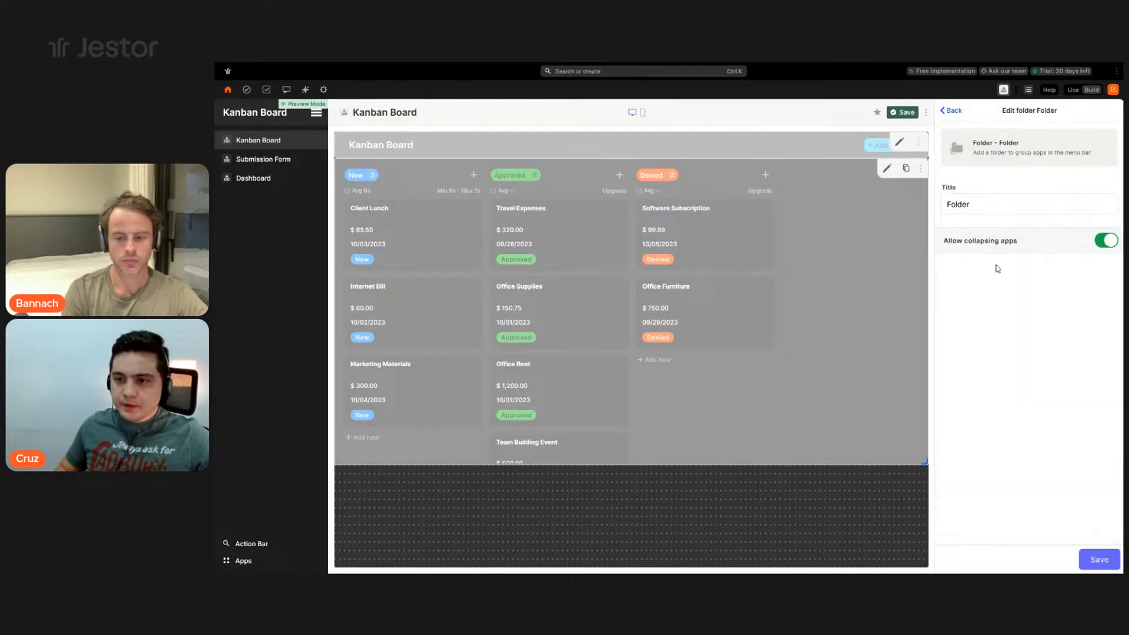
pyautogui.doubleClick(985, 204)
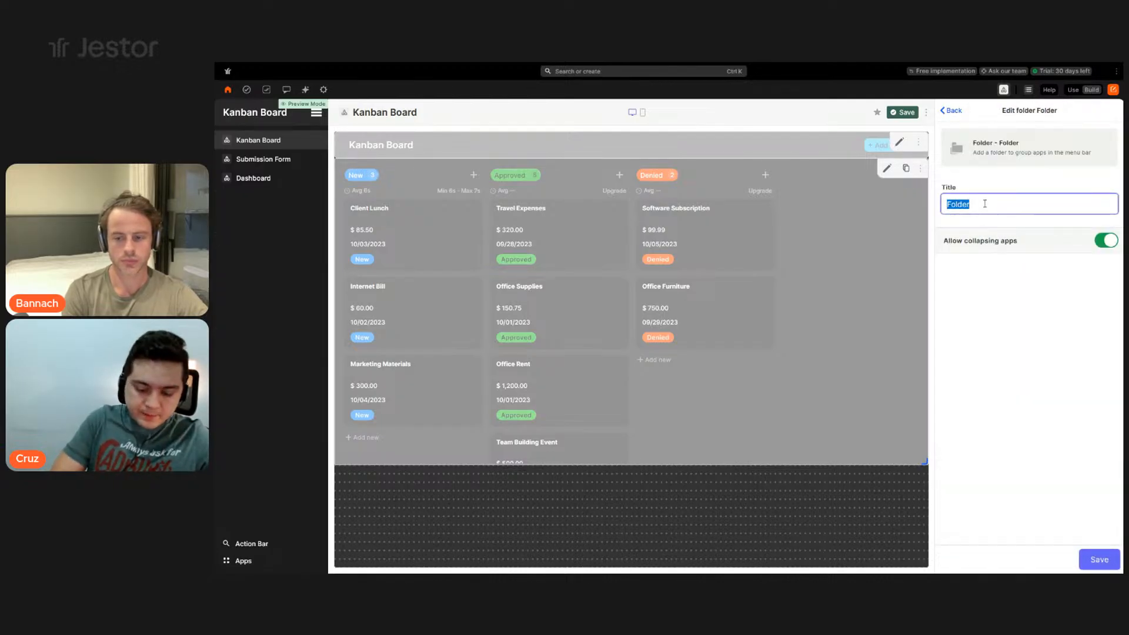
pyautogui.write('App')
pyautogui.click(1097, 559)
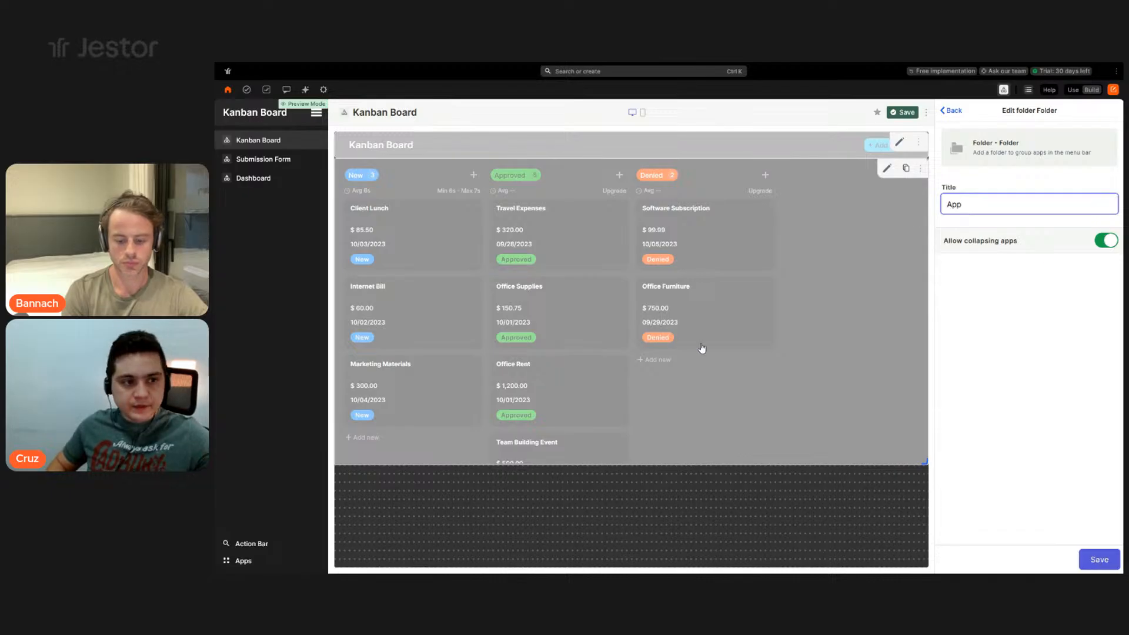
pyautogui.moveTo(987, 412); pyautogui.dragTo(987, 346)
# - Add a second menu folder titled "Databases" to the menu bar
pyautogui.click(1015, 467)
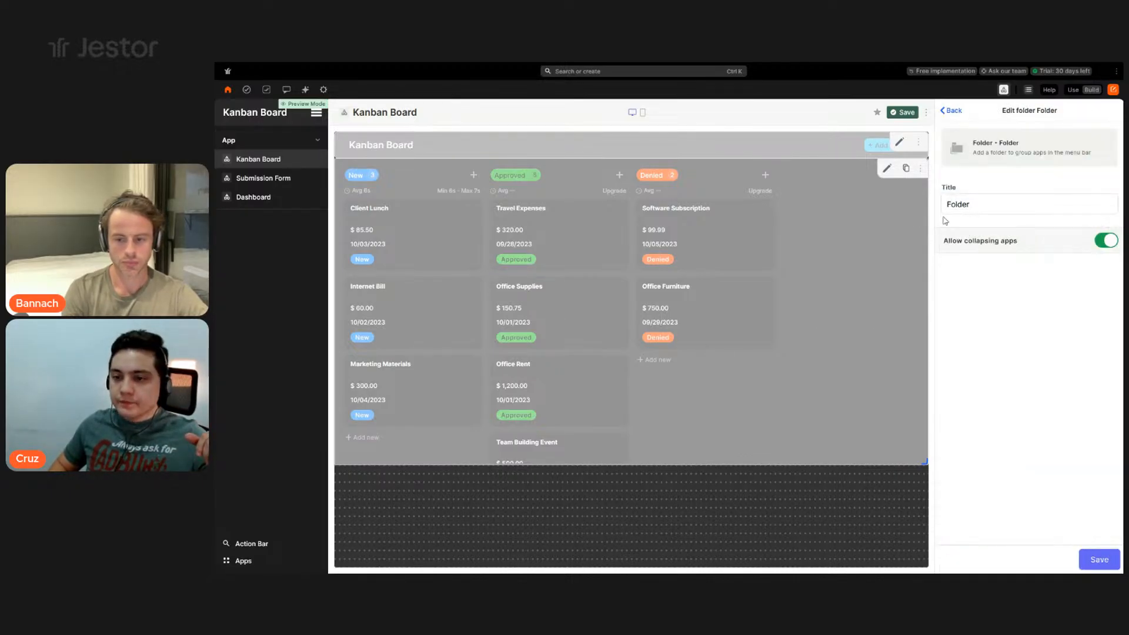
pyautogui.doubleClick(984, 201)
pyautogui.write('DAtabas')
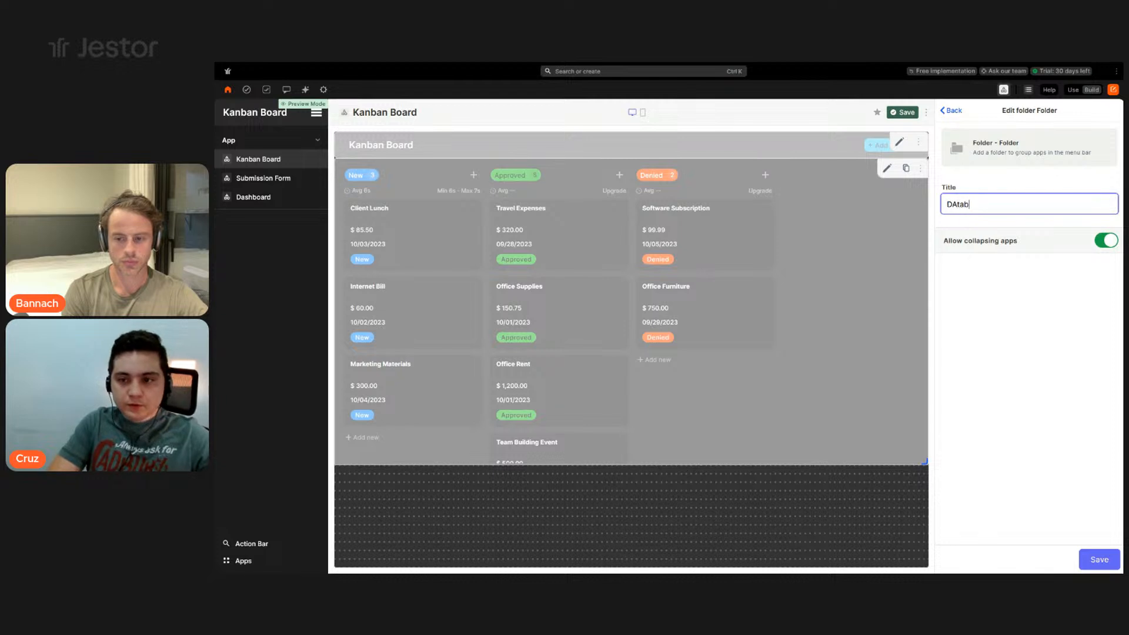
pyautogui.press('BackSpace')
pyautogui.press('BackSpace')
pyautogui.press('BackSpace')
pyautogui.press('BackSpace')
pyautogui.press('BackSpace')
pyautogui.press('BackSpace')
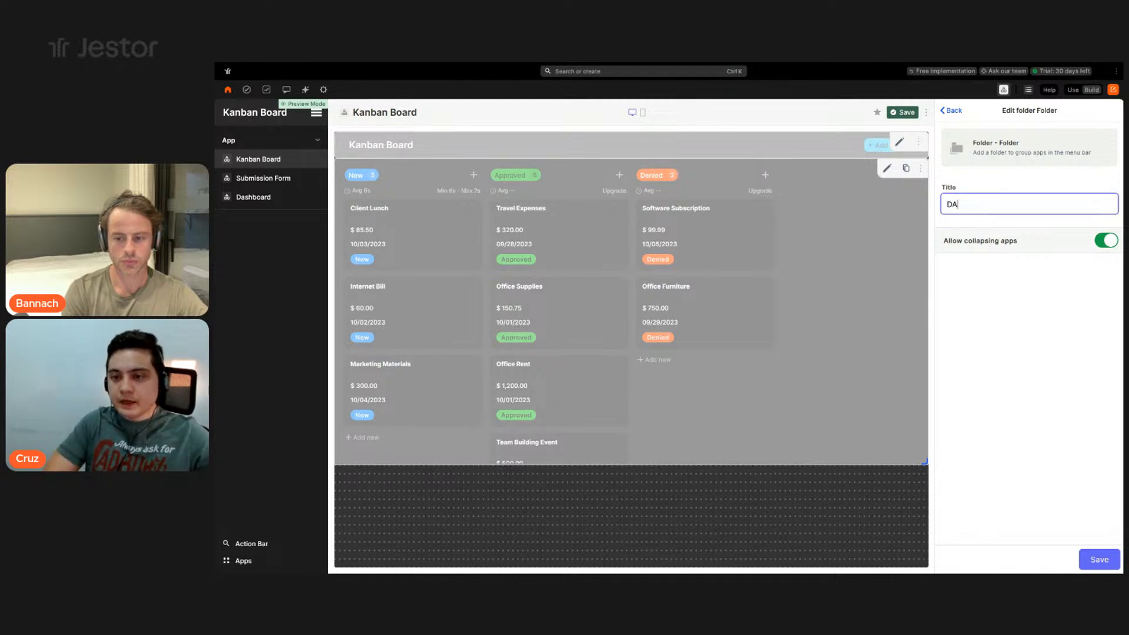
pyautogui.write('at')
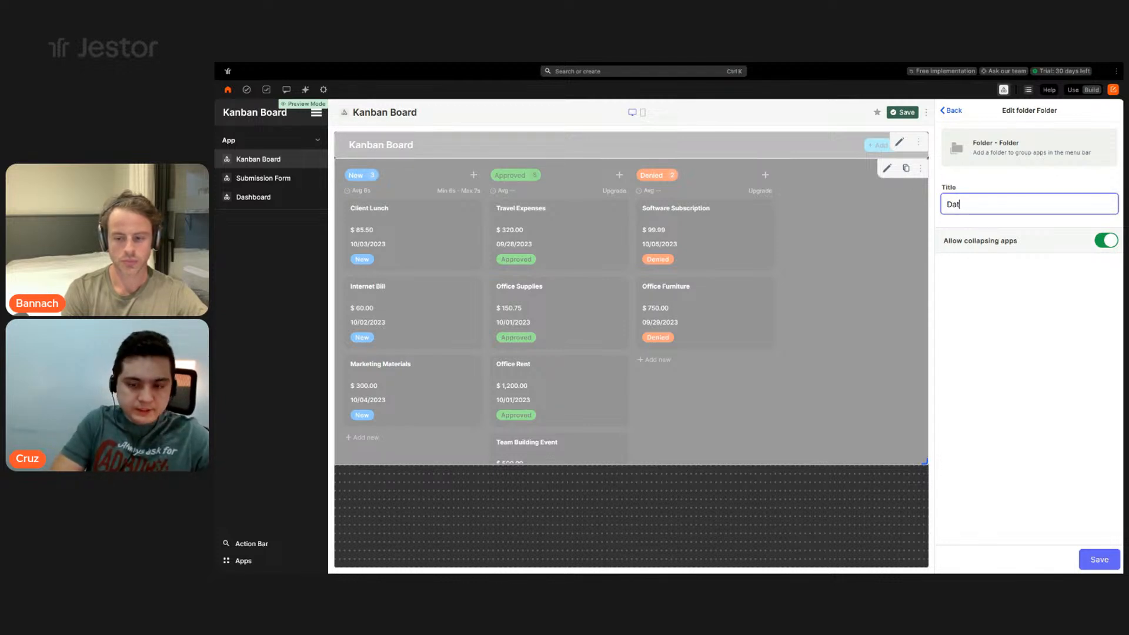
pyautogui.write('ab')
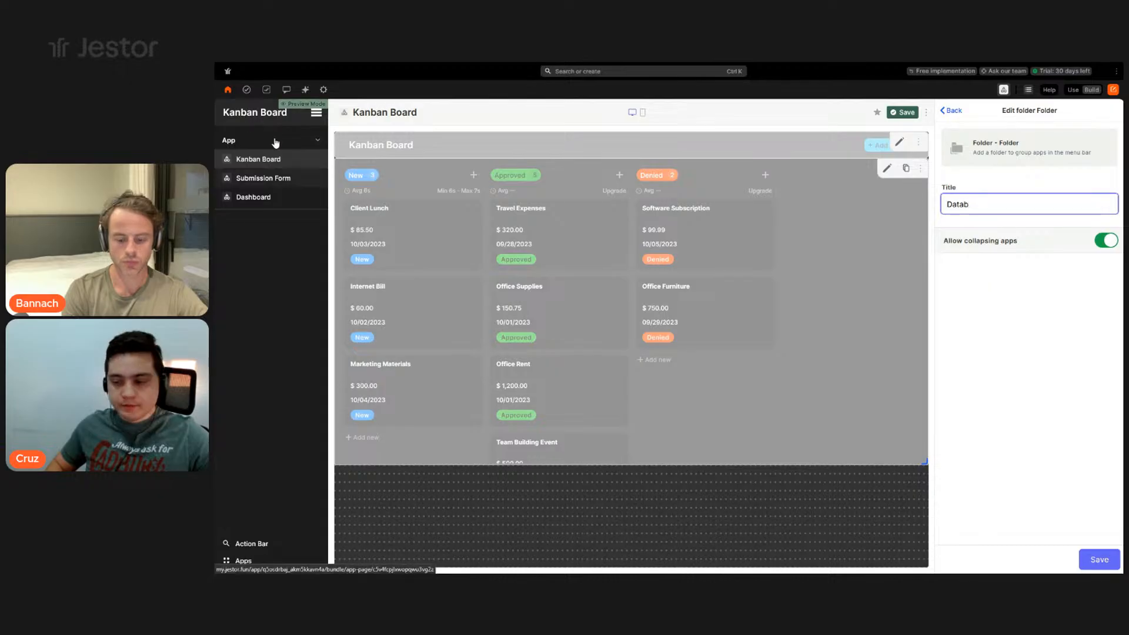
pyautogui.write('ases')
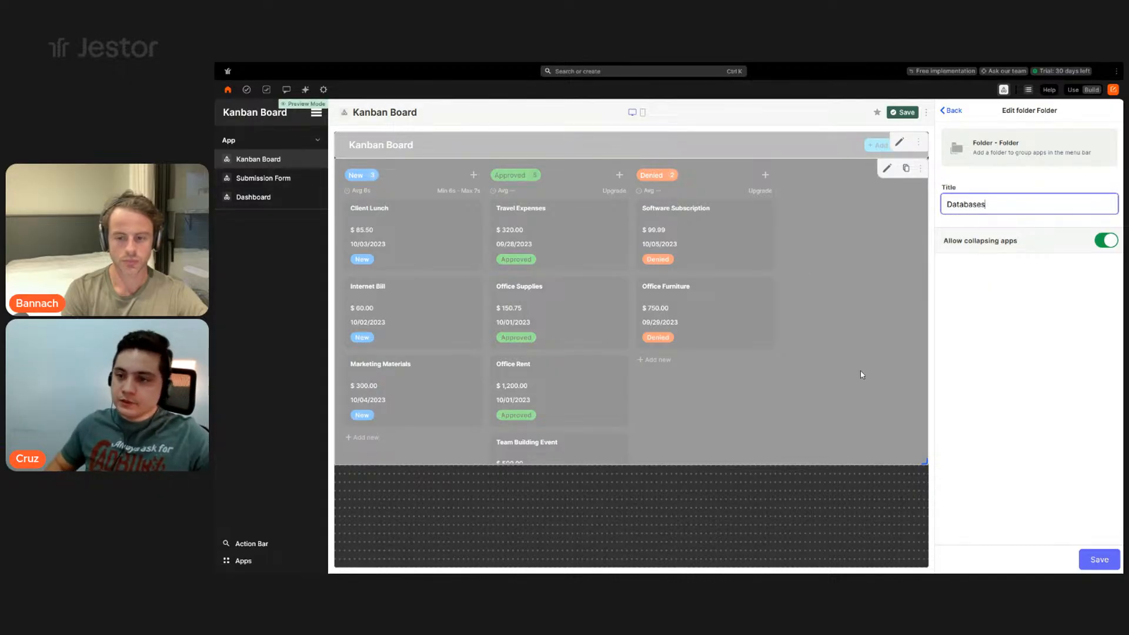
pyautogui.click(1084, 552)
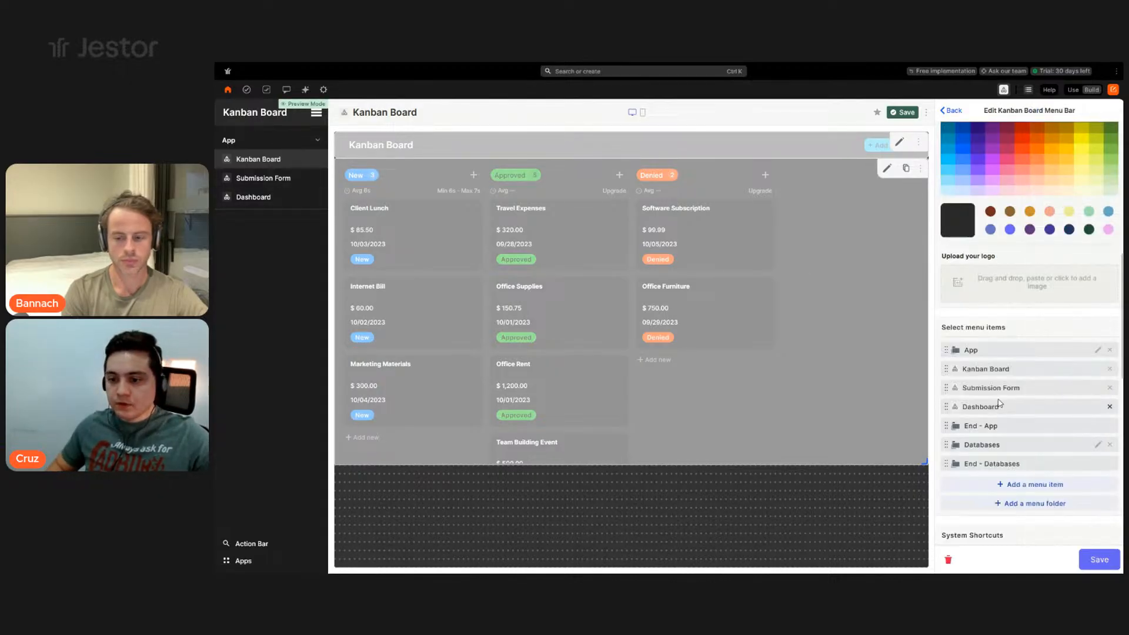
# - Add the Expenses table as a menu item and move it inside the Databases folder
pyautogui.click(1036, 483)
pyautogui.write('ex')
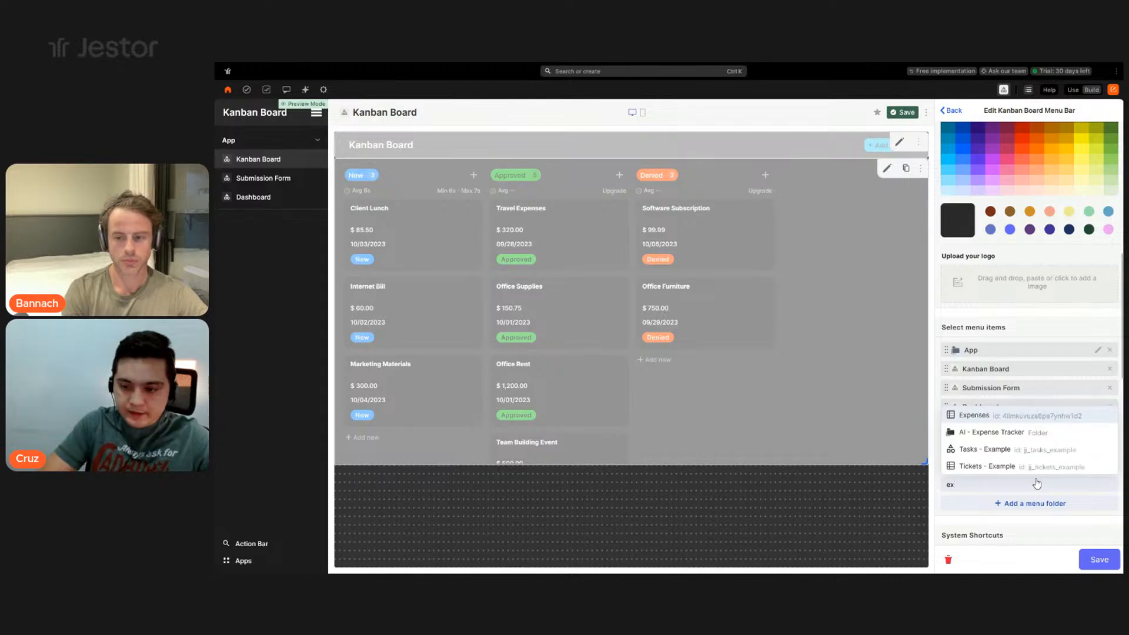
pyautogui.click(1016, 422)
pyautogui.scroll(-3, 1008, 412)
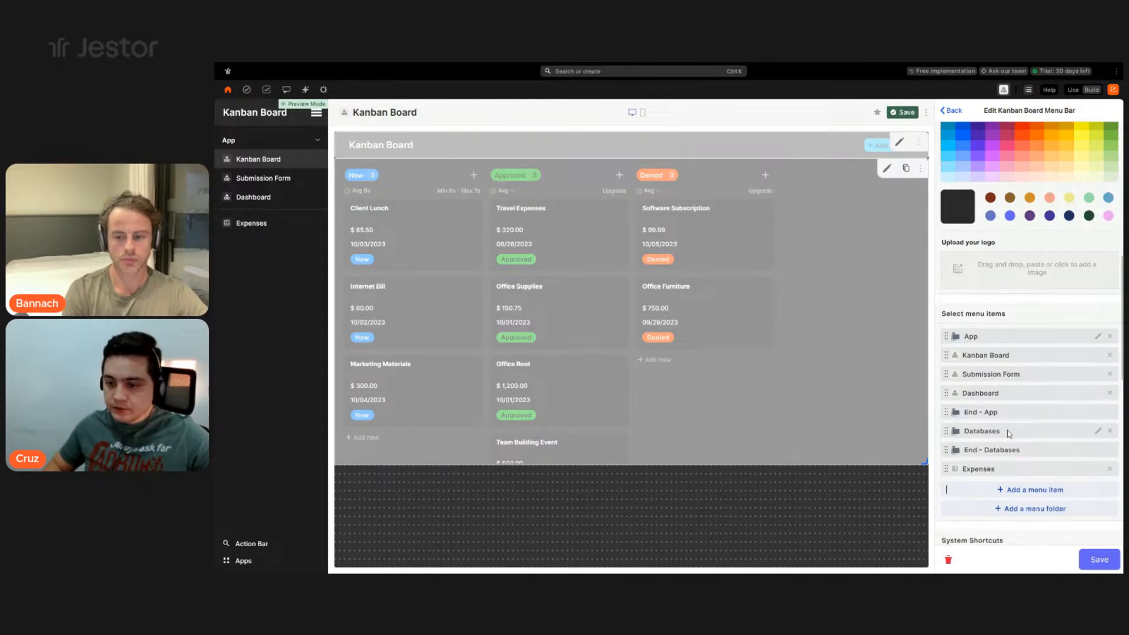
pyautogui.moveTo(1006, 351); pyautogui.dragTo(1007, 371)
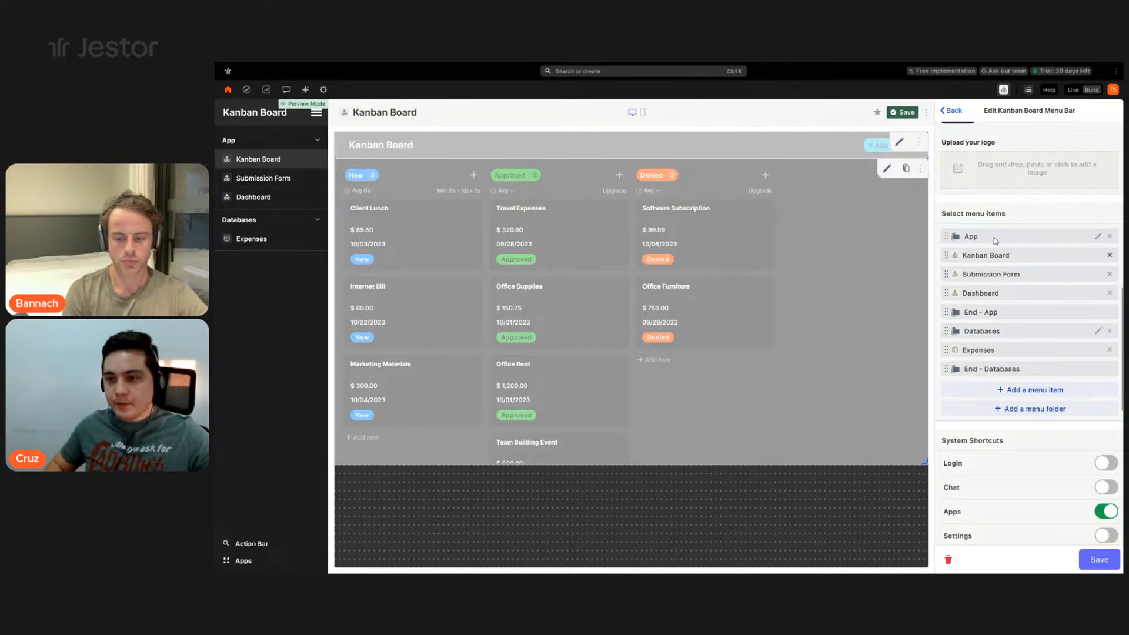
# - Test collapsing and expanding the App and Databases folders in the side menu preview
pyautogui.click(319, 141)
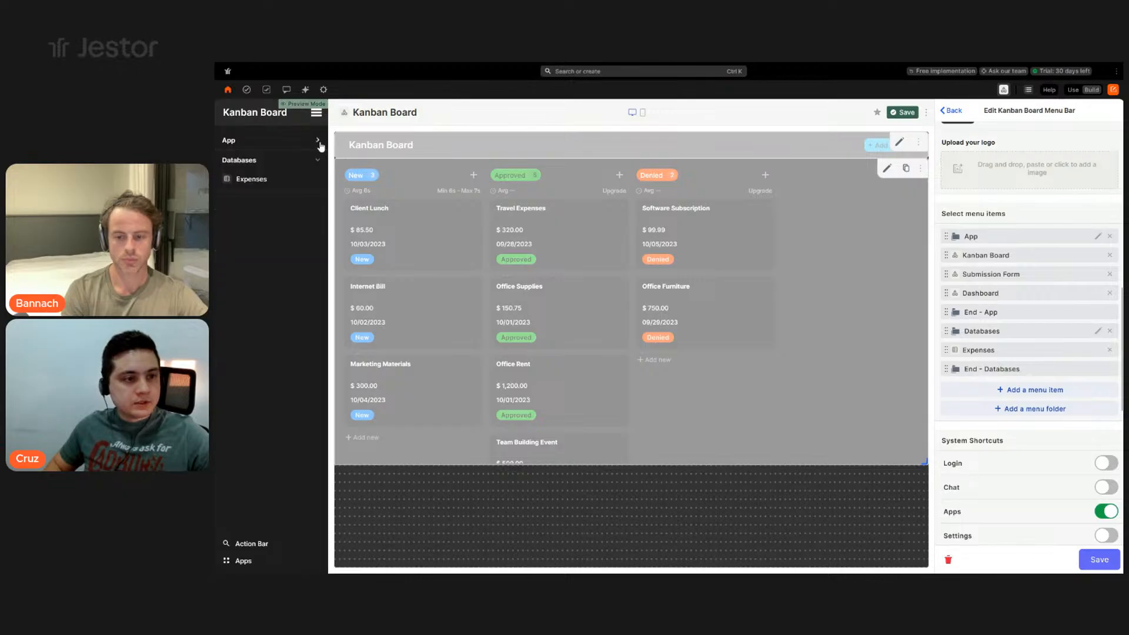
pyautogui.click(319, 142)
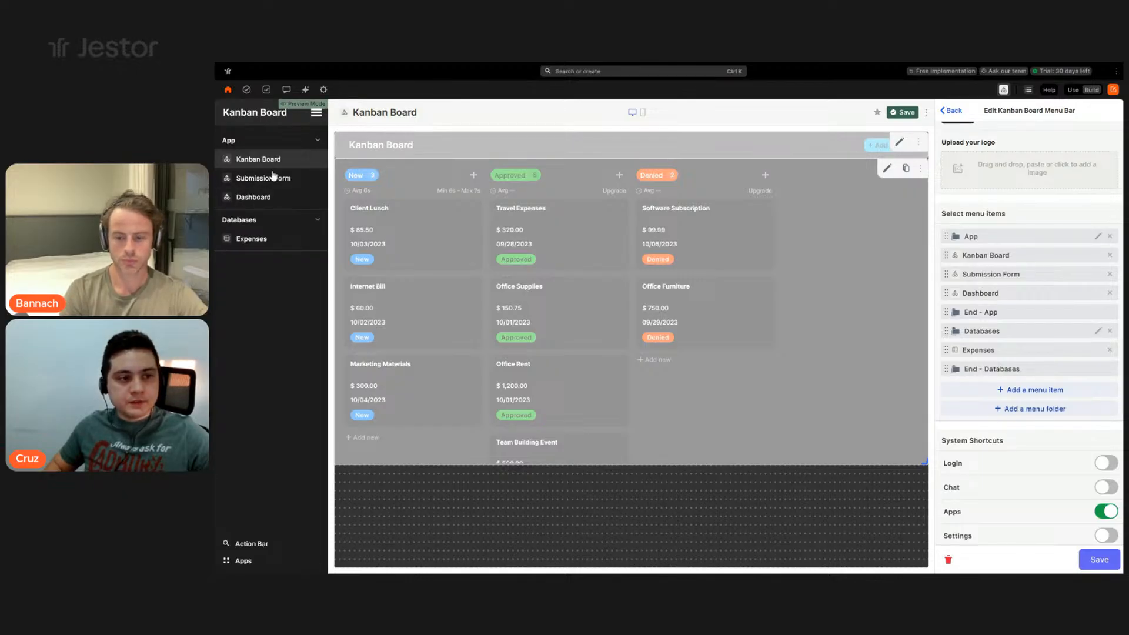
pyautogui.click(314, 221)
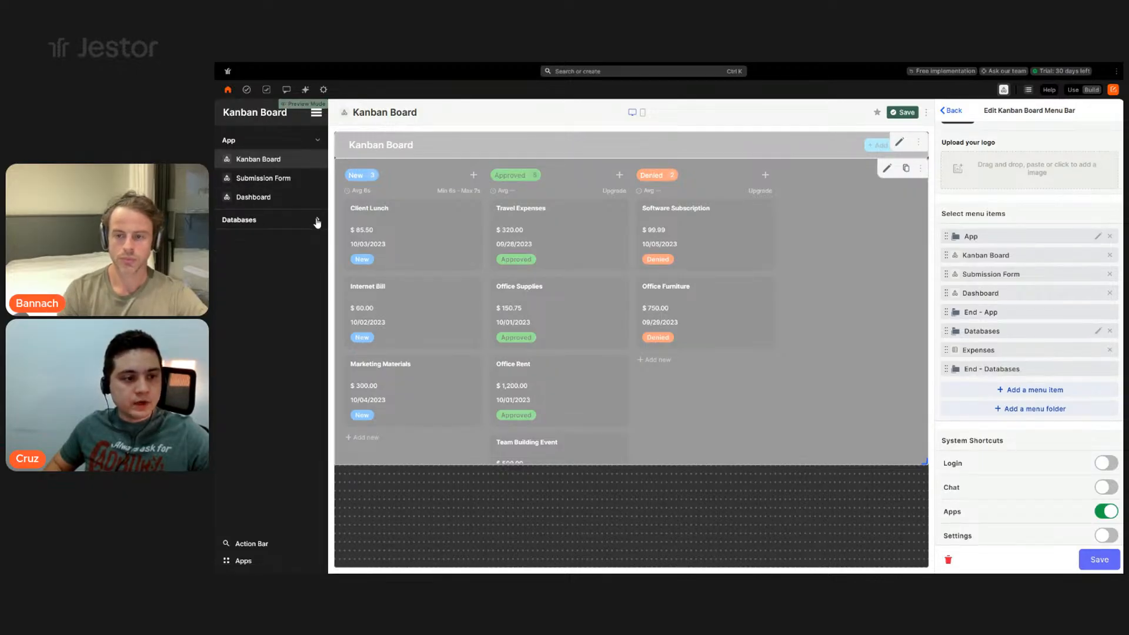
pyautogui.click(315, 221)
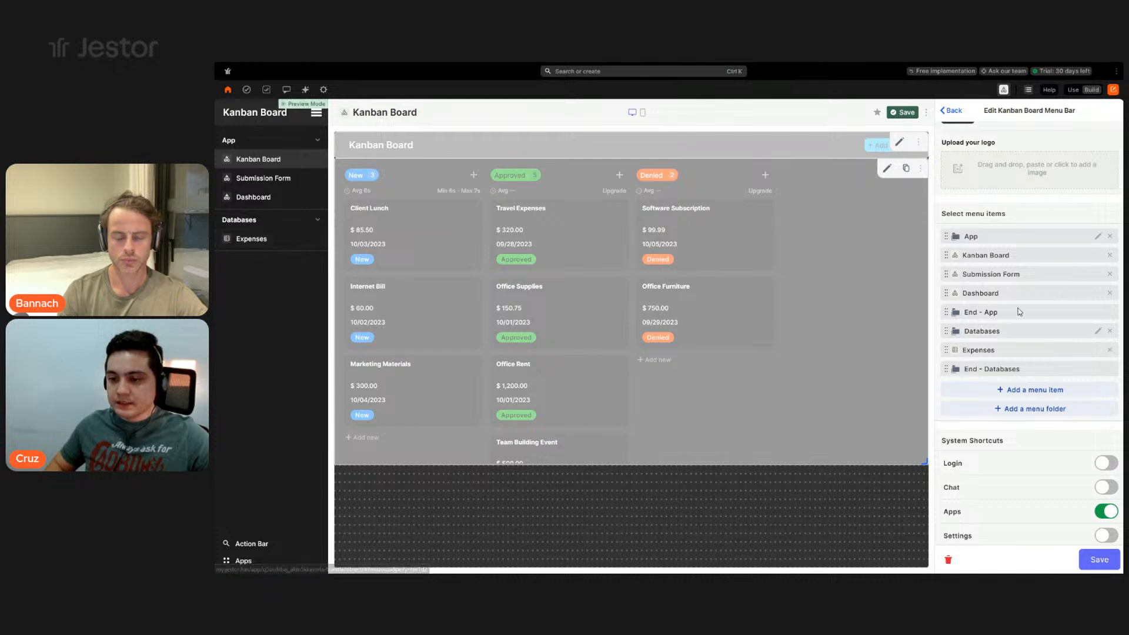
# - Save the menu bar changes, return the app to use mode and open the Expenses table
pyautogui.click(1097, 558)
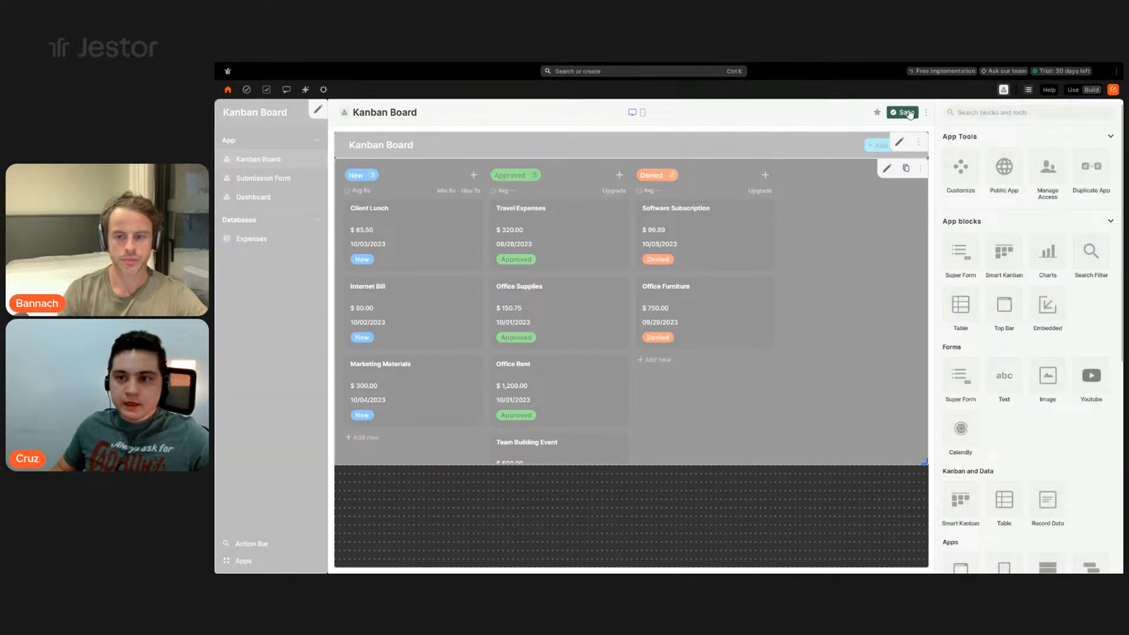
pyautogui.click(1073, 89)
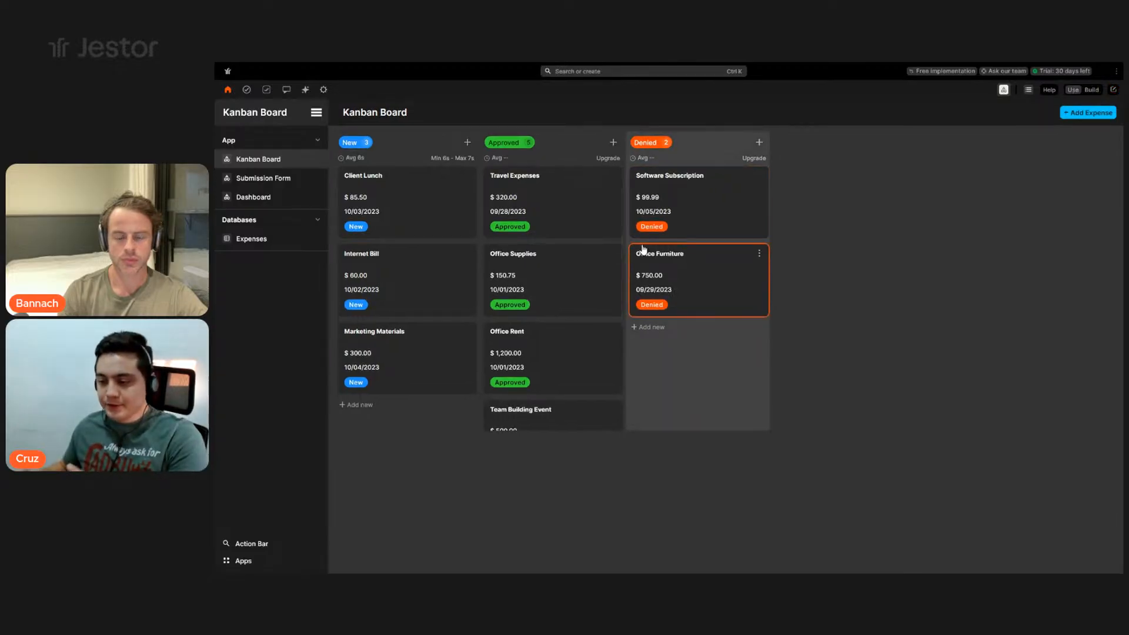
pyautogui.click(297, 241)
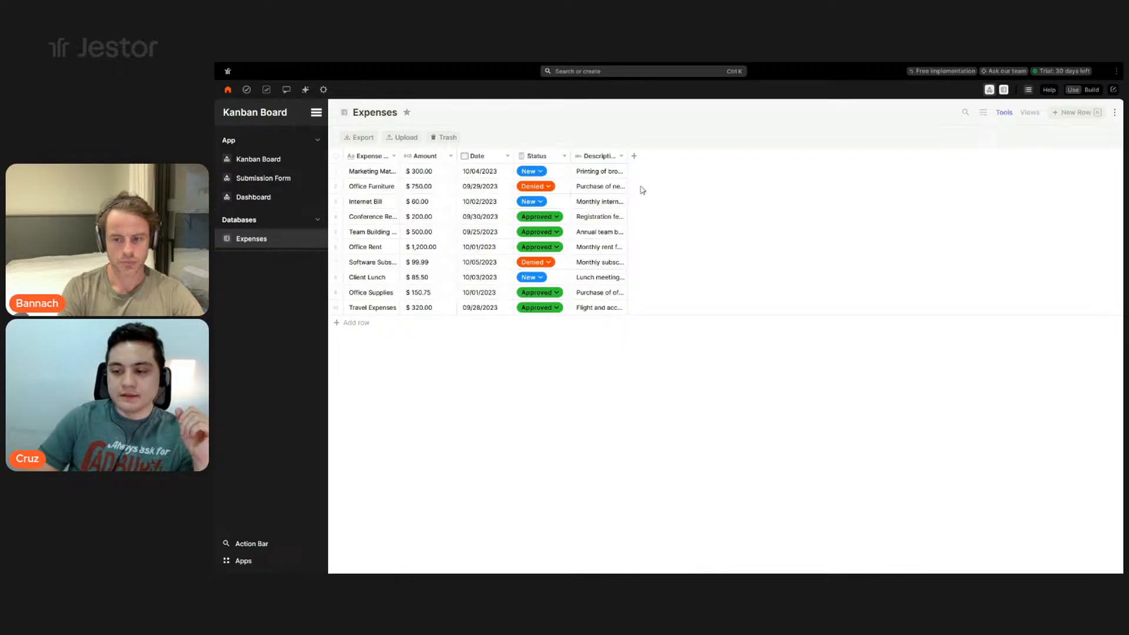
# - Start a new Attachment Vision field in the Expenses table, finding the field type by searching "visi"
pyautogui.click(633, 156)
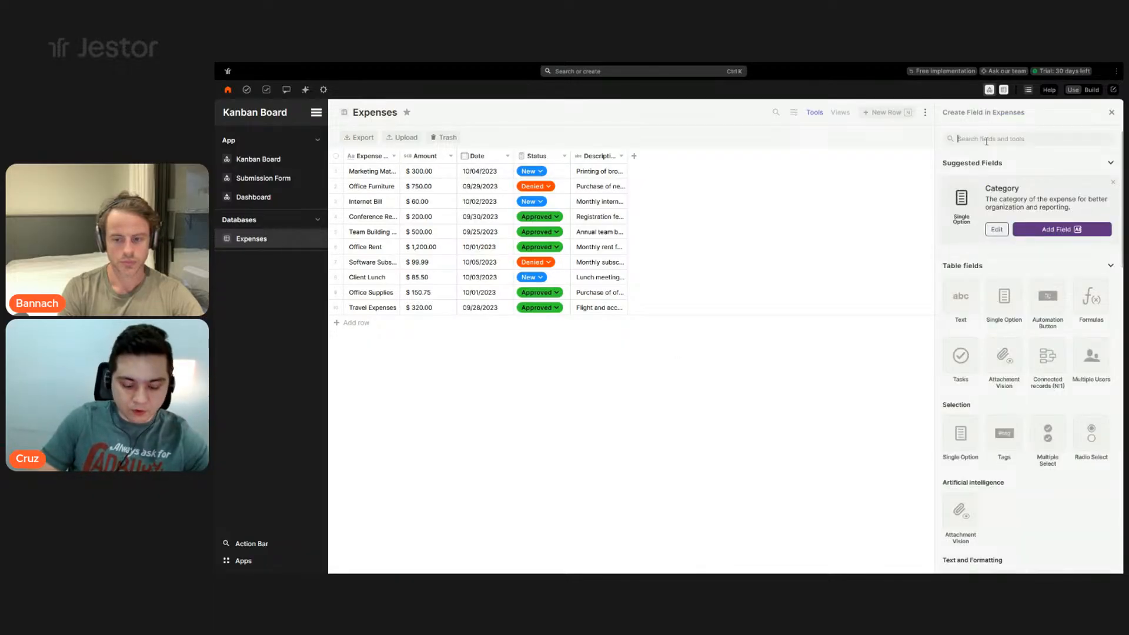
pyautogui.write('visi')
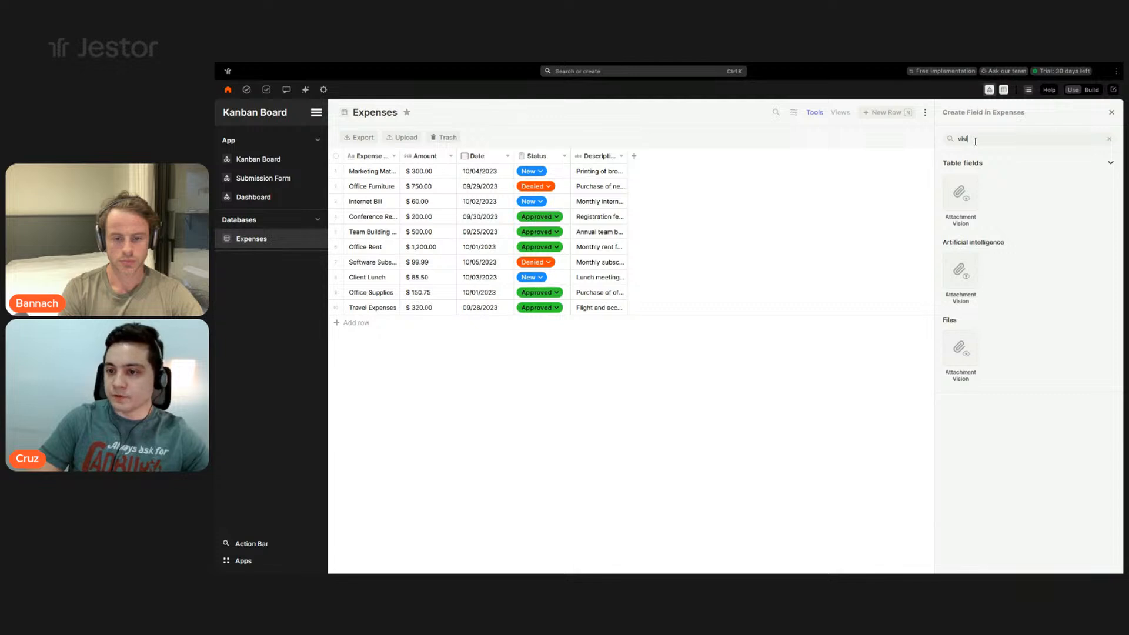
pyautogui.click(962, 203)
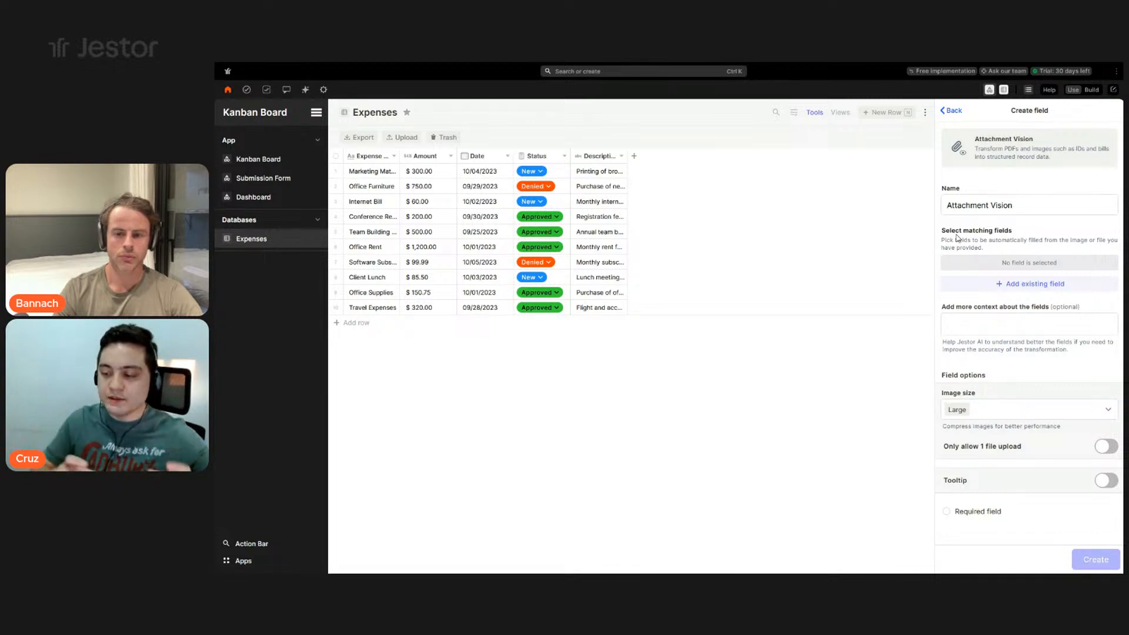
pyautogui.click(983, 322)
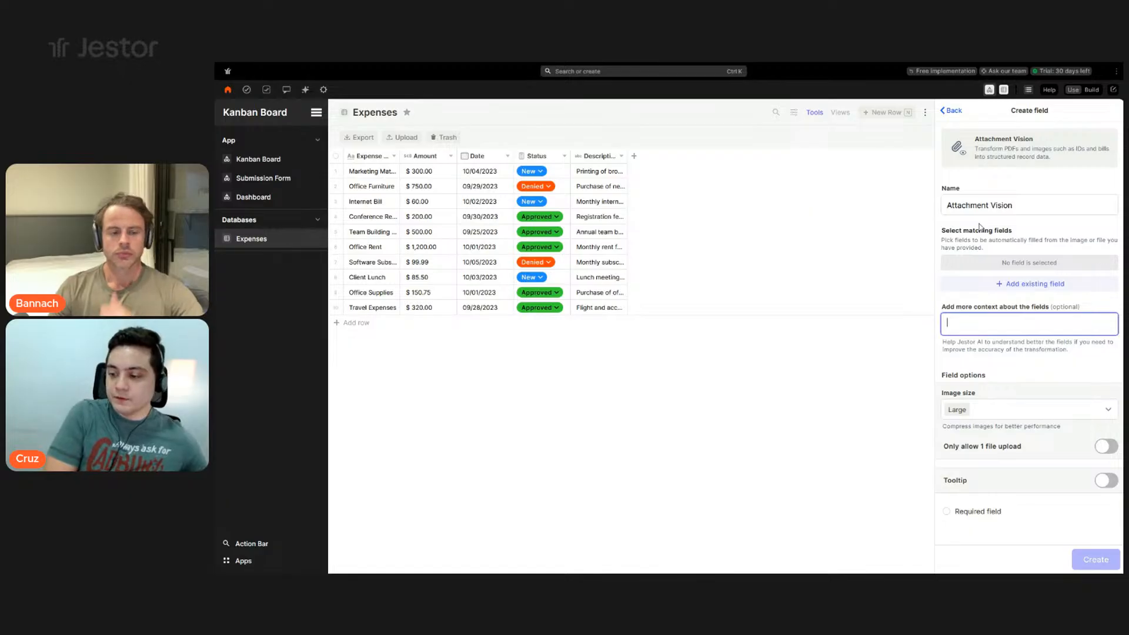
# - Add Expense Name, Amount, Date and Description as the Attachment Vision field's matching fields
pyautogui.click(1000, 287)
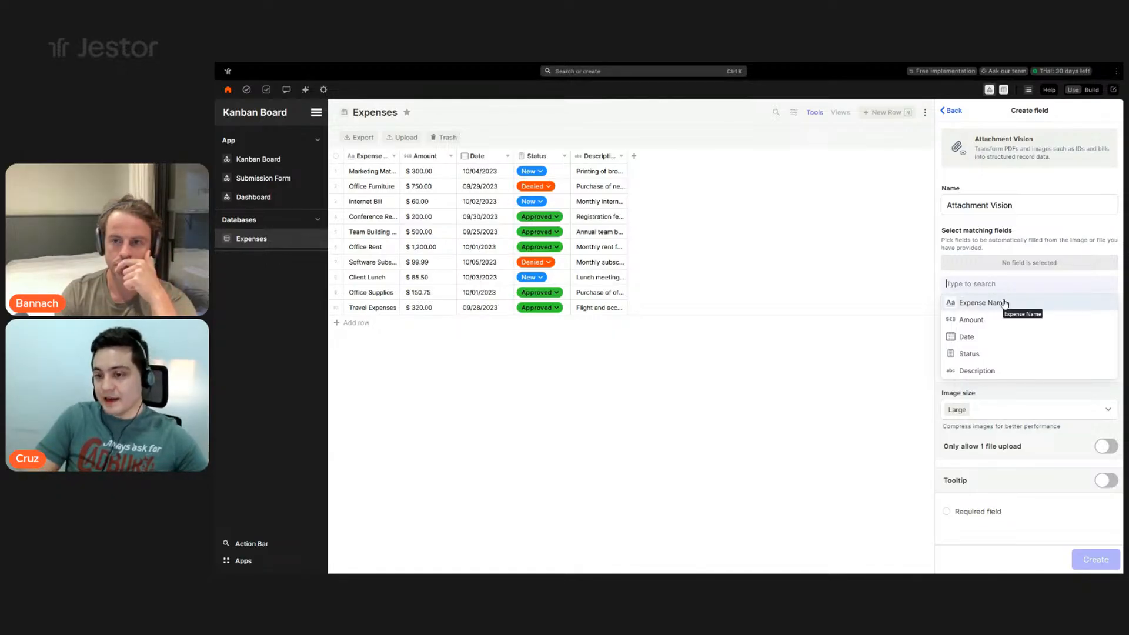
pyautogui.click(1004, 303)
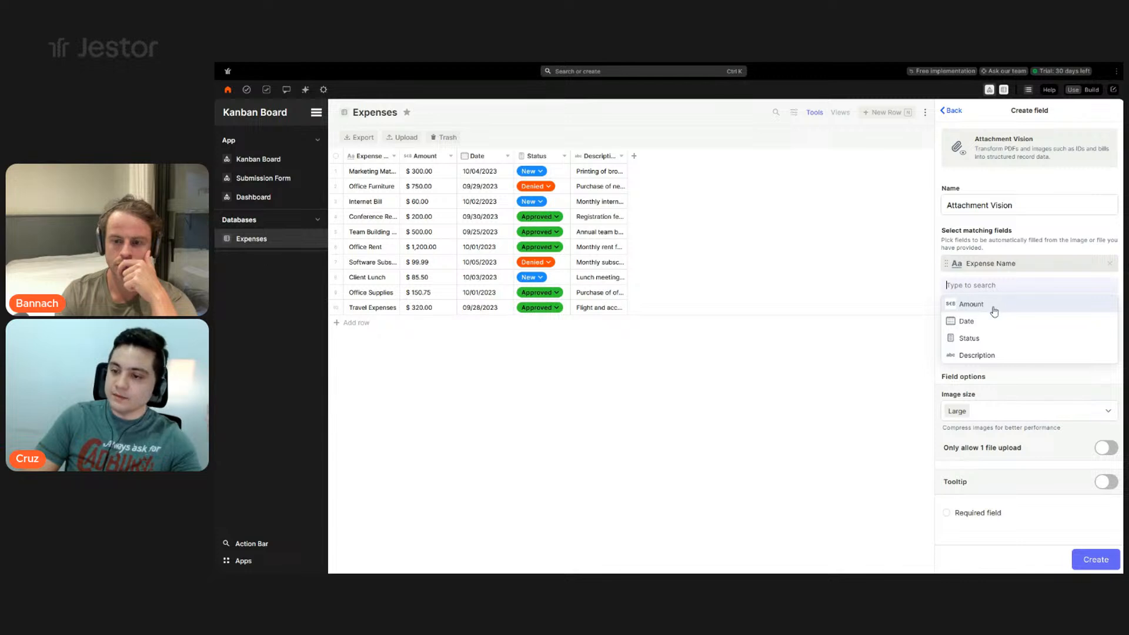
pyautogui.click(995, 306)
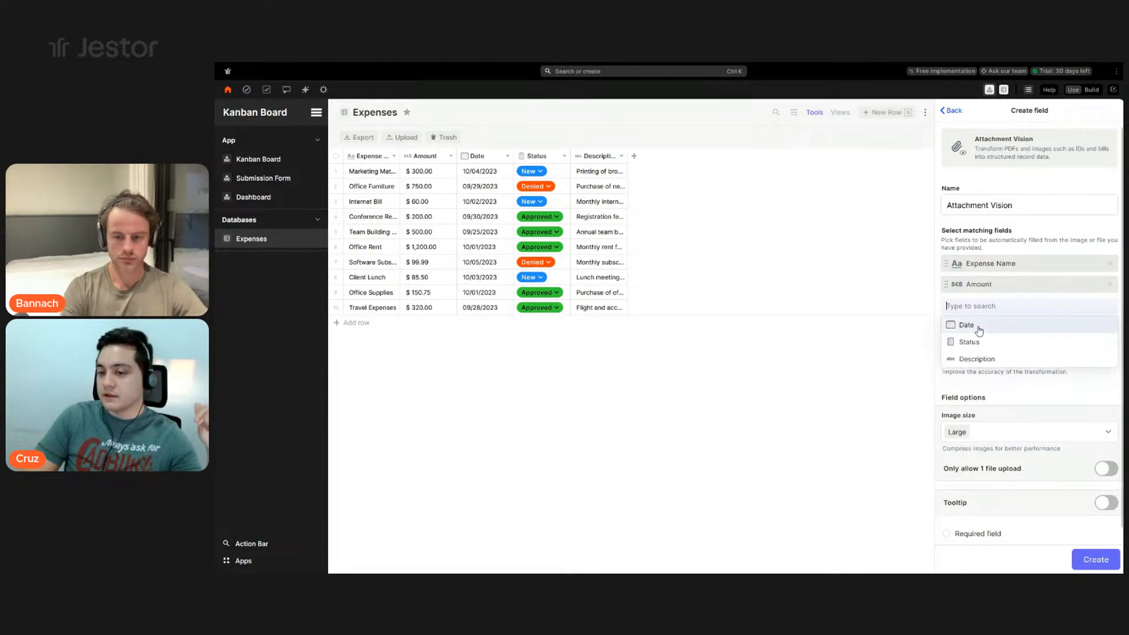
pyautogui.click(979, 328)
pyautogui.click(980, 361)
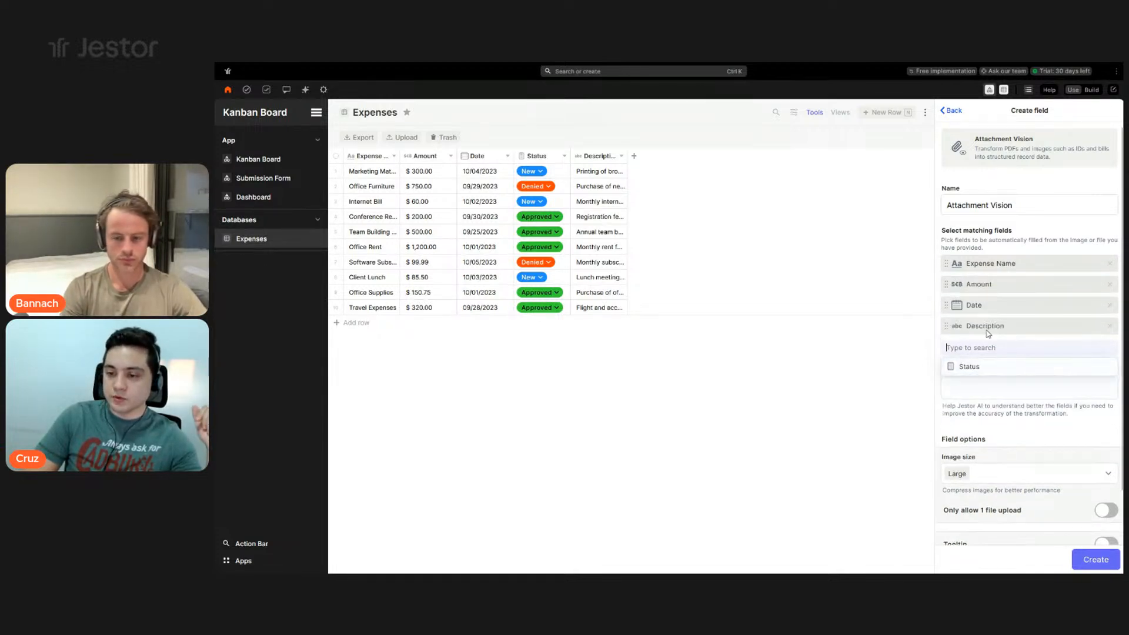
# - Close the matching-field list and name the new Attachment Vision field "Receipt Reader"
pyautogui.click(1036, 238)
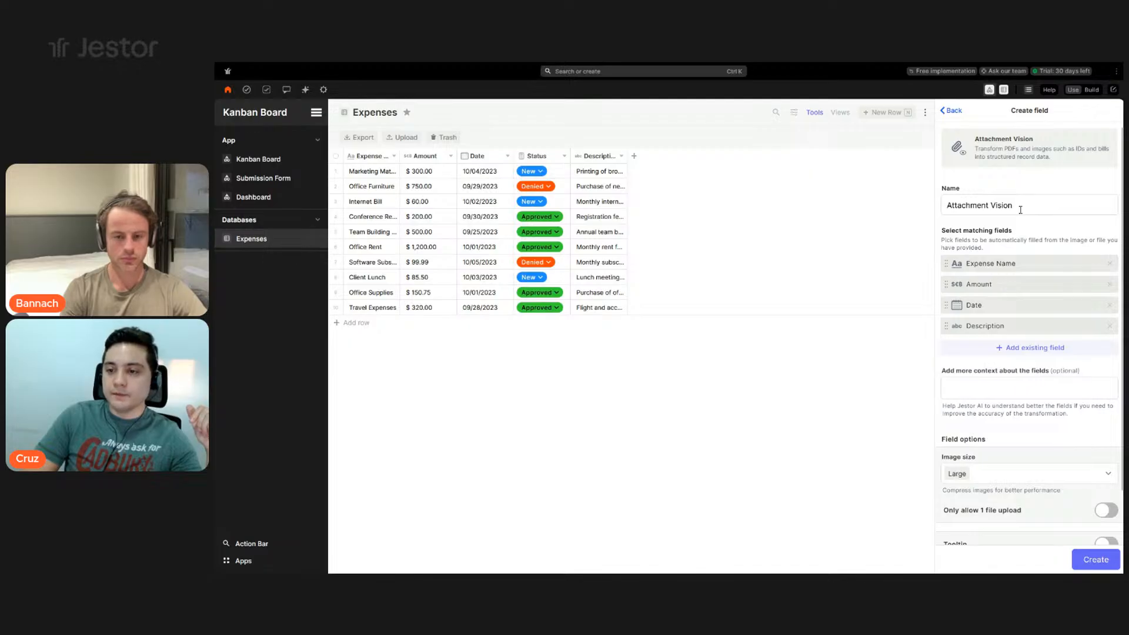
pyautogui.tripleClick(1020, 210)
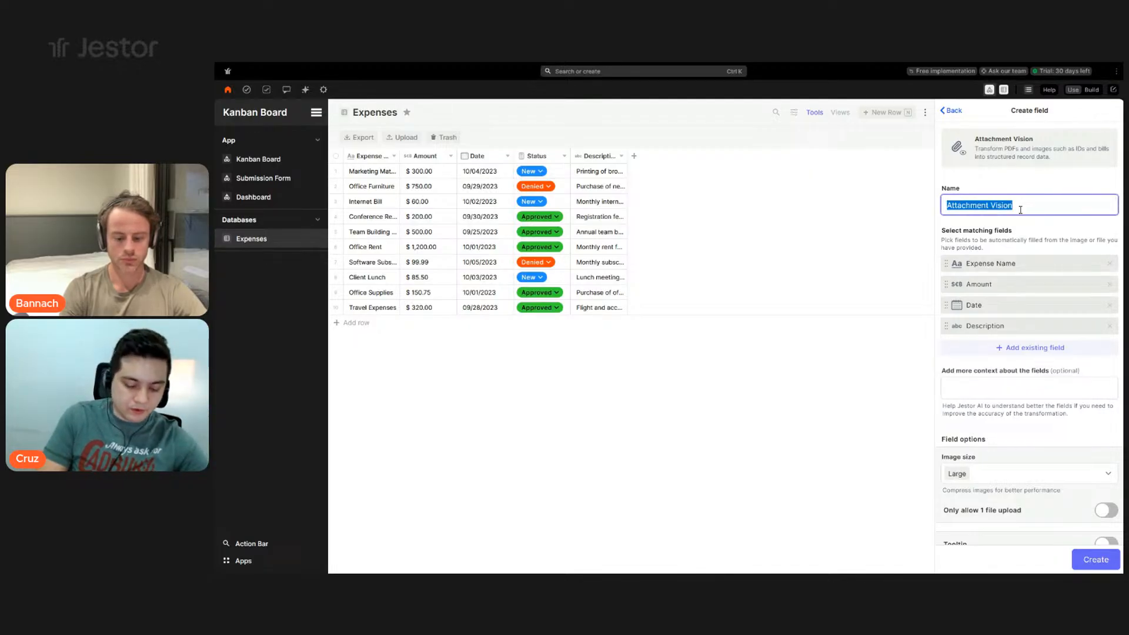
pyautogui.write('Receipt R')
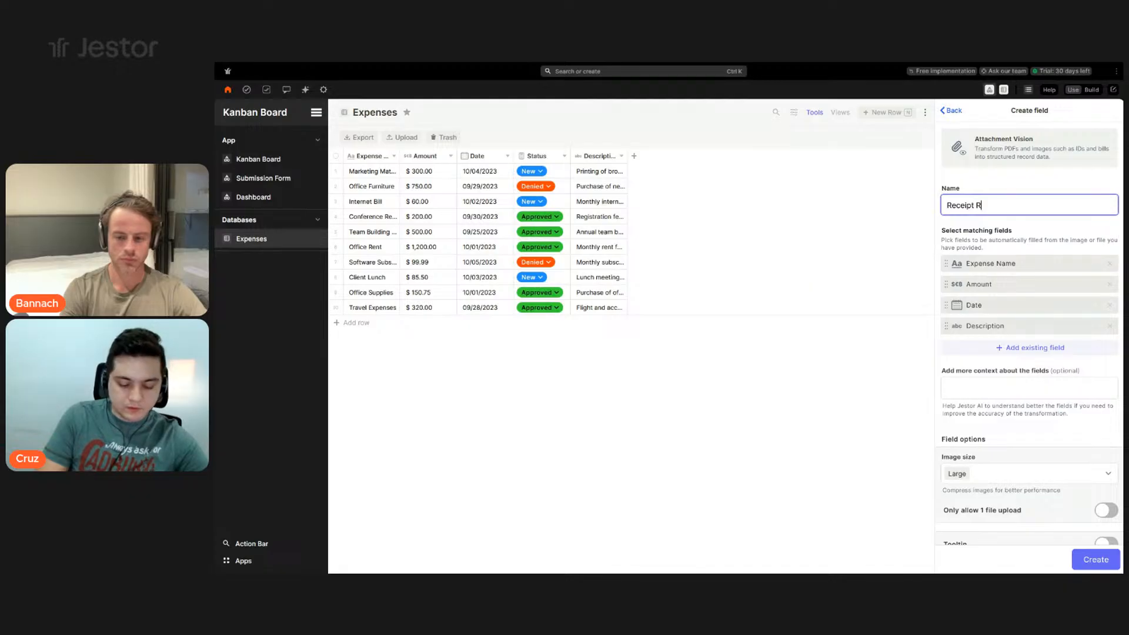
pyautogui.write('eader')
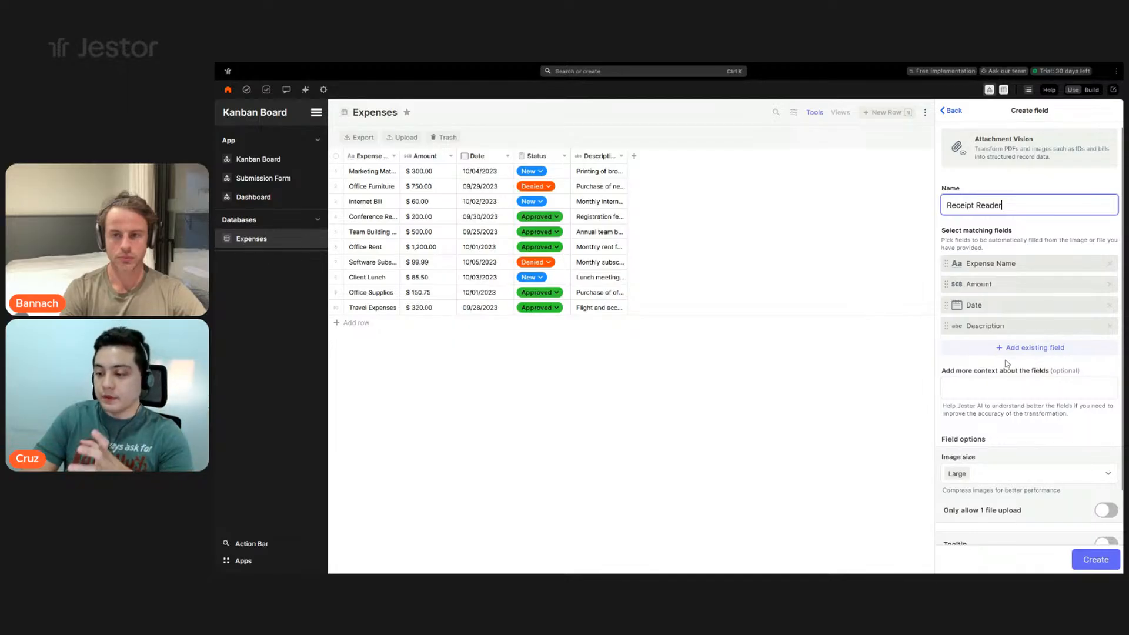
# - Add the field context "For Expense Name, provide a name that summarizes the receipt's content."
pyautogui.click(999, 393)
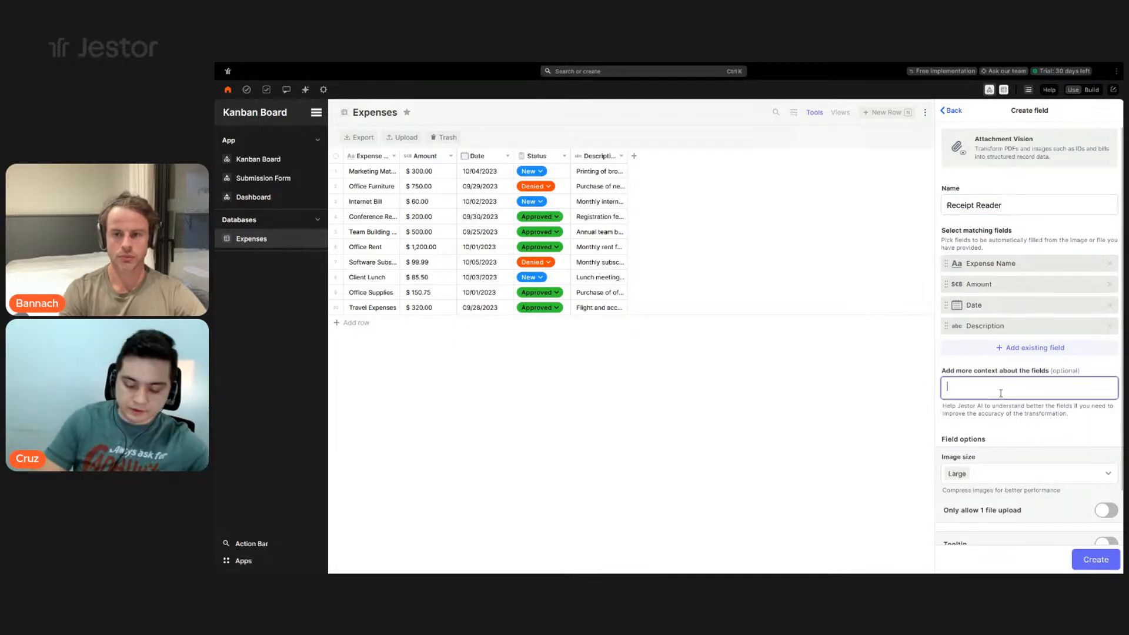
pyautogui.write('For E')
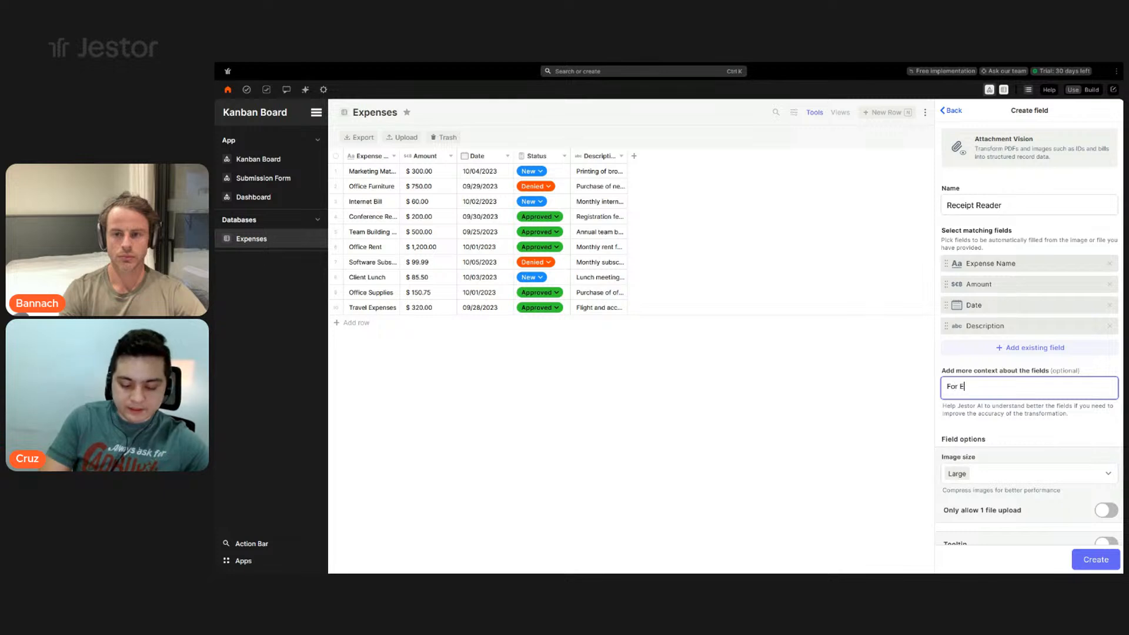
pyautogui.write('xpense NAme')
pyautogui.press('BackSpace')
pyautogui.press('BackSpace')
pyautogui.press('BackSpace')
pyautogui.press('BackSpace')
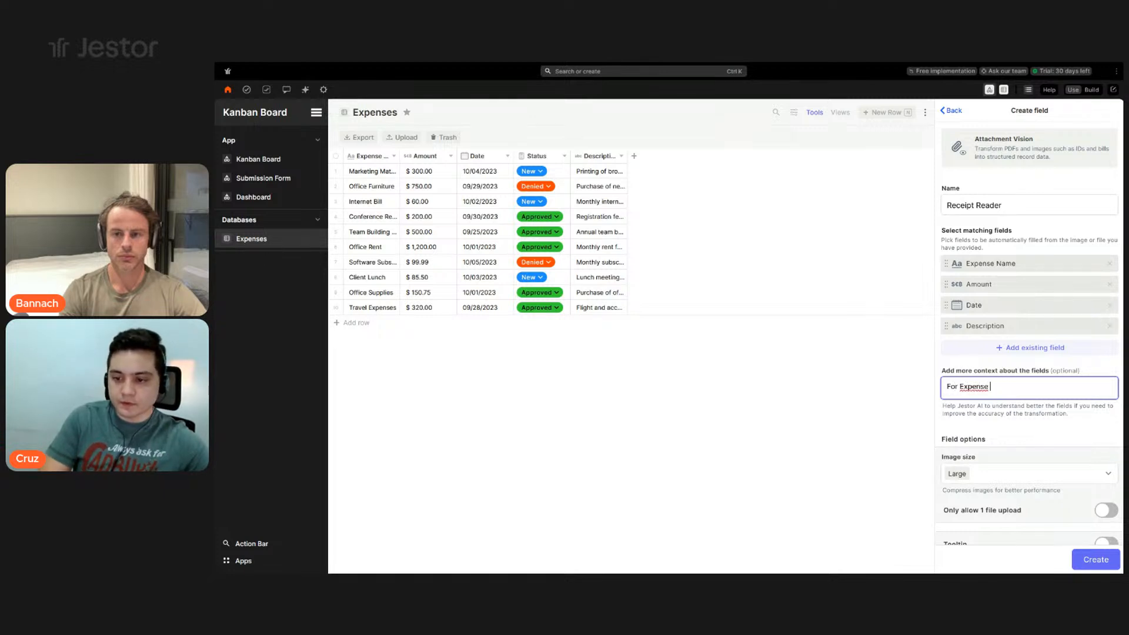
pyautogui.write('Name, prov')
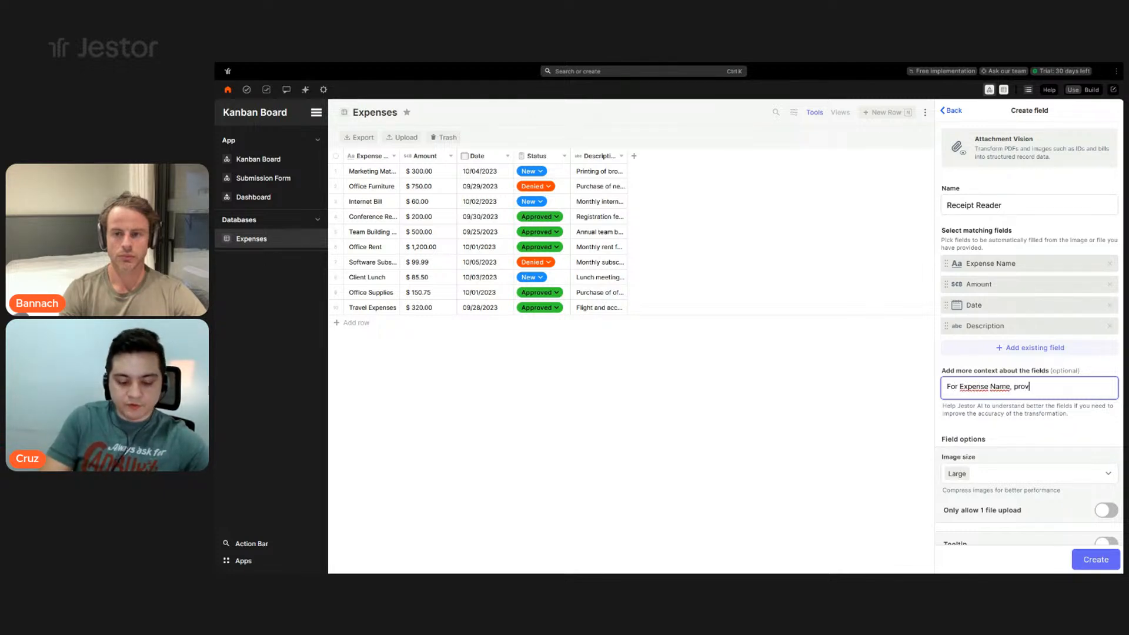
pyautogui.write('ide a name that s')
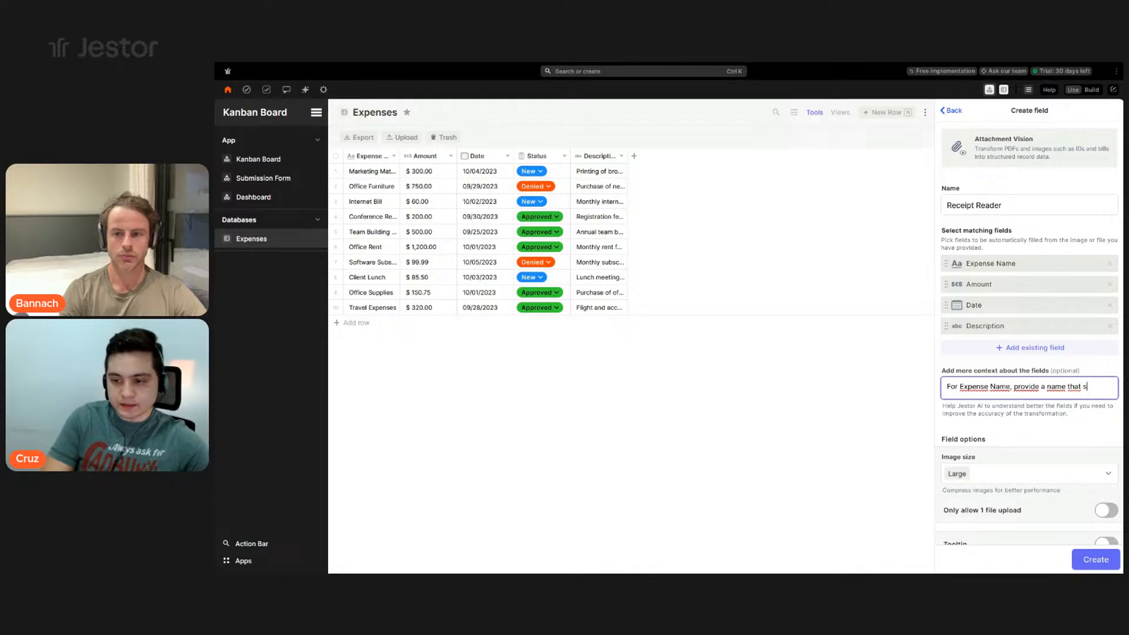
pyautogui.write('ummarizes the')
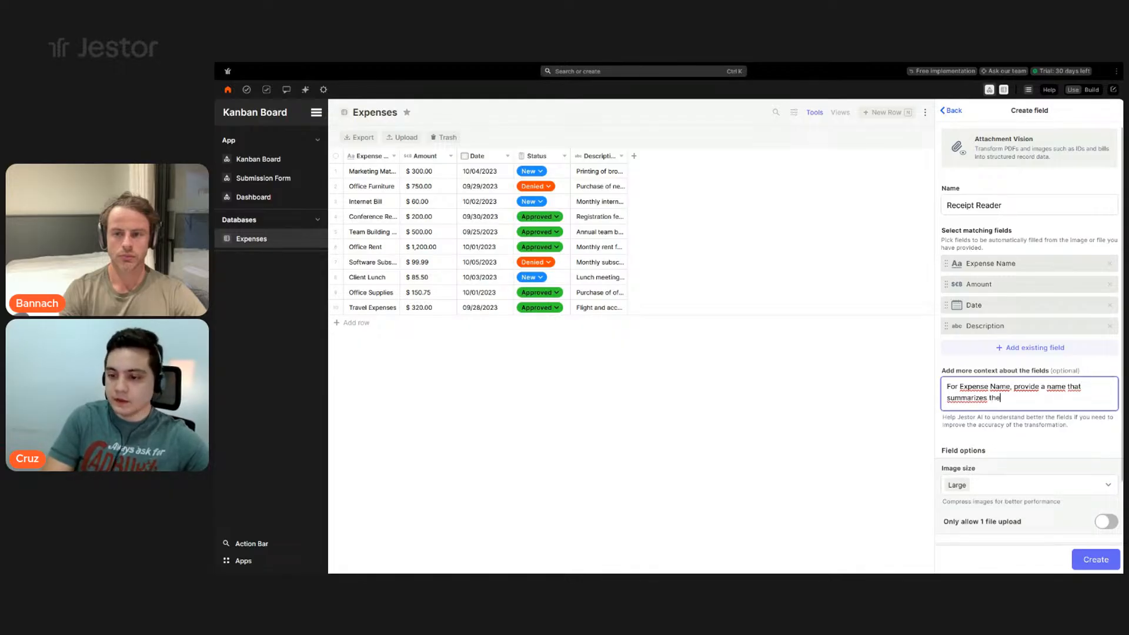
pyautogui.write(" receipt's ")
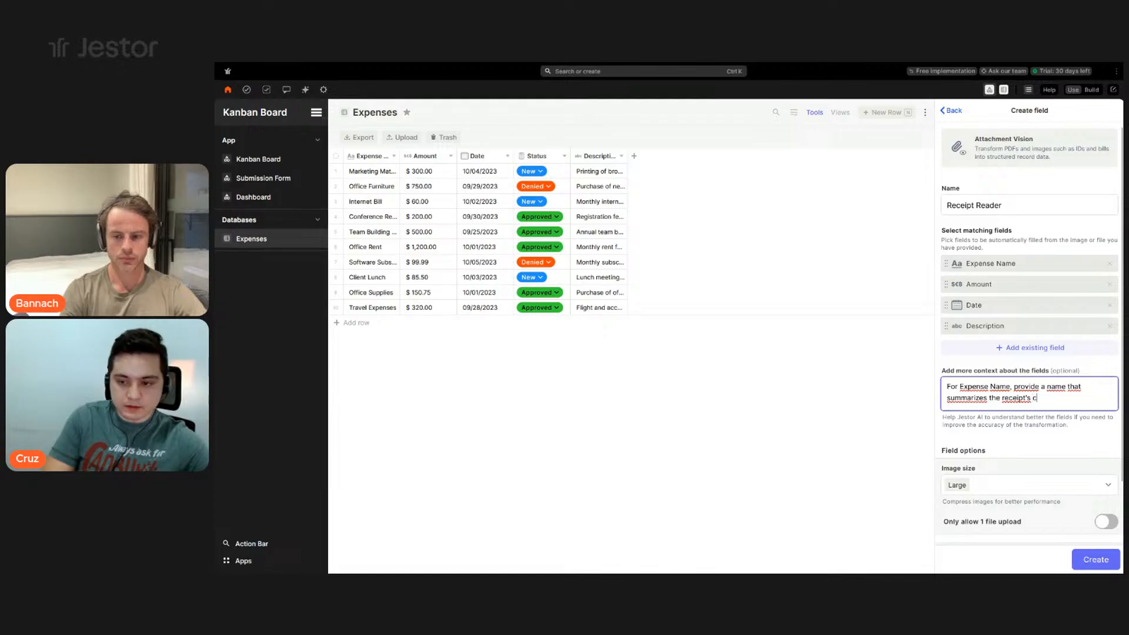
pyautogui.write('content. ')
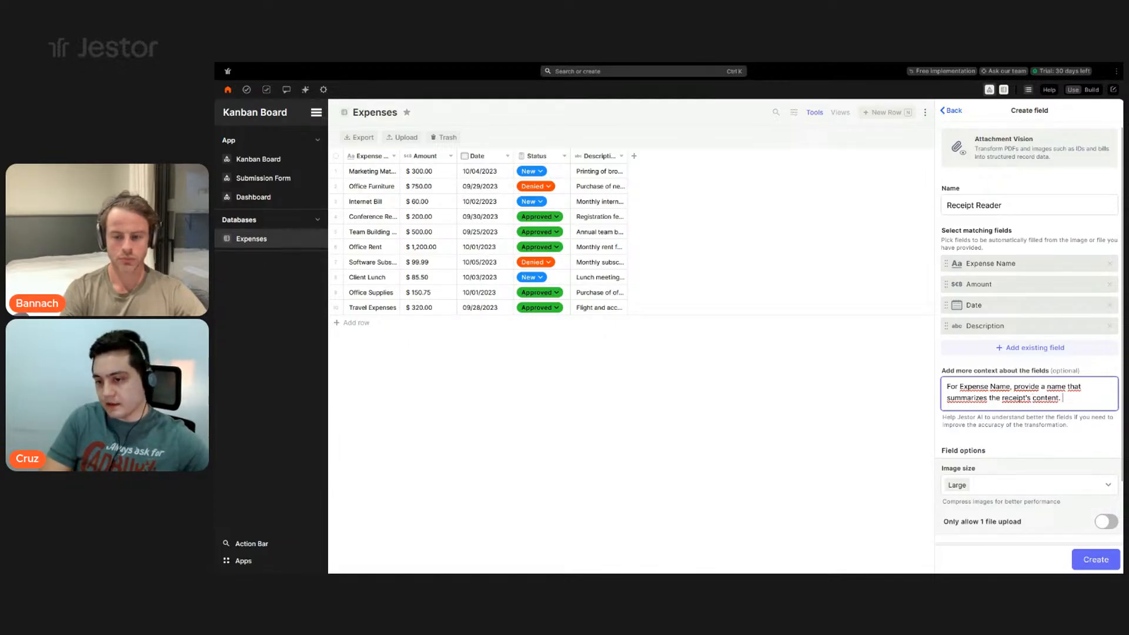
# - Extend the field context with "For description, provide the items in the receipt."
pyautogui.write('For de')
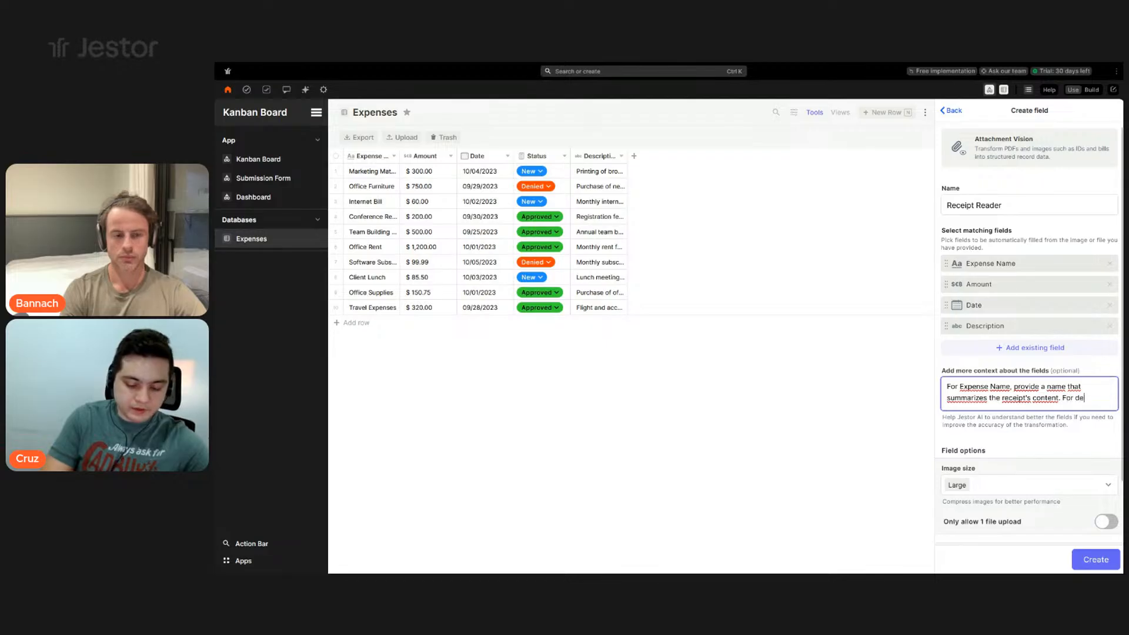
pyautogui.write('scription, prov')
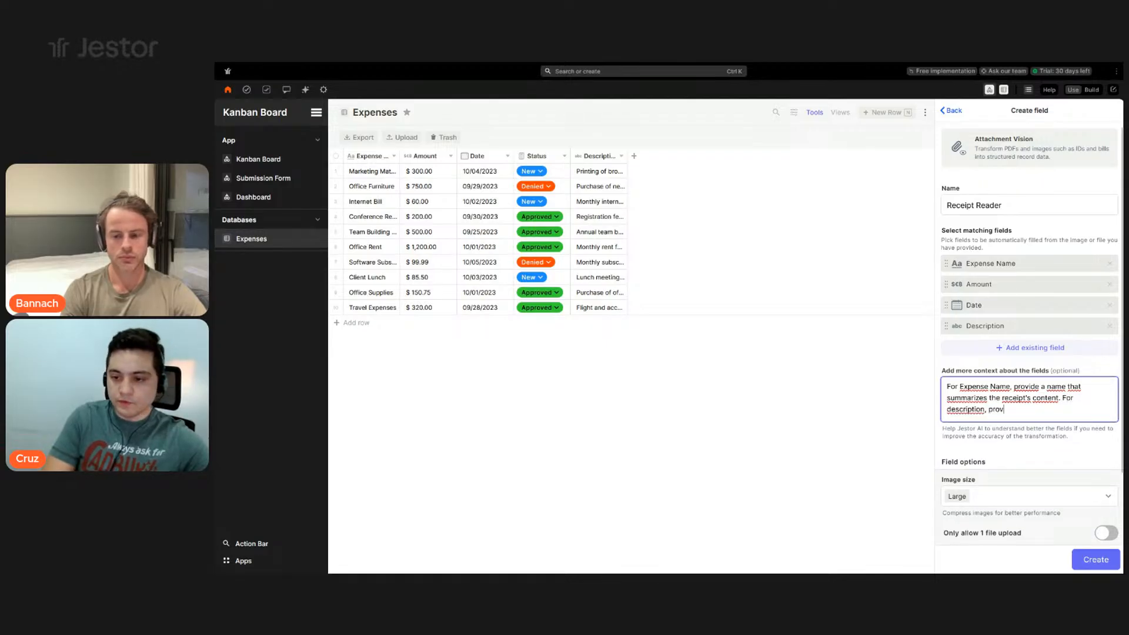
pyautogui.write('ide the items')
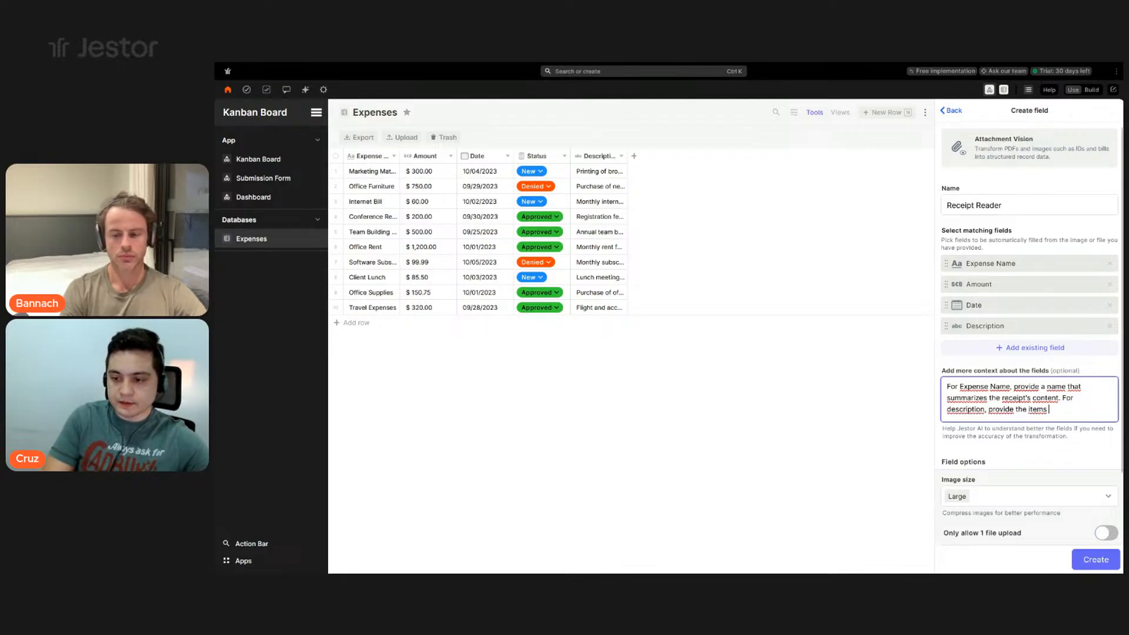
pyautogui.write(' in the receipt.')
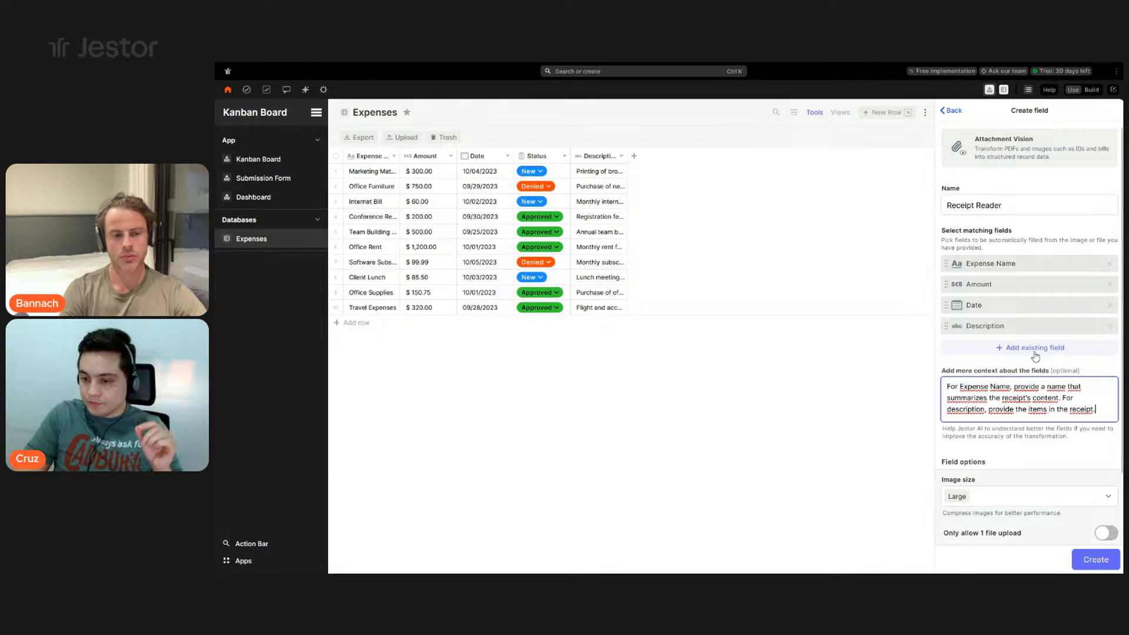
# - Set the image size to Small, allow only 1 file upload, and create the Receipt Reader field
pyautogui.scroll(-2, 1029, 379)
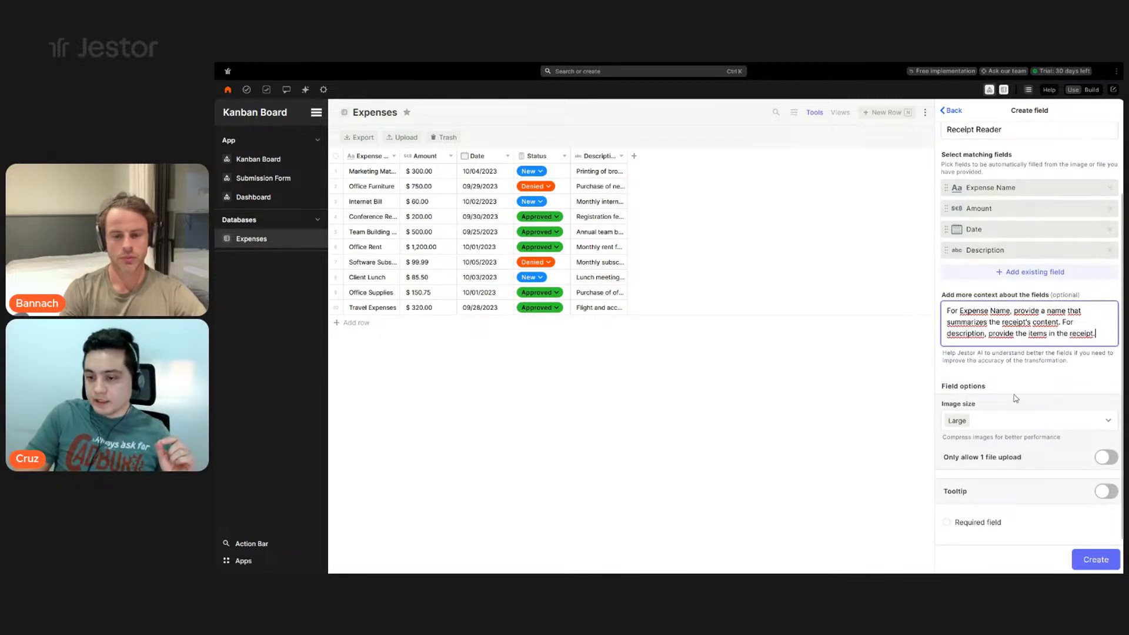
pyautogui.click(990, 424)
pyautogui.click(983, 485)
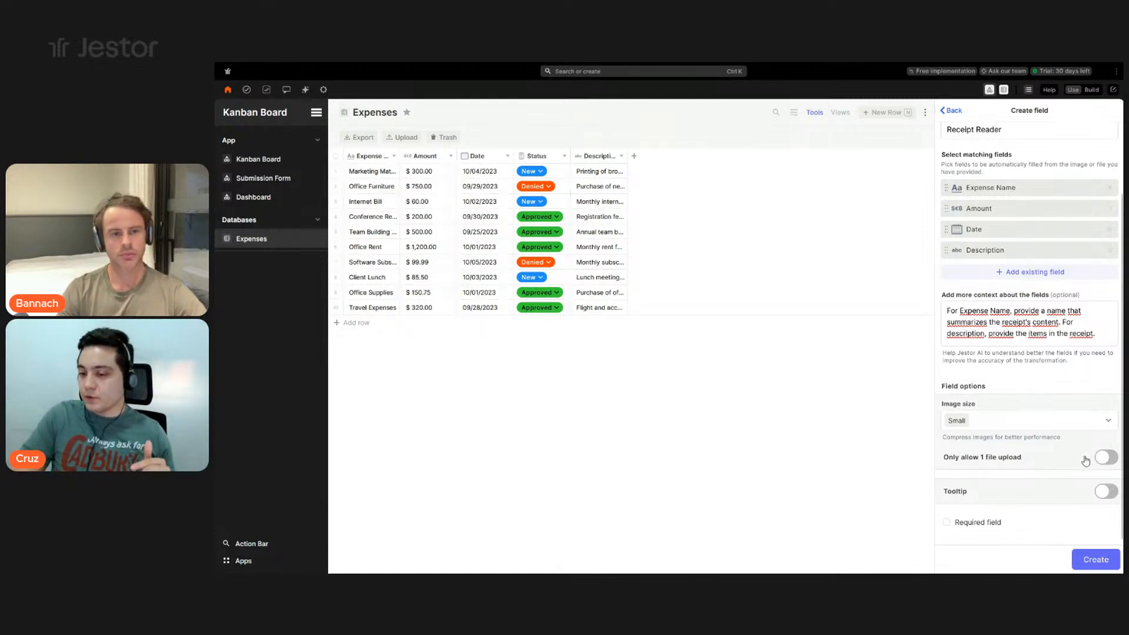
pyautogui.click(1104, 458)
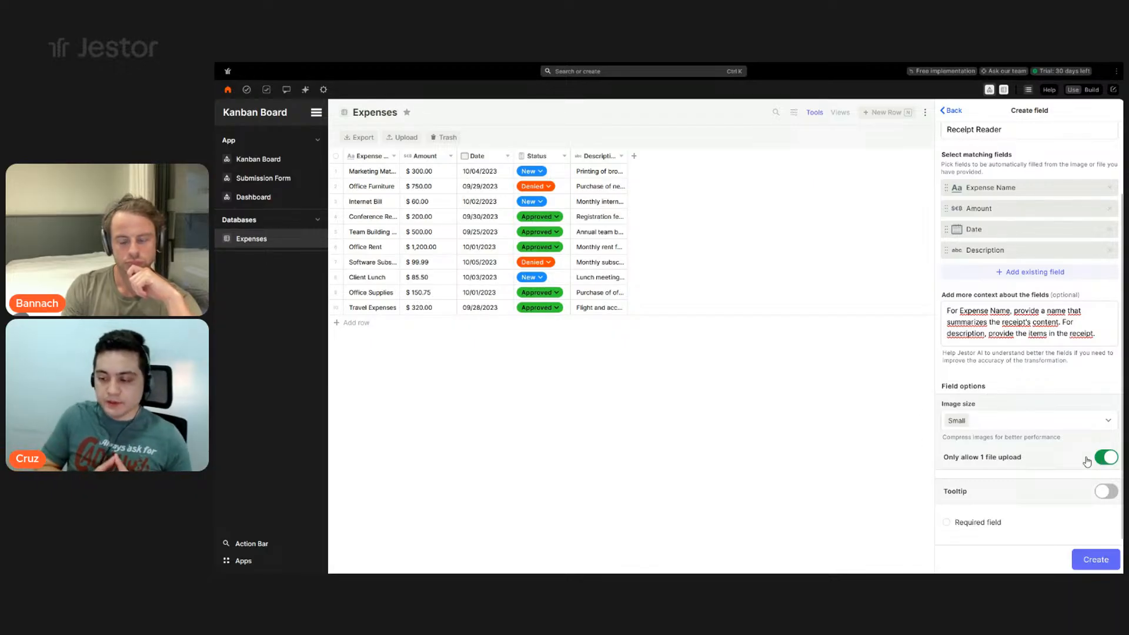
pyautogui.click(1103, 560)
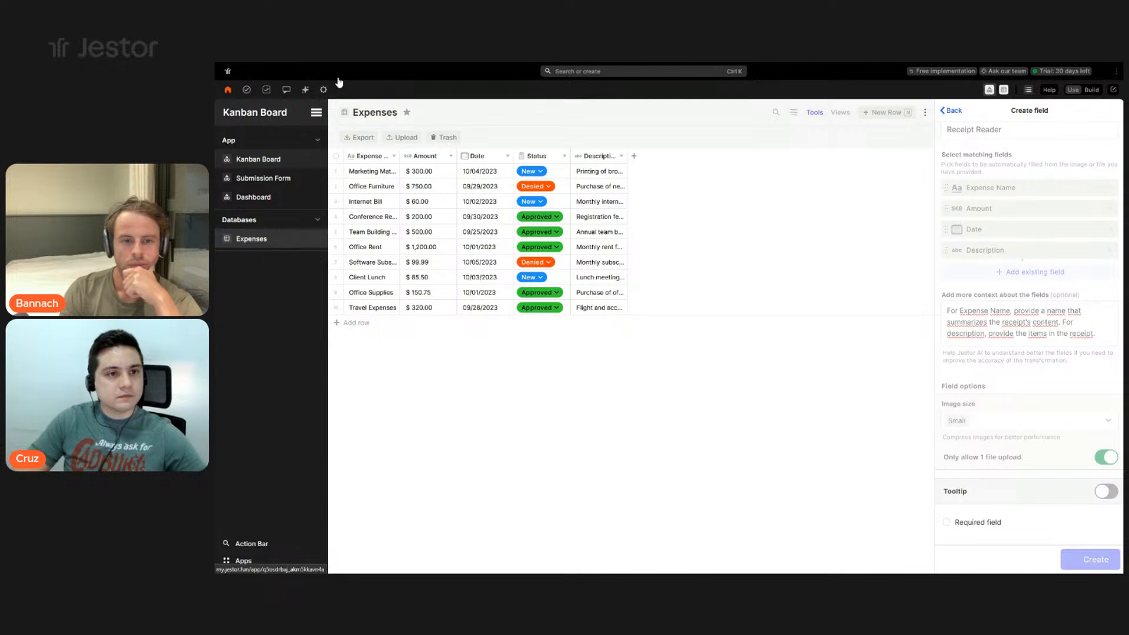
pyautogui.click(406, 72)
pyautogui.click(549, 73)
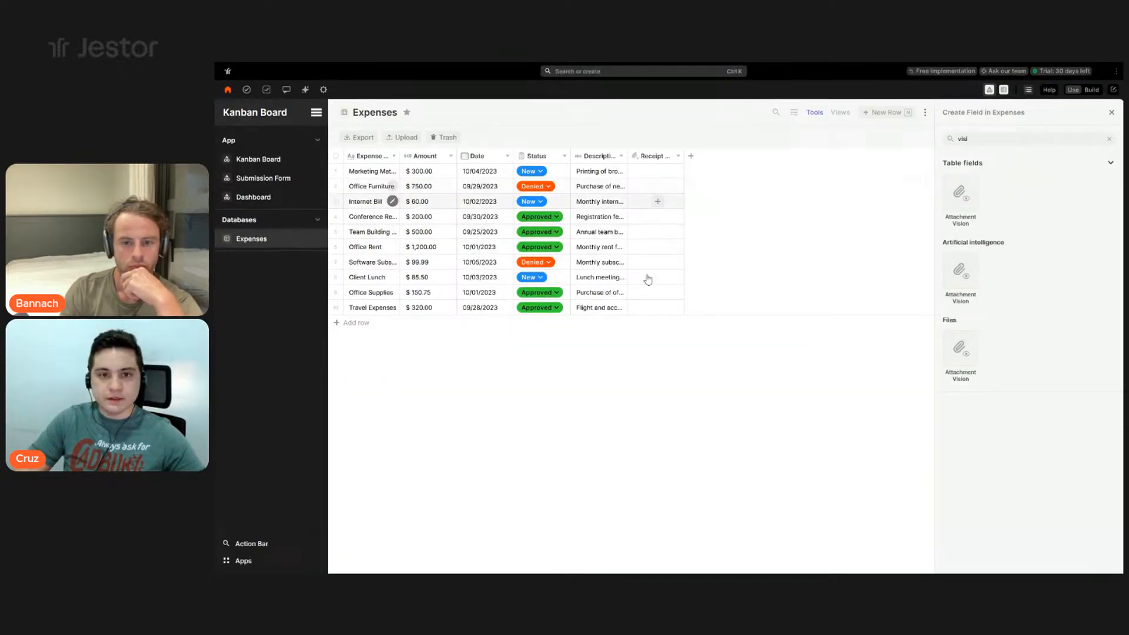
# - Widen the Receipt Reader column and start a new expense row with the steakhouse receipt image attached in Receipt Reader
pyautogui.moveTo(684, 157); pyautogui.dragTo(728, 159)
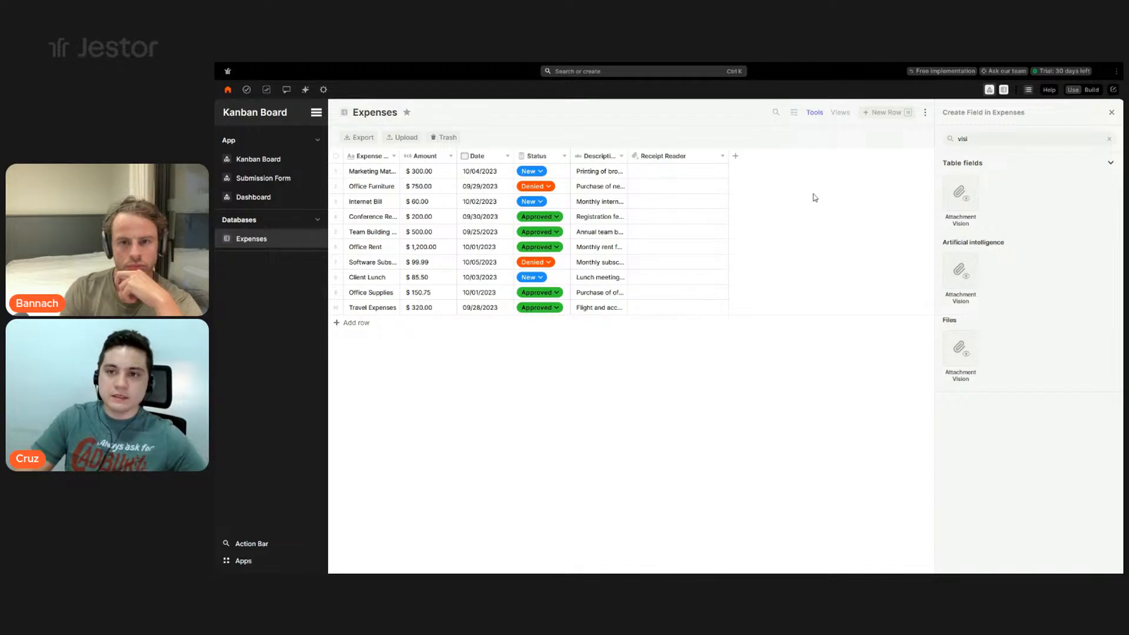
pyautogui.click(884, 113)
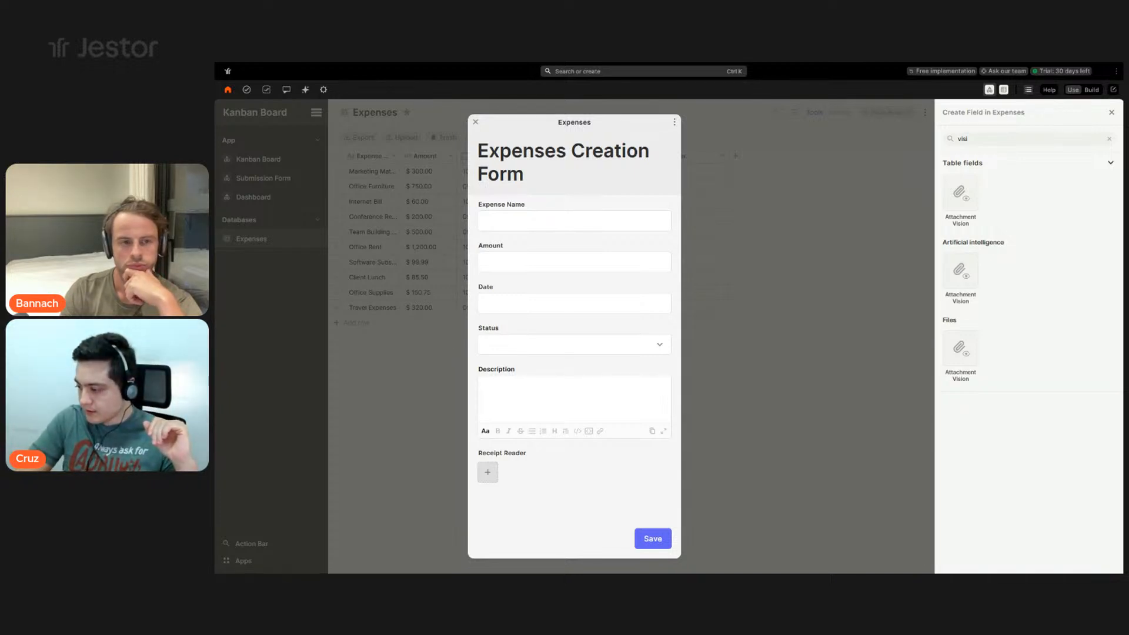
pyautogui.moveTo(639, 476); pyautogui.dragTo(499, 477)
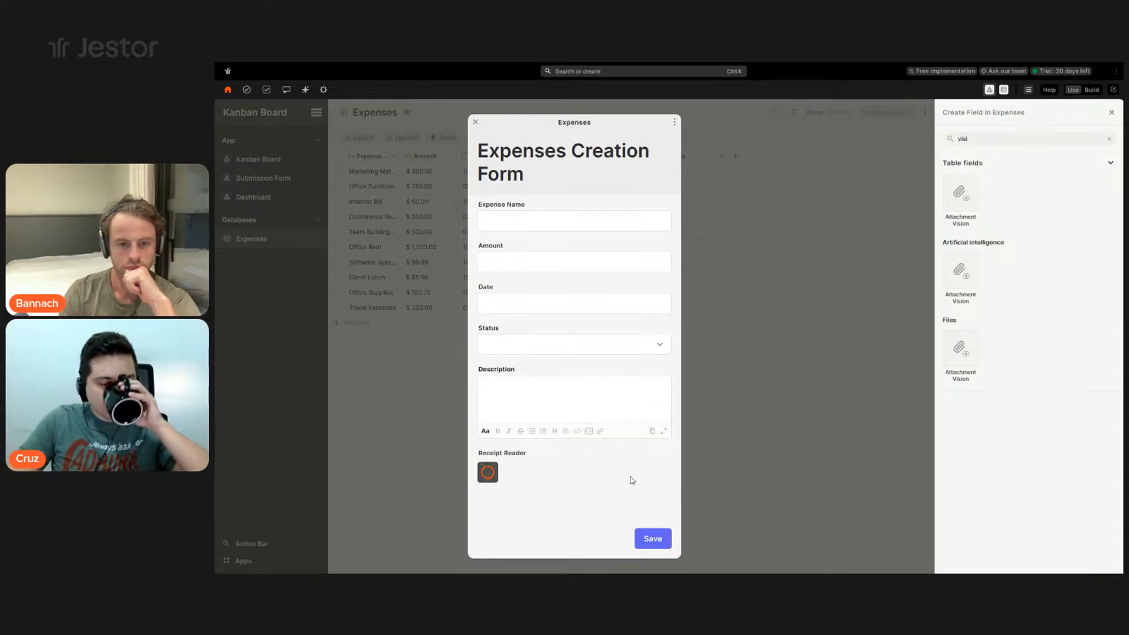
# - Preview the attached steakhouse receipt, close the preview and save the new expense with its other fields left empty
pyautogui.click(485, 478)
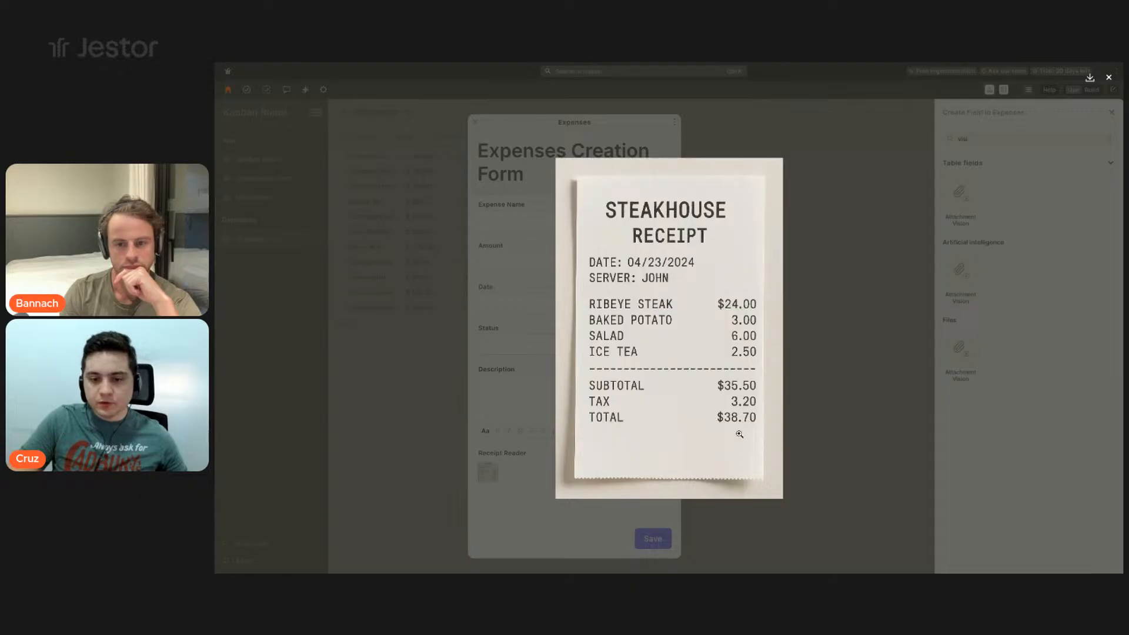
pyautogui.click(548, 517)
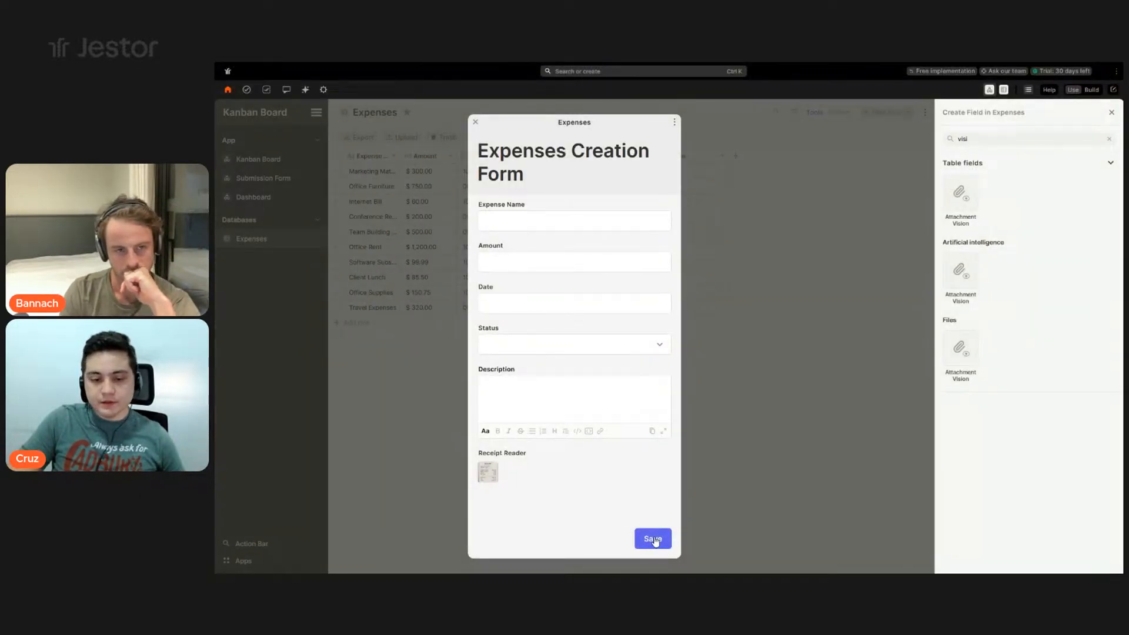
pyautogui.click(653, 539)
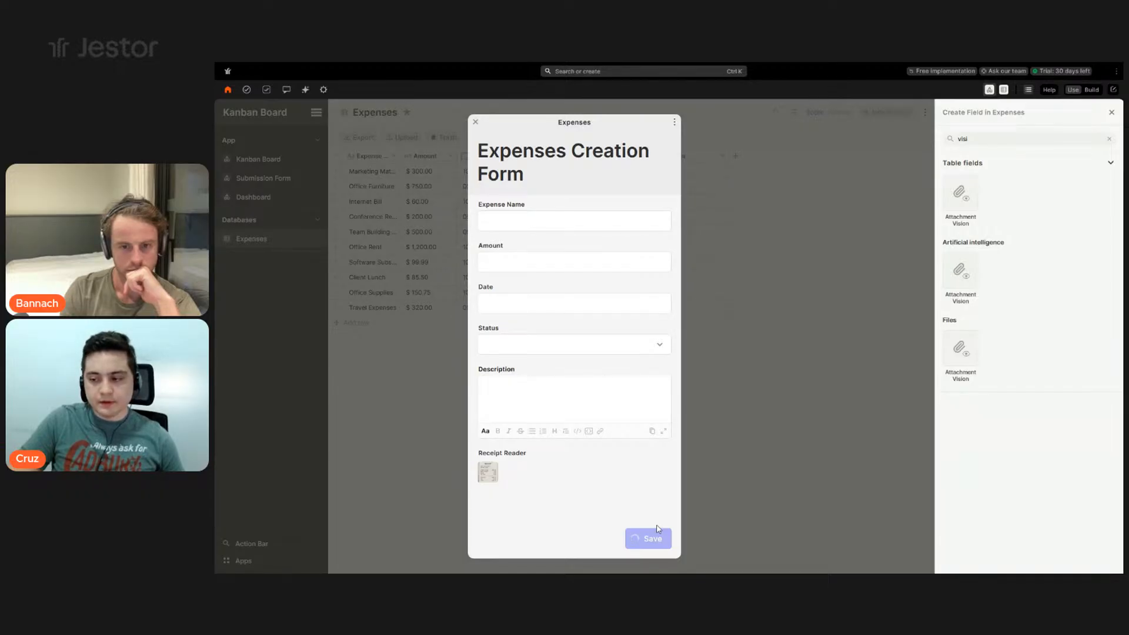
pyautogui.click(658, 531)
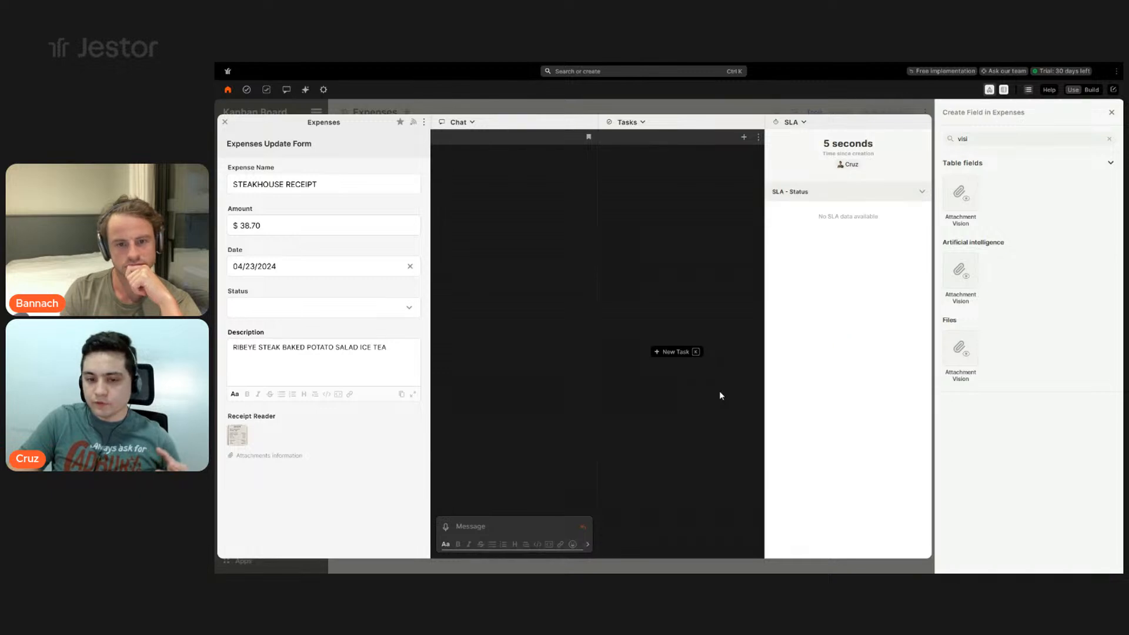
# - Compare the receipt image with the new expense's auto-filled fields, then close the record
pyautogui.click(237, 435)
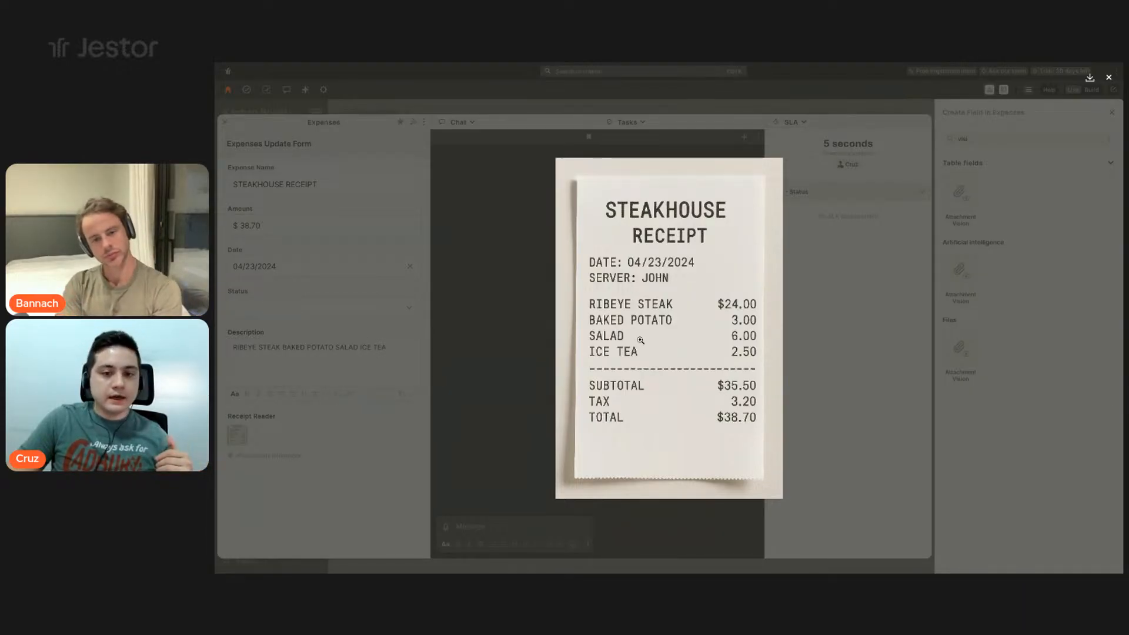
pyautogui.click(394, 320)
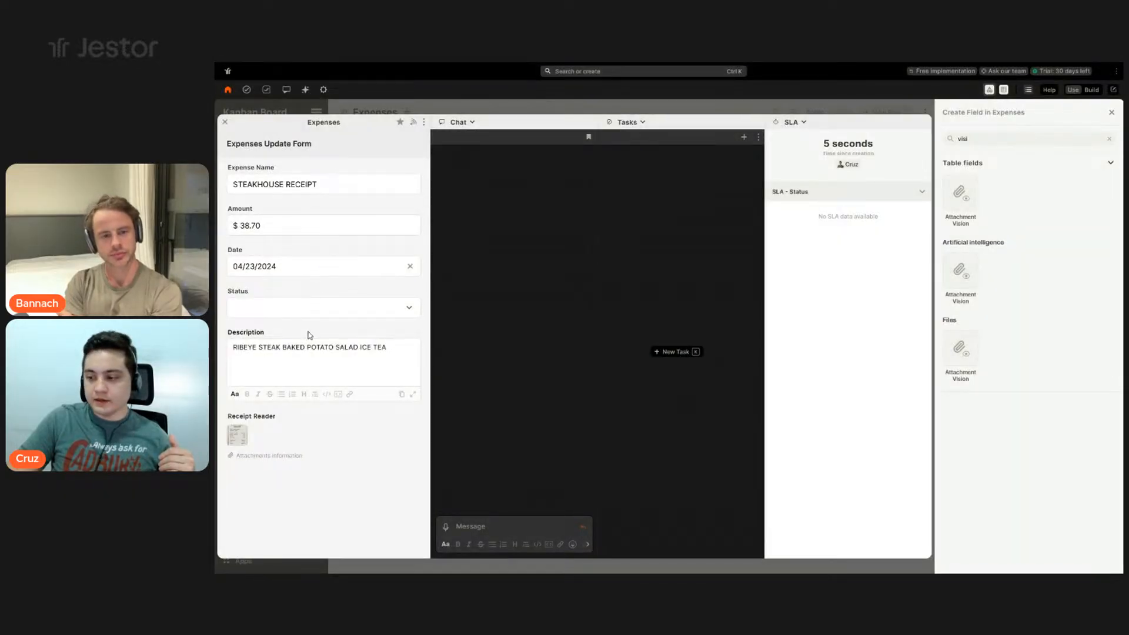
pyautogui.click(226, 123)
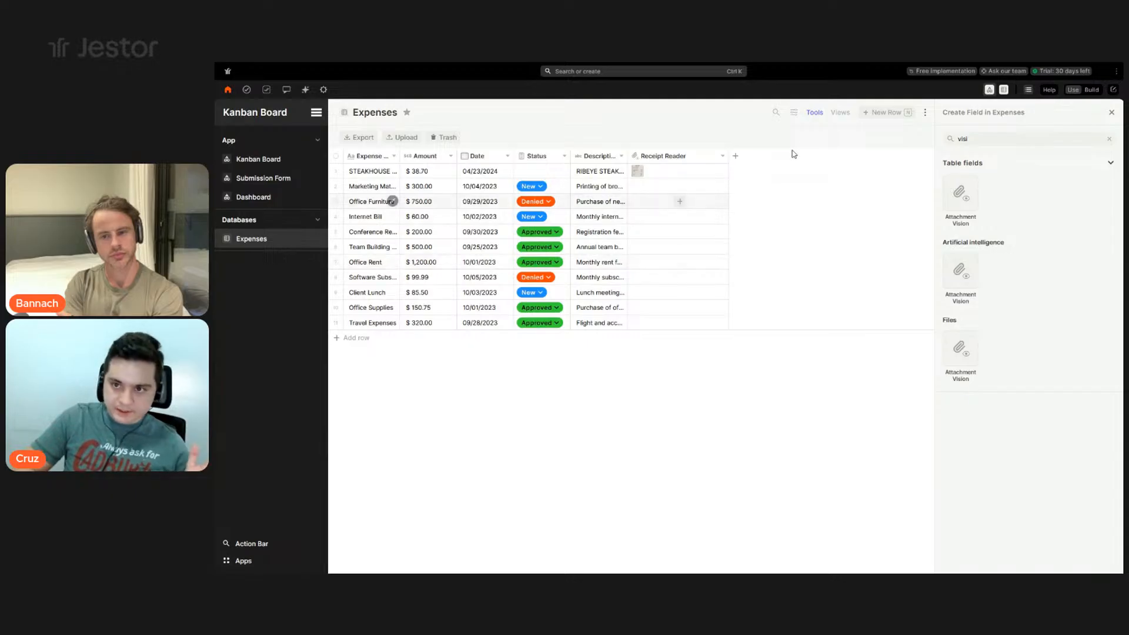
# - Dismiss another blank expense form and view the steakhouse receipt image from the Receipt Reader column of the table
pyautogui.click(885, 113)
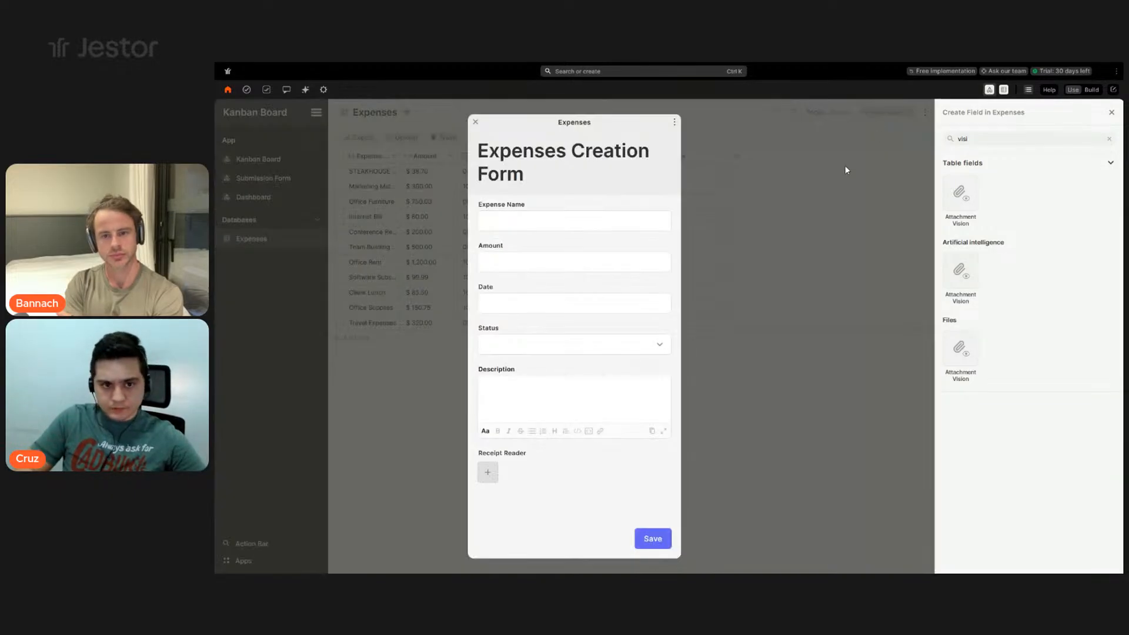
pyautogui.click(768, 215)
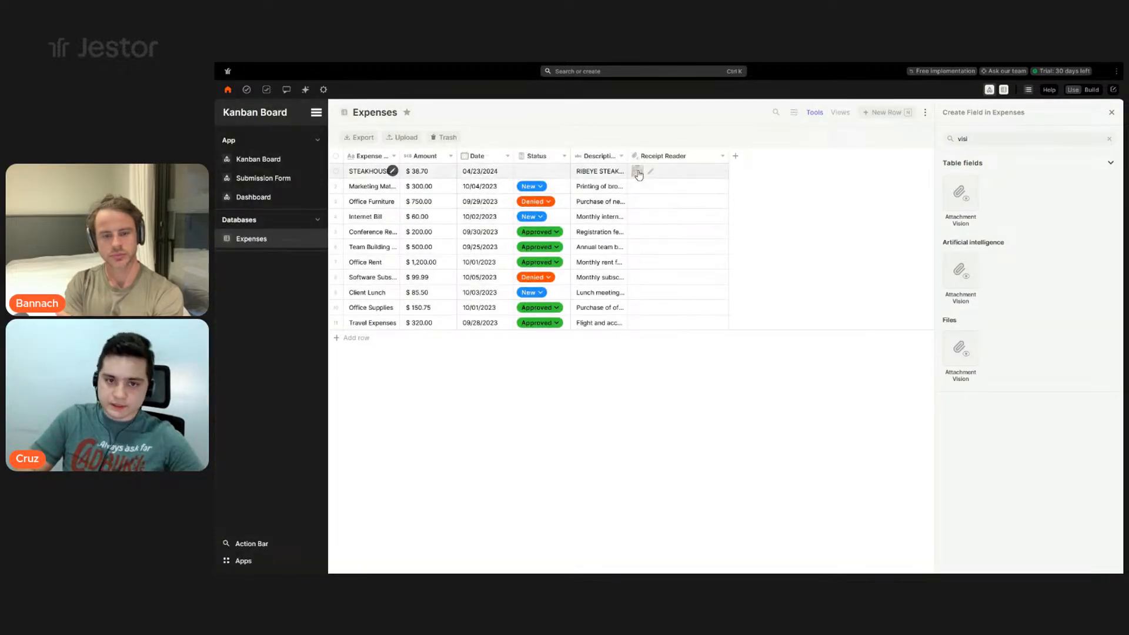
pyautogui.click(641, 191)
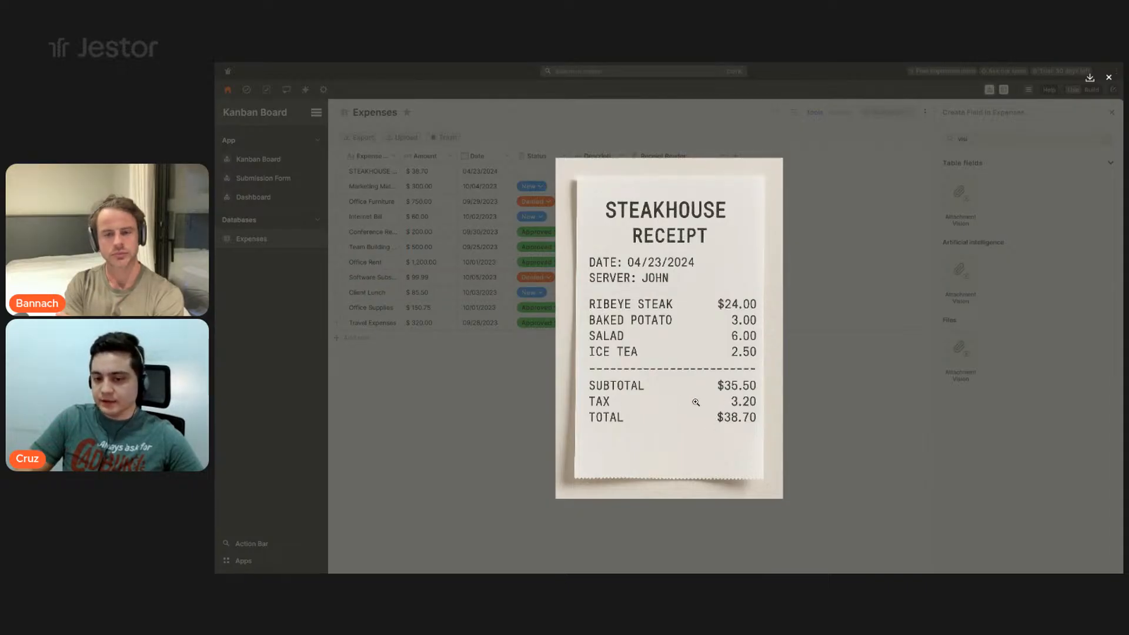
pyautogui.click(848, 352)
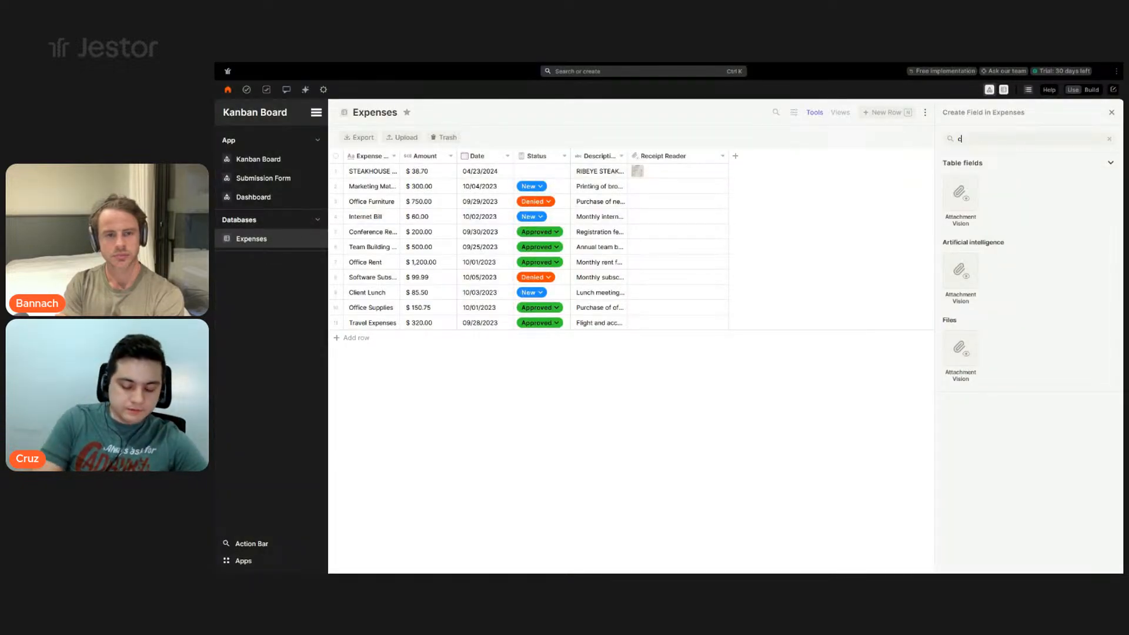
# - Create a Currency field named Tax in the Expenses table with $ as its currency symbol
pyautogui.write('urr')
pyautogui.click(964, 206)
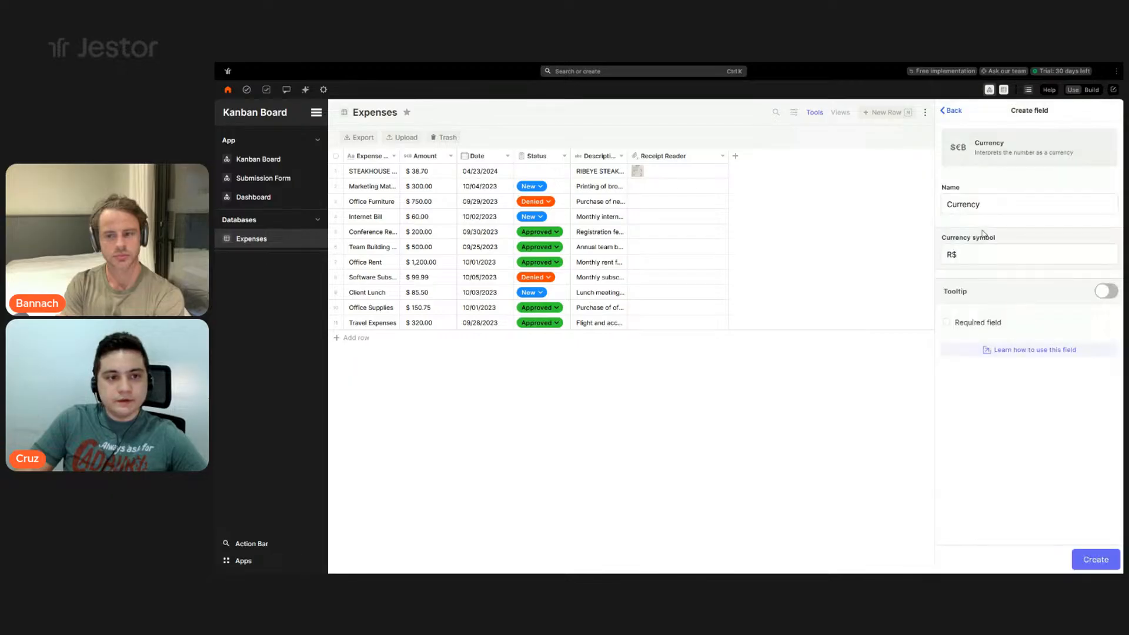
pyautogui.click(978, 255)
pyautogui.press('BackSpace')
pyautogui.press('BackSpace')
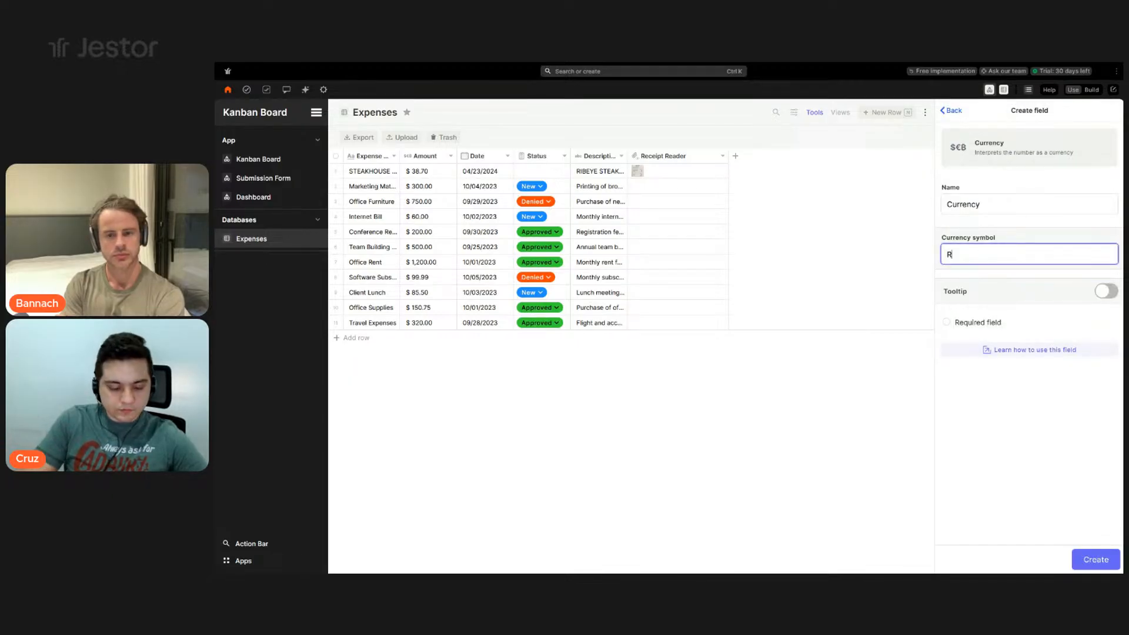
pyautogui.write('$')
pyautogui.doubleClick(974, 204)
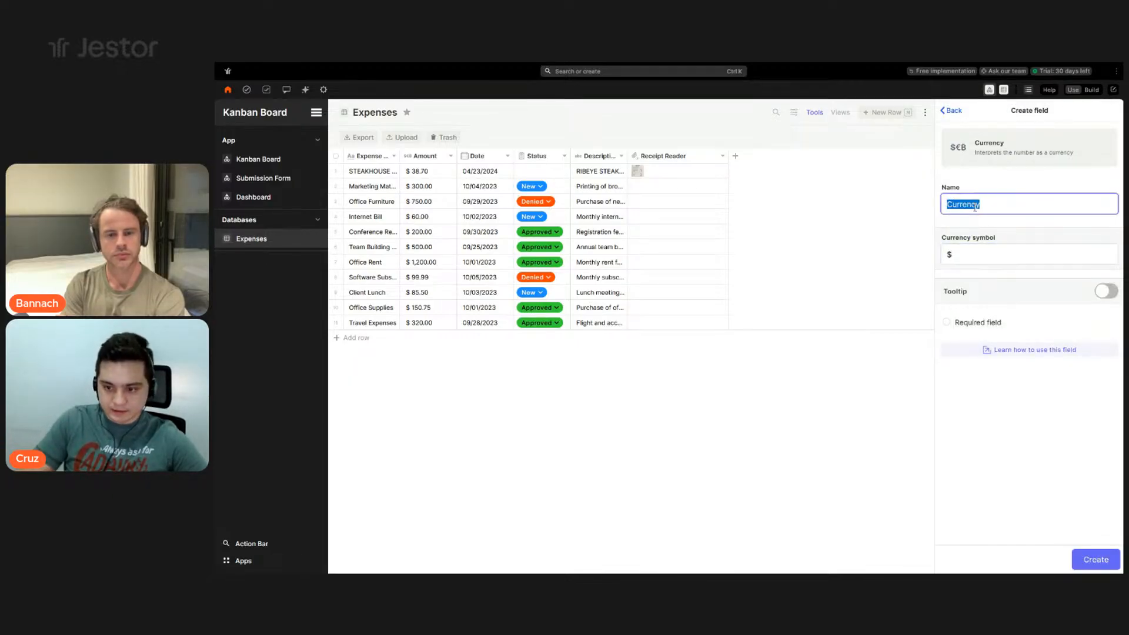
pyautogui.write('Tax')
pyautogui.click(1094, 564)
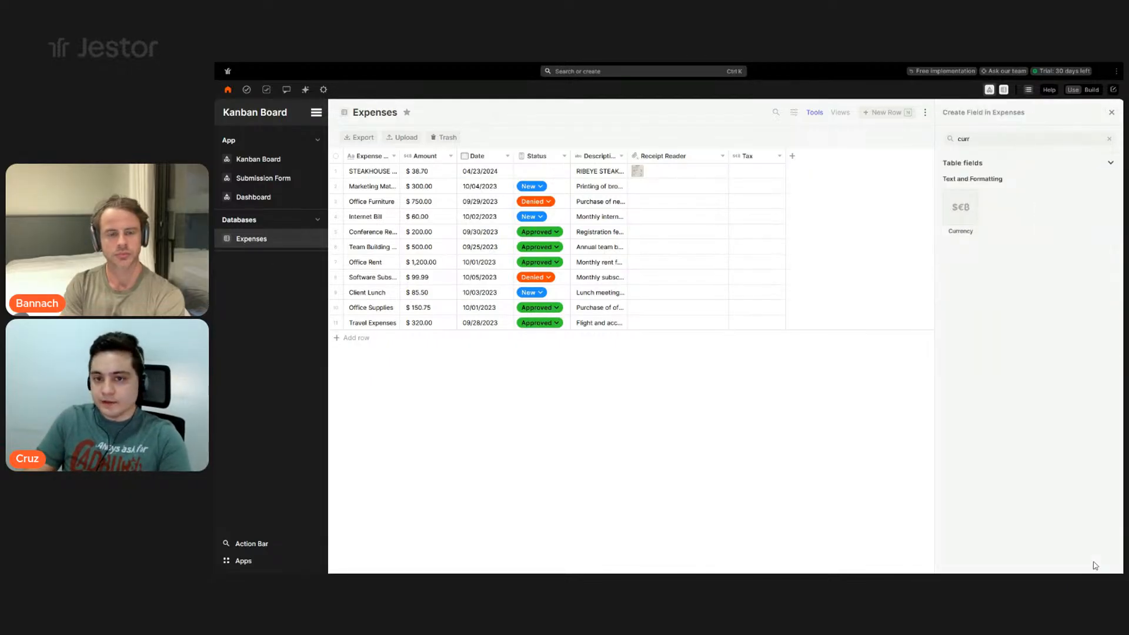
# - Add Tax to the Receipt Reader field's matching fields, save the field and close the field creation panel
pyautogui.click(701, 157)
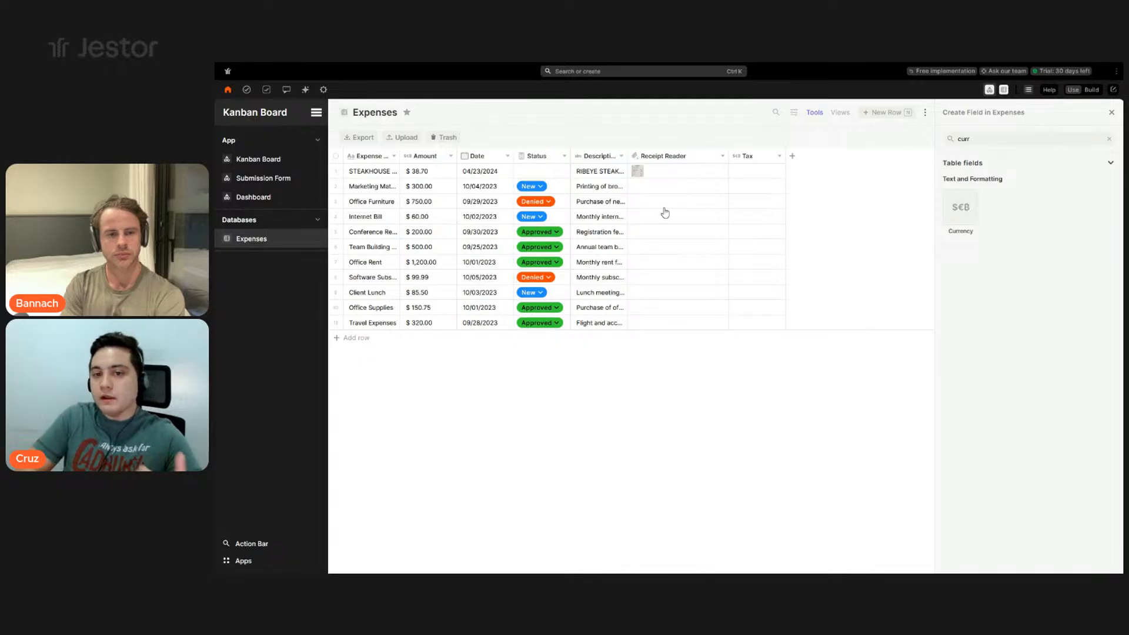
pyautogui.click(659, 213)
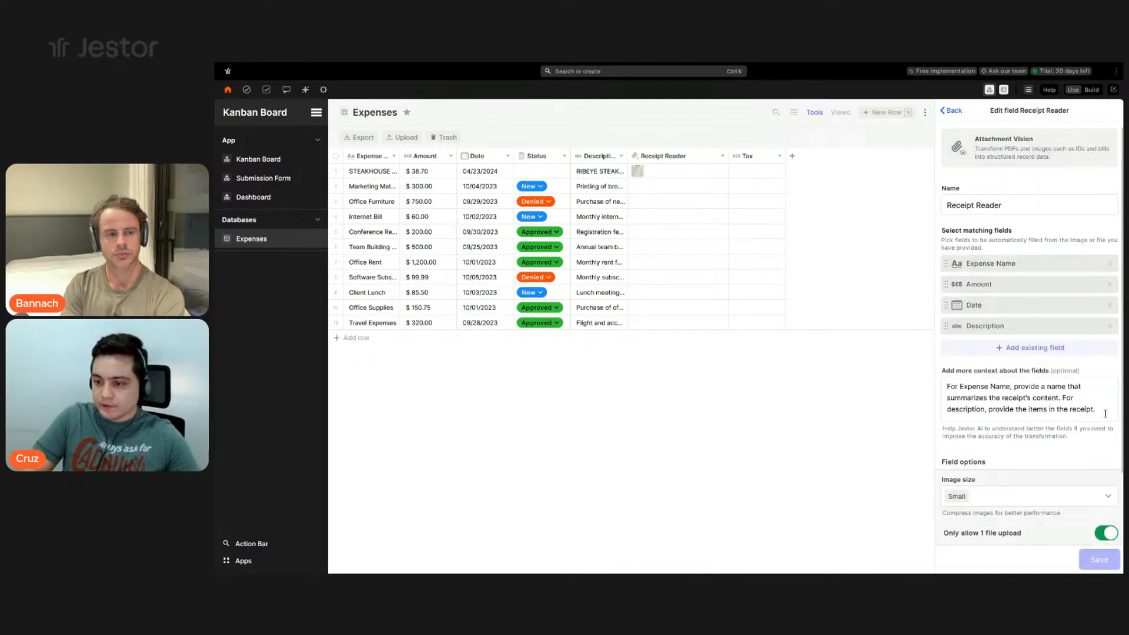
pyautogui.click(1105, 413)
pyautogui.click(1019, 350)
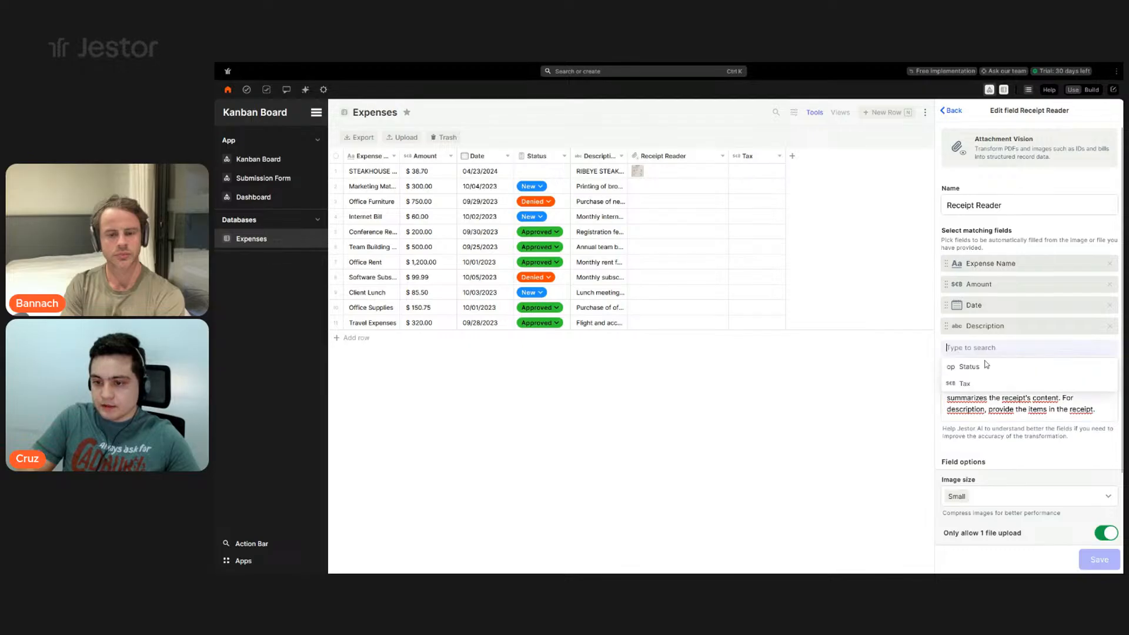
pyautogui.click(969, 385)
pyautogui.moveTo(987, 352); pyautogui.dragTo(991, 350)
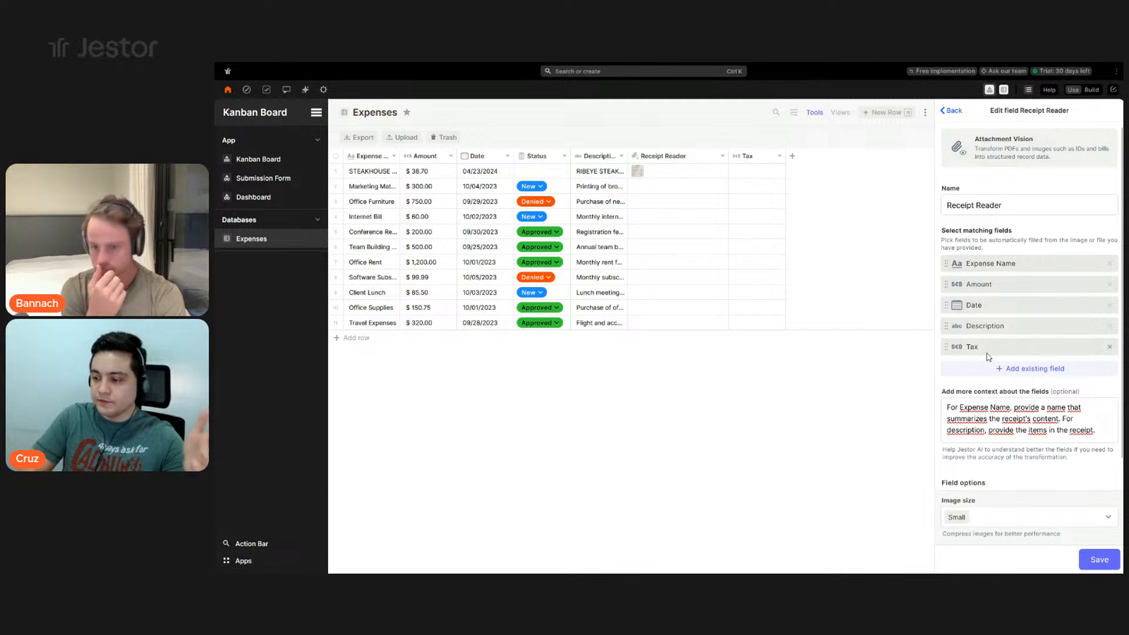
pyautogui.click(1097, 559)
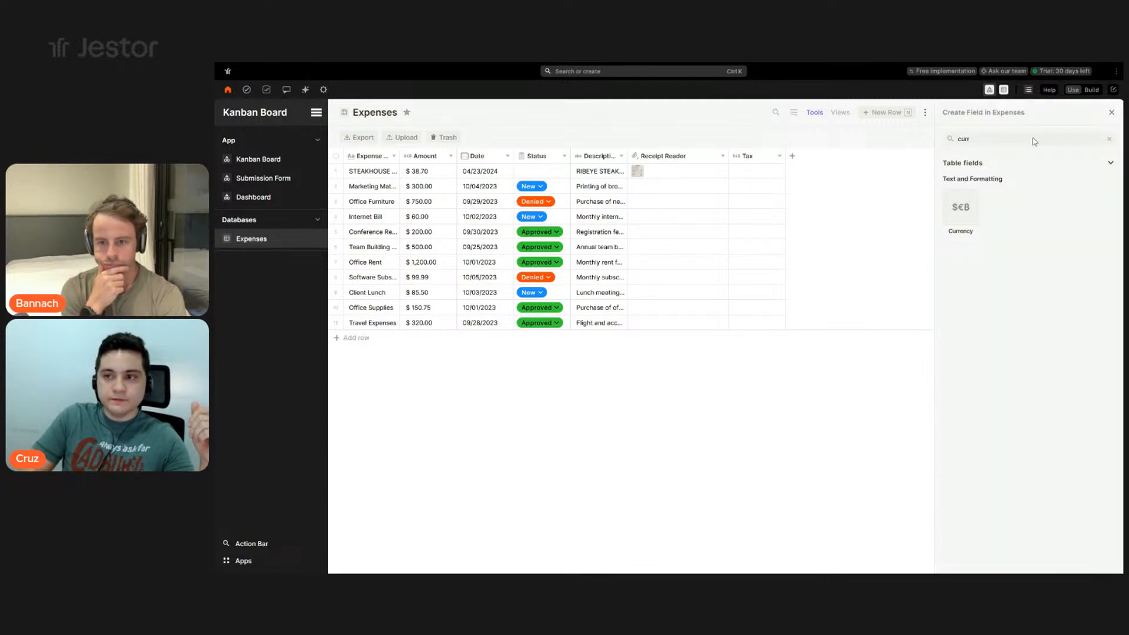
pyautogui.click(1109, 112)
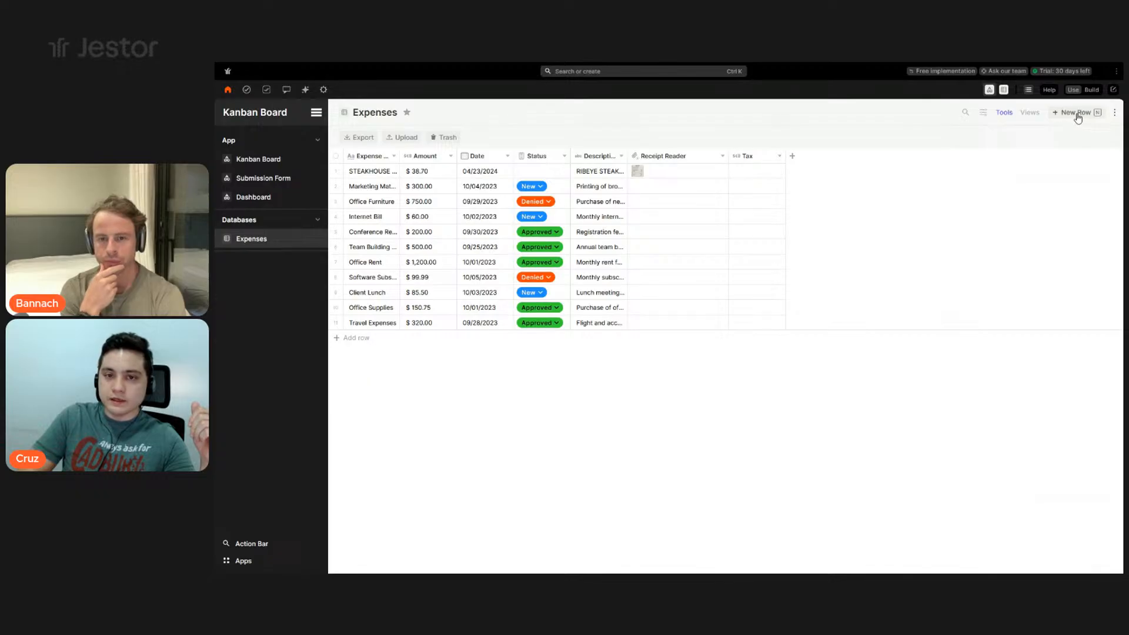
# - Create a new expense with only the safety supply receipt image attached in Receipt Reader and save it
pyautogui.press('n')
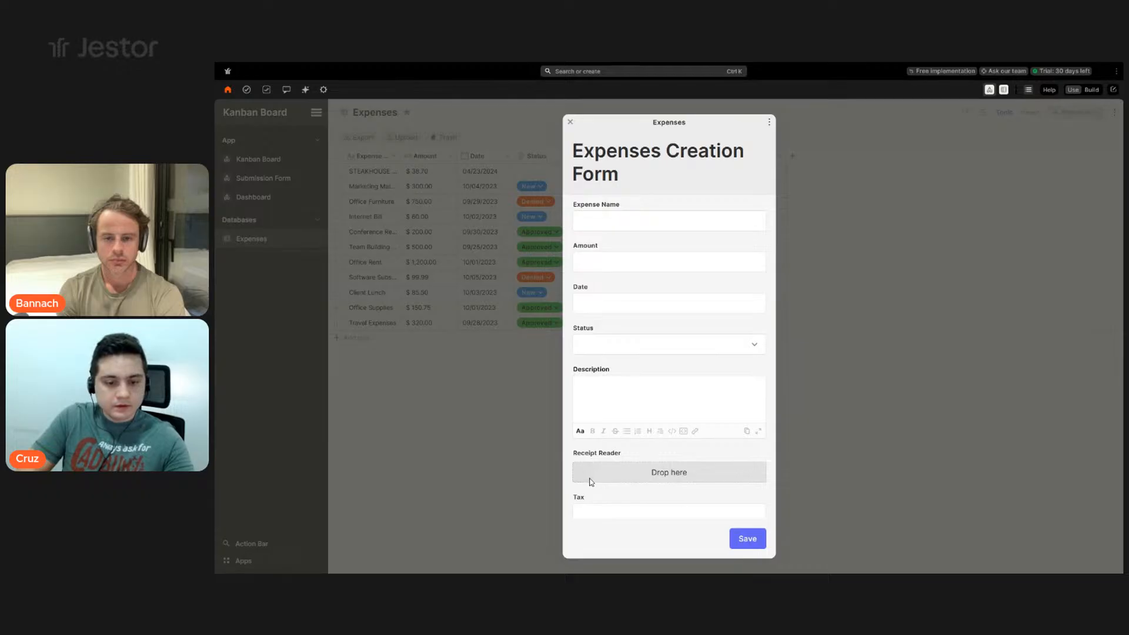
pyautogui.moveTo(591, 482); pyautogui.dragTo(589, 479)
pyautogui.scroll(-1, 682, 340)
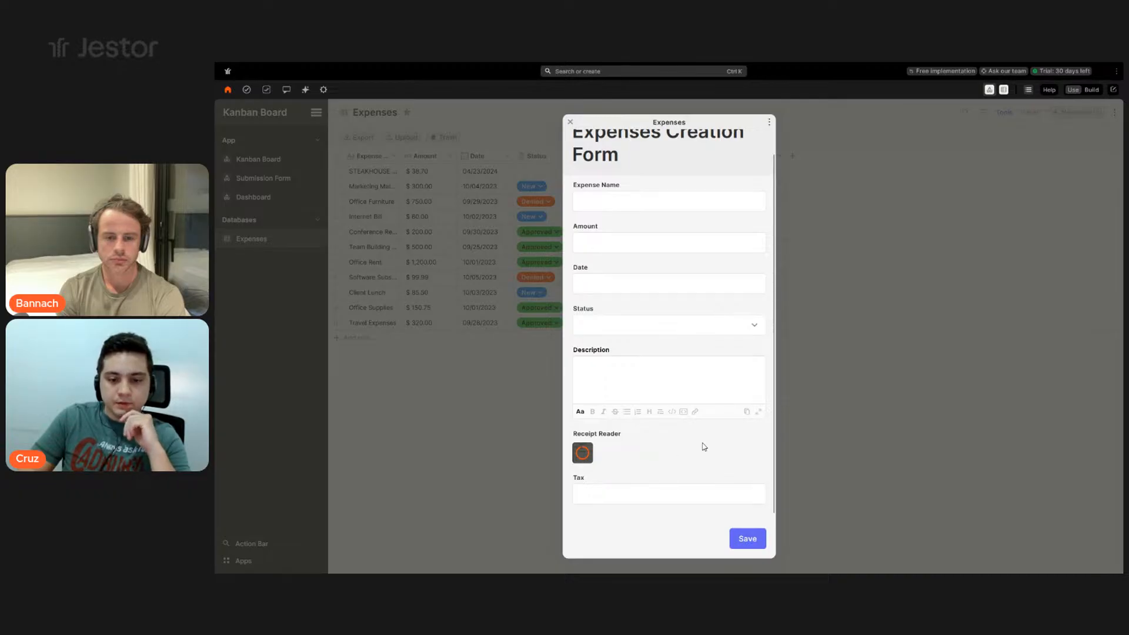
pyautogui.click(748, 540)
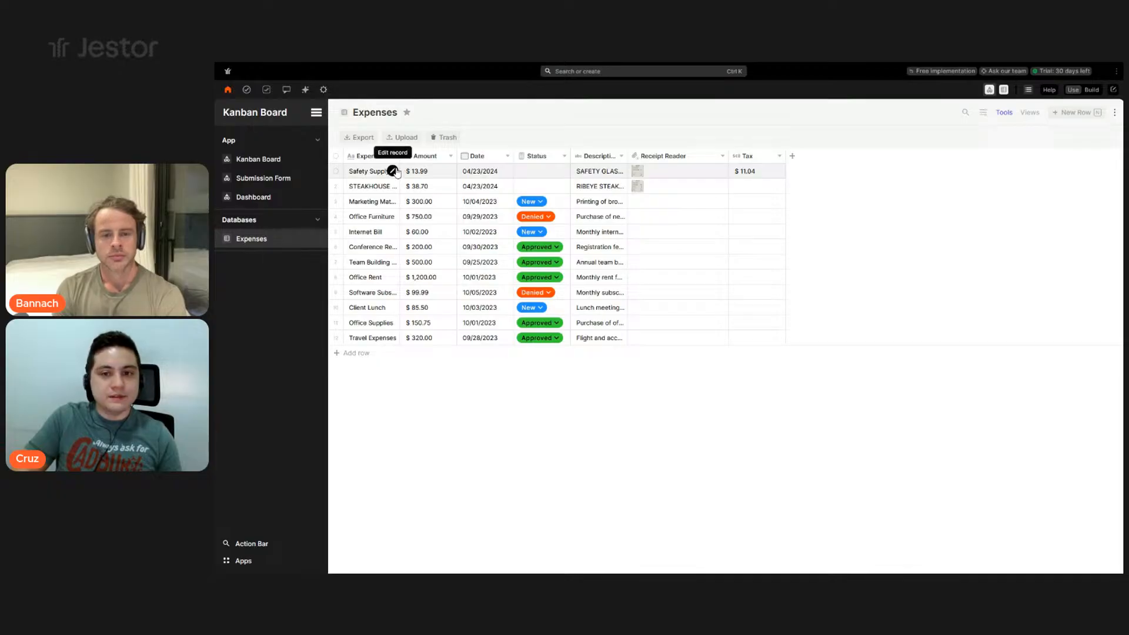
# - Compare the Safety Supply expense's auto-filled fields, including Tax, with its receipt image, then close the record
pyautogui.click(393, 171)
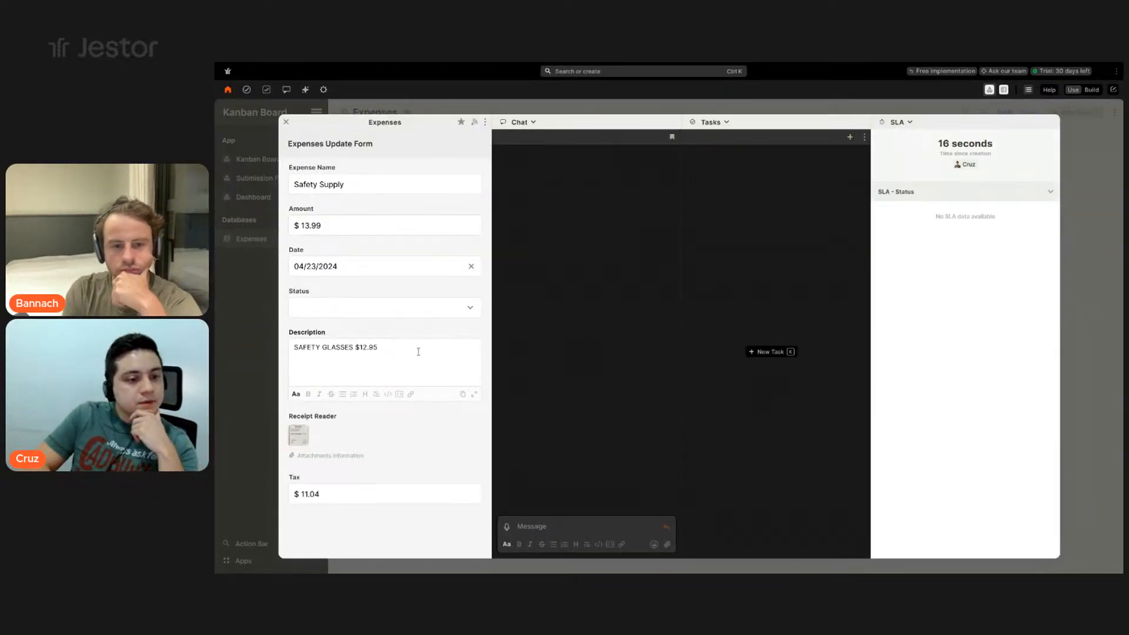
pyautogui.click(299, 435)
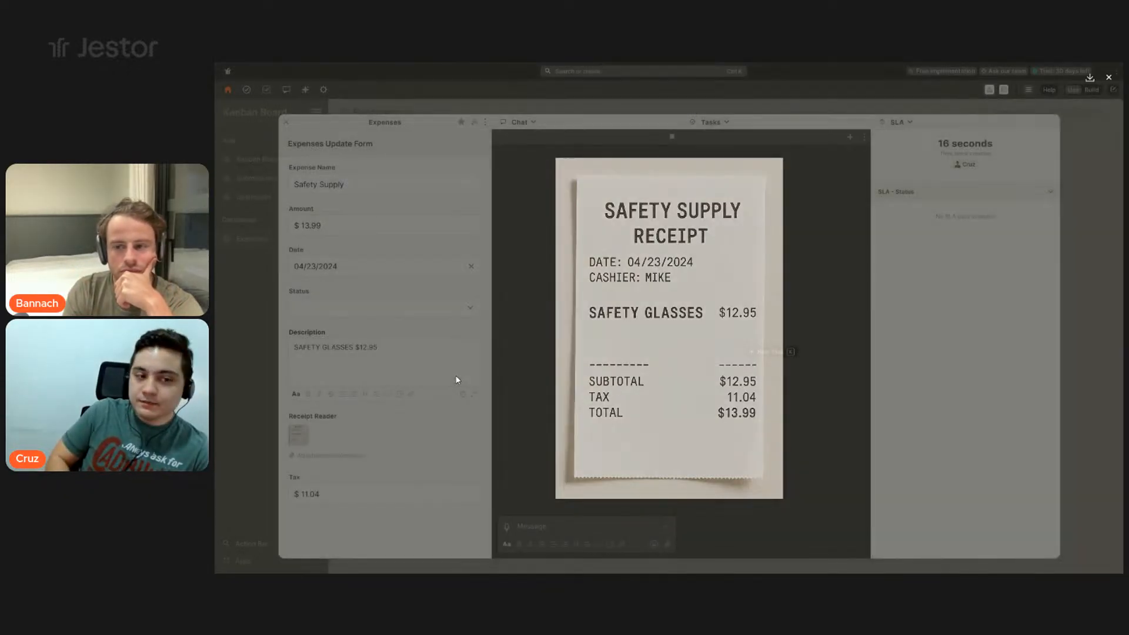
pyautogui.click(457, 378)
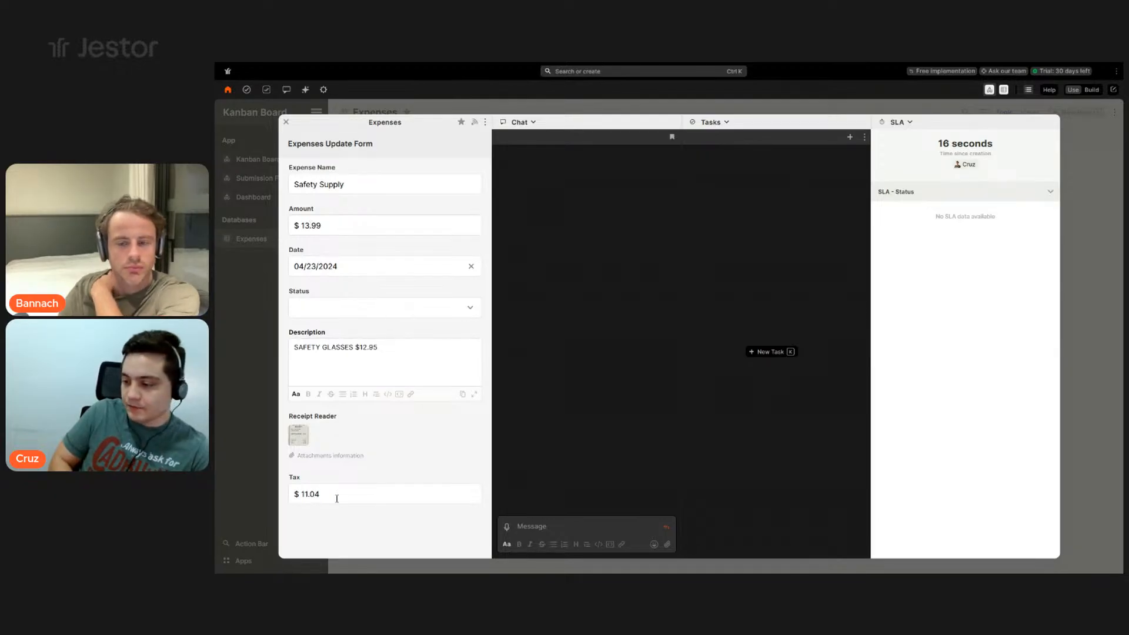
pyautogui.click(248, 381)
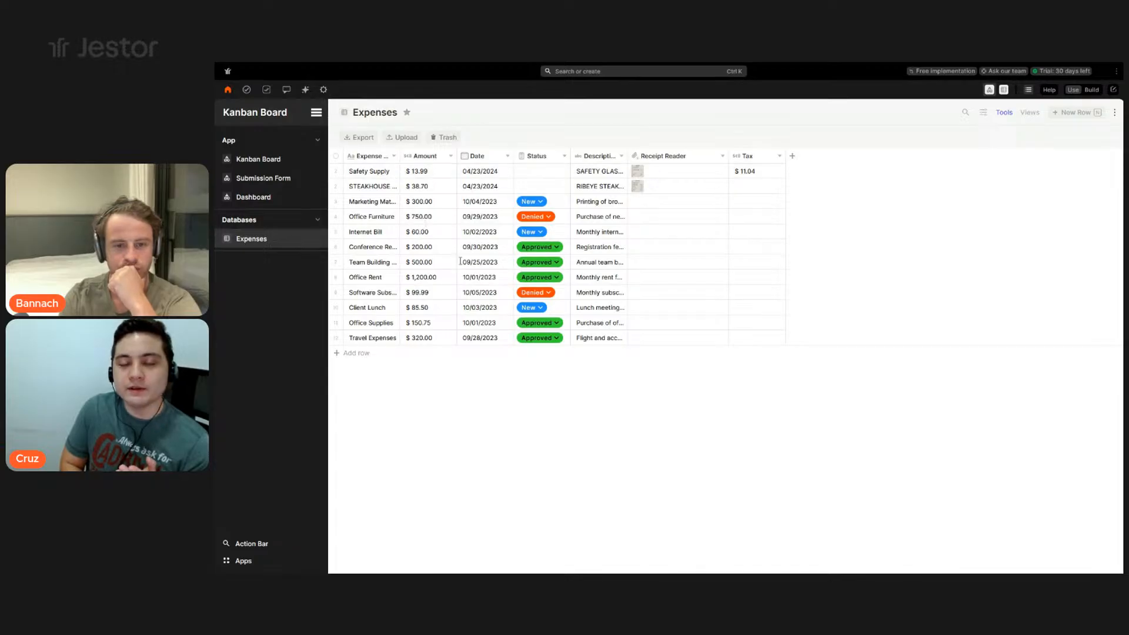
pyautogui.click(388, 171)
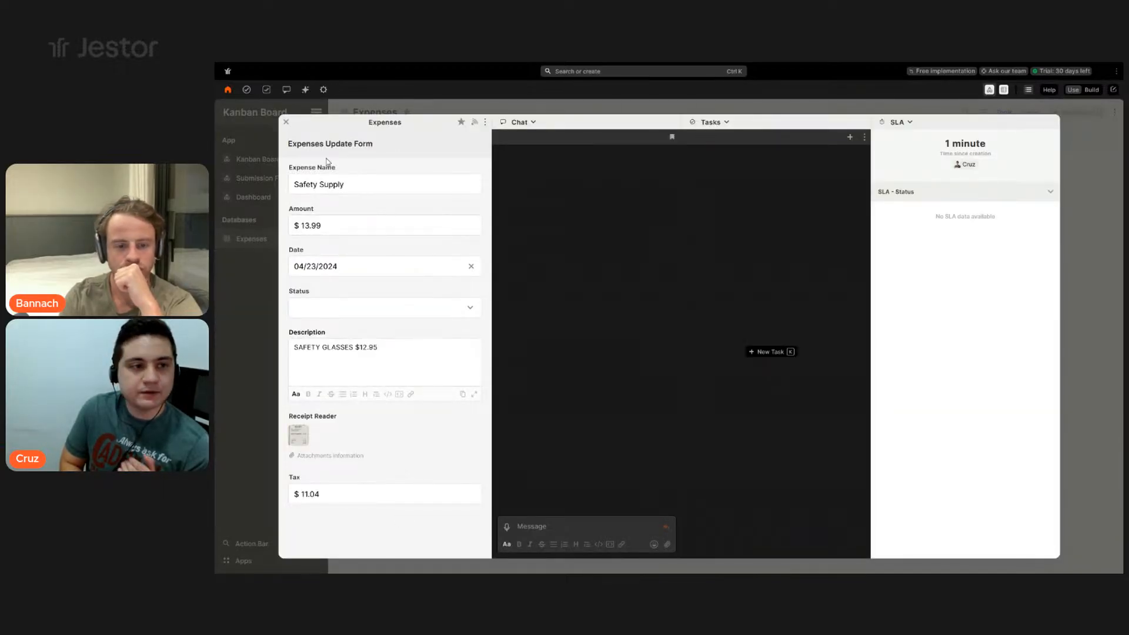
pyautogui.click(286, 122)
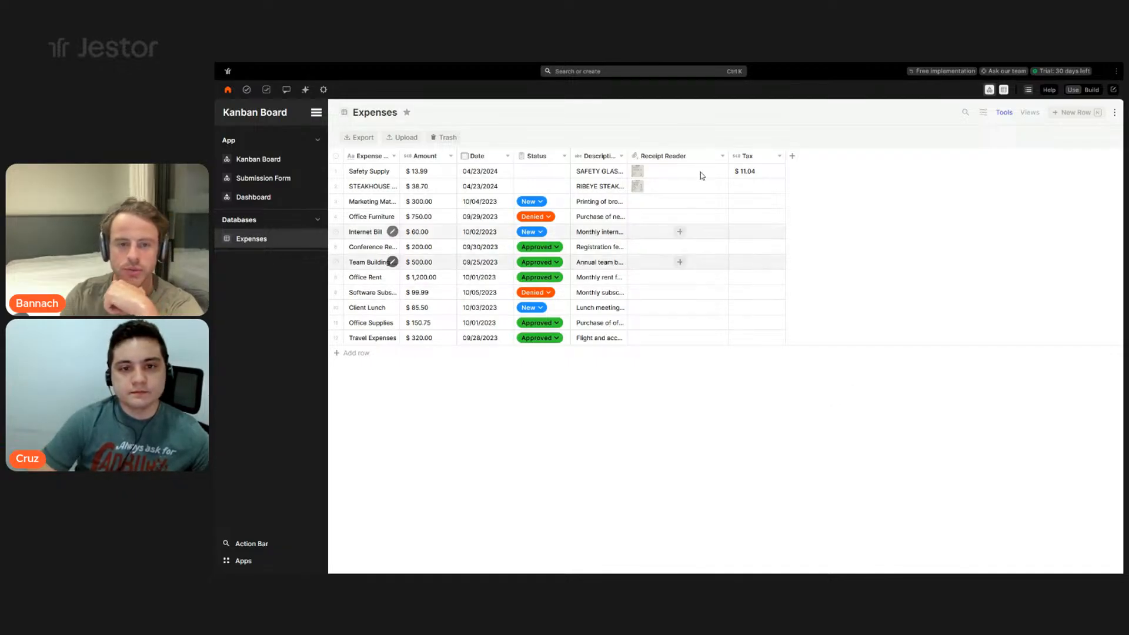
# - Search the field types available for a new Expenses field for "vision"
pyautogui.click(793, 156)
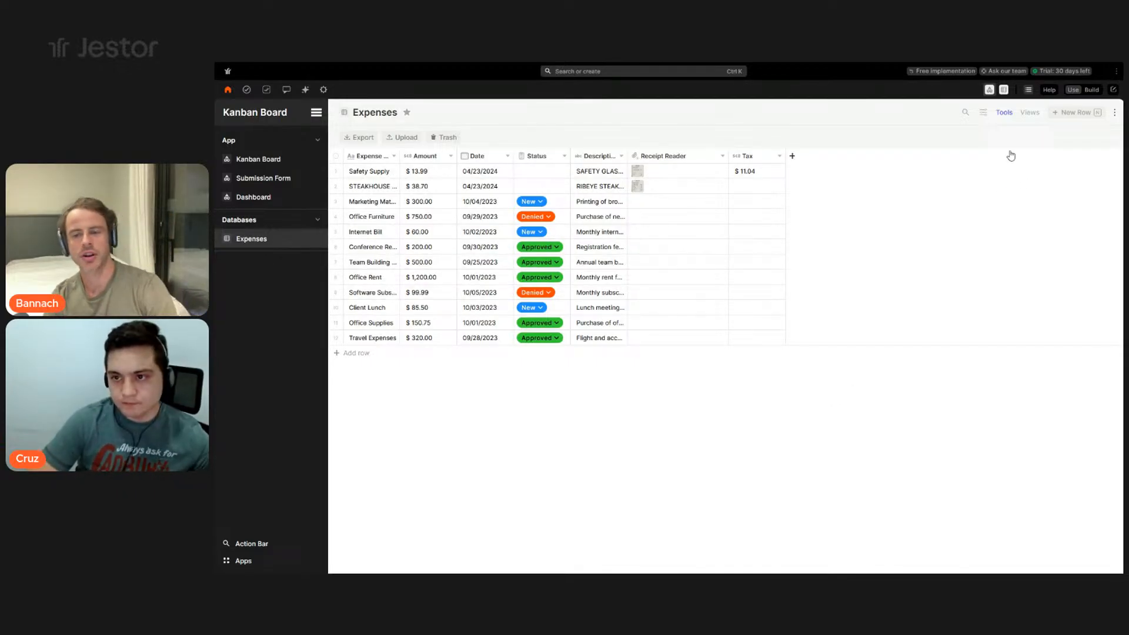
pyautogui.write('vision')
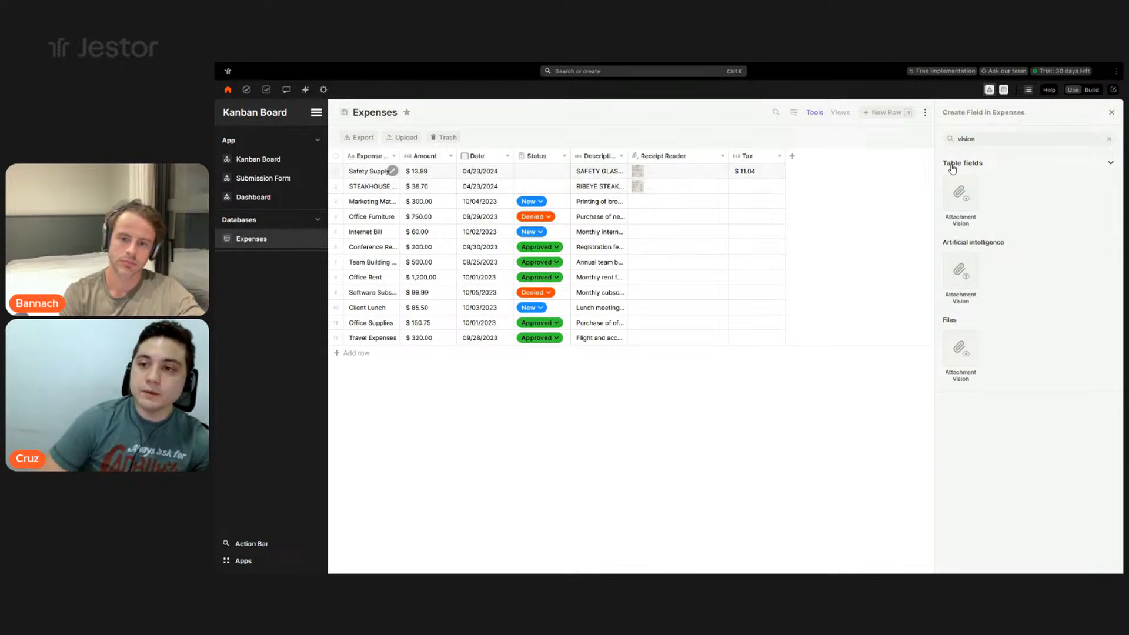
# - Switch the table to Build mode and view the expense creation form and the Safety Supply record's update form
pyautogui.click(1091, 91)
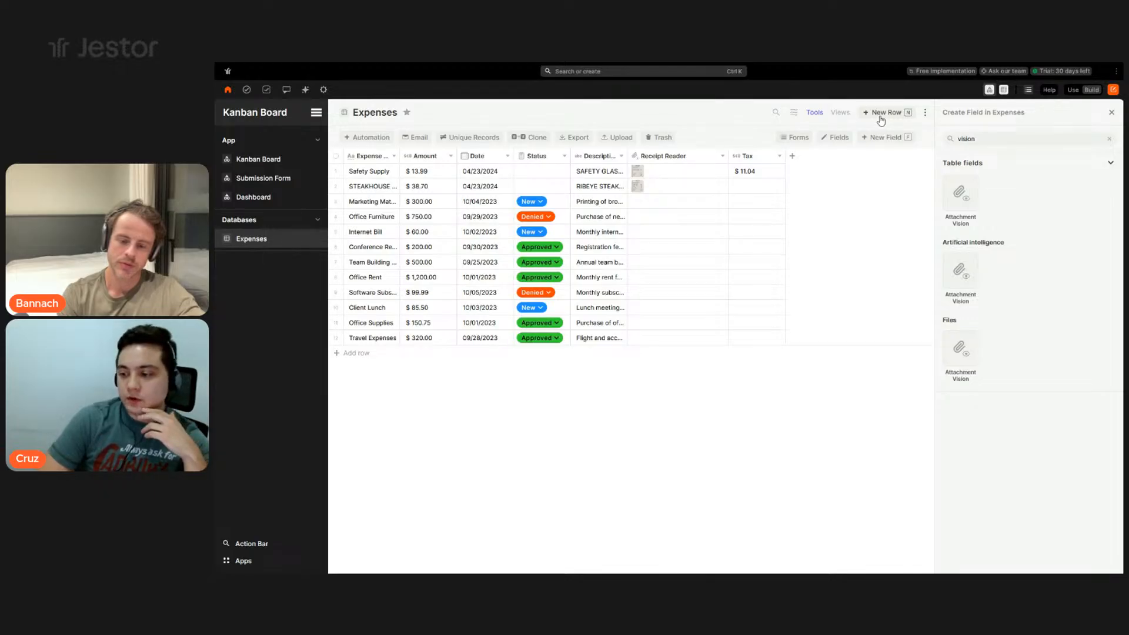
pyautogui.click(879, 112)
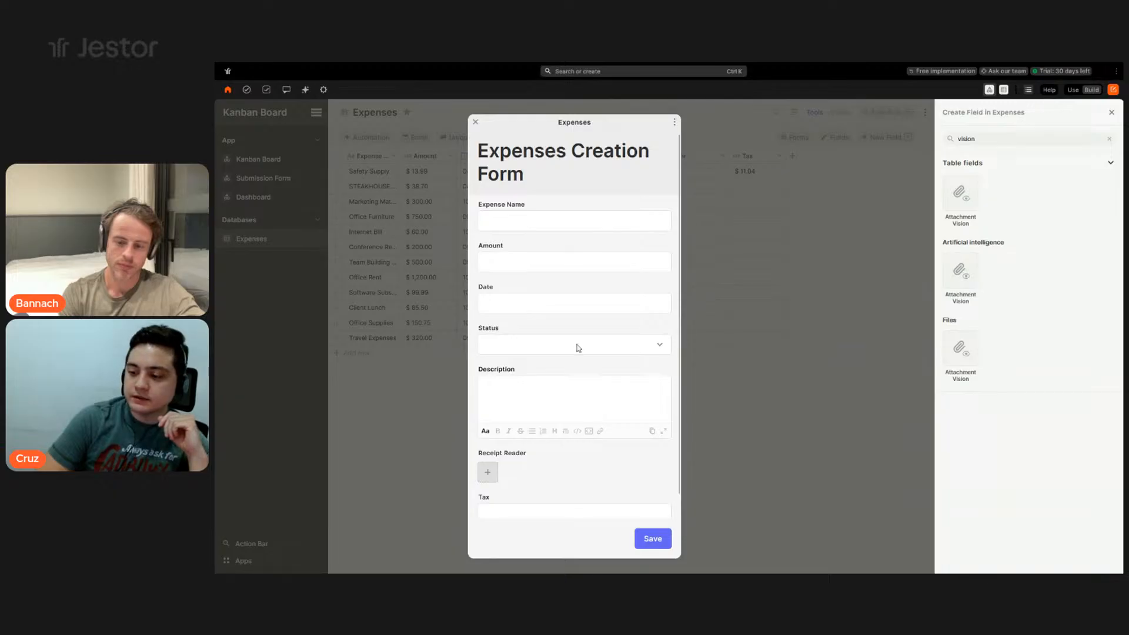
pyautogui.click(393, 177)
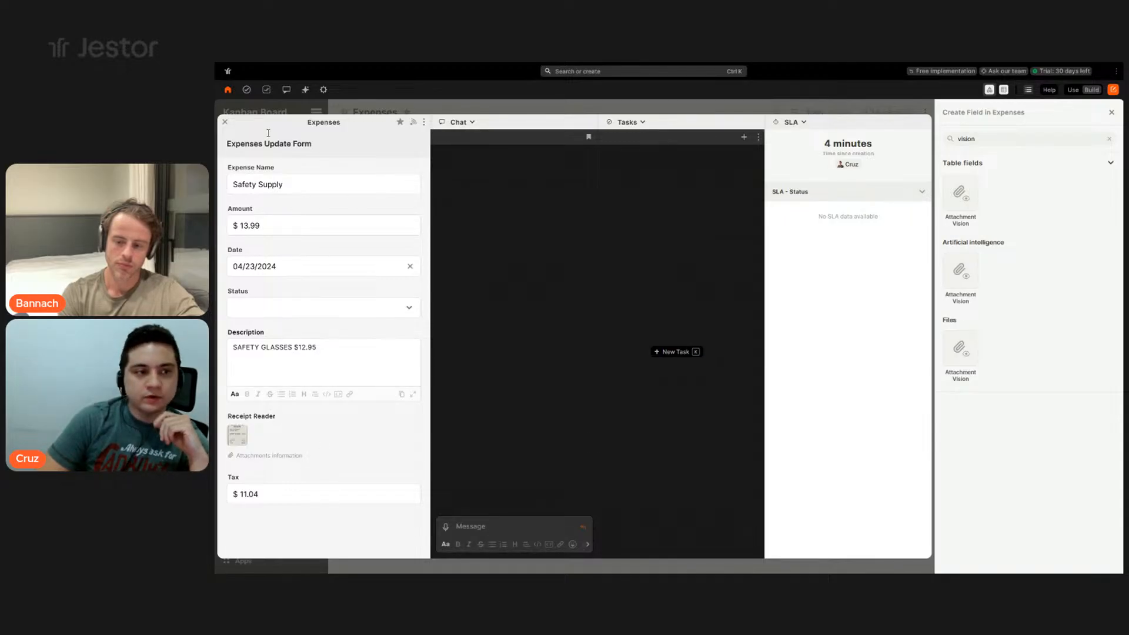
pyautogui.click(224, 123)
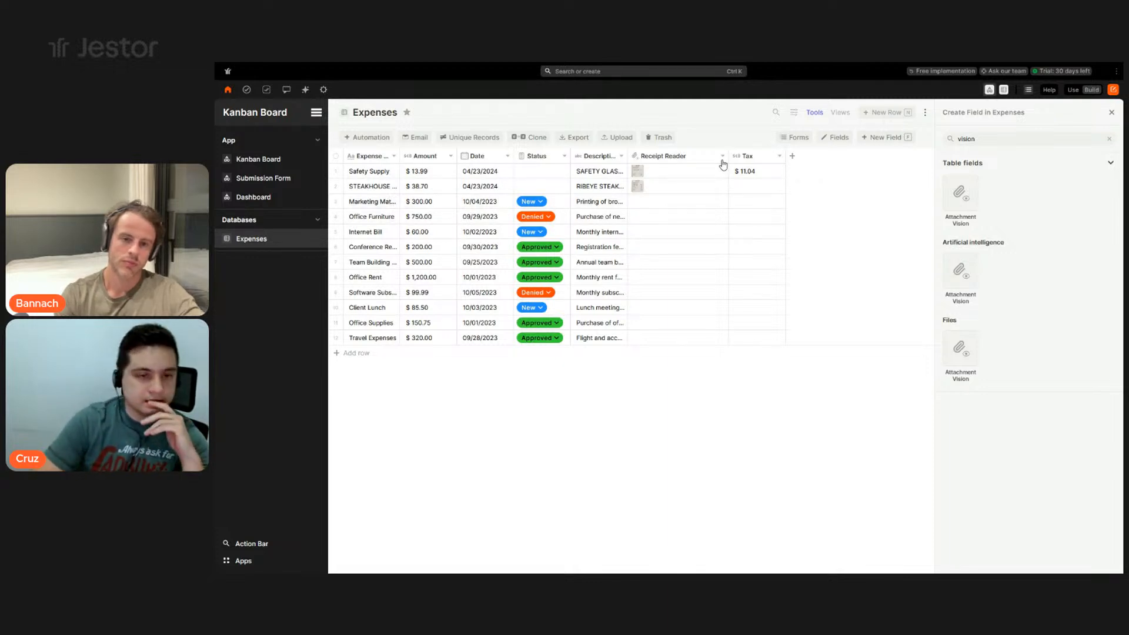
# - Open the table update form's settings and check the Chat pane's tool options in the Safety Supply record
pyautogui.click(798, 141)
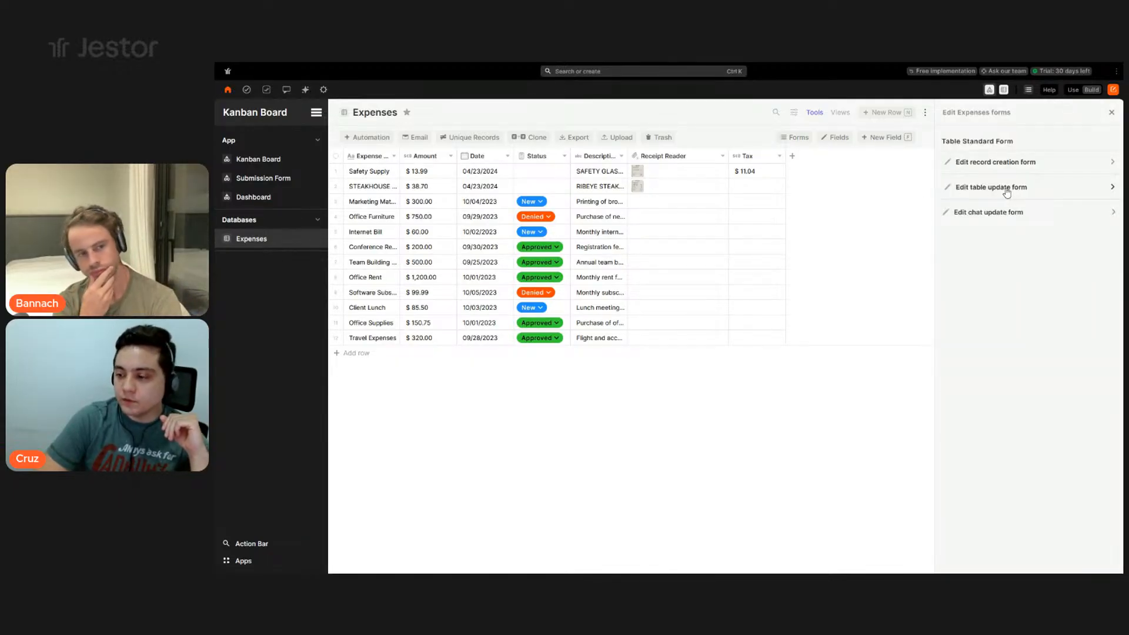
pyautogui.click(1007, 192)
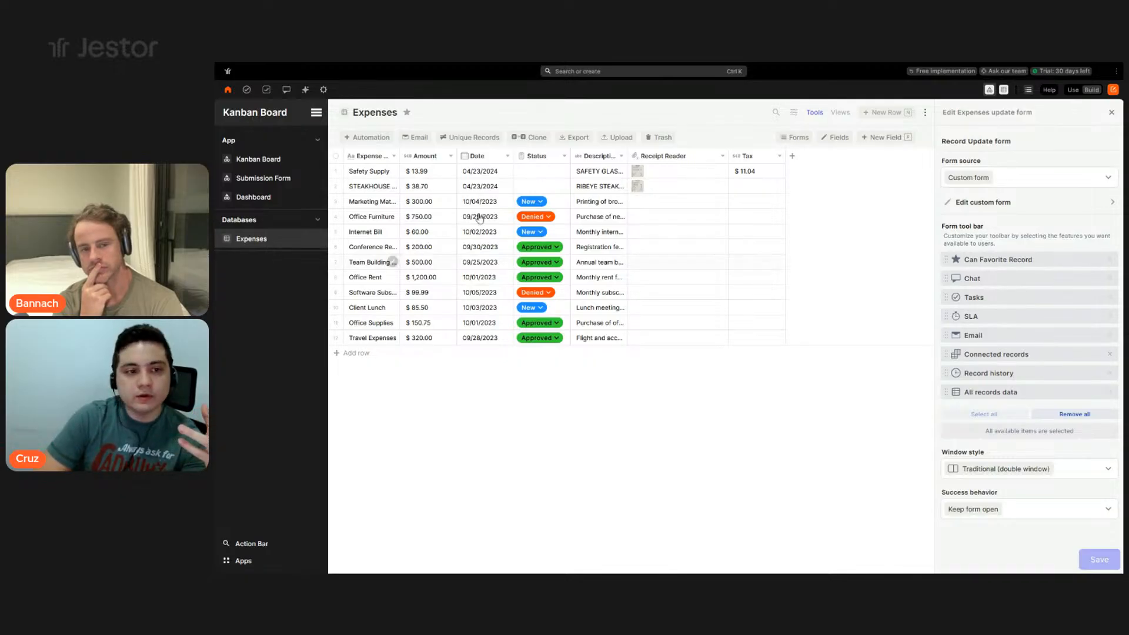
pyautogui.click(392, 171)
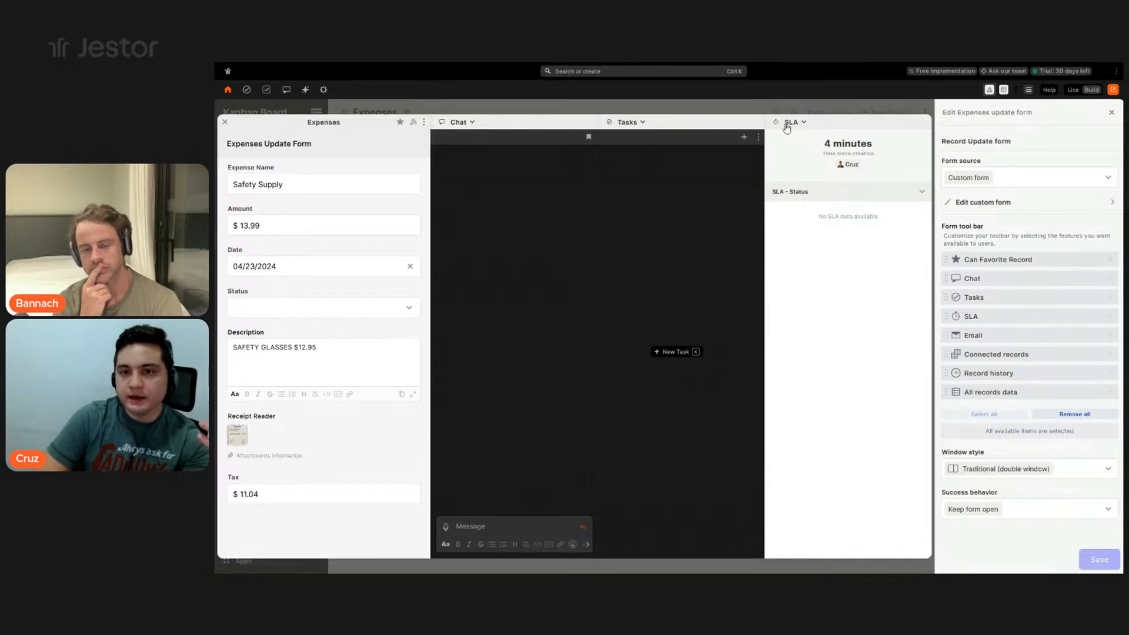
pyautogui.click(460, 121)
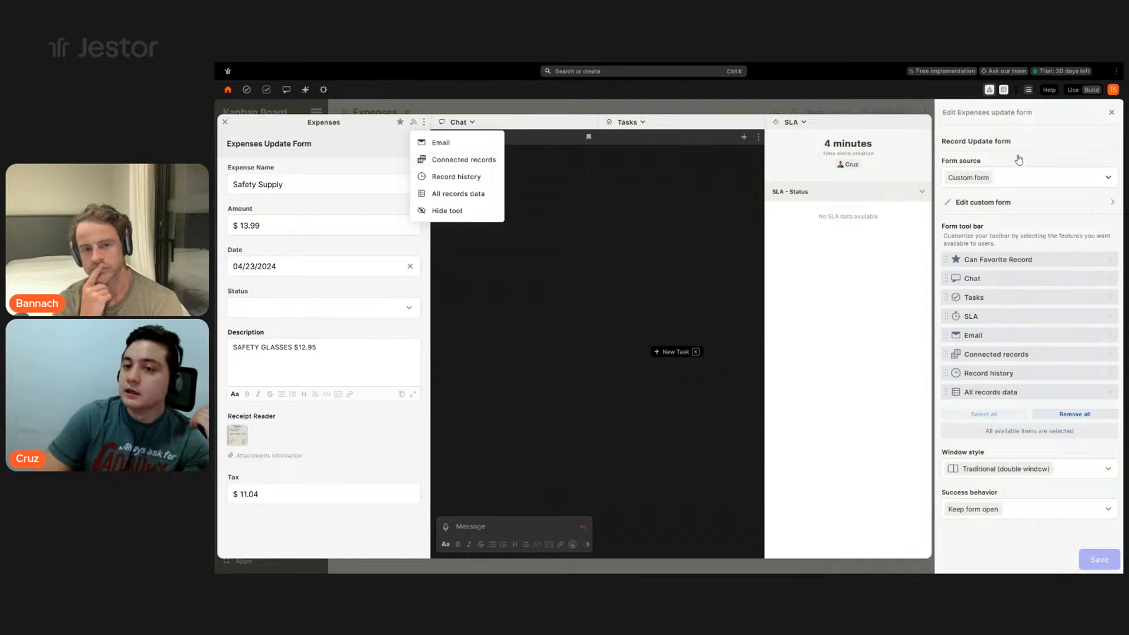
pyautogui.click(1040, 153)
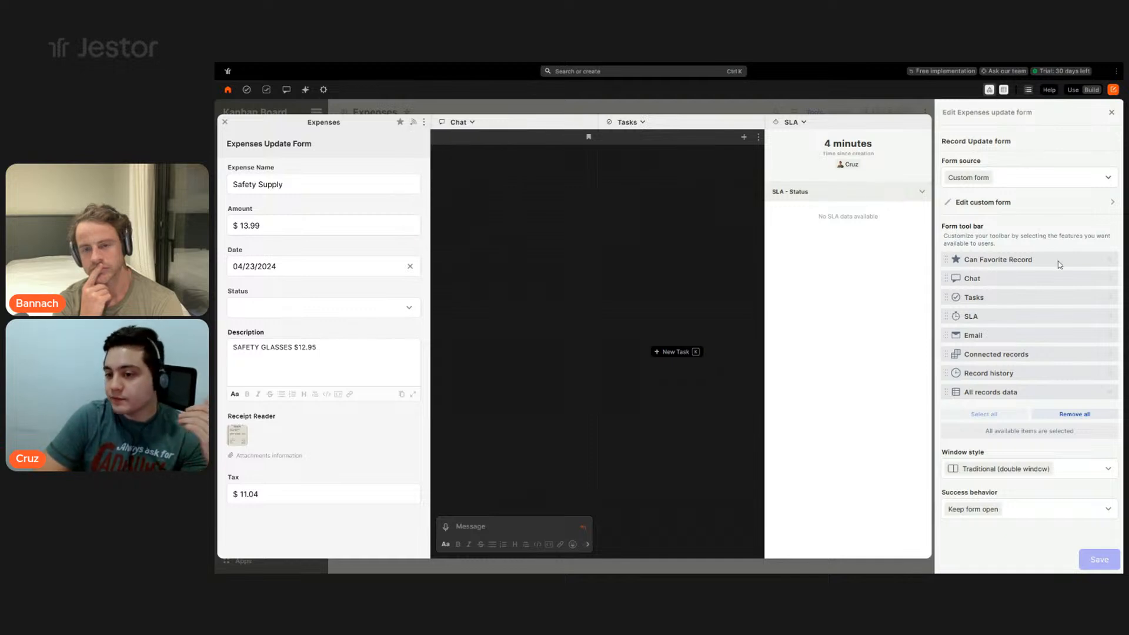
# - Remove Email, Connected records, Record history and All records data from the form tool bar and set the window style to Right side window
pyautogui.click(1109, 336)
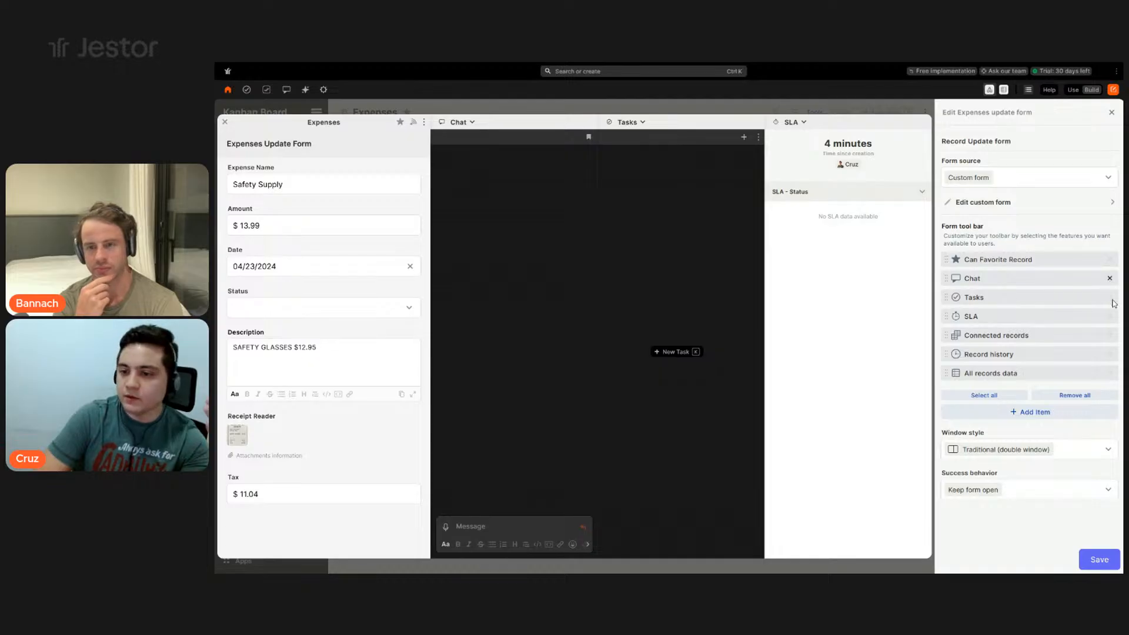
pyautogui.click(1110, 335)
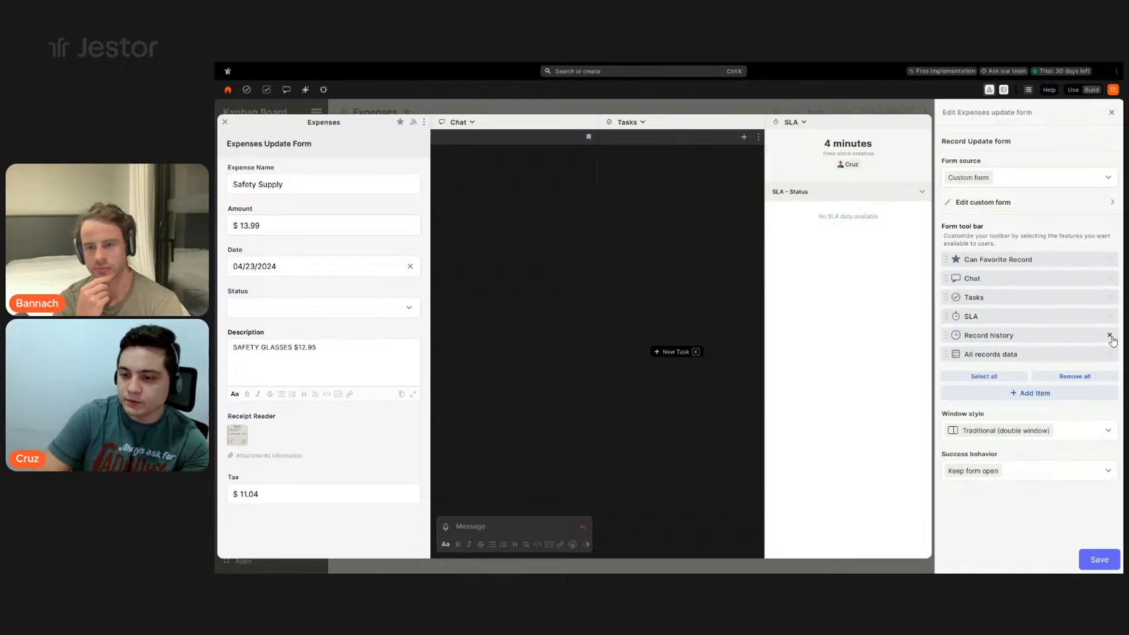
pyautogui.click(1109, 335)
pyautogui.click(1110, 335)
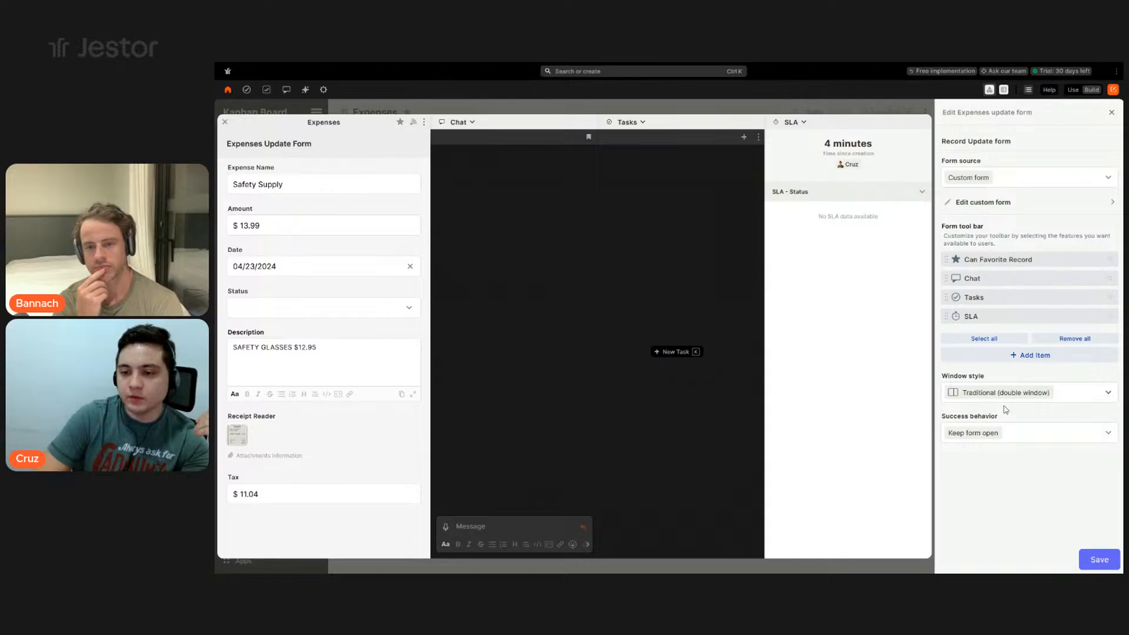
pyautogui.click(1077, 394)
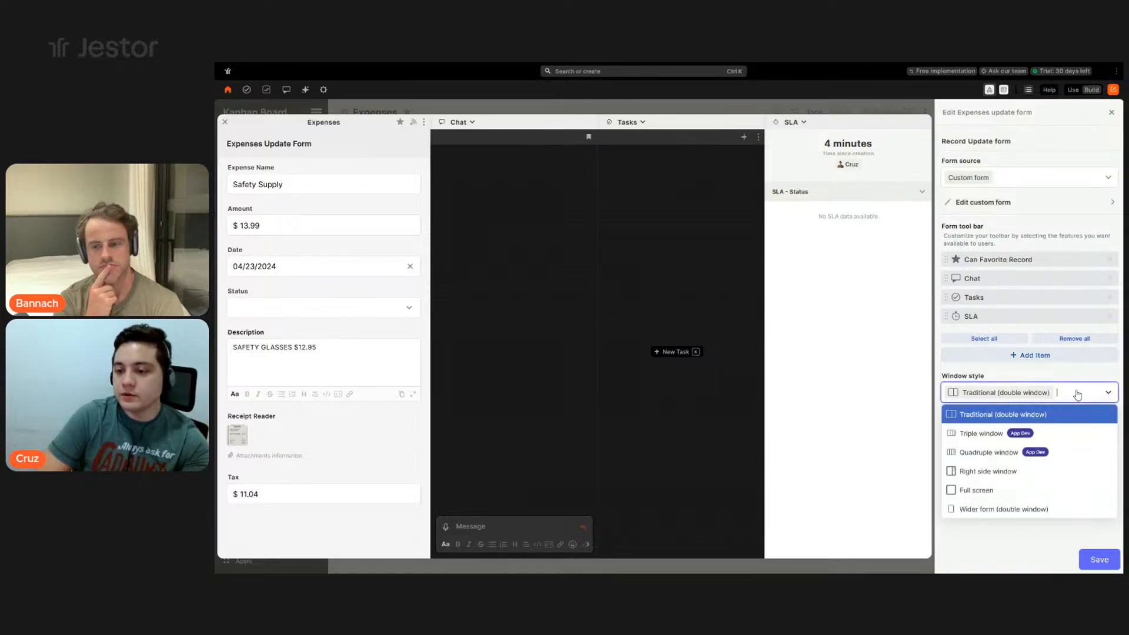
pyautogui.click(997, 477)
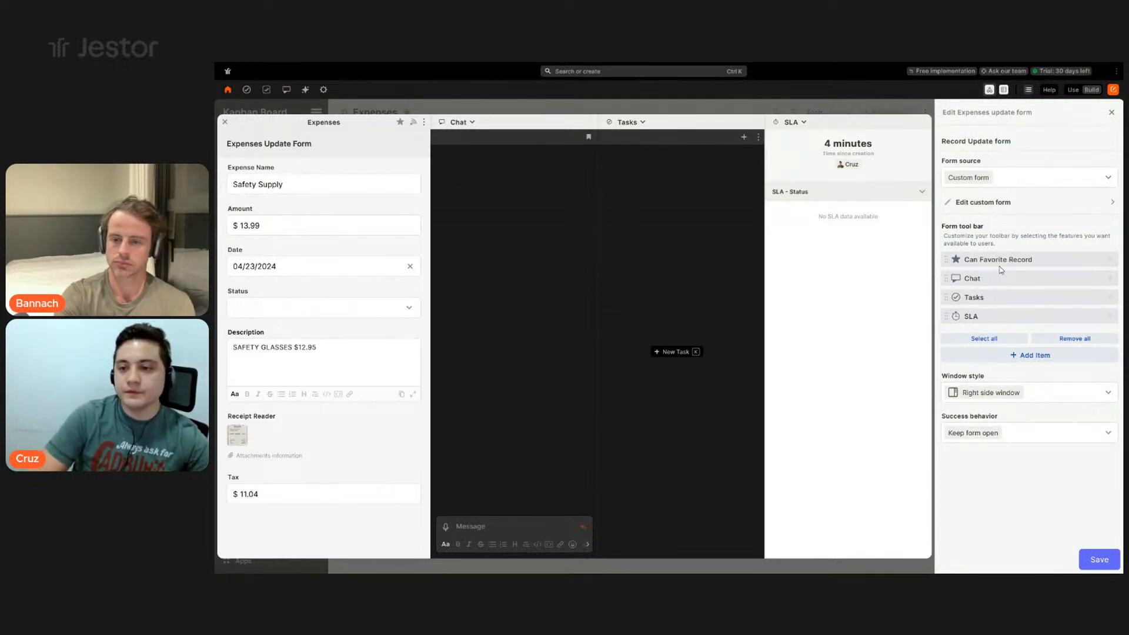
# - Open the custom update form for editing and use the record label as the form title
pyautogui.click(1012, 203)
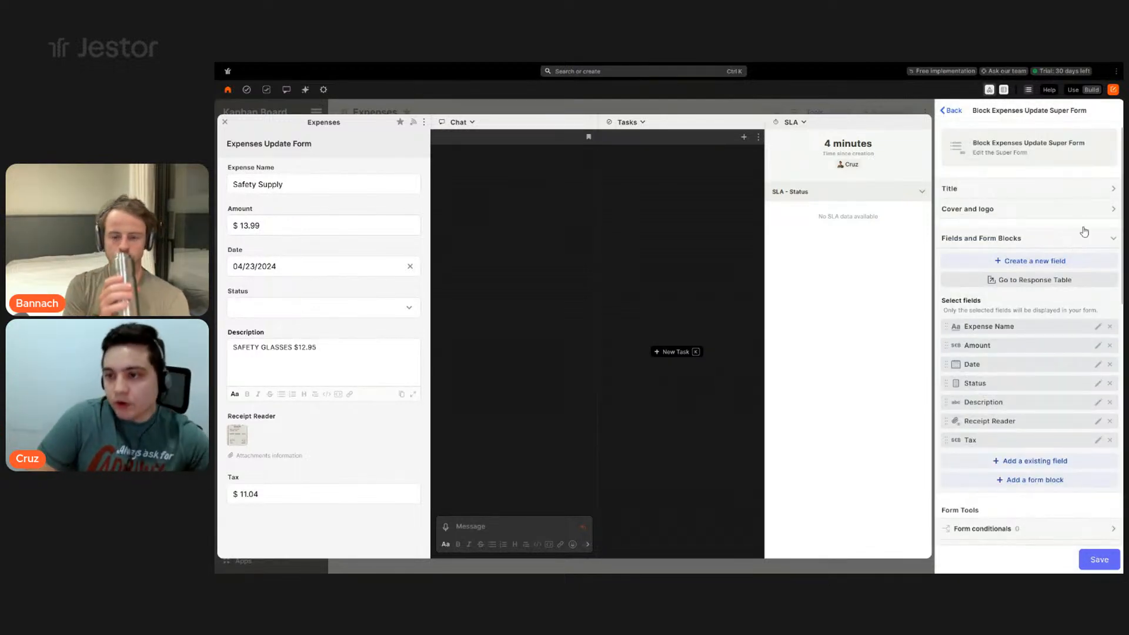
pyautogui.click(1109, 189)
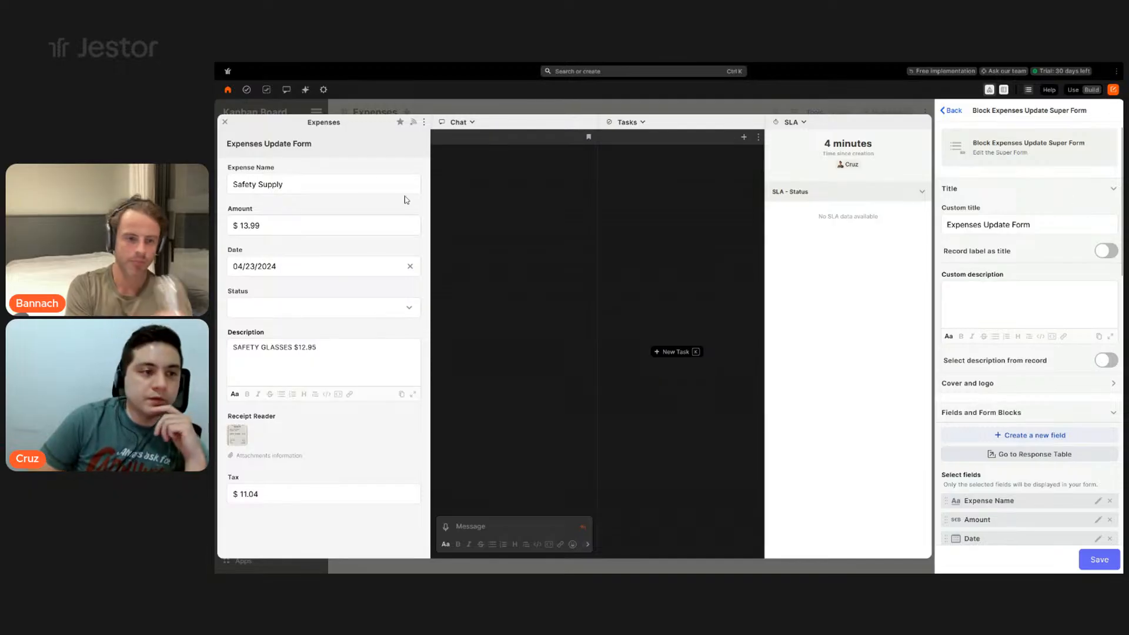
pyautogui.moveTo(259, 142); pyautogui.dragTo(315, 146)
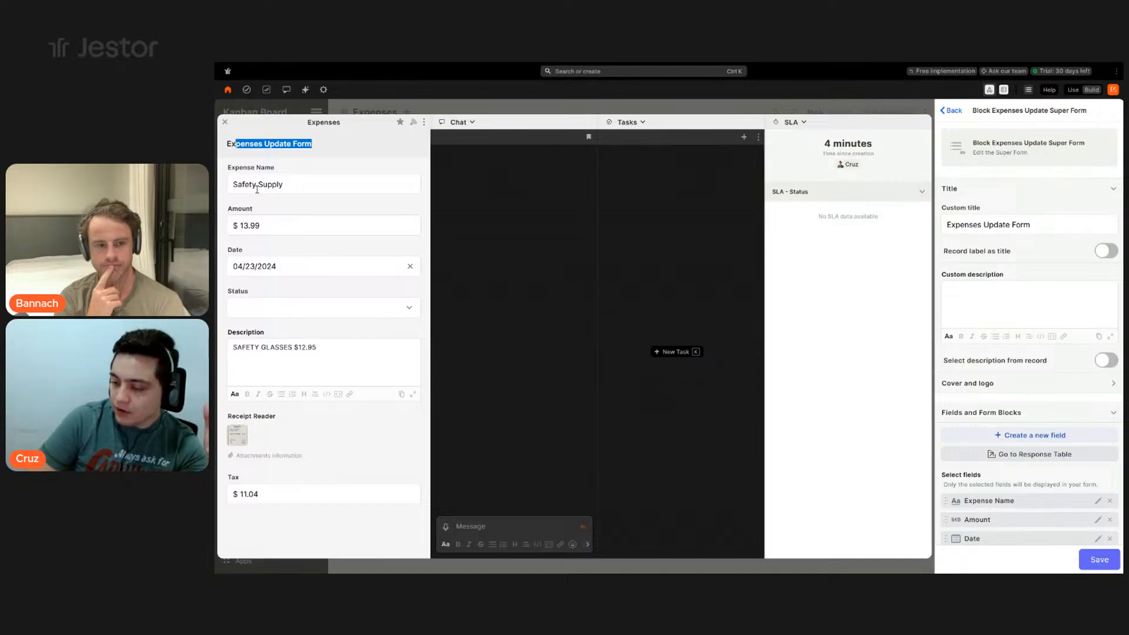
pyautogui.click(1099, 253)
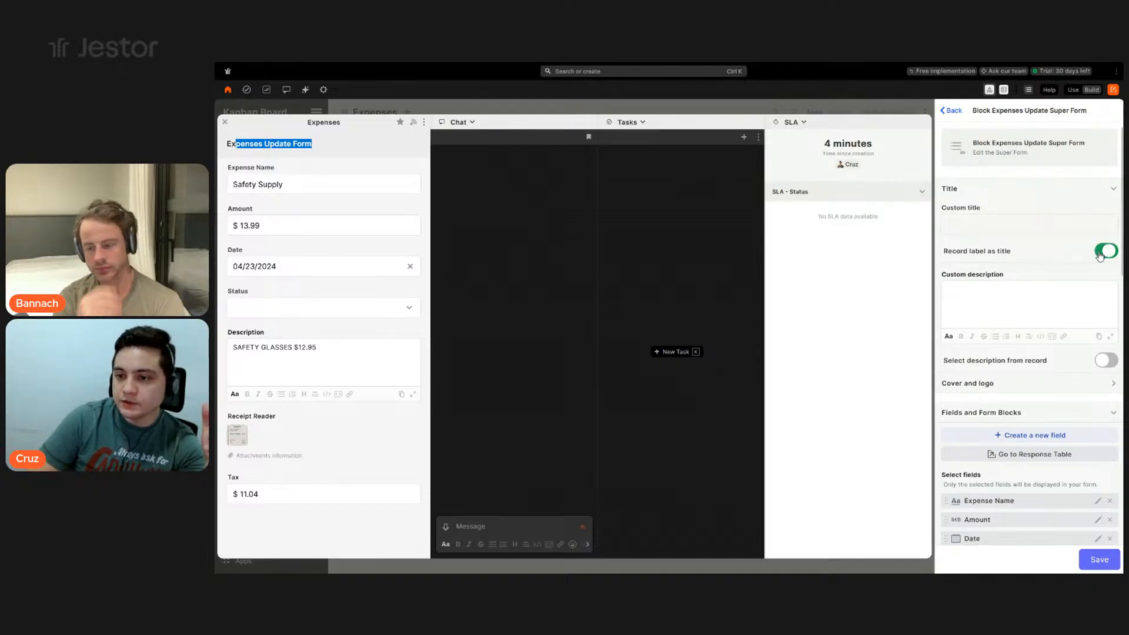
pyautogui.click(228, 143)
pyautogui.moveTo(276, 143); pyautogui.dragTo(326, 146)
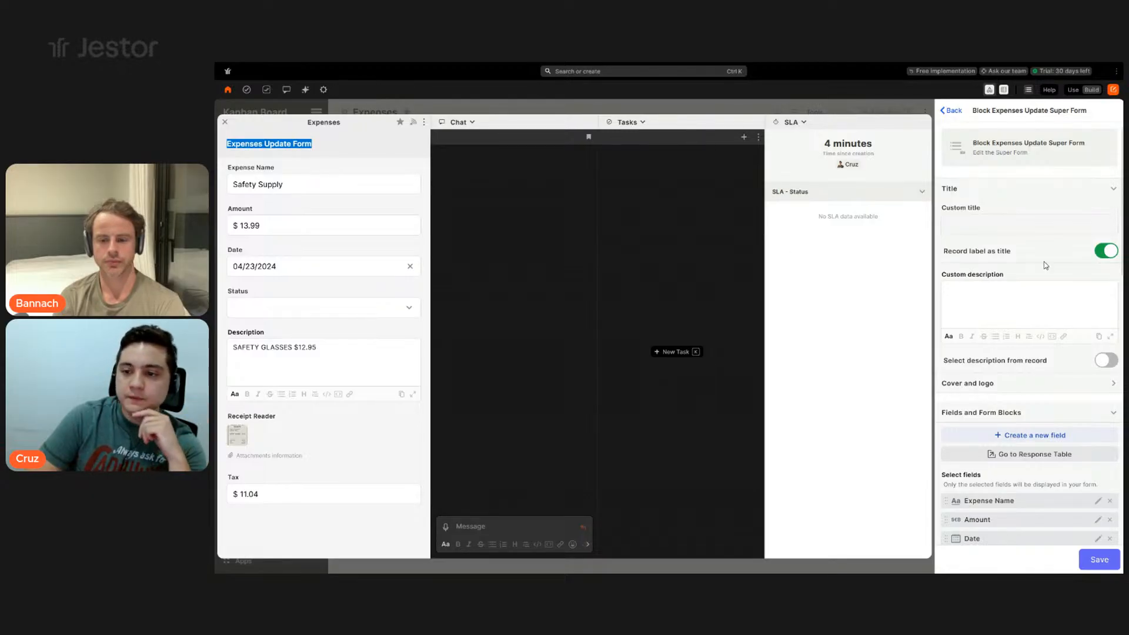
# - Give the Expense Name form field the description "A summary of the receipt's content." and save it
pyautogui.scroll(-3, 1041, 292)
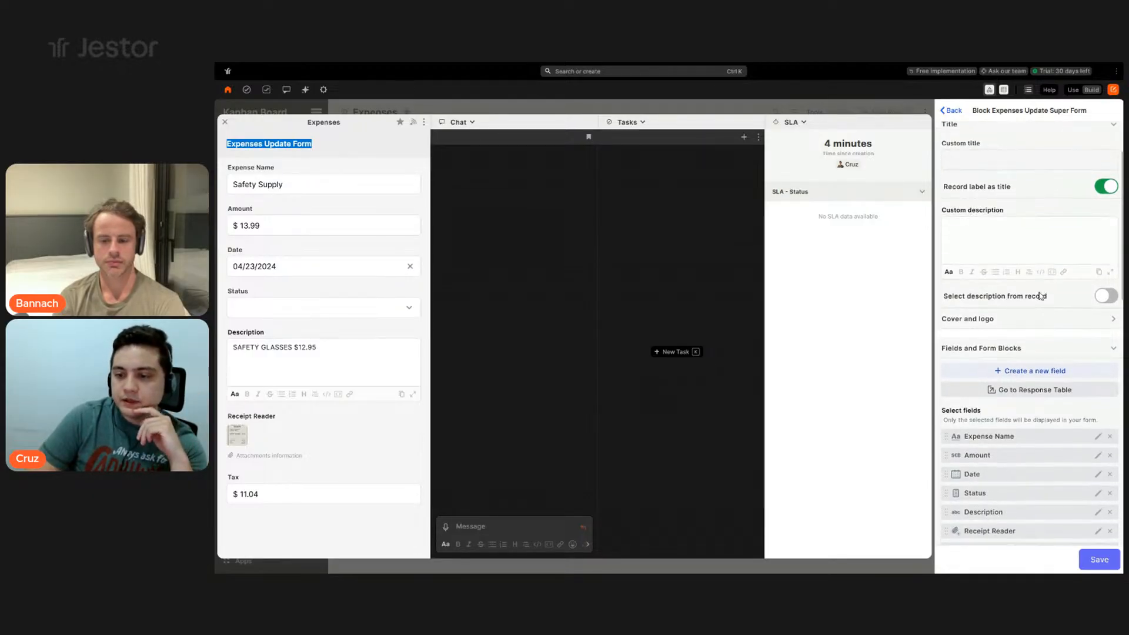
pyautogui.scroll(-1, 1048, 283)
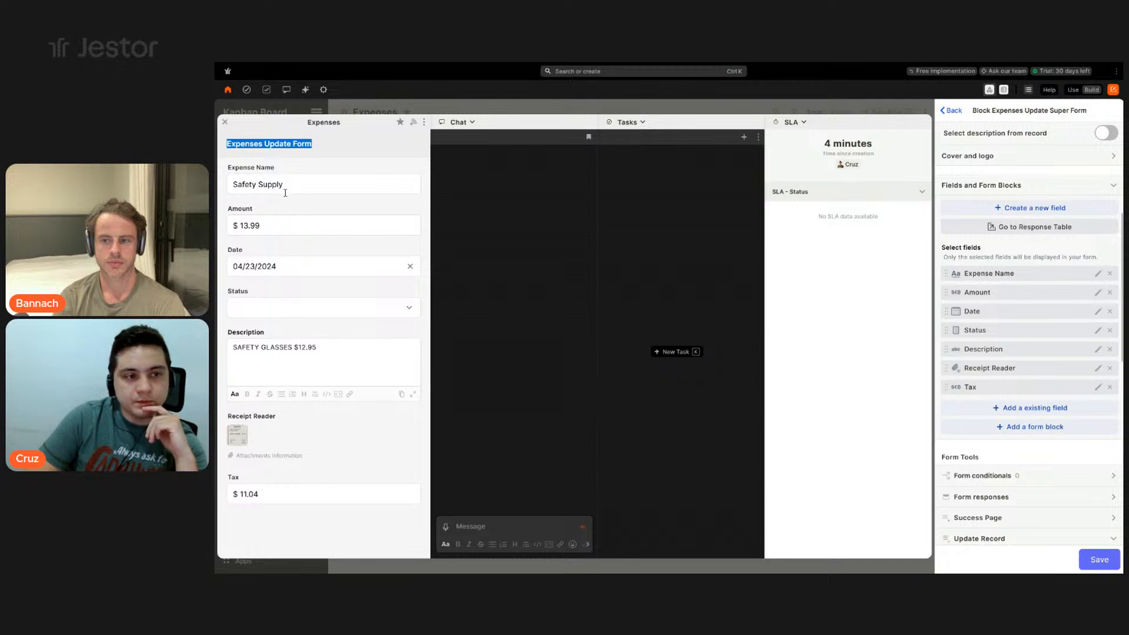
pyautogui.click(1097, 274)
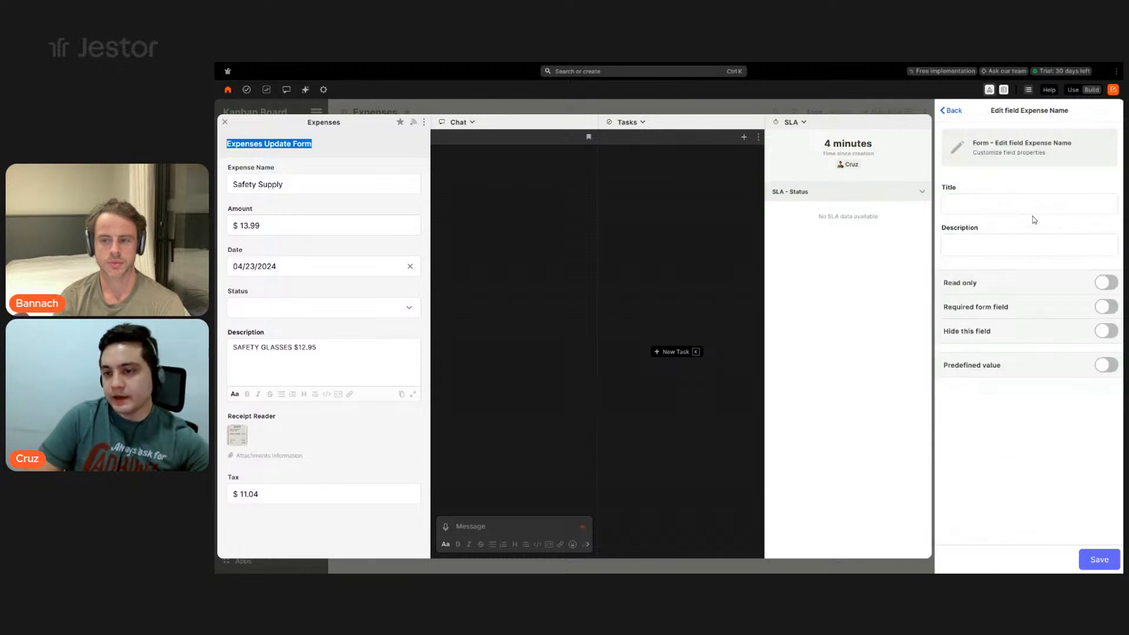
pyautogui.click(1000, 240)
pyautogui.write('A s')
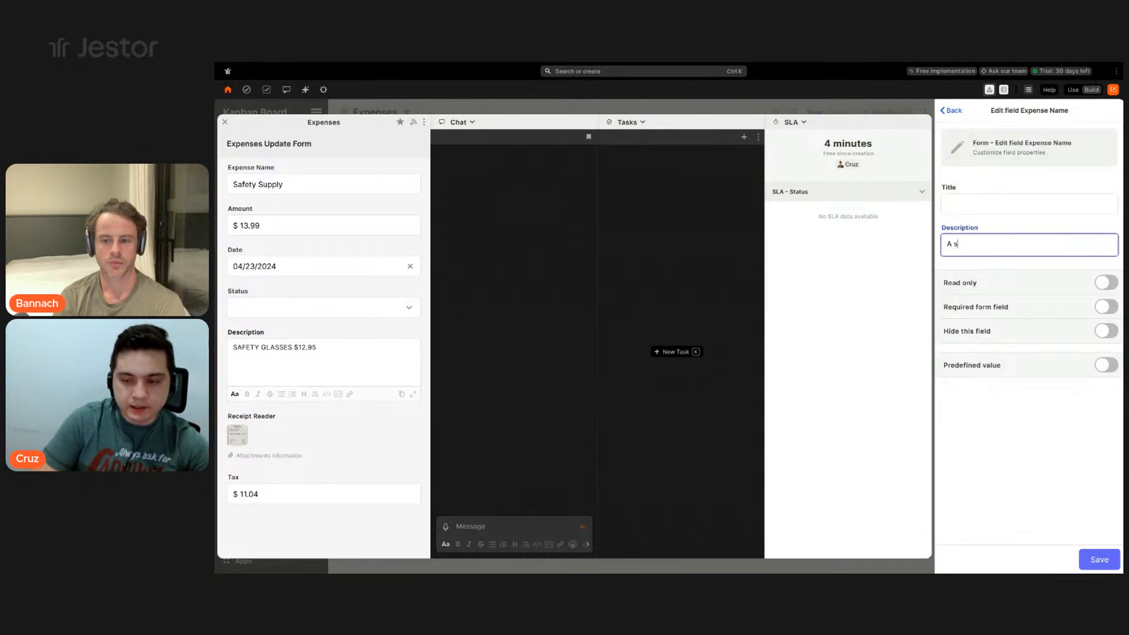
pyautogui.write('ummary of the')
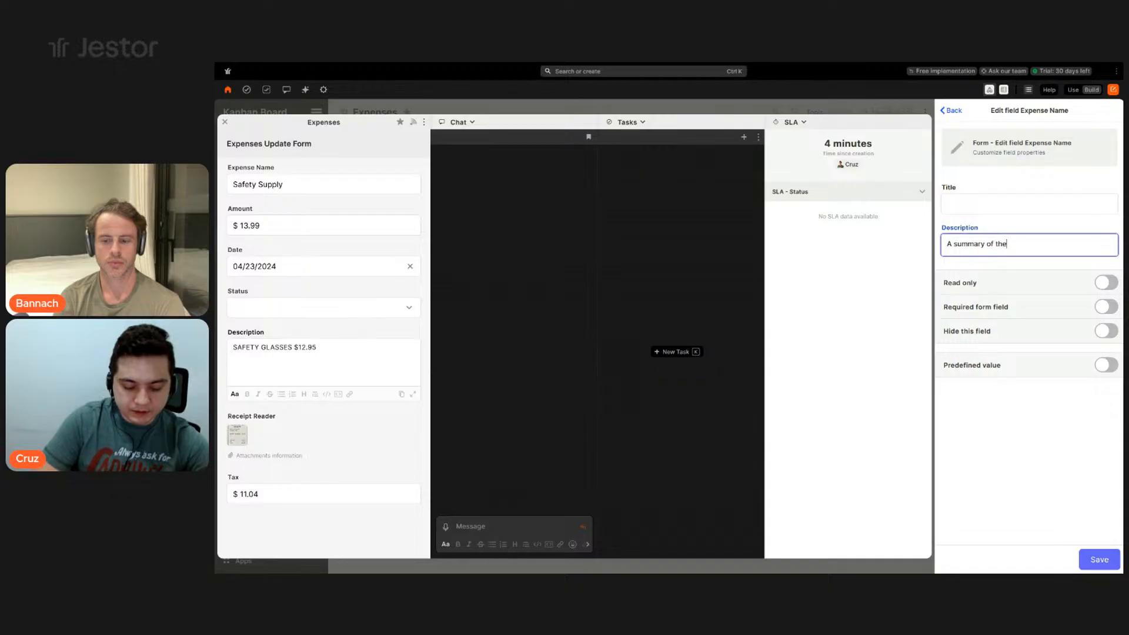
pyautogui.write(" receipt's c")
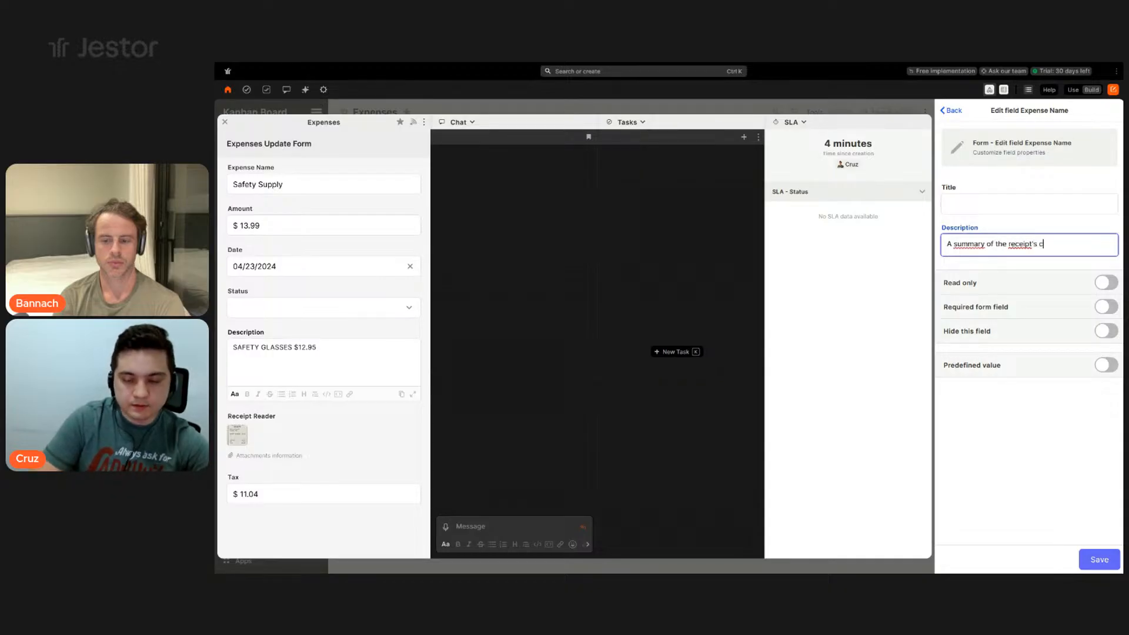
pyautogui.write('ontent.')
pyautogui.click(1089, 557)
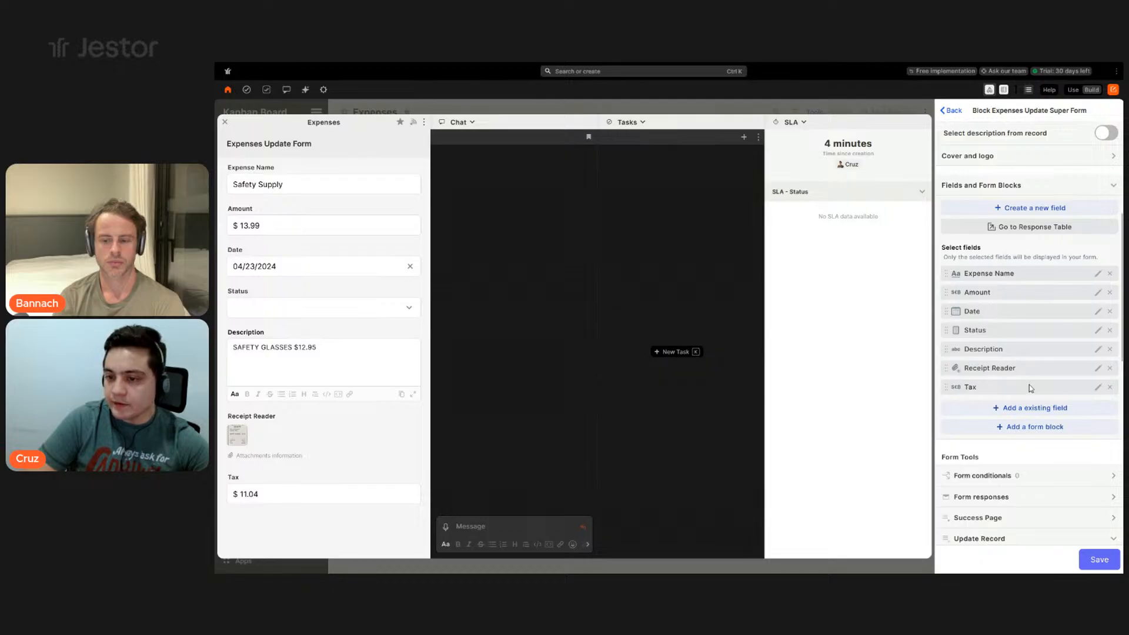
# - Move Tax directly below Amount in the form fields and save "Subtotal + Tax" as Amount's description
pyautogui.moveTo(1030, 388); pyautogui.dragTo(1028, 313)
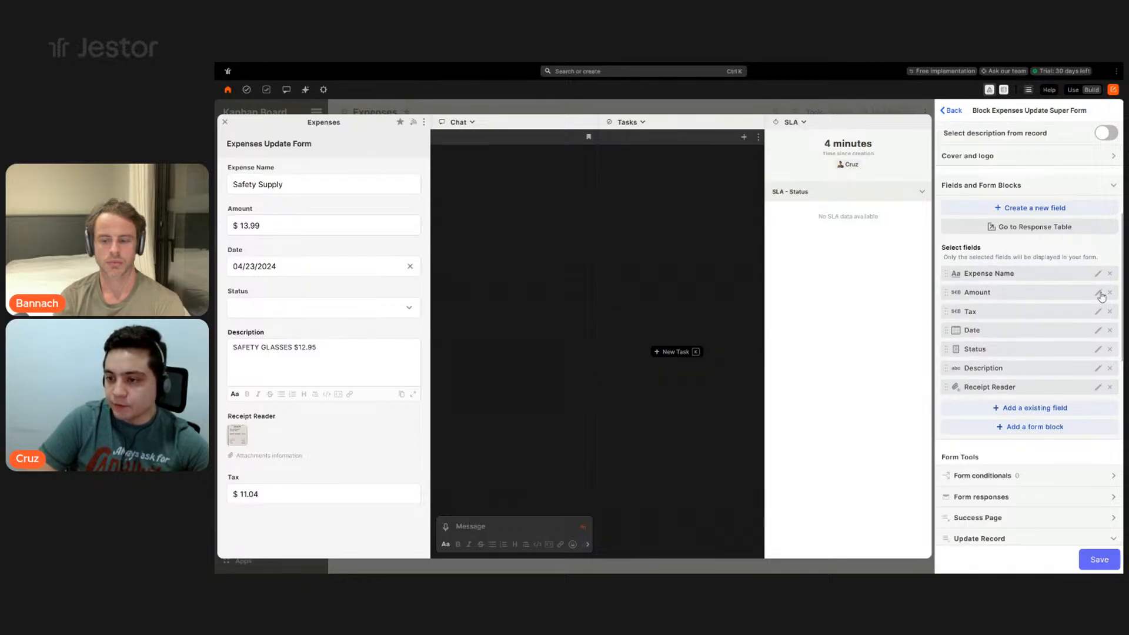
pyautogui.click(1097, 292)
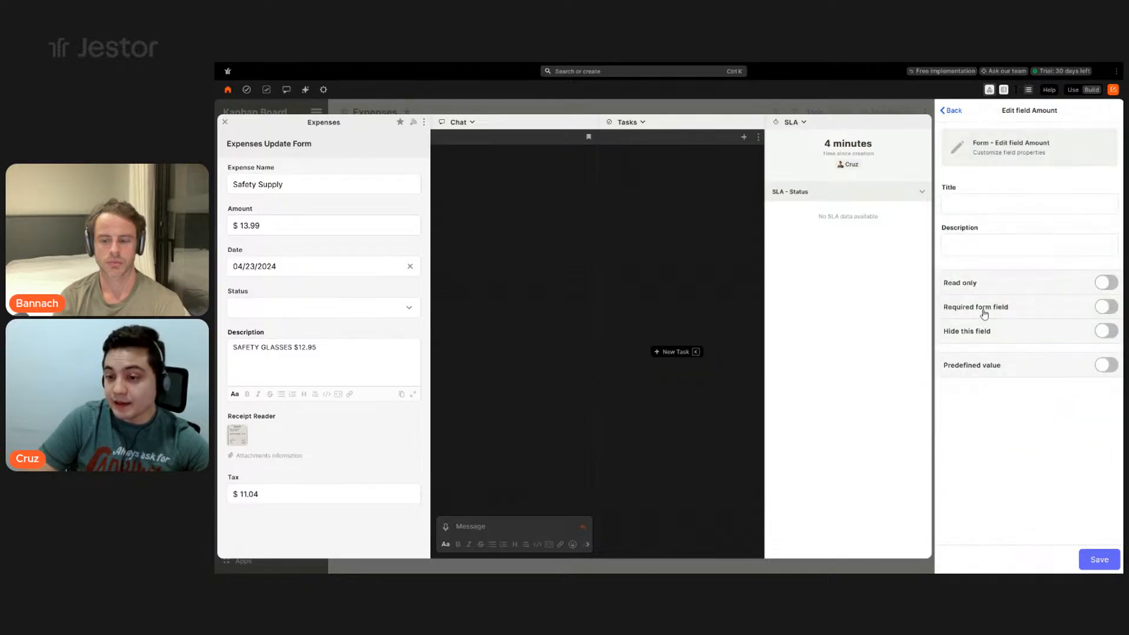
pyautogui.click(1011, 249)
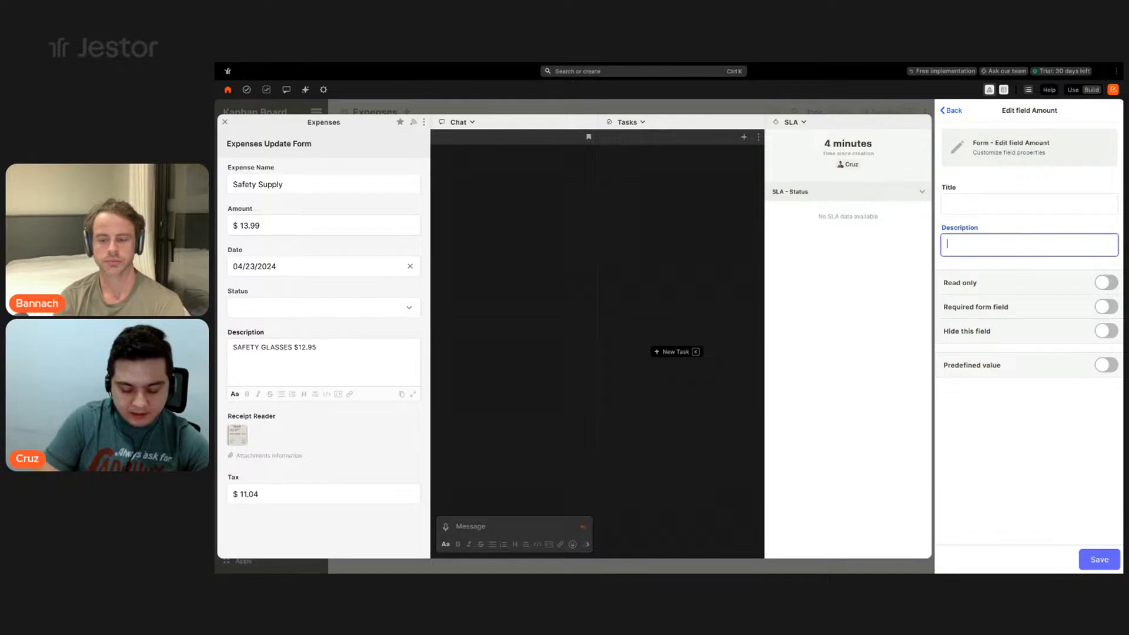
pyautogui.write('Subt')
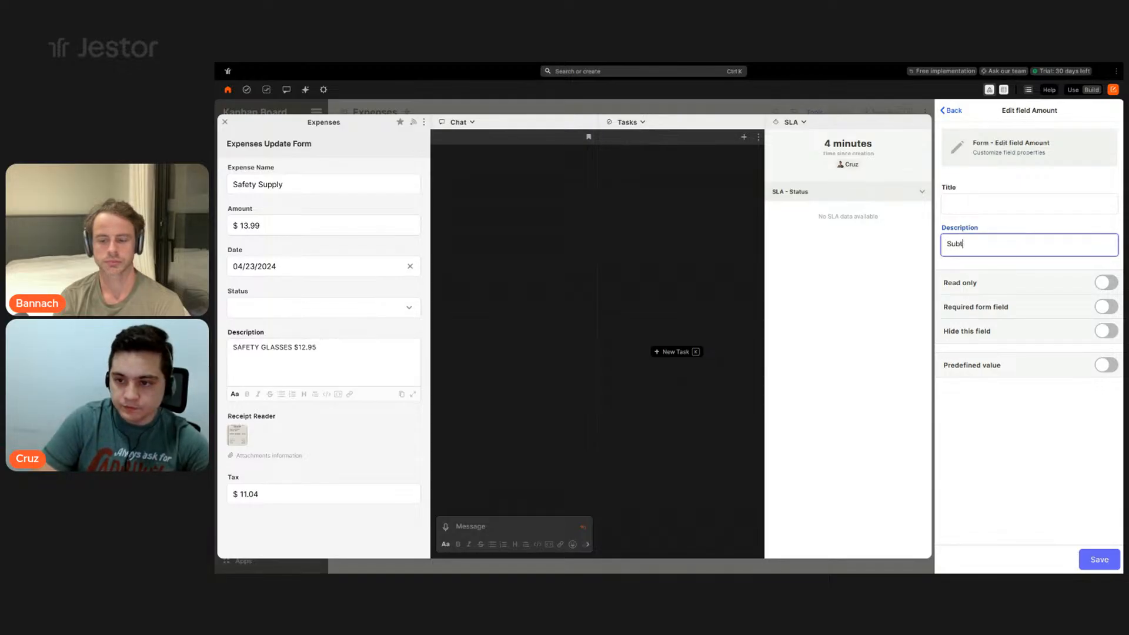
pyautogui.write('otal + Tax')
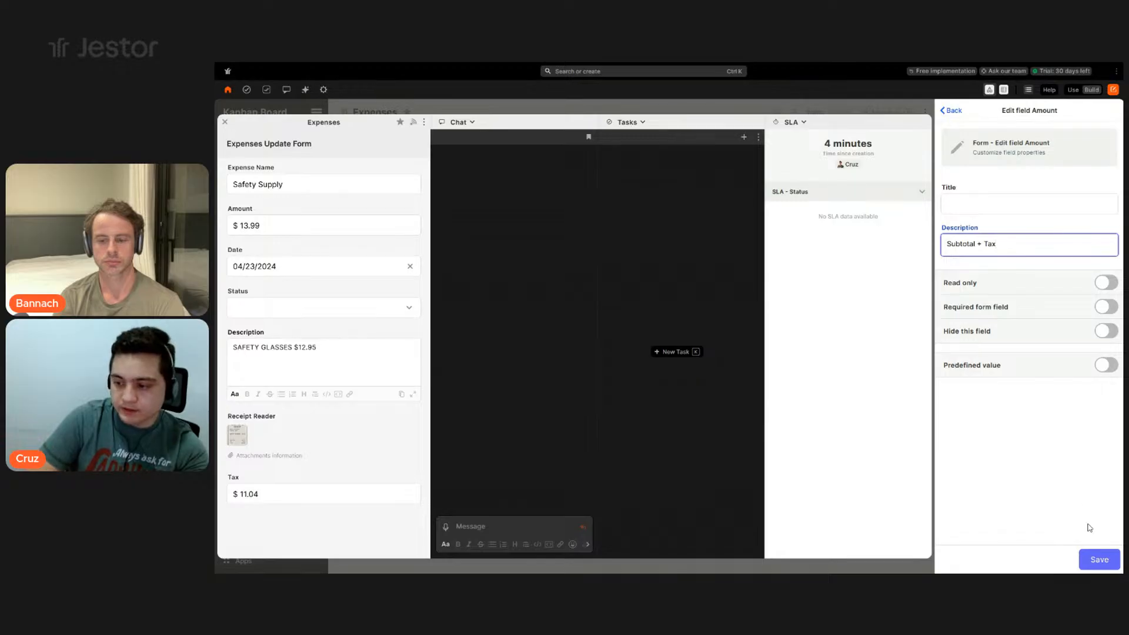
pyautogui.click(1098, 559)
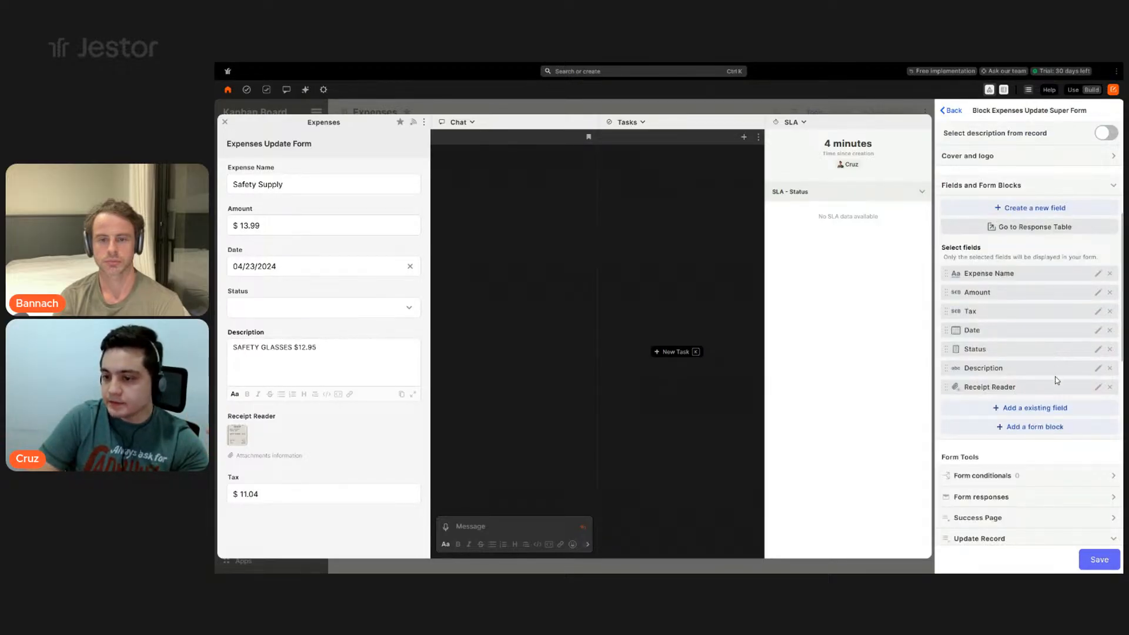
# - Move Status to the end of the form fields and set it to be viewed as Button like
pyautogui.moveTo(1056, 380); pyautogui.dragTo(1058, 386)
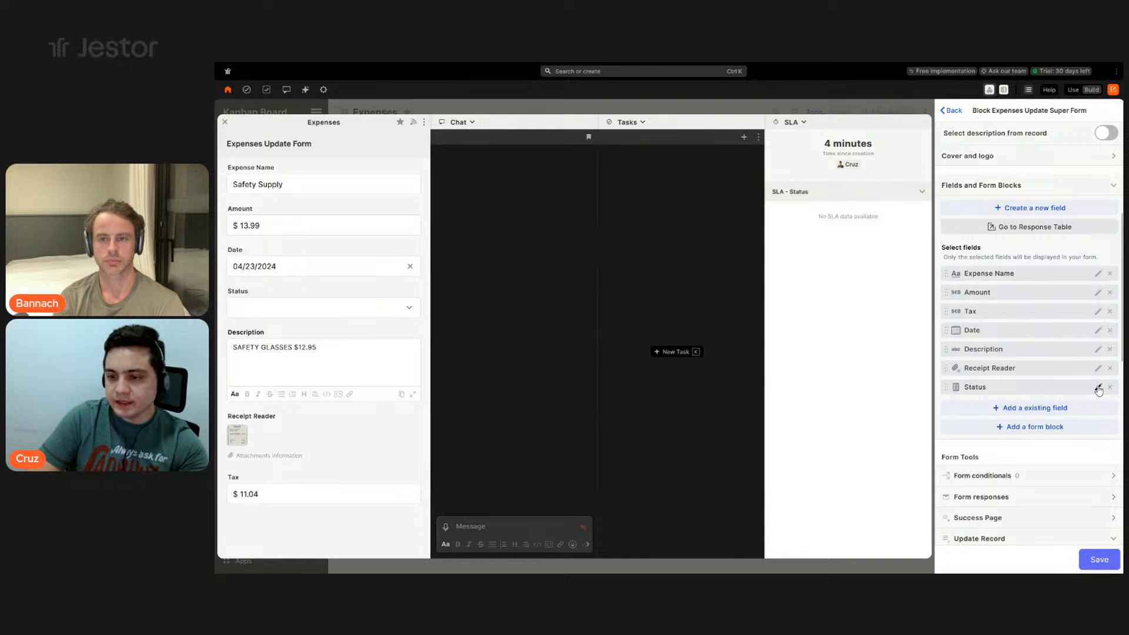
pyautogui.click(1098, 388)
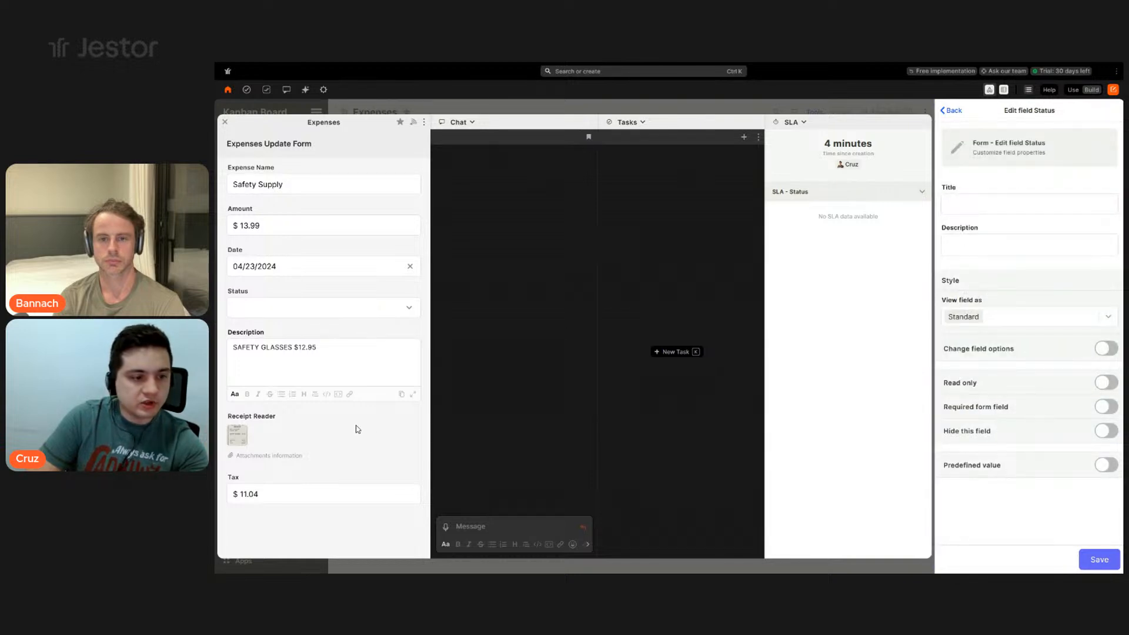
pyautogui.click(292, 312)
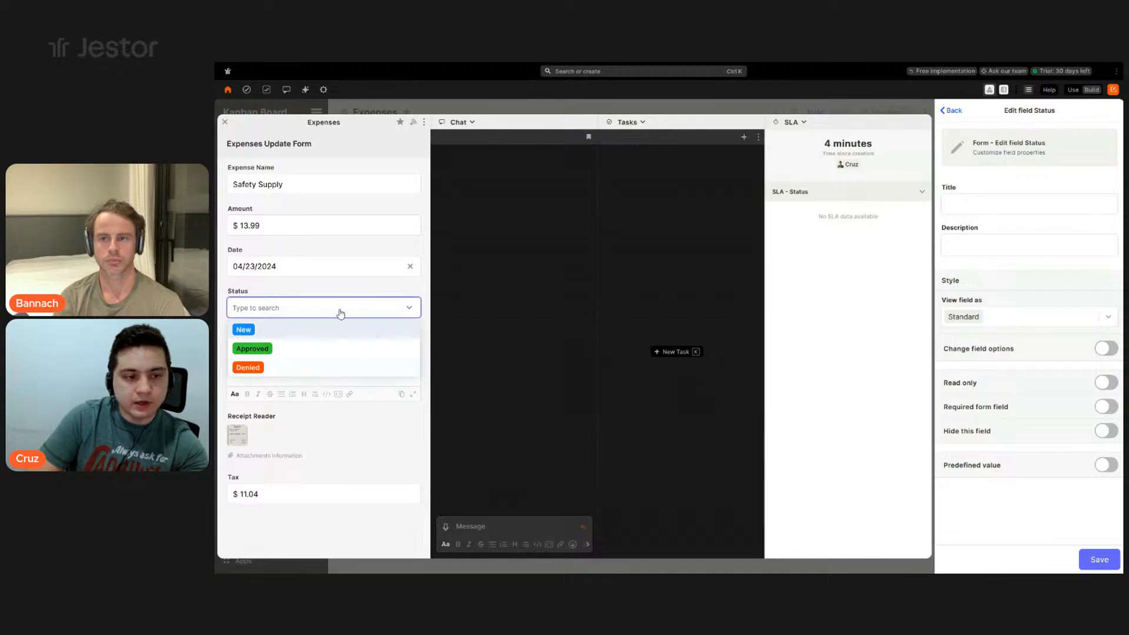
pyautogui.click(355, 288)
pyautogui.click(1062, 318)
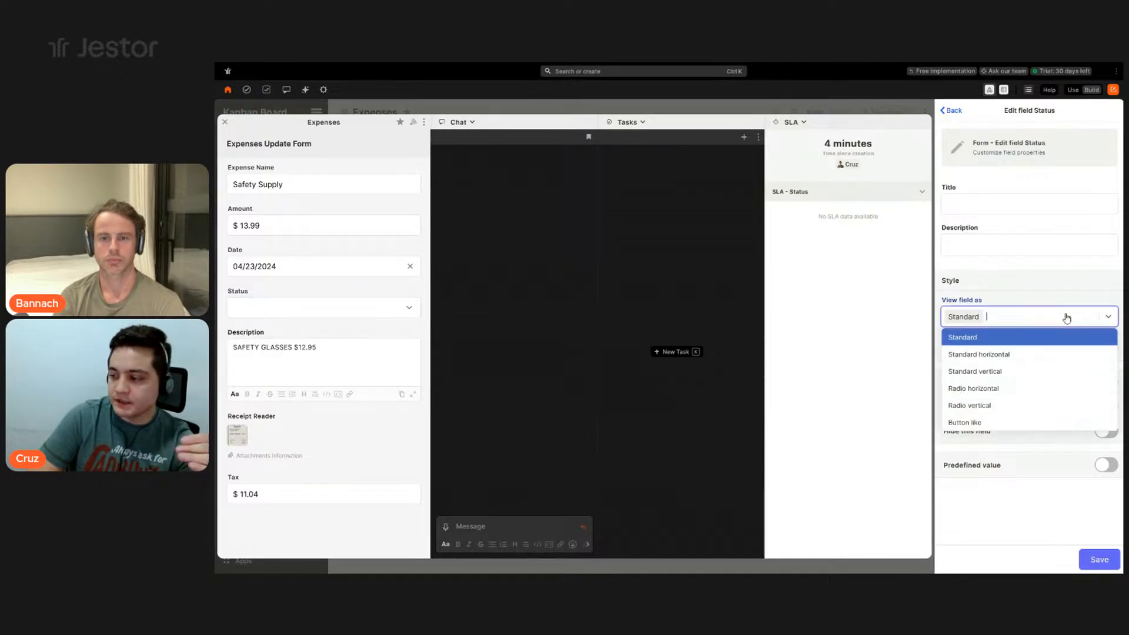
pyautogui.click(984, 423)
pyautogui.click(1097, 559)
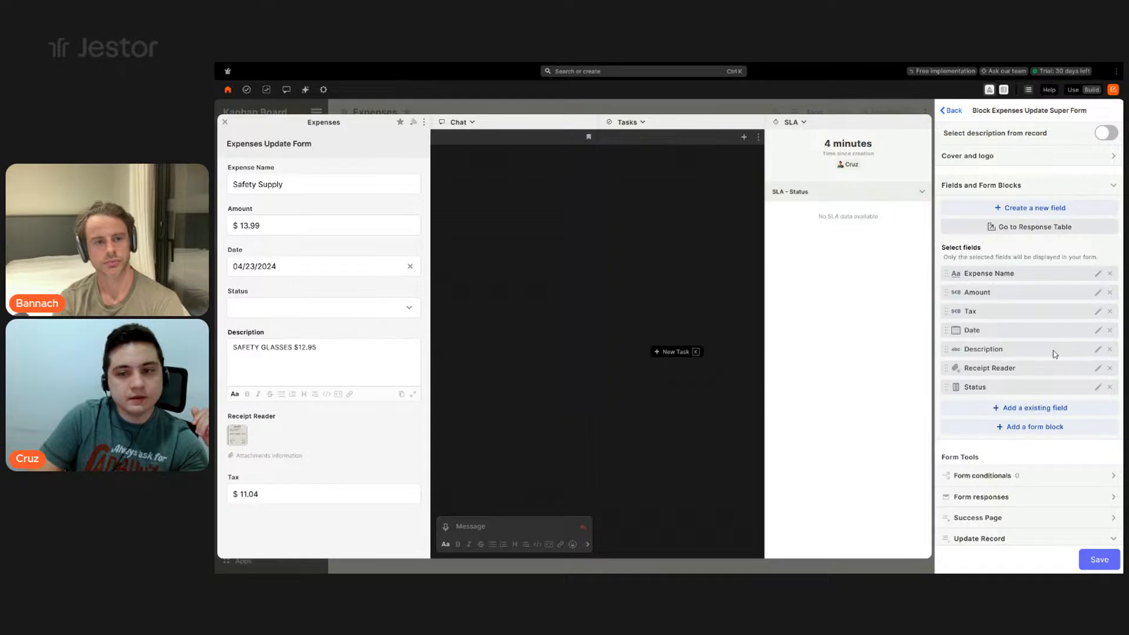
# - Move Description directly below Expense Name and enclose all form fields in a new section titled Main Info
pyautogui.moveTo(1055, 354); pyautogui.dragTo(1051, 325)
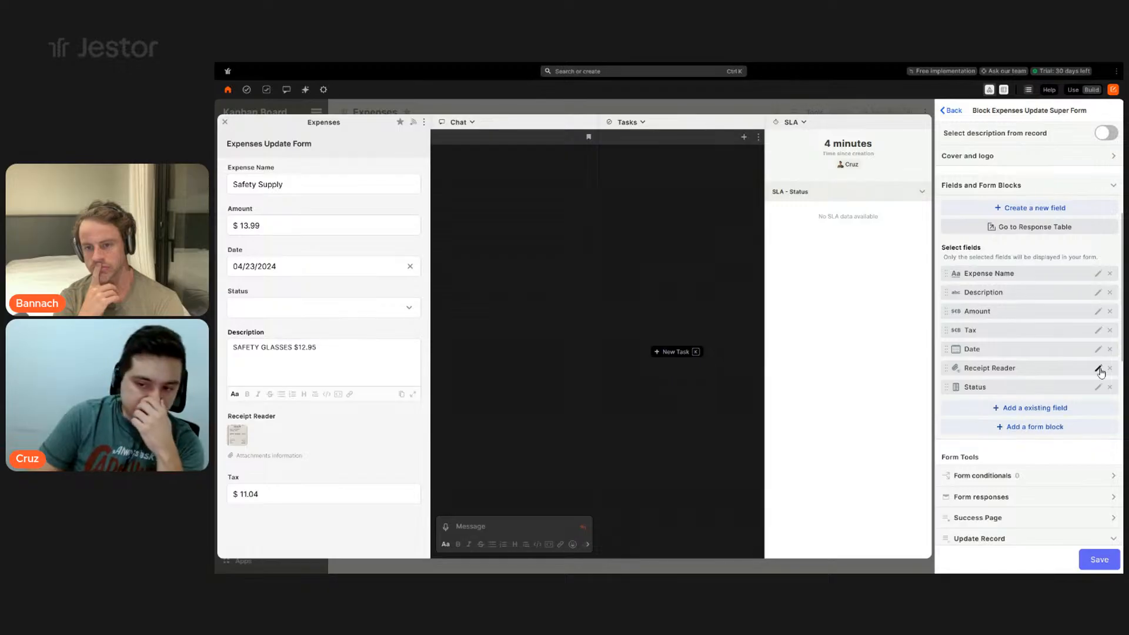
pyautogui.moveTo(248, 445)
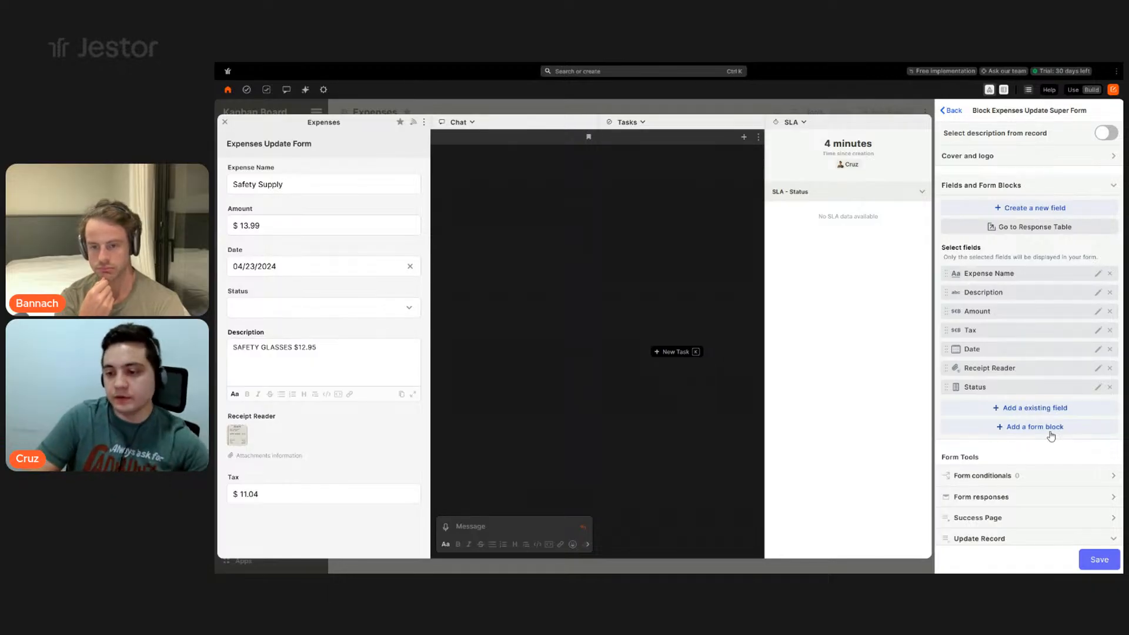
pyautogui.click(1032, 427)
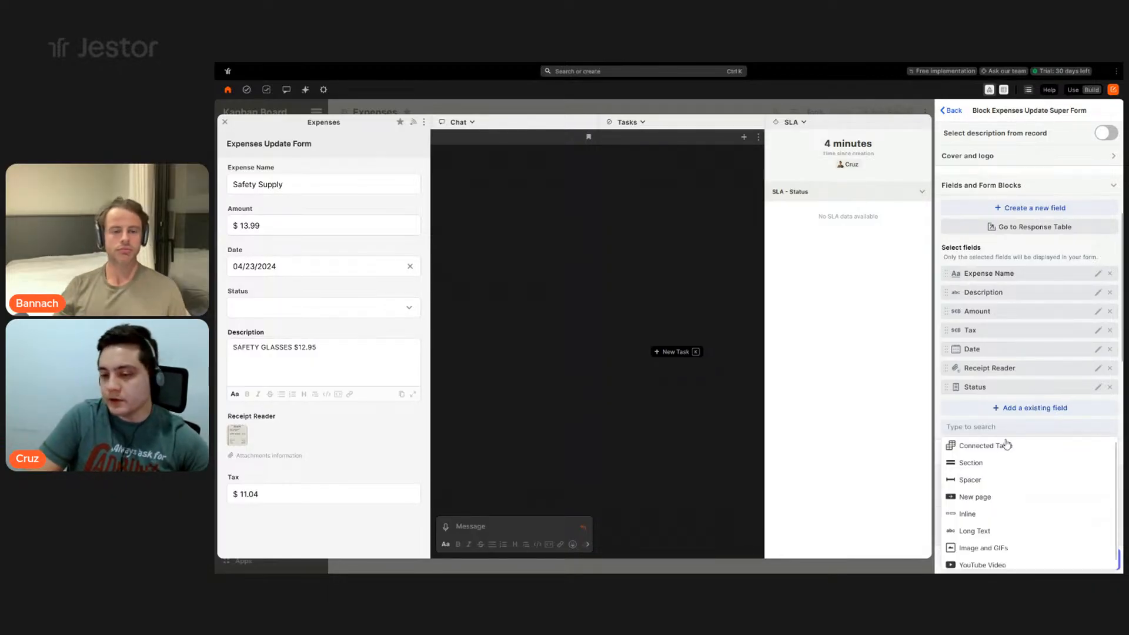
pyautogui.click(992, 464)
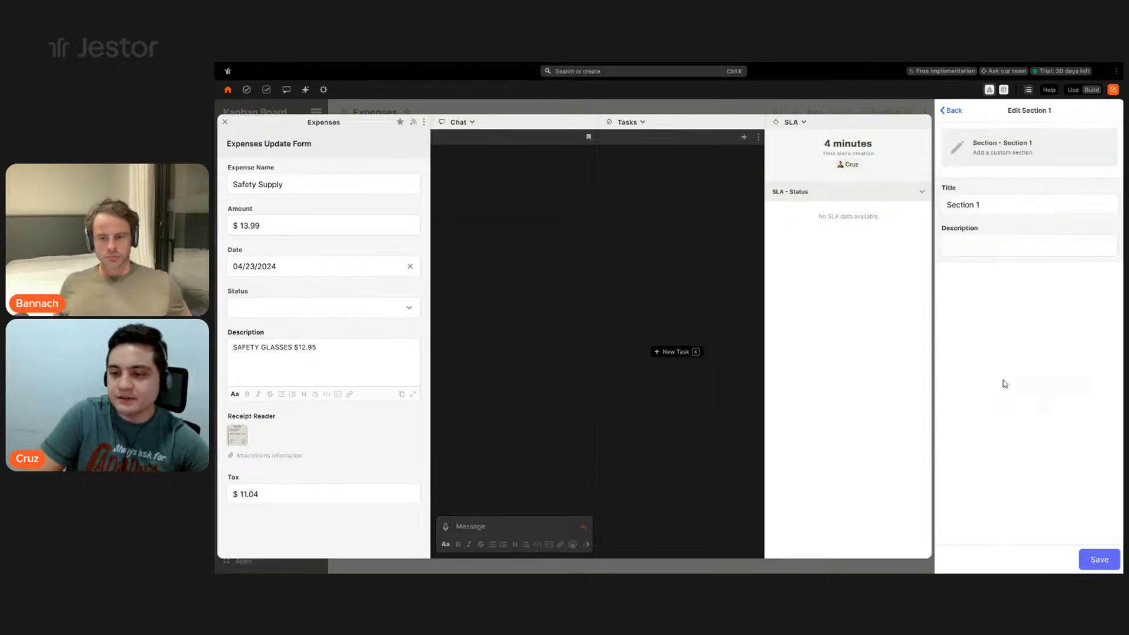
pyautogui.tripleClick(1005, 205)
pyautogui.write('Main I')
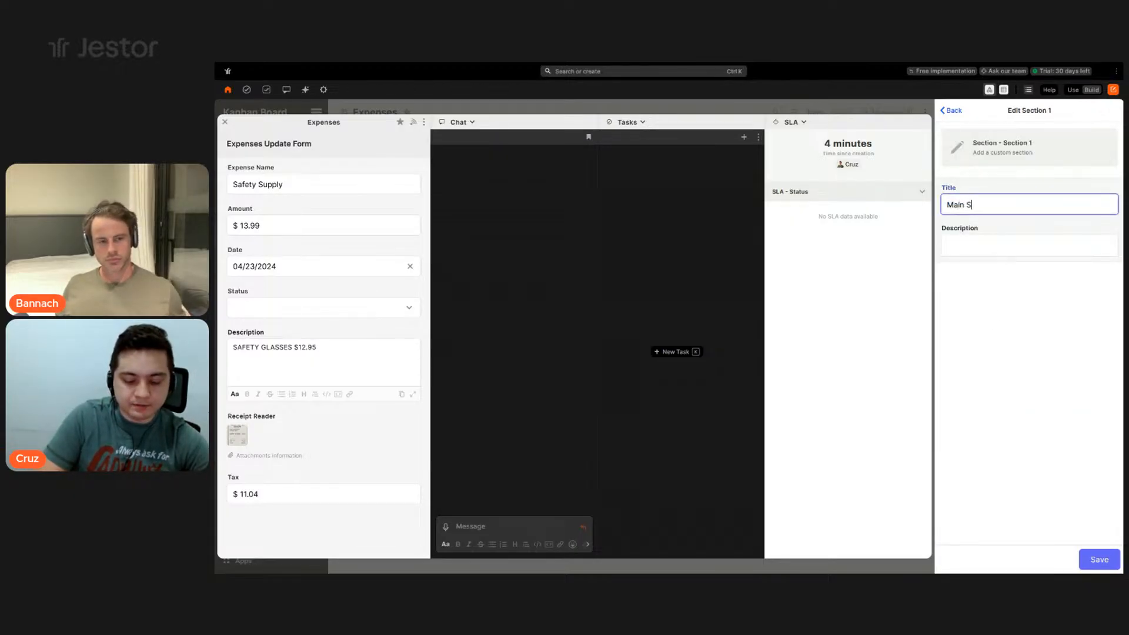
pyautogui.write('nfo')
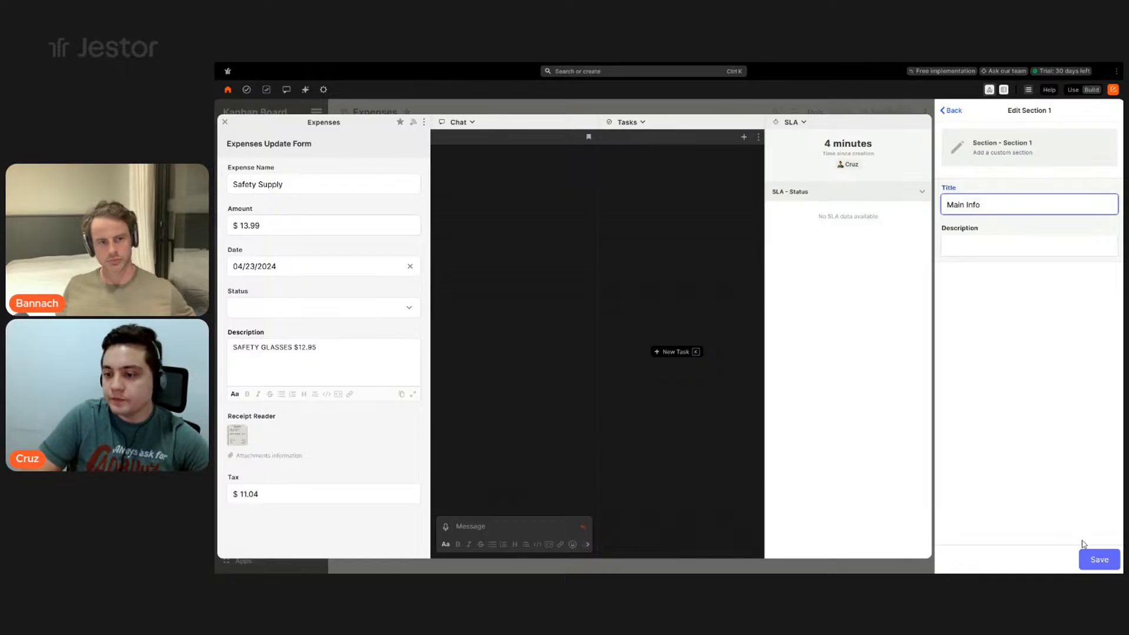
pyautogui.click(1097, 559)
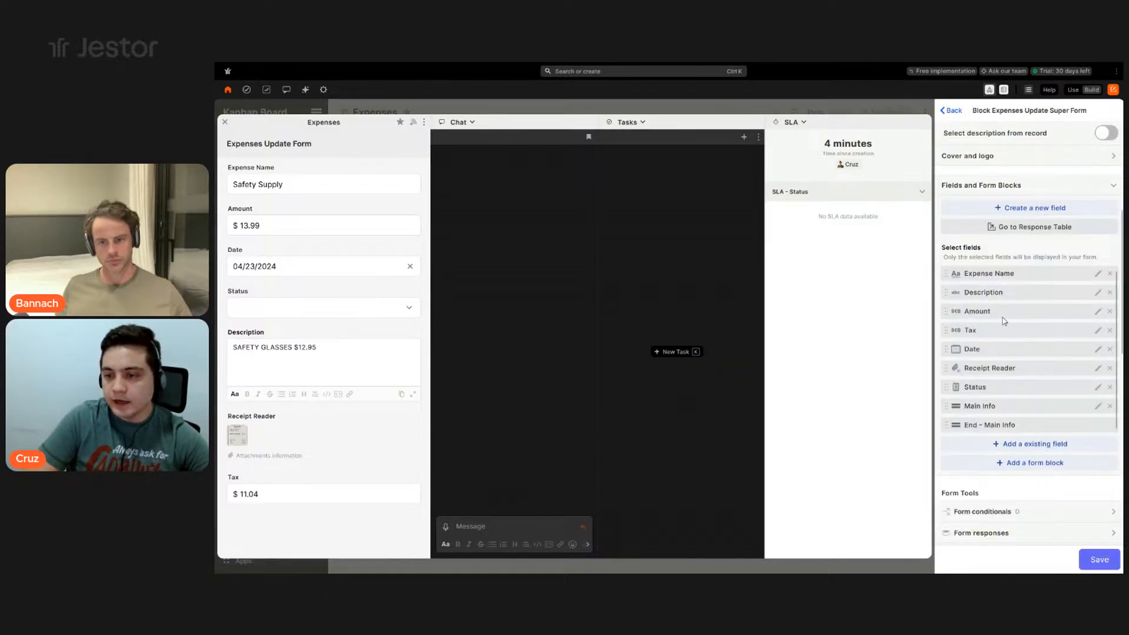
pyautogui.moveTo(1004, 405); pyautogui.dragTo(1004, 275)
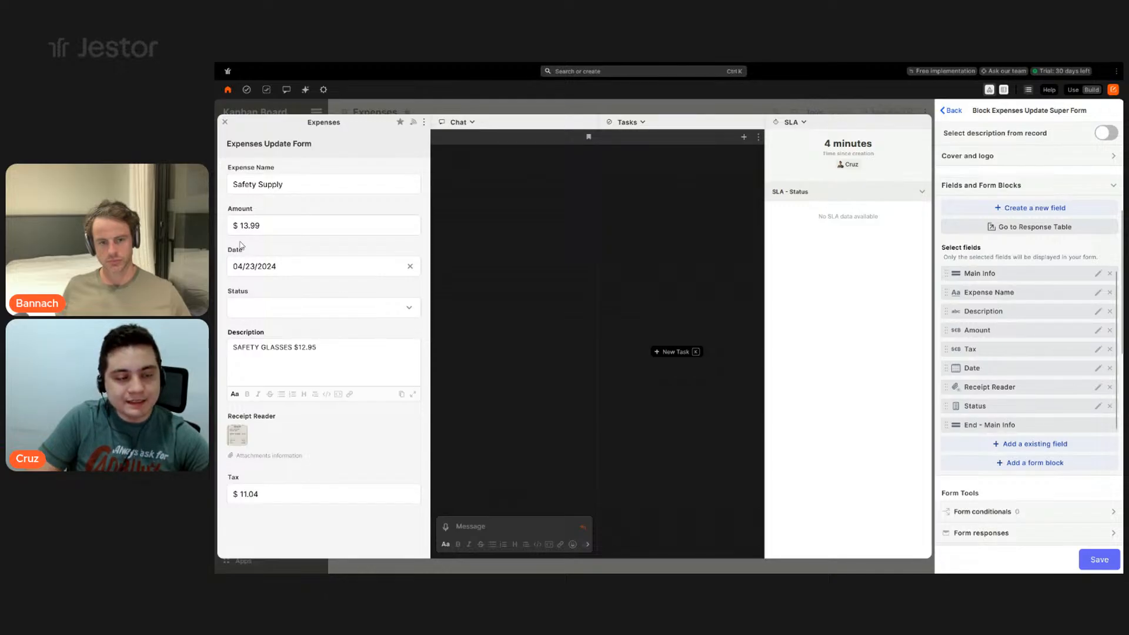
# - Add an Inline form block to the Main Info section and place it around the Amount and Tax fields
pyautogui.click(1032, 464)
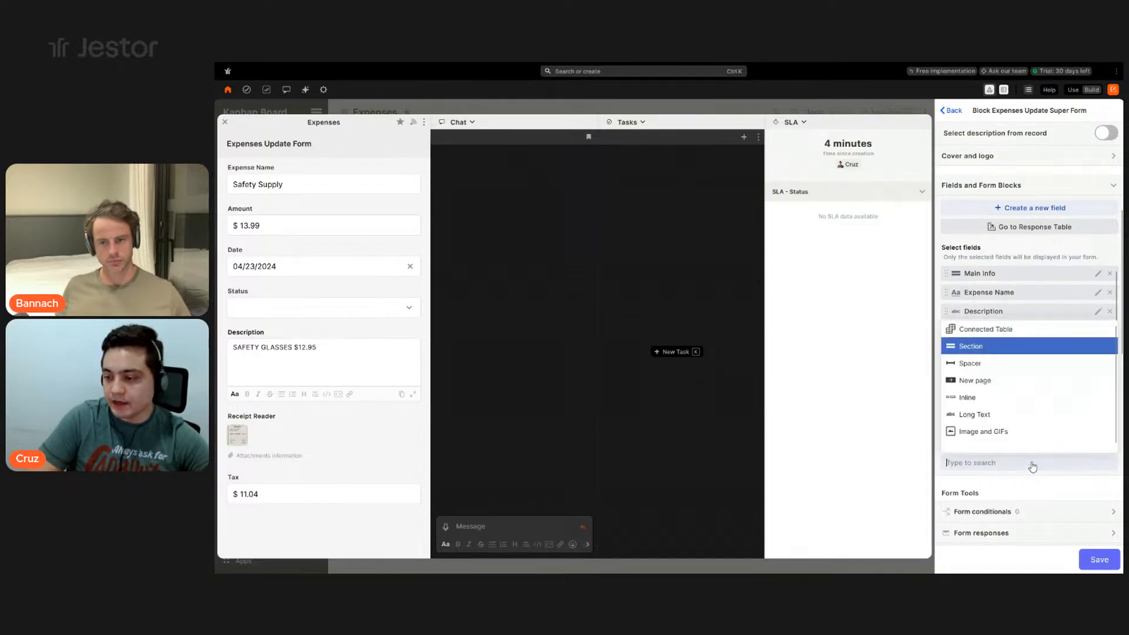
pyautogui.click(983, 405)
pyautogui.scroll(-1, 1001, 382)
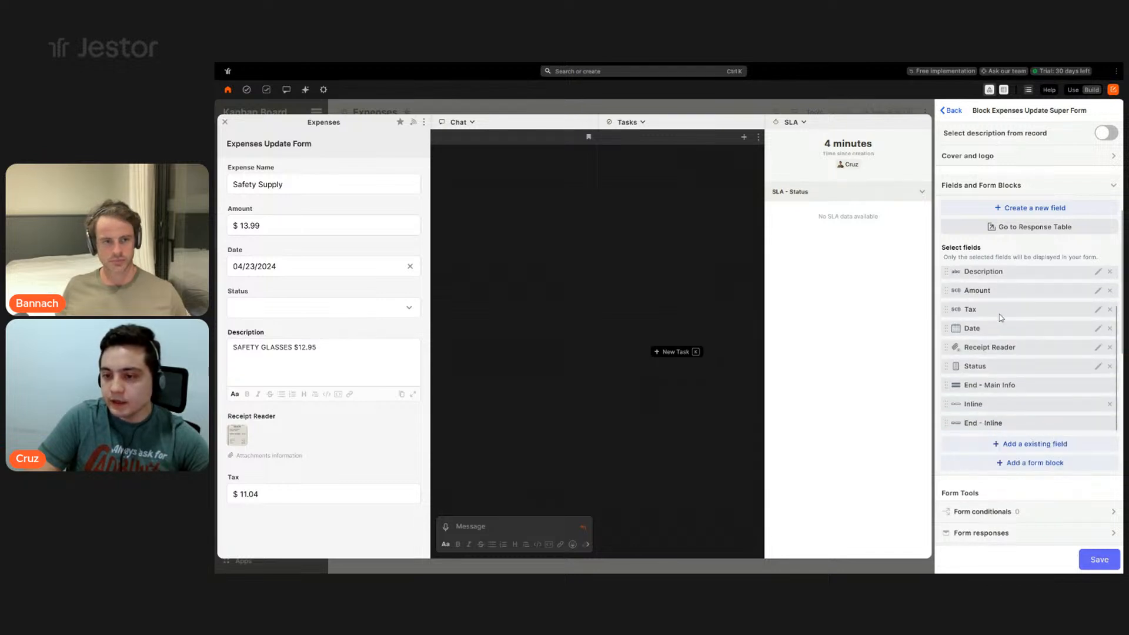
pyautogui.moveTo(999, 404); pyautogui.dragTo(1004, 290)
pyautogui.scroll(-1, 1011, 329)
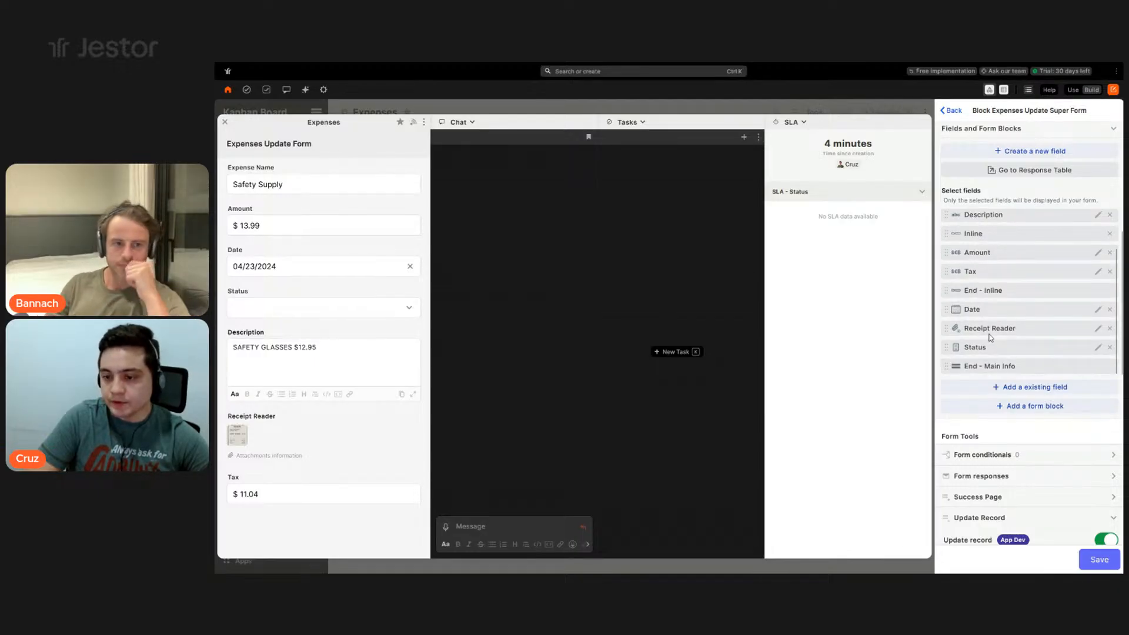
pyautogui.scroll(-5, 999, 353)
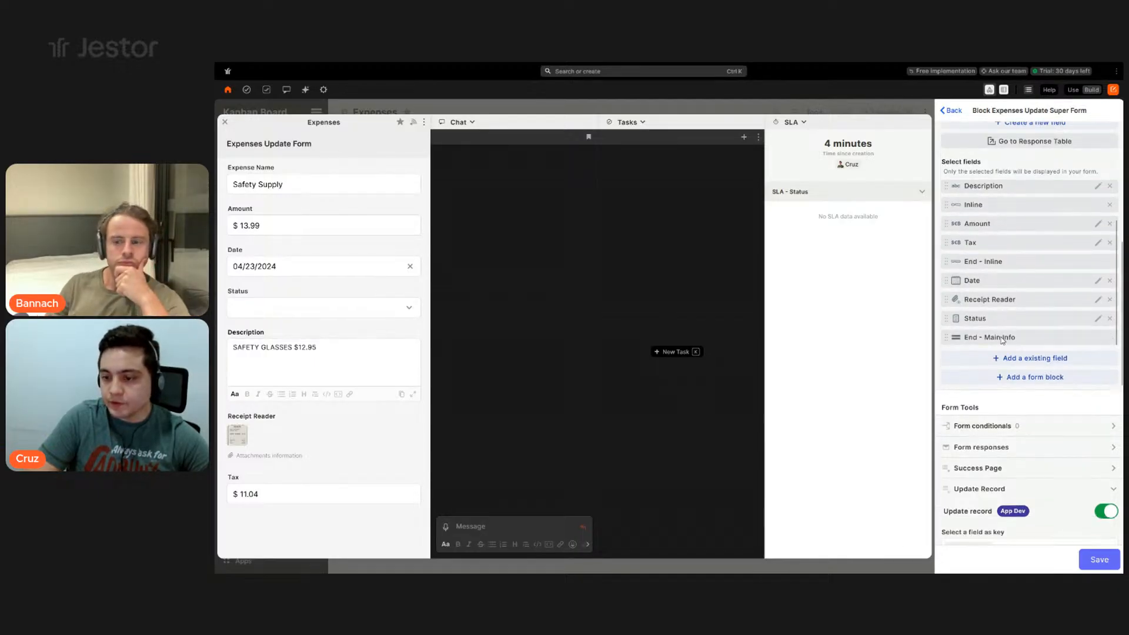
# - Save the custom form layout and the Expenses update form settings, and close the form editor
pyautogui.click(1097, 563)
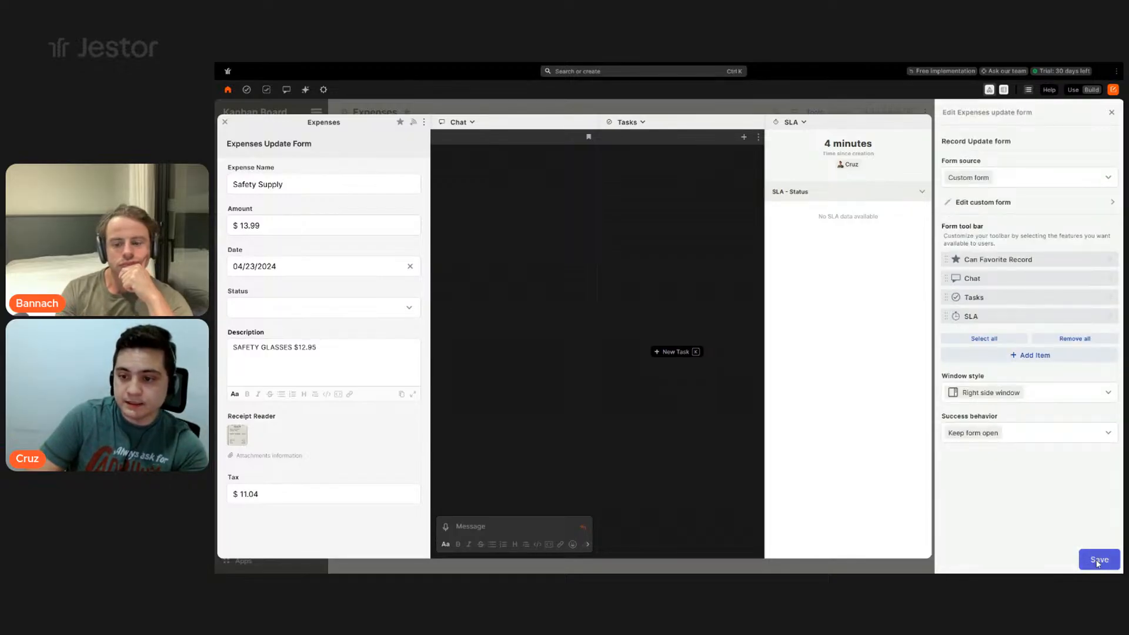
pyautogui.click(1097, 563)
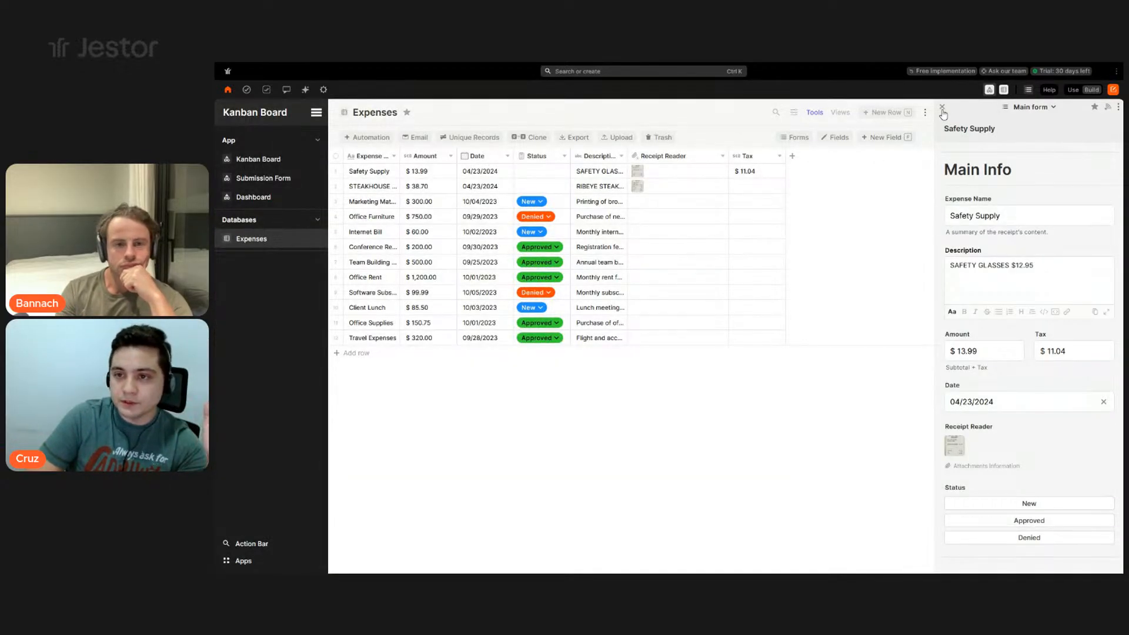
pyautogui.click(942, 110)
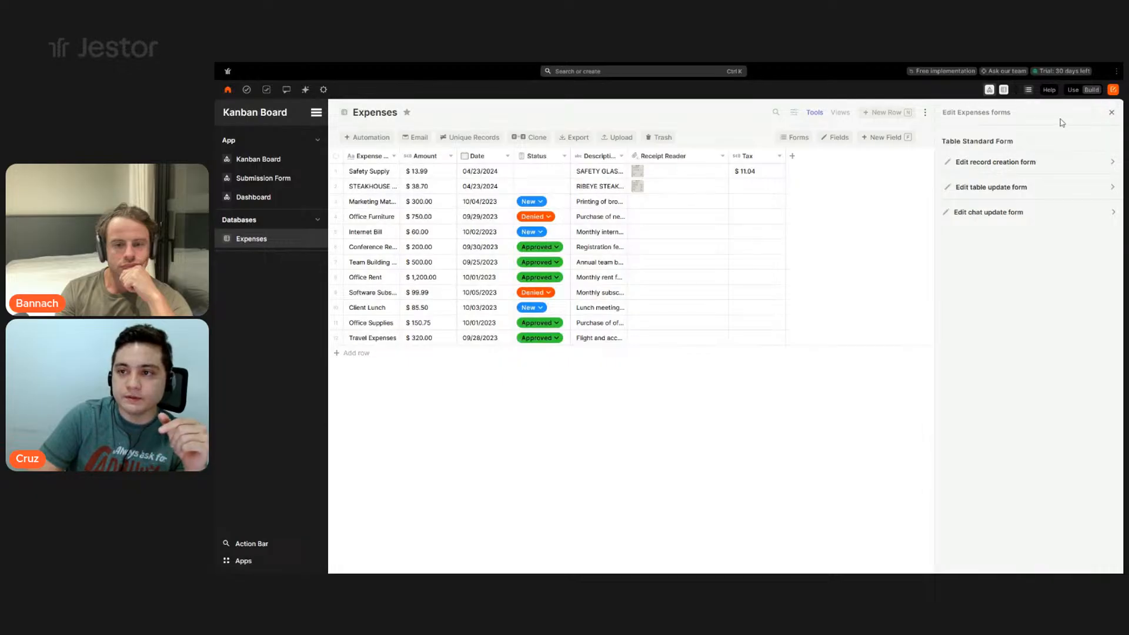
pyautogui.click(1111, 113)
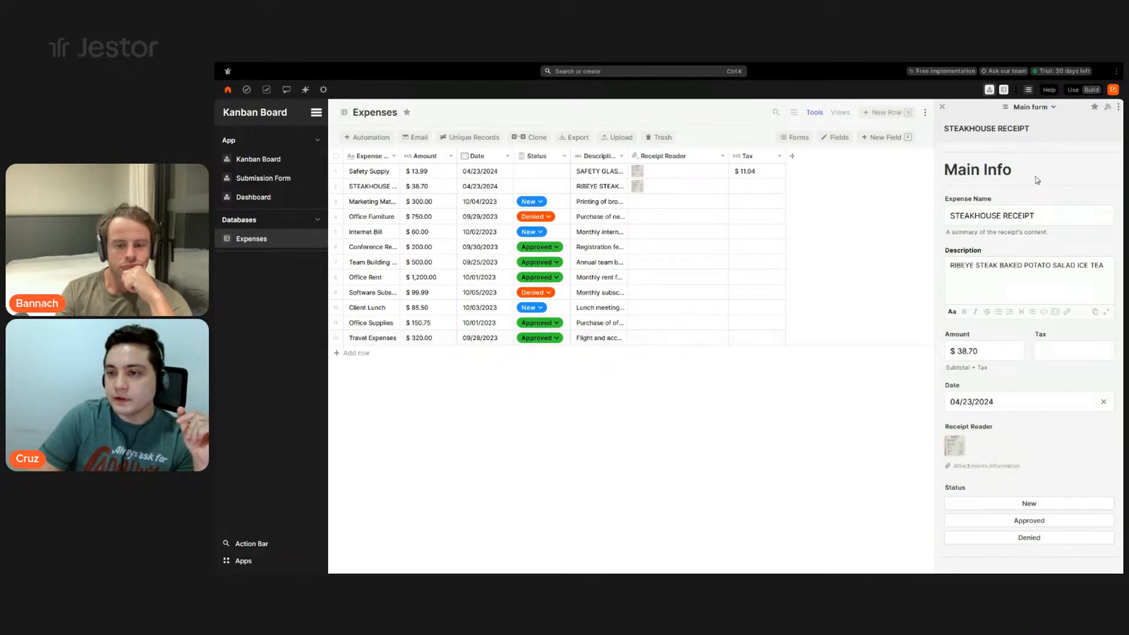
# - Try setting the STEAKHOUSE RECEIPT record's Status to New in its form and leave without saving
pyautogui.moveTo(948, 130); pyautogui.dragTo(1033, 134)
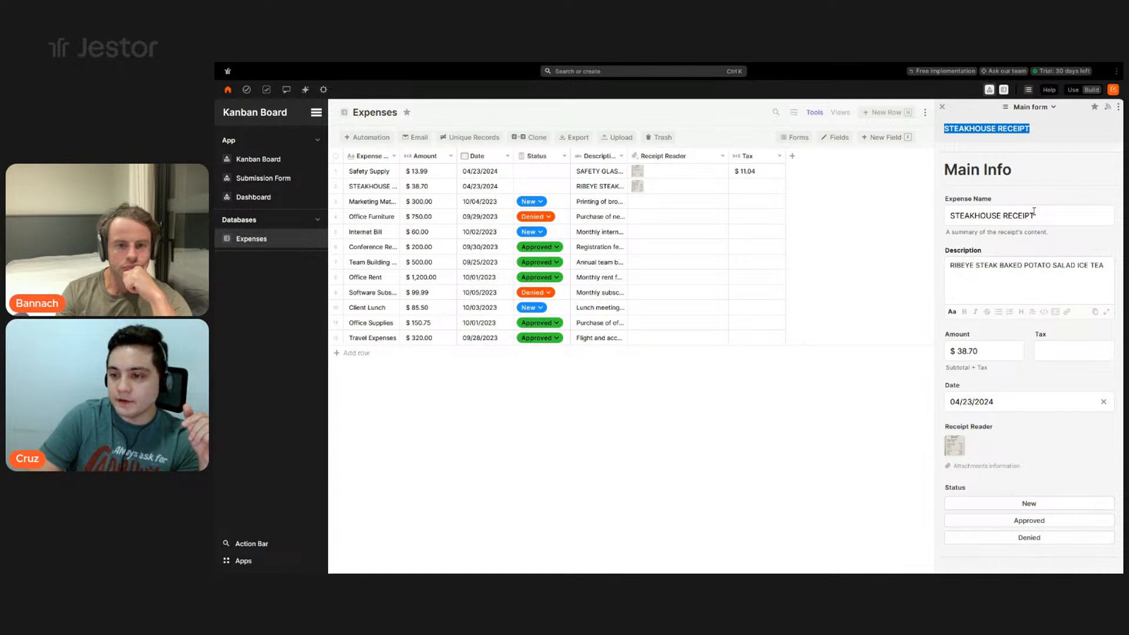
pyautogui.click(1049, 504)
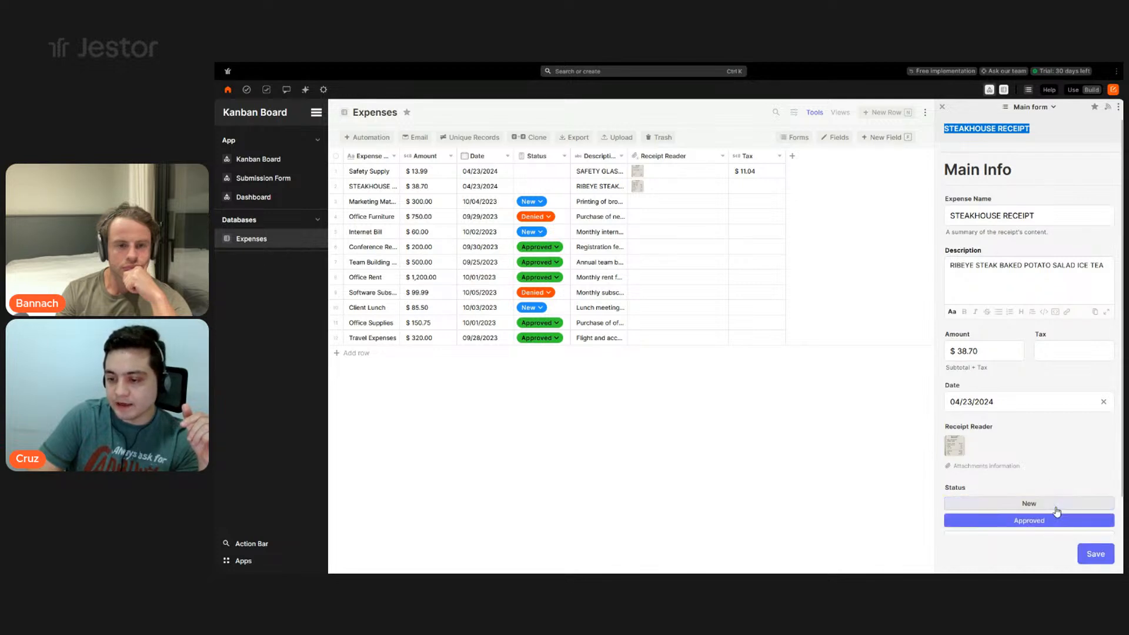
pyautogui.scroll(-1, 1059, 488)
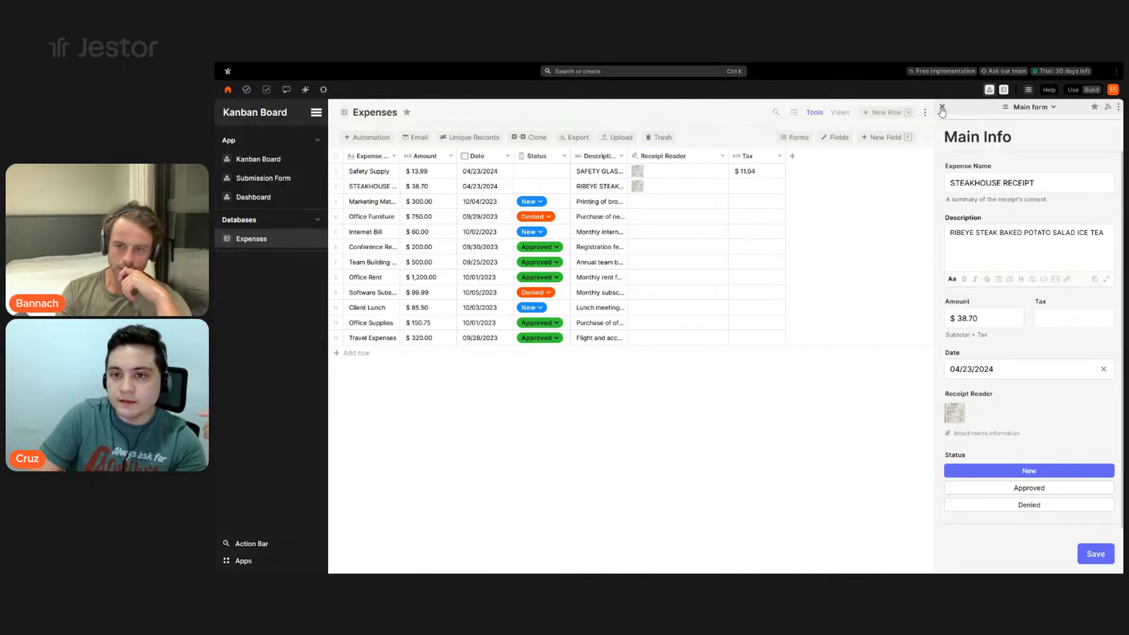
pyautogui.click(942, 107)
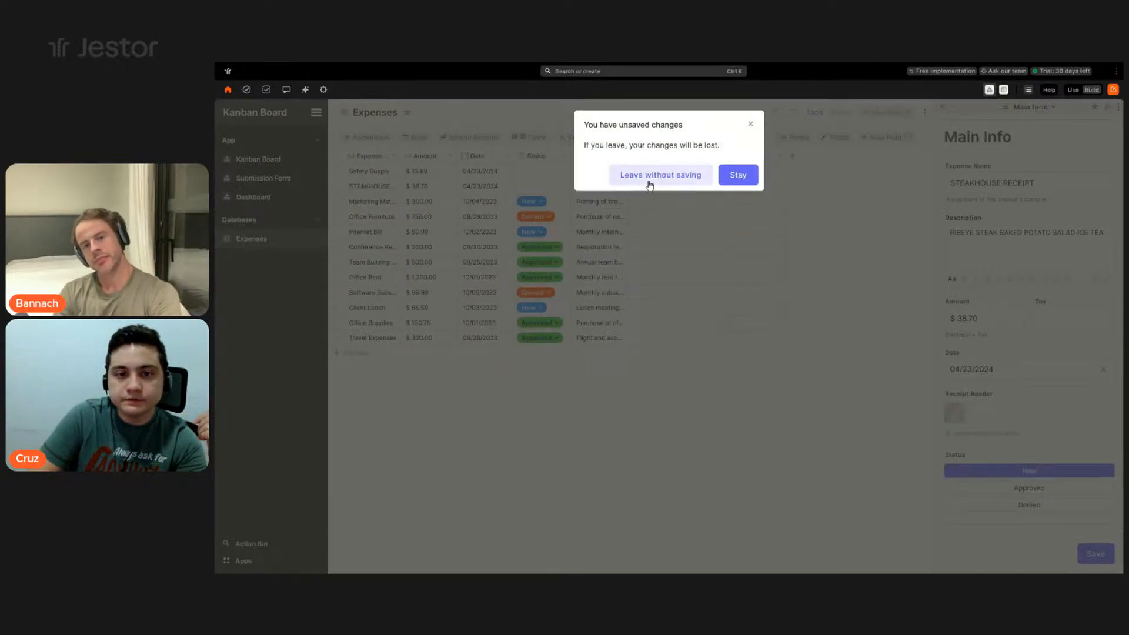
pyautogui.click(650, 176)
# - Open the Expenses table's custom update form for editing and set its button color to #023e8a
pyautogui.click(797, 138)
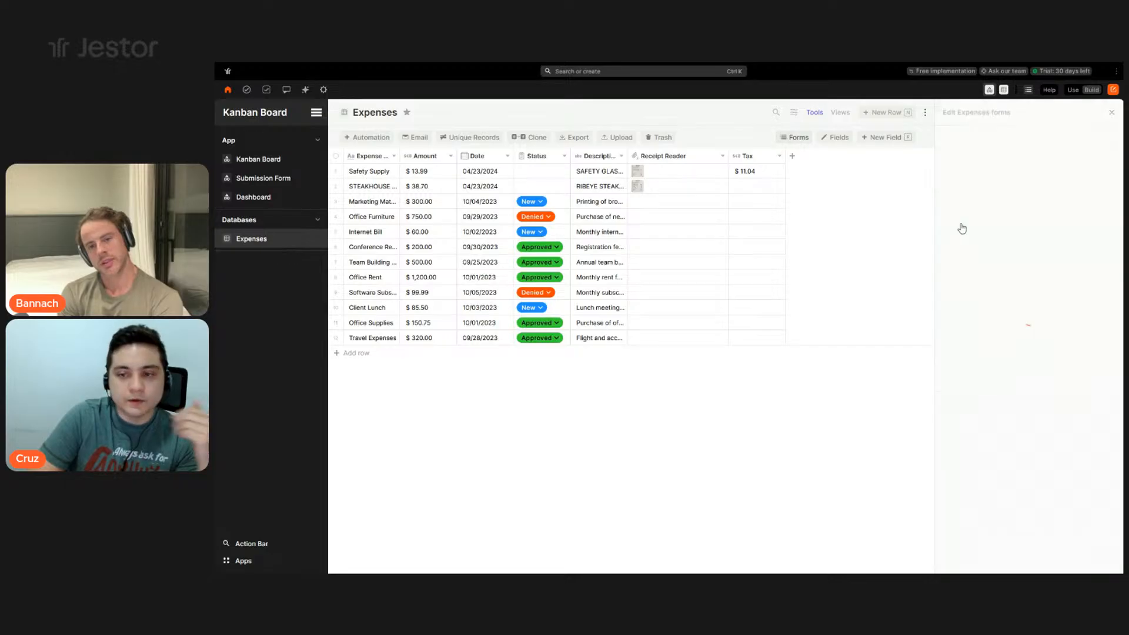
pyautogui.click(1015, 188)
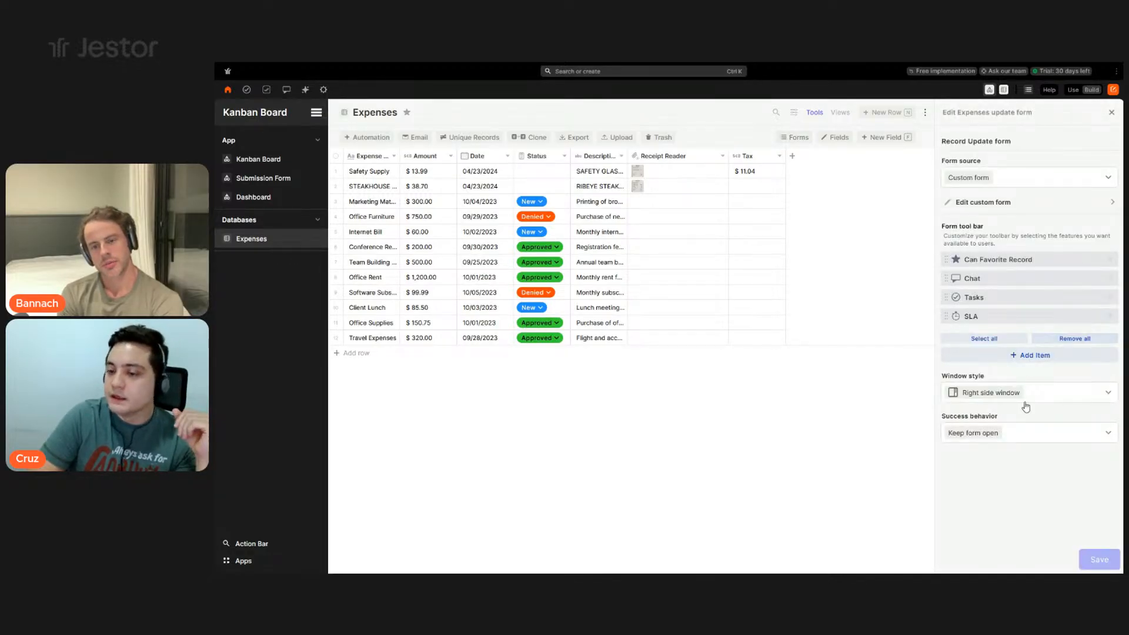
pyautogui.click(1055, 207)
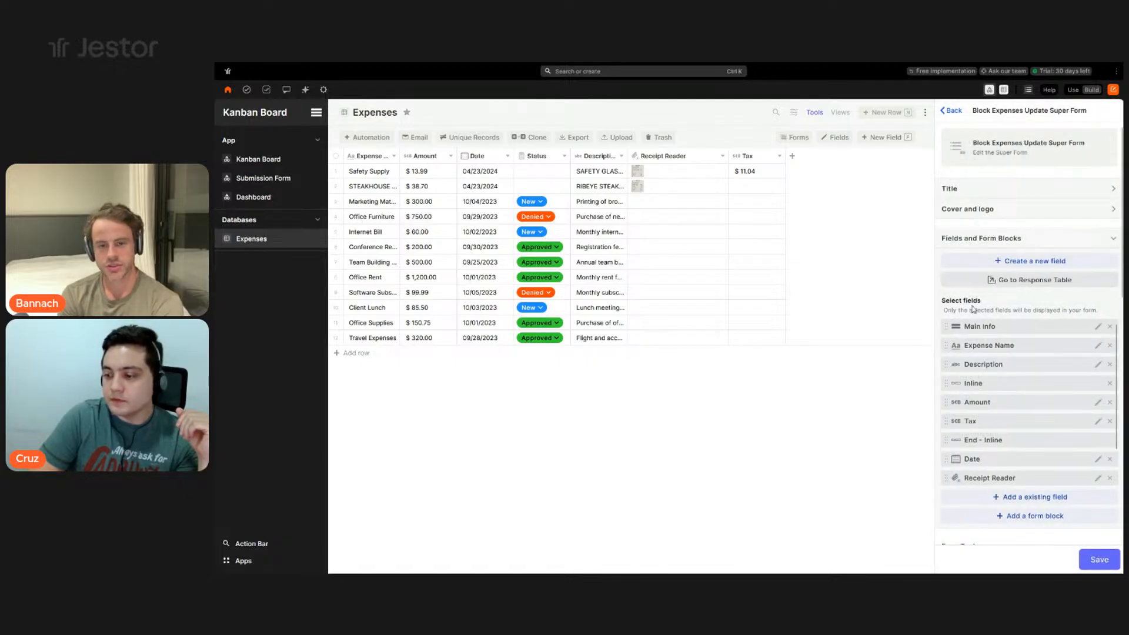
pyautogui.scroll(-10, 973, 308)
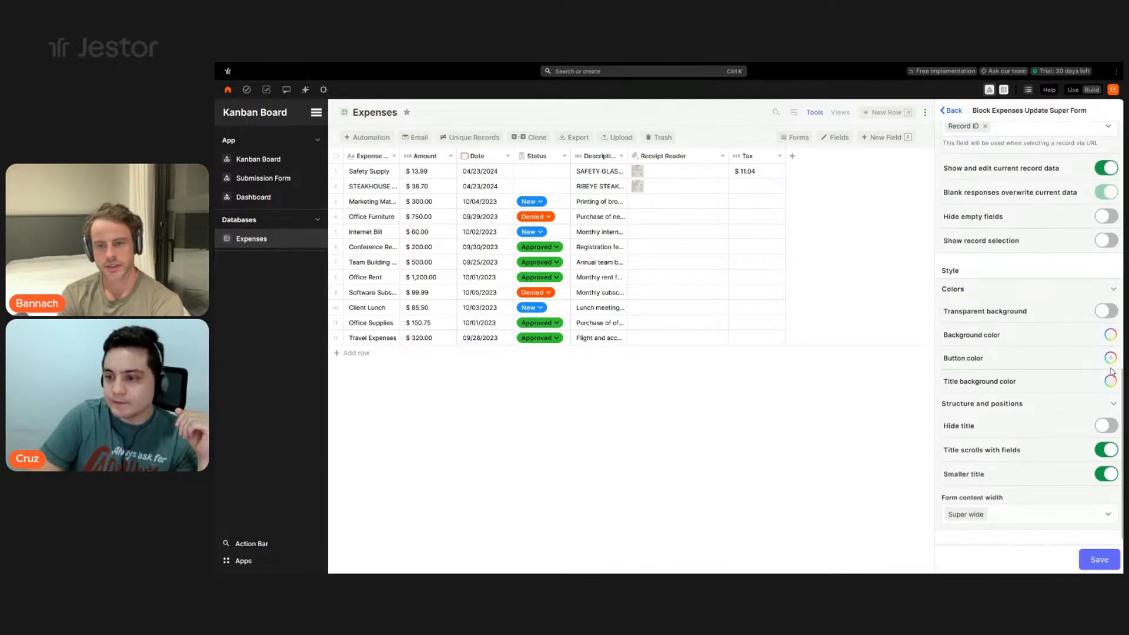
pyautogui.click(1111, 358)
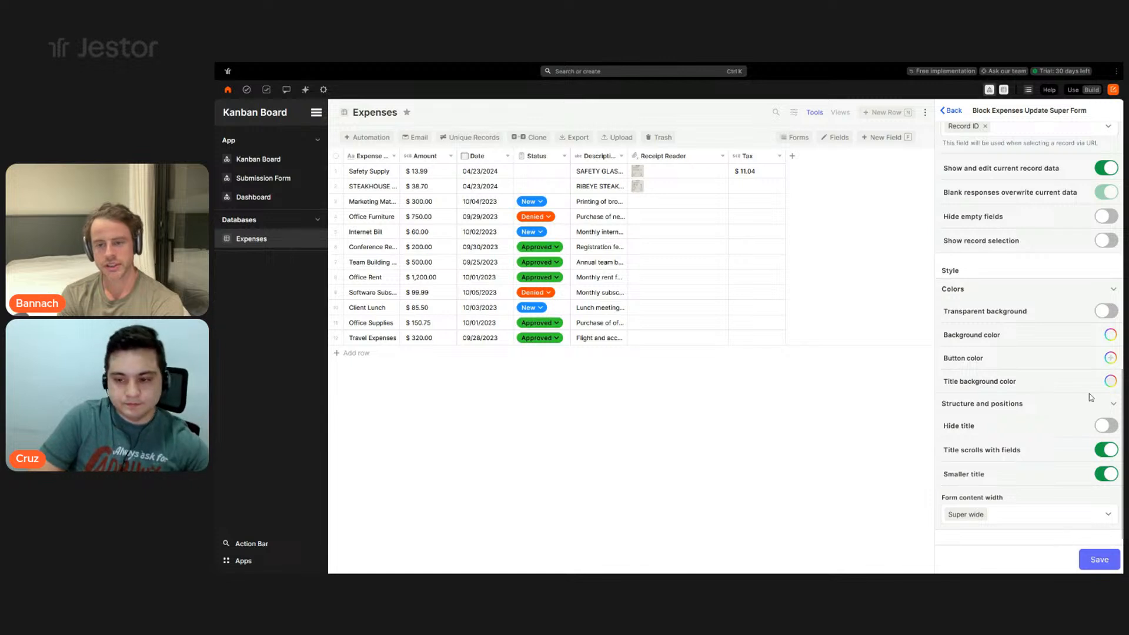
pyautogui.click(1078, 162)
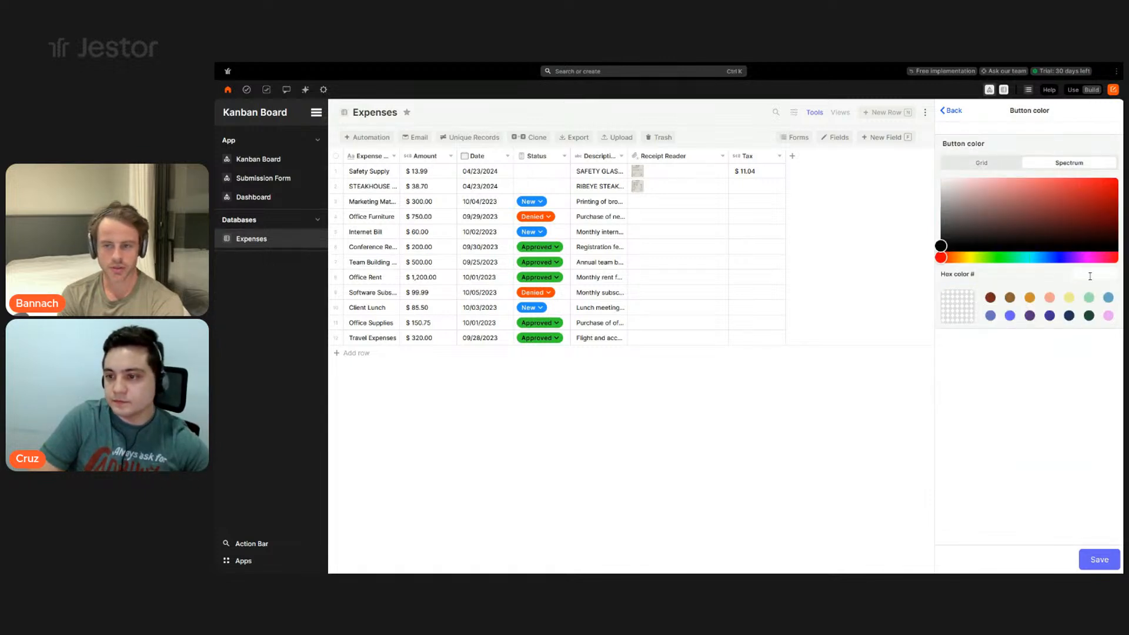
pyautogui.hotkey('ctrl', 'v')
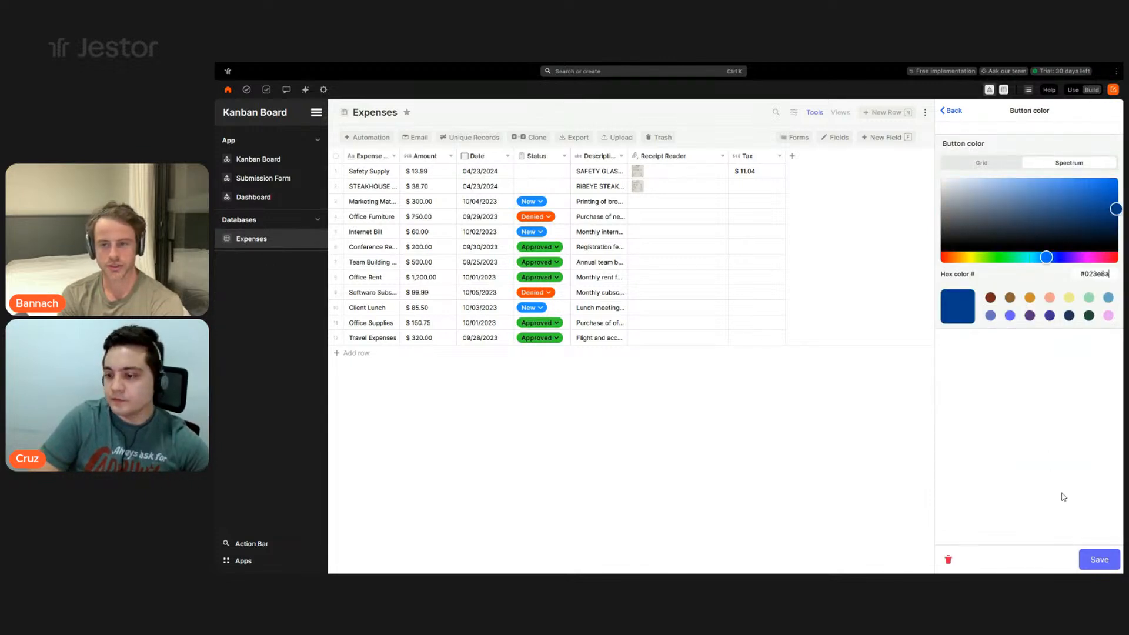
pyautogui.click(1098, 559)
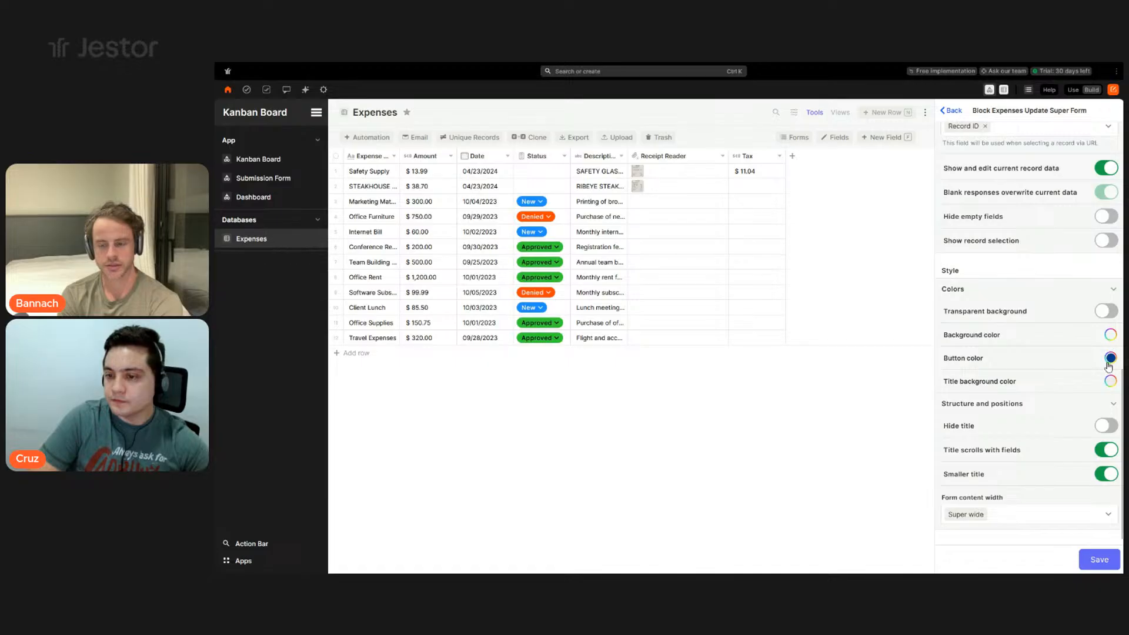
# - Set the update form's title background color to #023e8a, save all form settings and close the form editor
pyautogui.click(1110, 382)
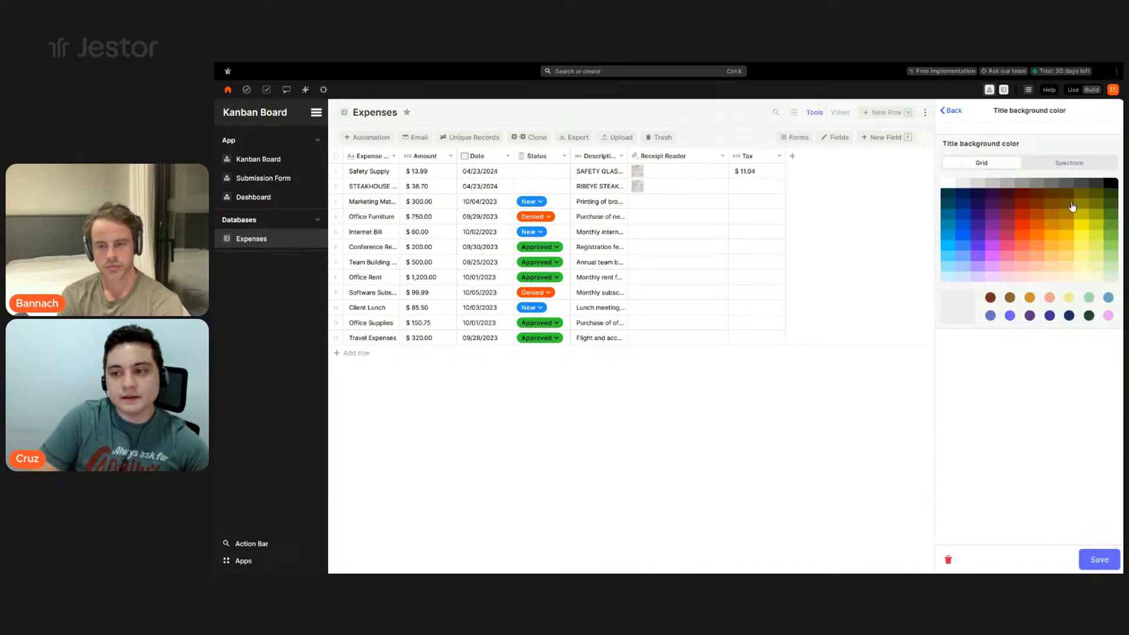
pyautogui.click(1076, 165)
pyautogui.write('#023e8a')
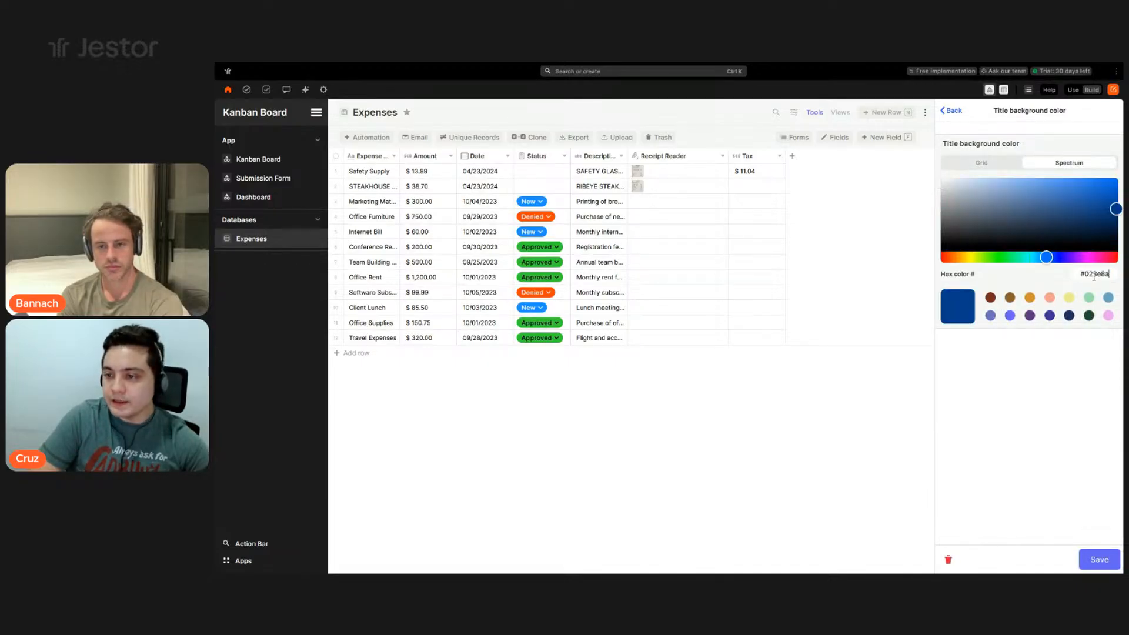
pyautogui.click(1099, 555)
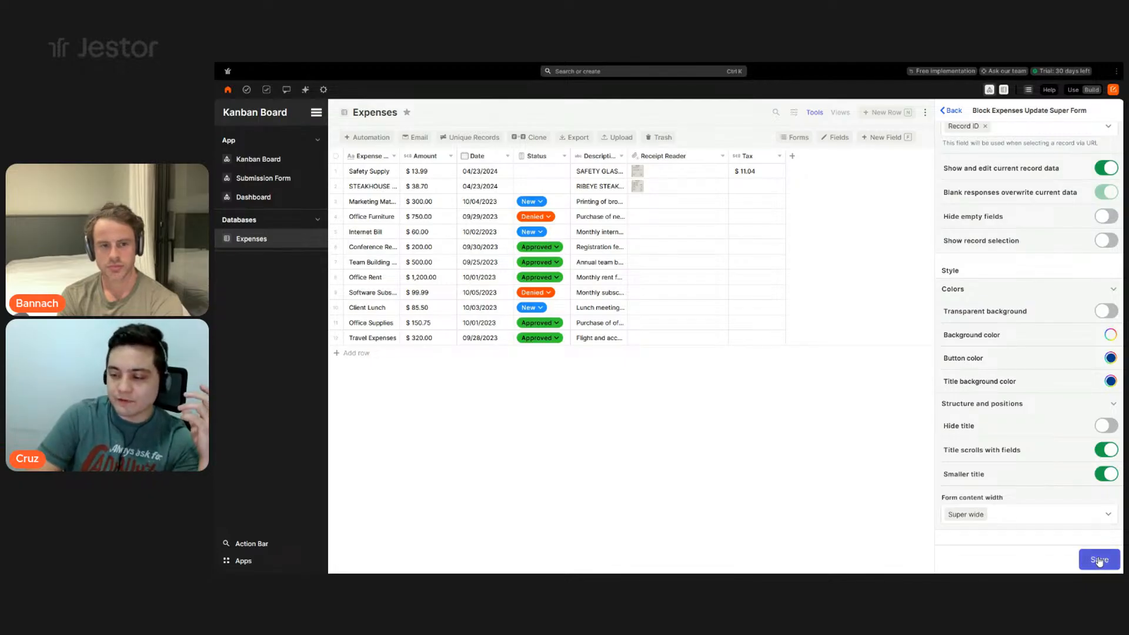
pyautogui.click(1099, 559)
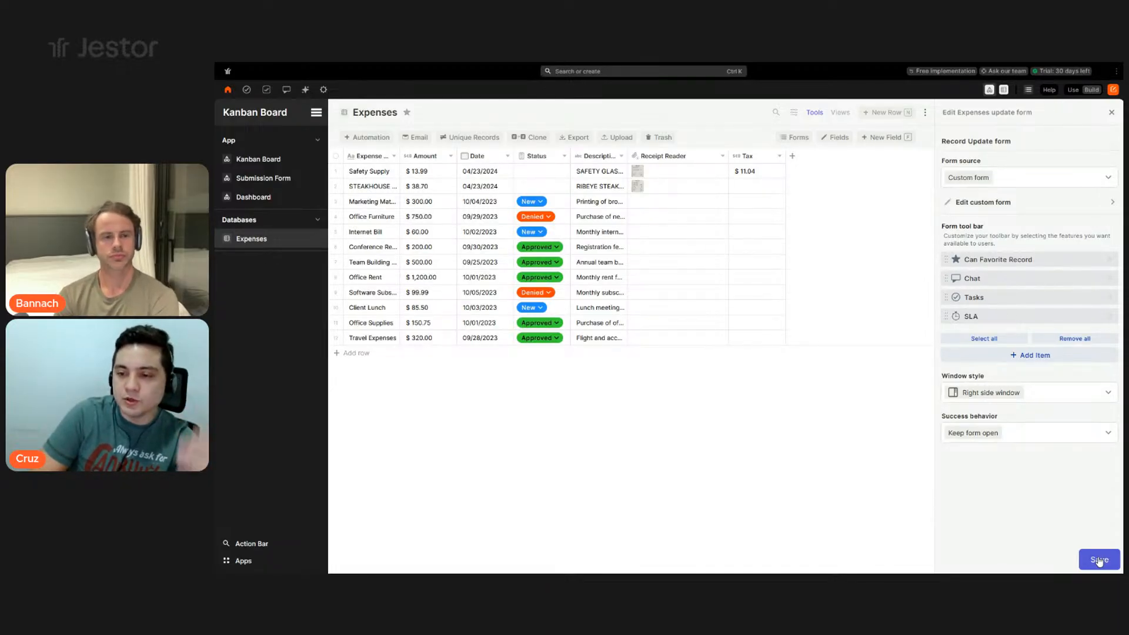
pyautogui.click(1098, 560)
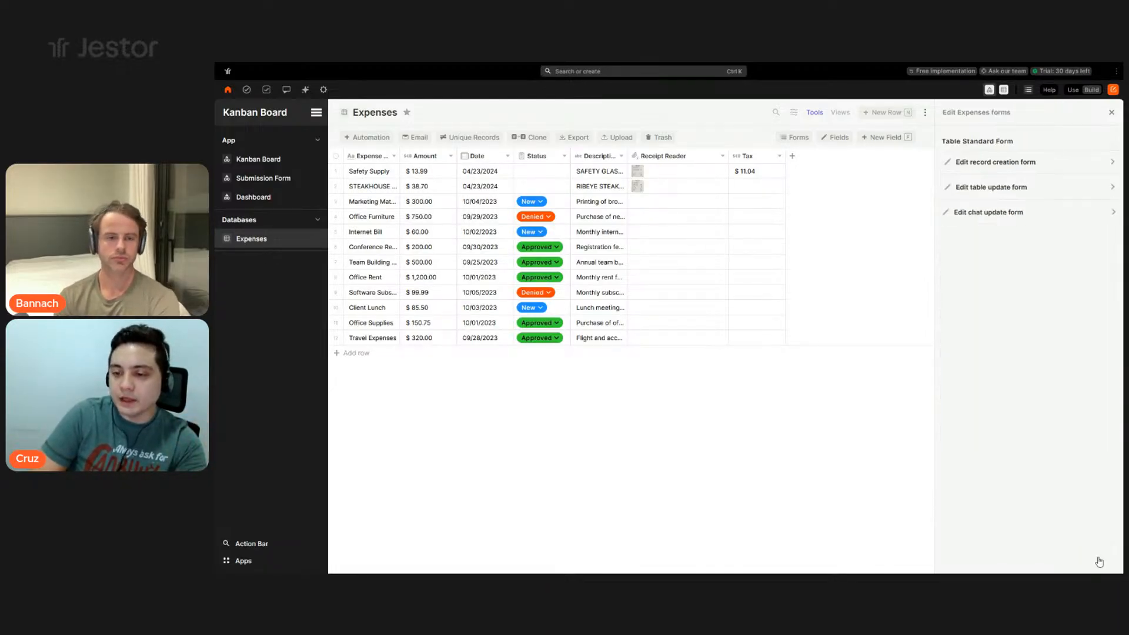
pyautogui.click(1107, 115)
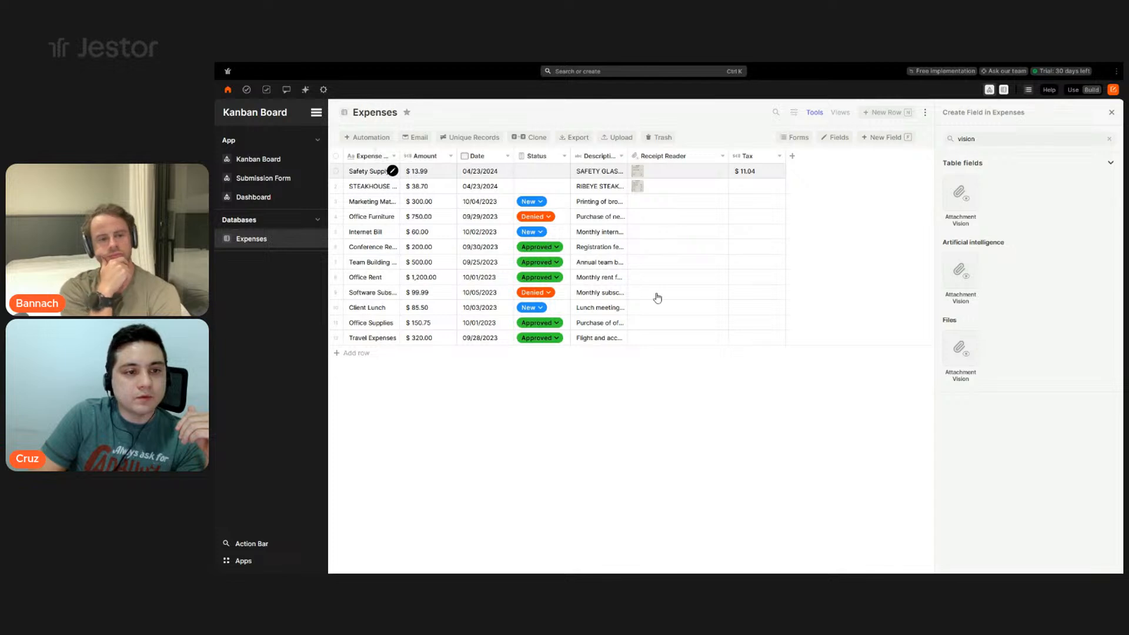
# - Try the Approved status on the Safety Supply record, view its Tasks, return to the main form and leave without saving
pyautogui.press('Escape')
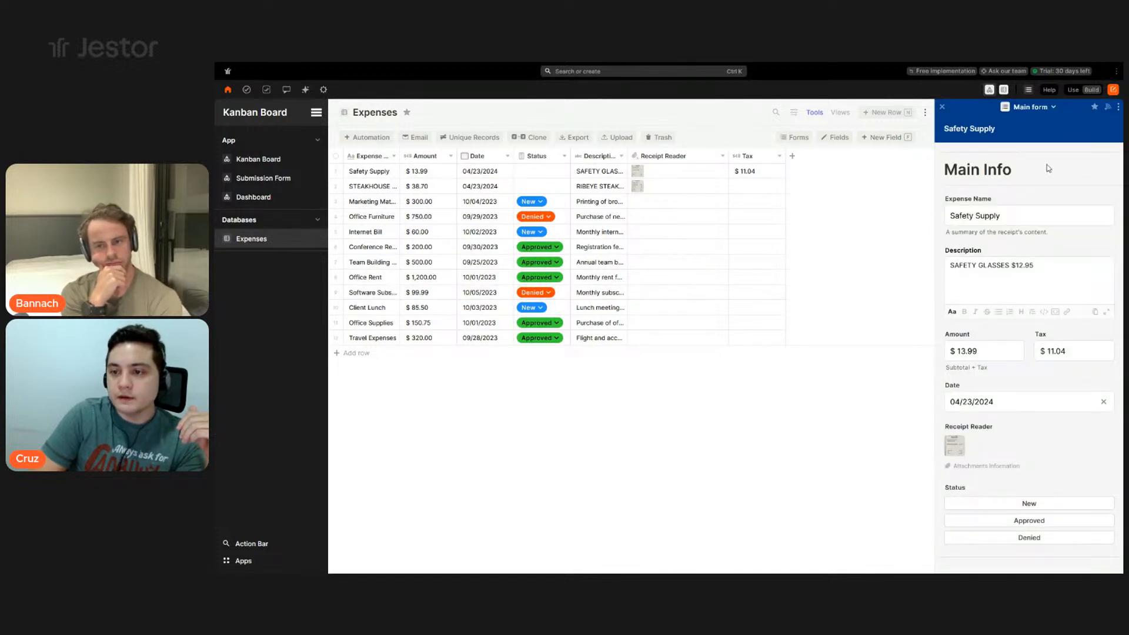
pyautogui.click(1048, 520)
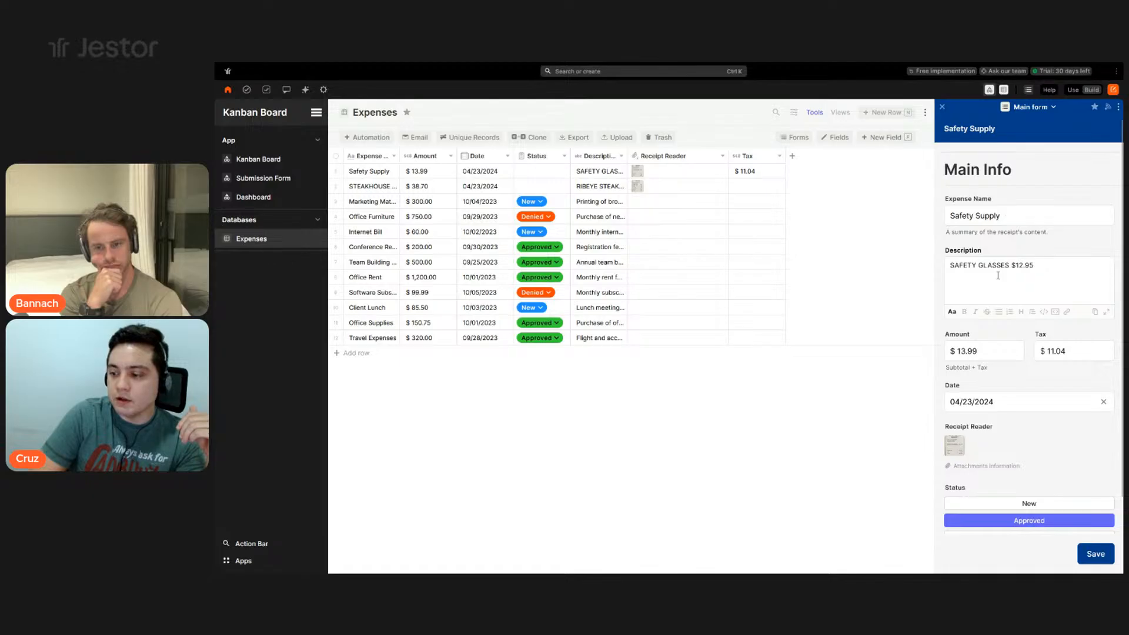
pyautogui.click(1043, 110)
pyautogui.click(1035, 145)
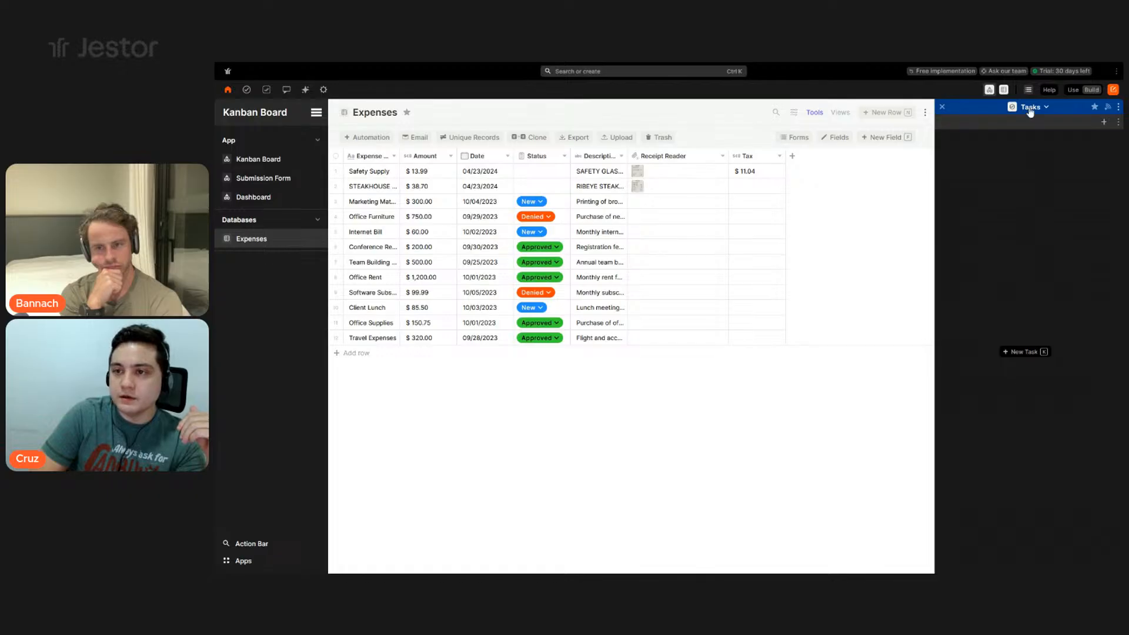
pyautogui.click(1030, 111)
pyautogui.click(1025, 130)
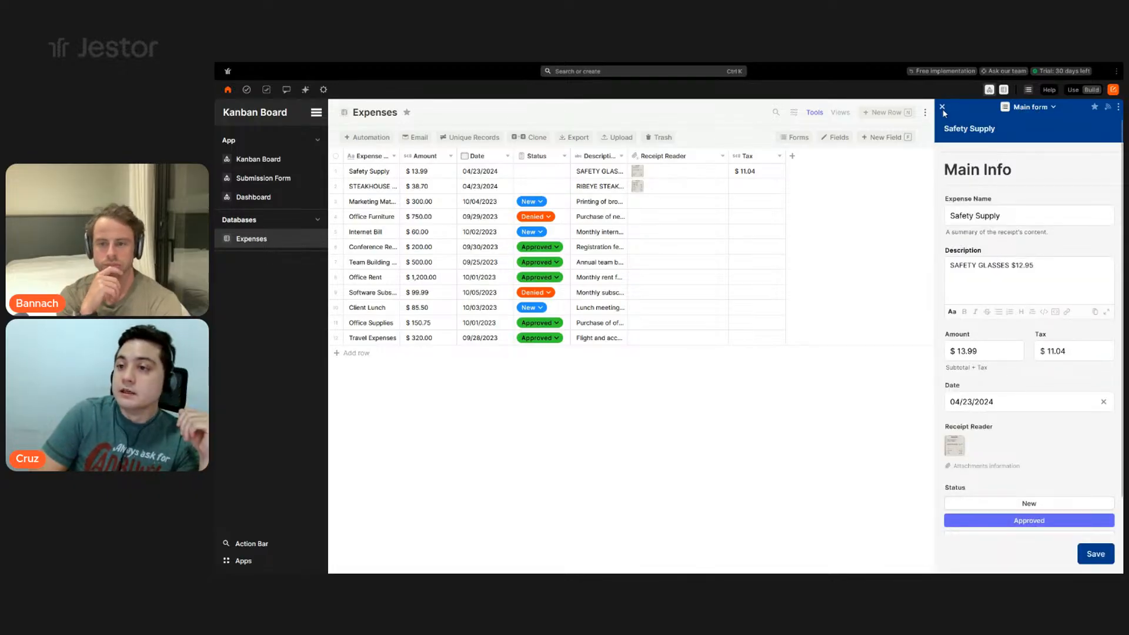
pyautogui.click(942, 108)
pyautogui.click(670, 176)
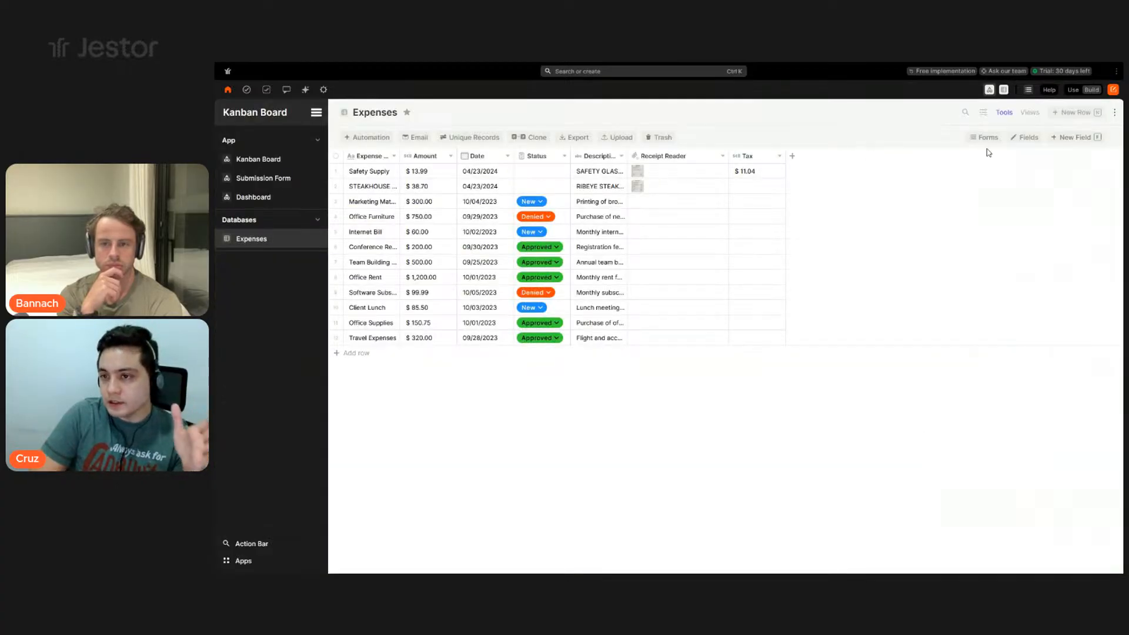
# - View the Expenses table's form options and its blank record creation form, and close both
pyautogui.click(990, 140)
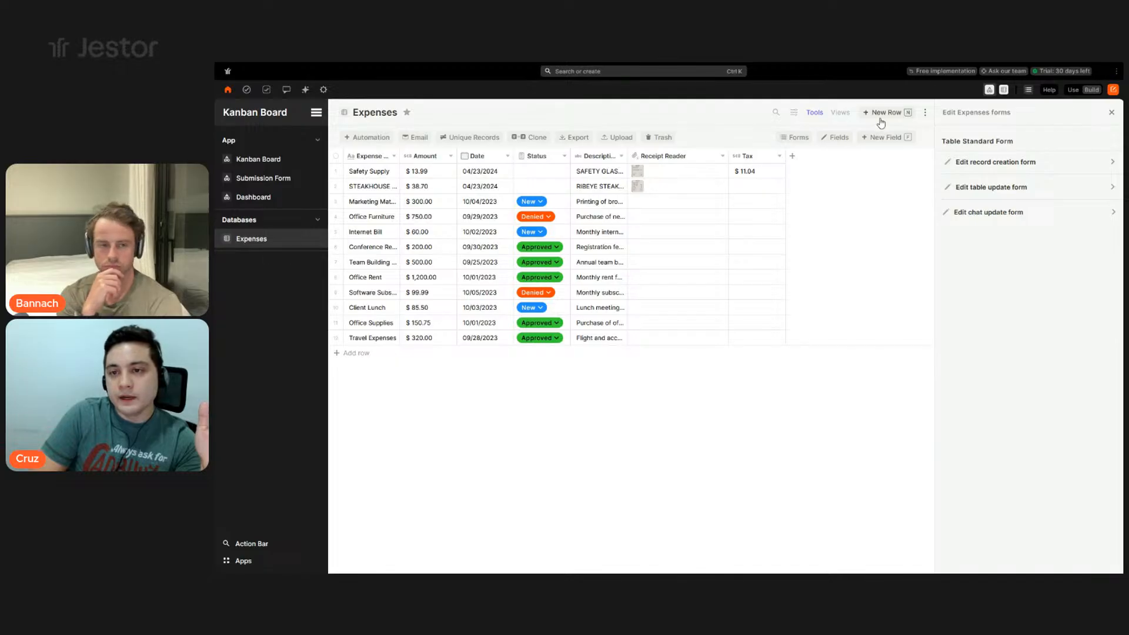
pyautogui.press('n')
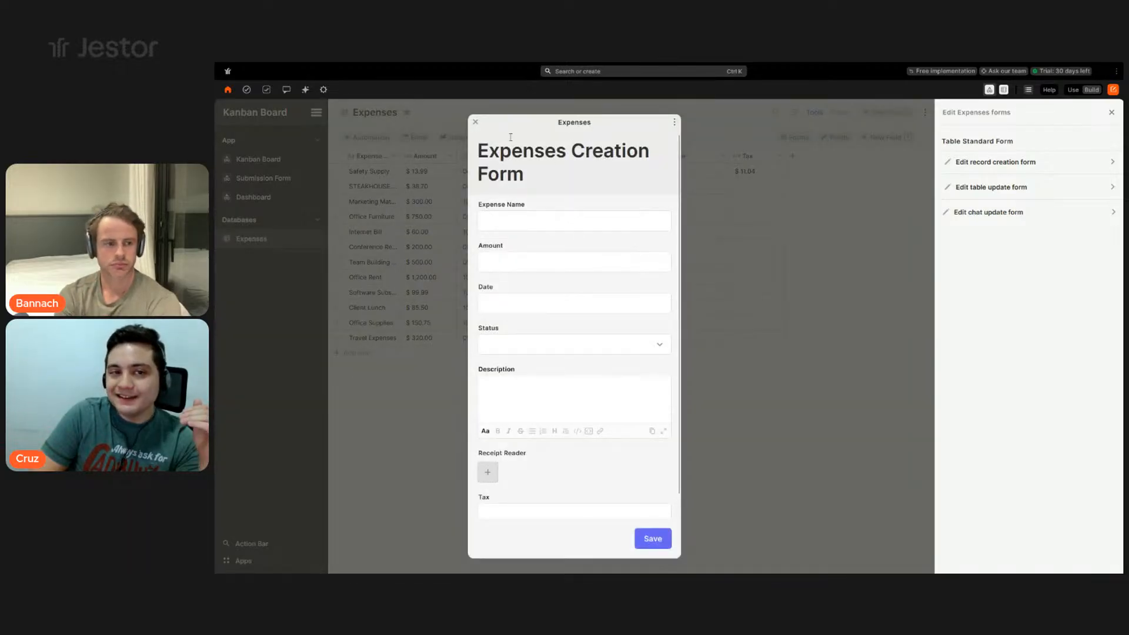
pyautogui.click(475, 123)
pyautogui.click(1111, 112)
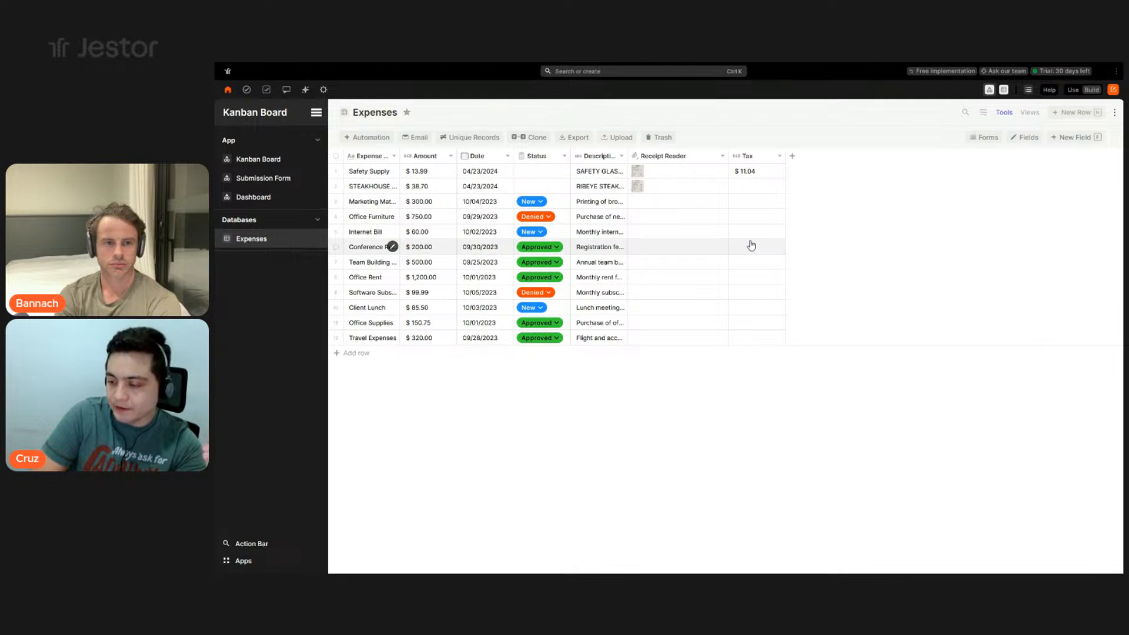
# - View the app's Submission Form page and its Kanban Board page
pyautogui.click(252, 178)
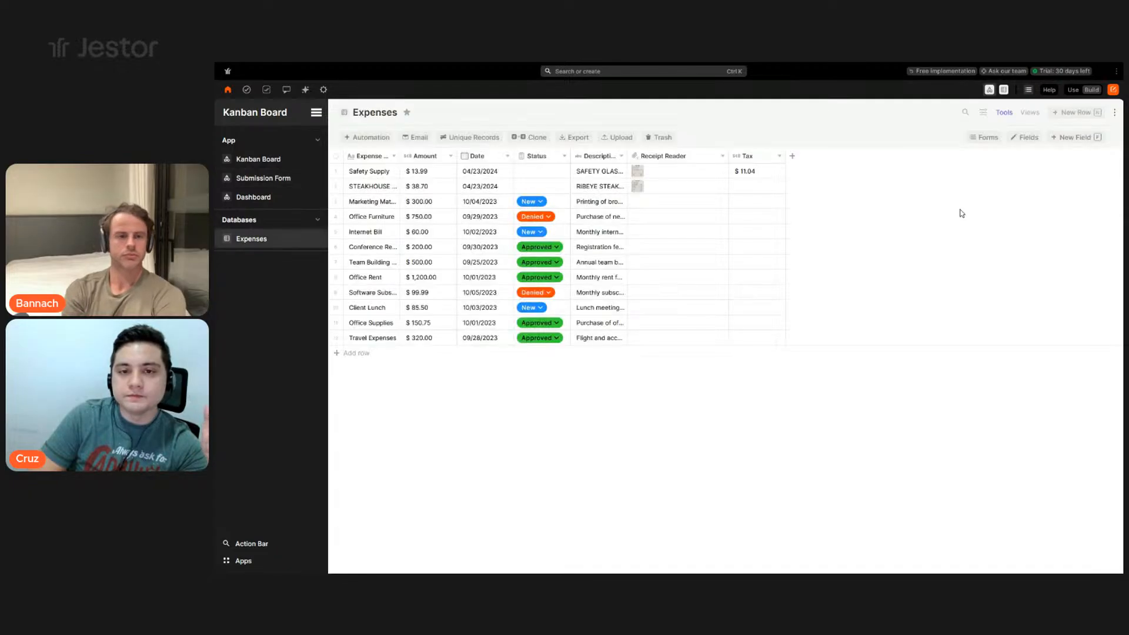
pyautogui.click(275, 179)
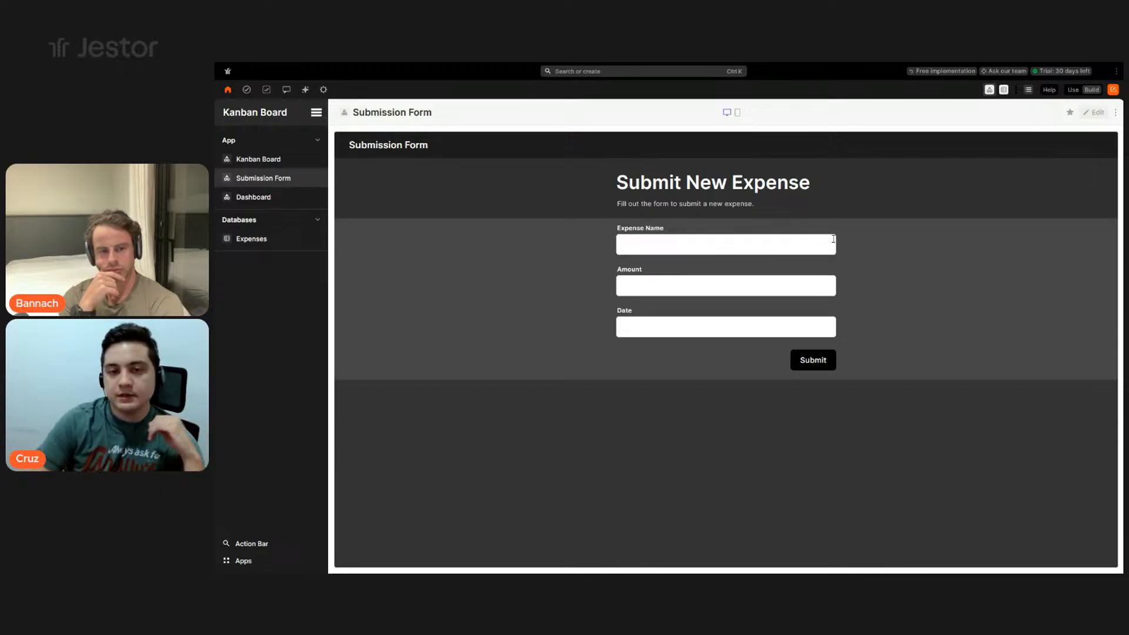
pyautogui.click(284, 169)
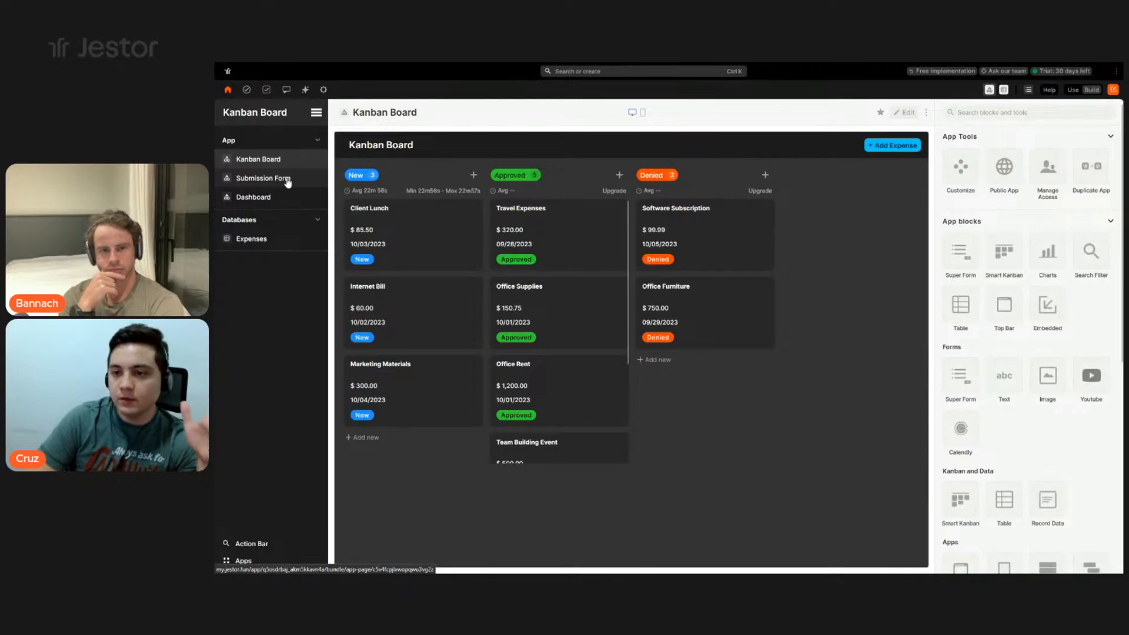
# - Edit the Submission Form page to use a white background and disable page scrolling in desktop
pyautogui.click(287, 181)
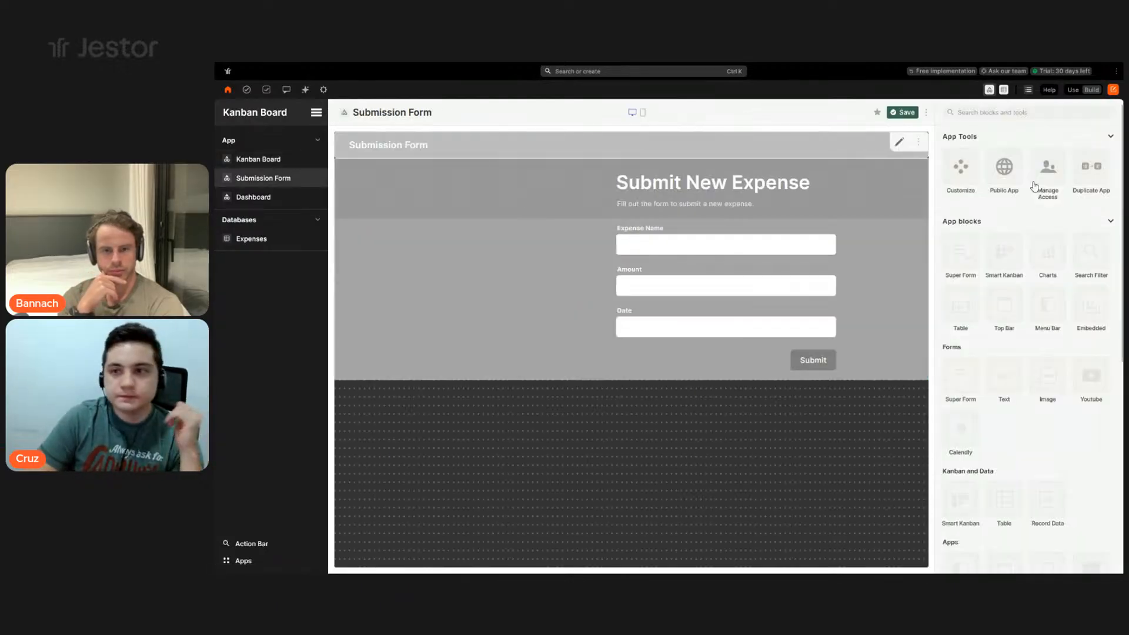
pyautogui.click(1094, 112)
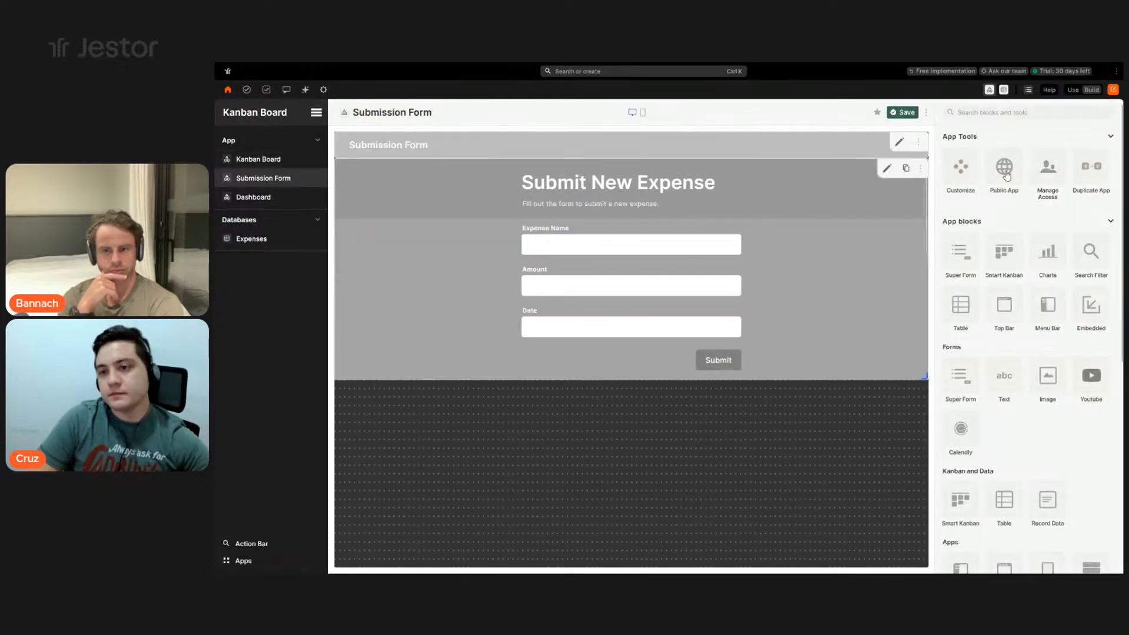
pyautogui.click(969, 184)
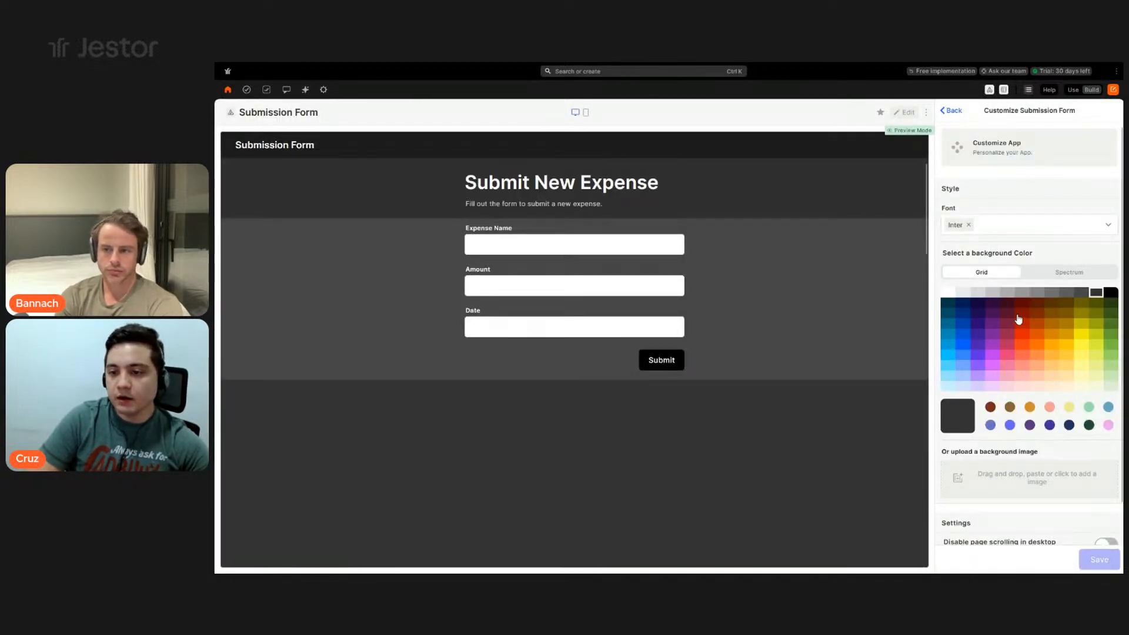
pyautogui.click(946, 296)
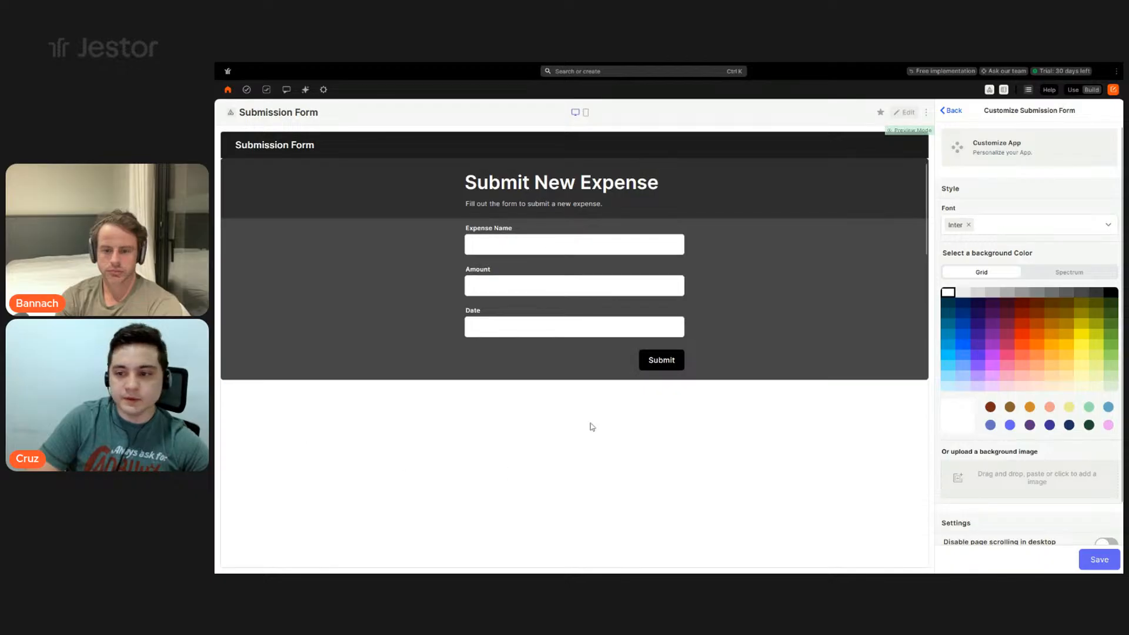
pyautogui.scroll(-1, 1033, 307)
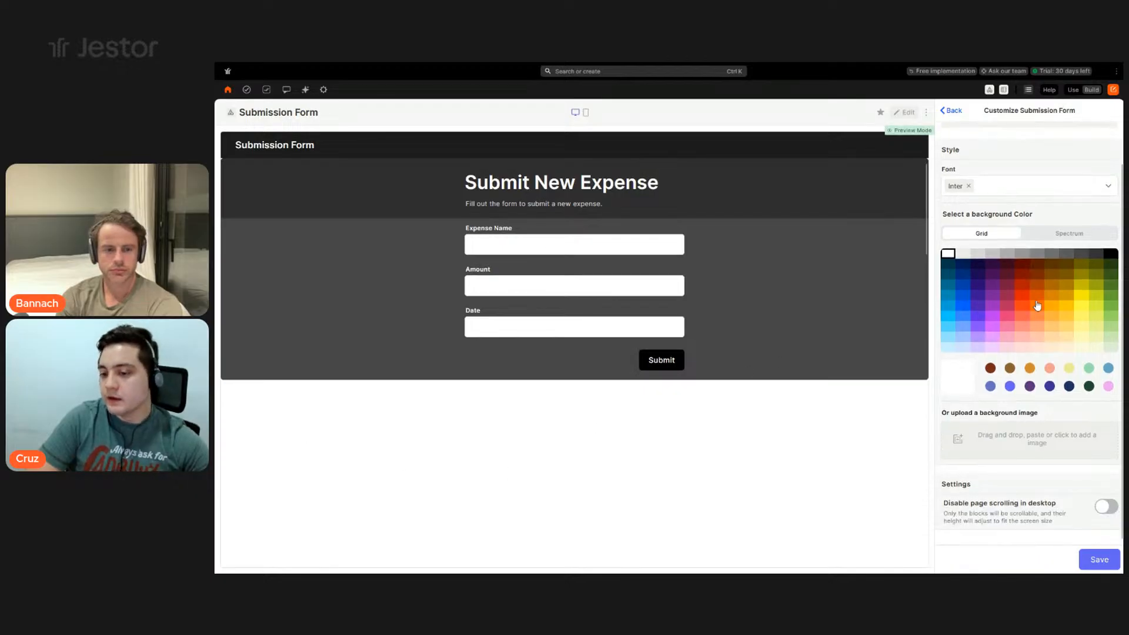
pyautogui.click(1108, 509)
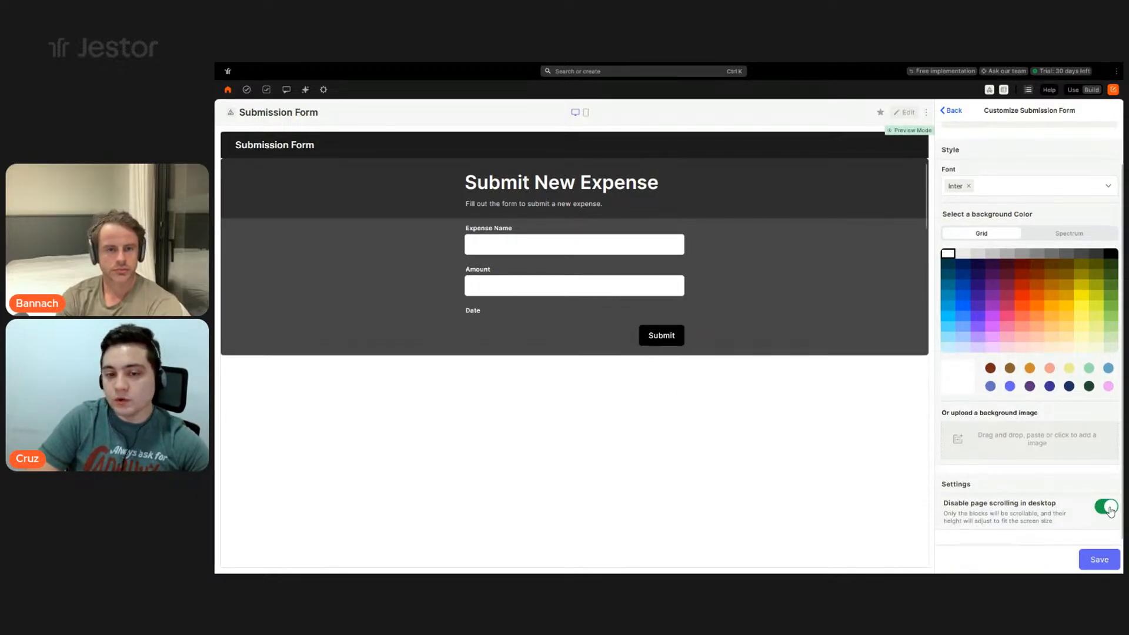
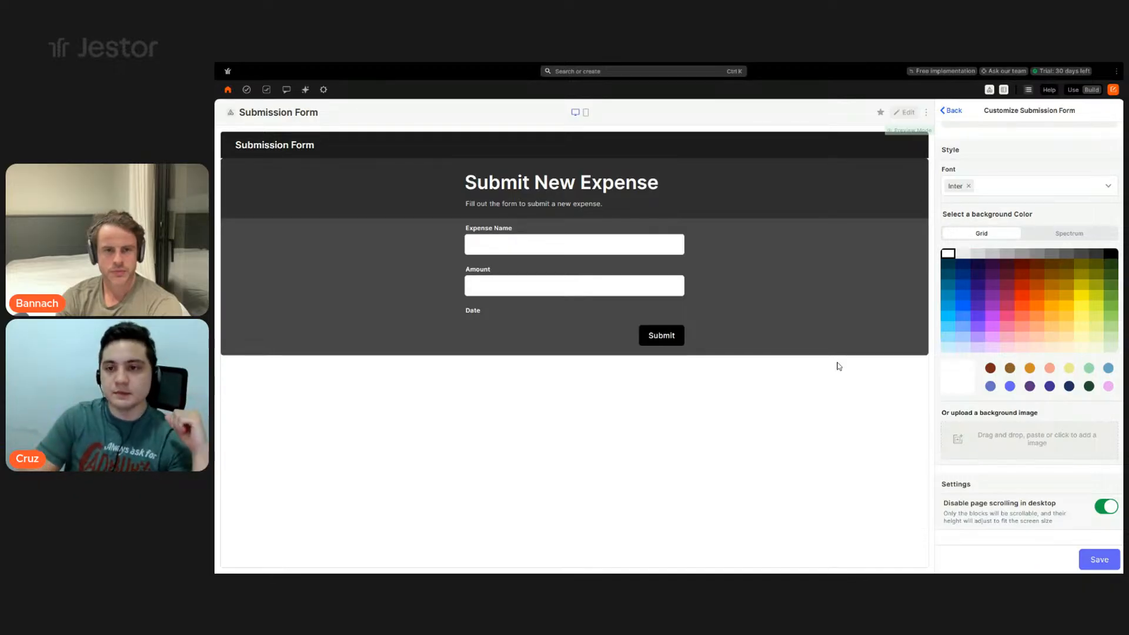
# - Make the page editable, extend the form block down to the visibility limit line and save the page customization
pyautogui.click(900, 113)
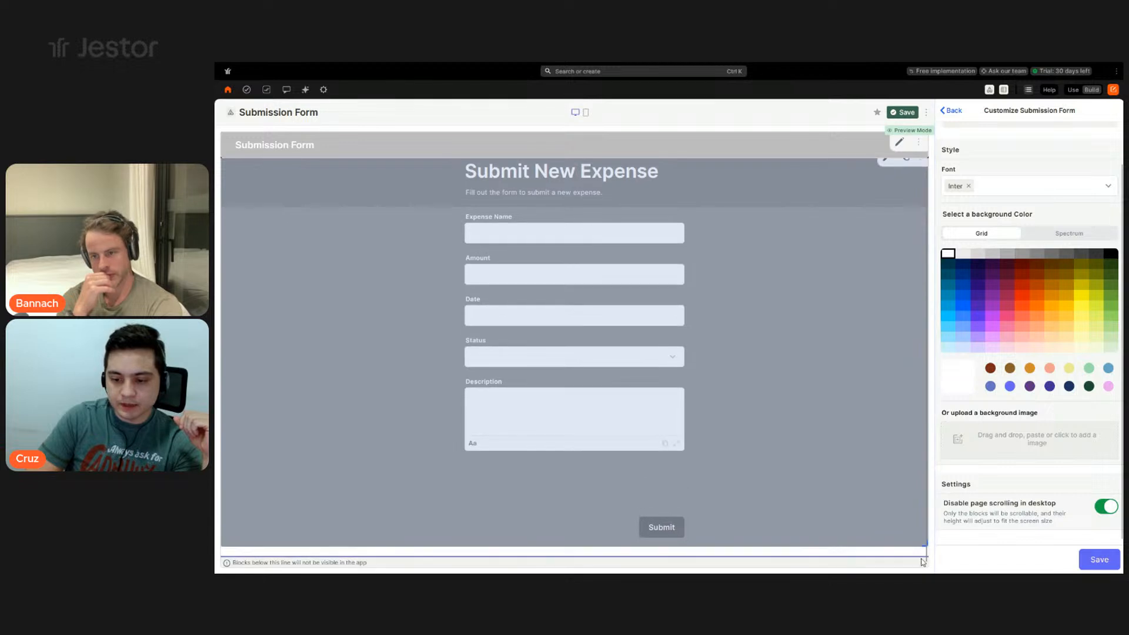
pyautogui.moveTo(926, 554); pyautogui.dragTo(926, 555)
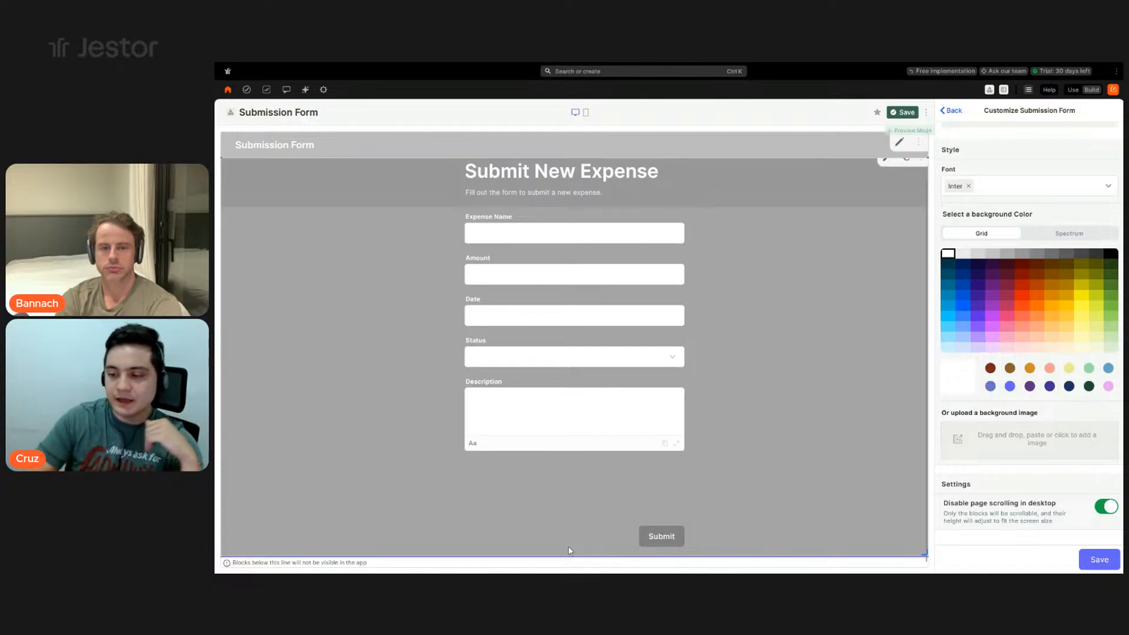
pyautogui.scroll(1, 1046, 482)
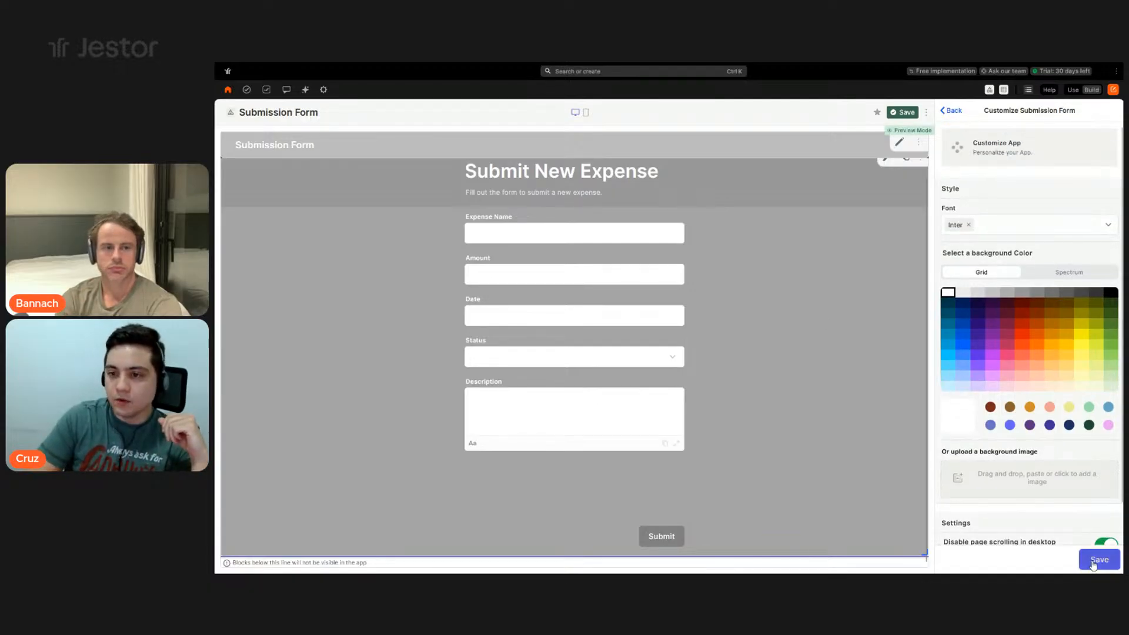
pyautogui.click(1093, 563)
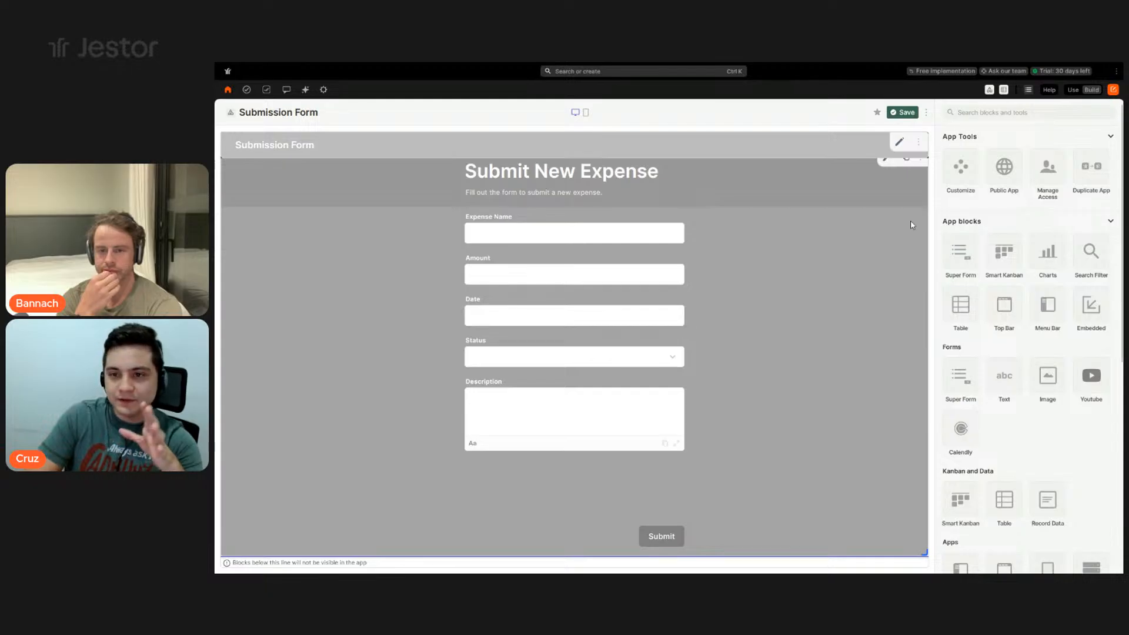
# - Rename the Submit New Expense form block as "Expense Form"
pyautogui.scroll(1, 850, 225)
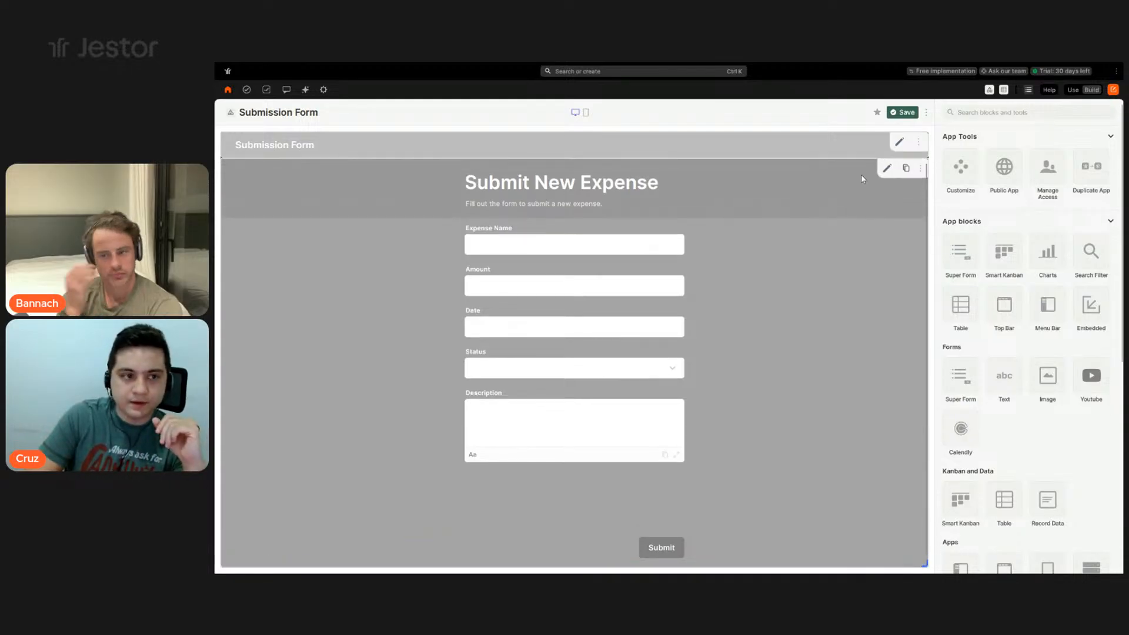
pyautogui.click(886, 168)
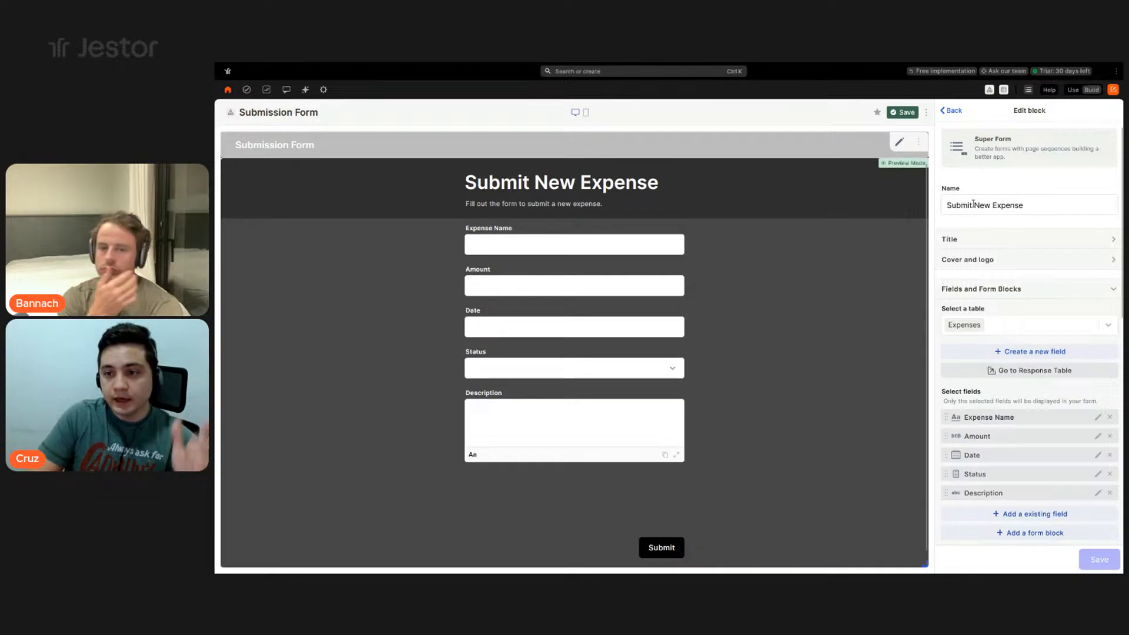
pyautogui.doubleClick(973, 204)
pyautogui.hotkey('ctrl', 'a')
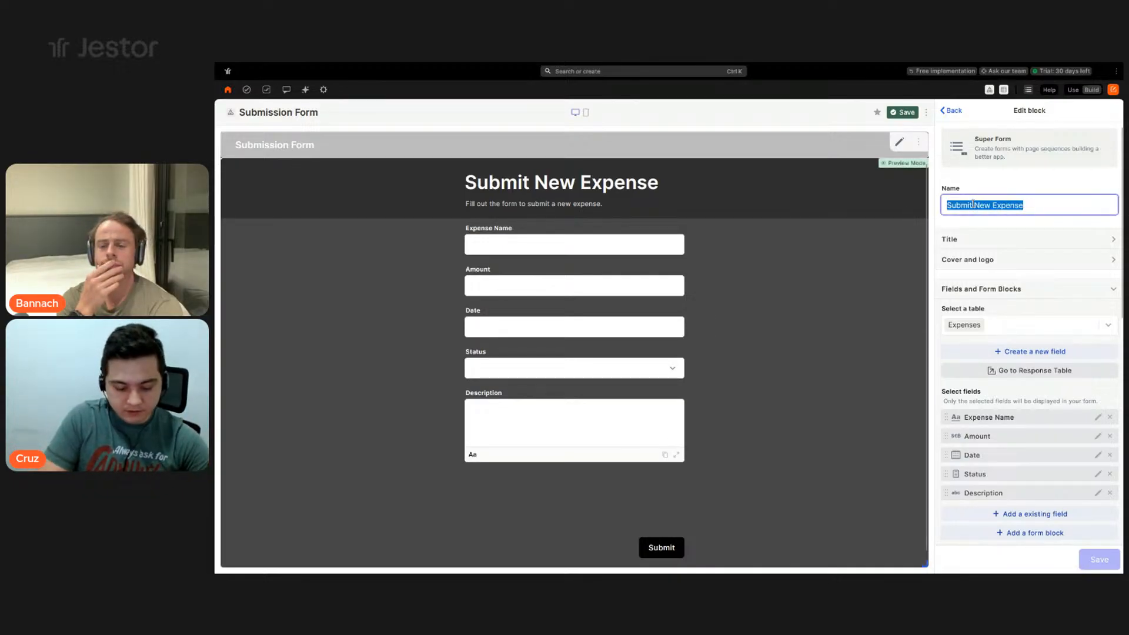
pyautogui.write('Ex')
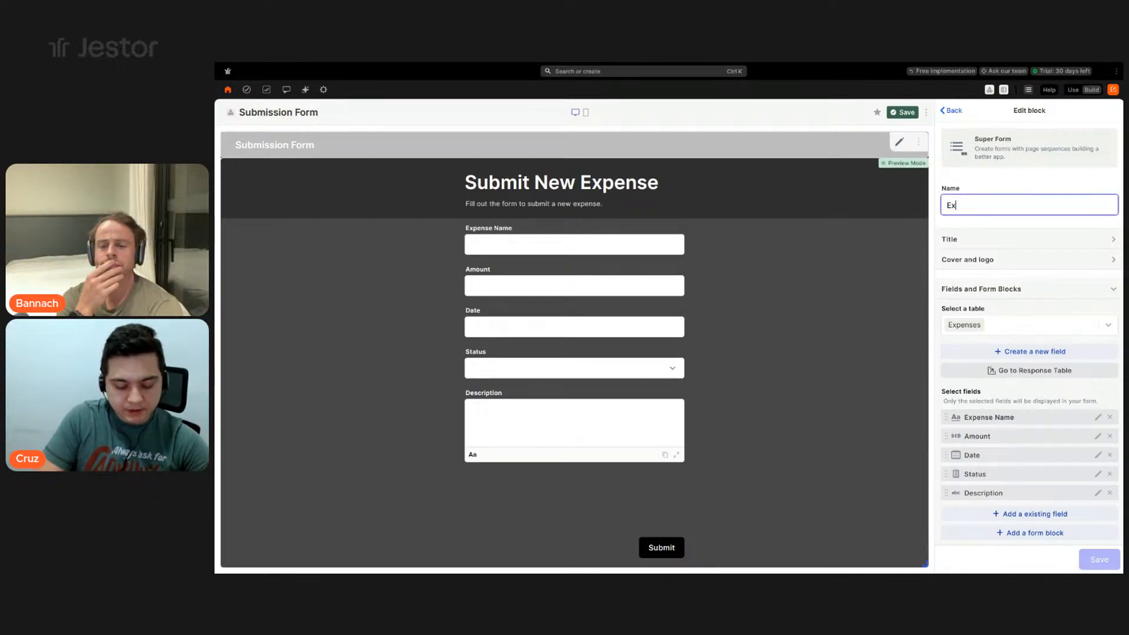
pyautogui.write('pense Form')
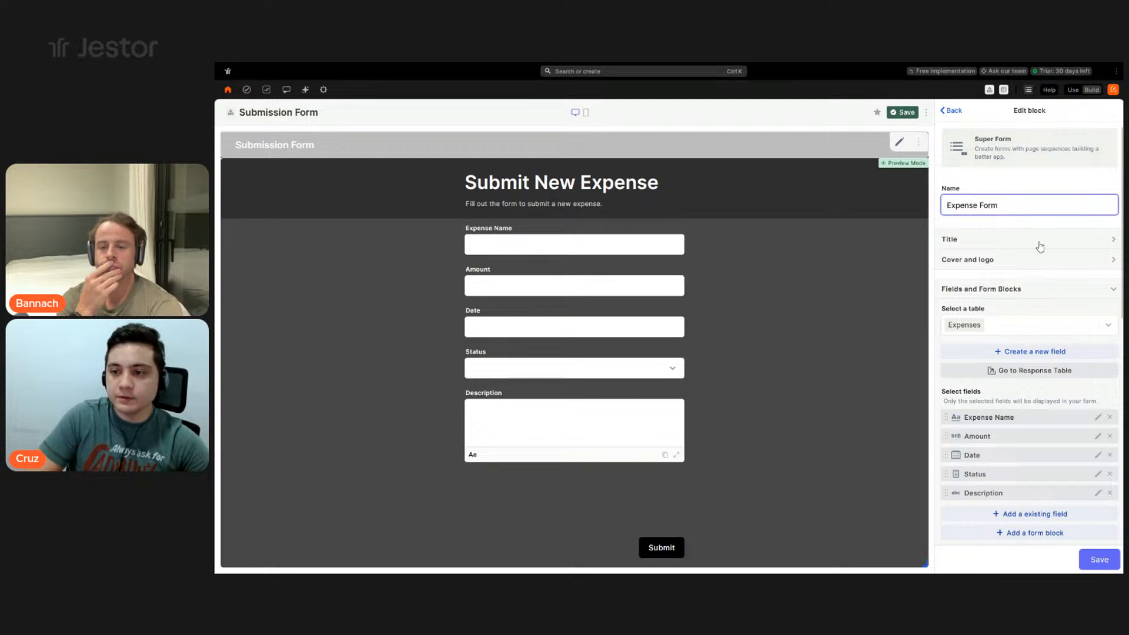
# - Set the form's custom title to "Expense Submission Form"
pyautogui.click(1001, 244)
pyautogui.tripleClick(998, 280)
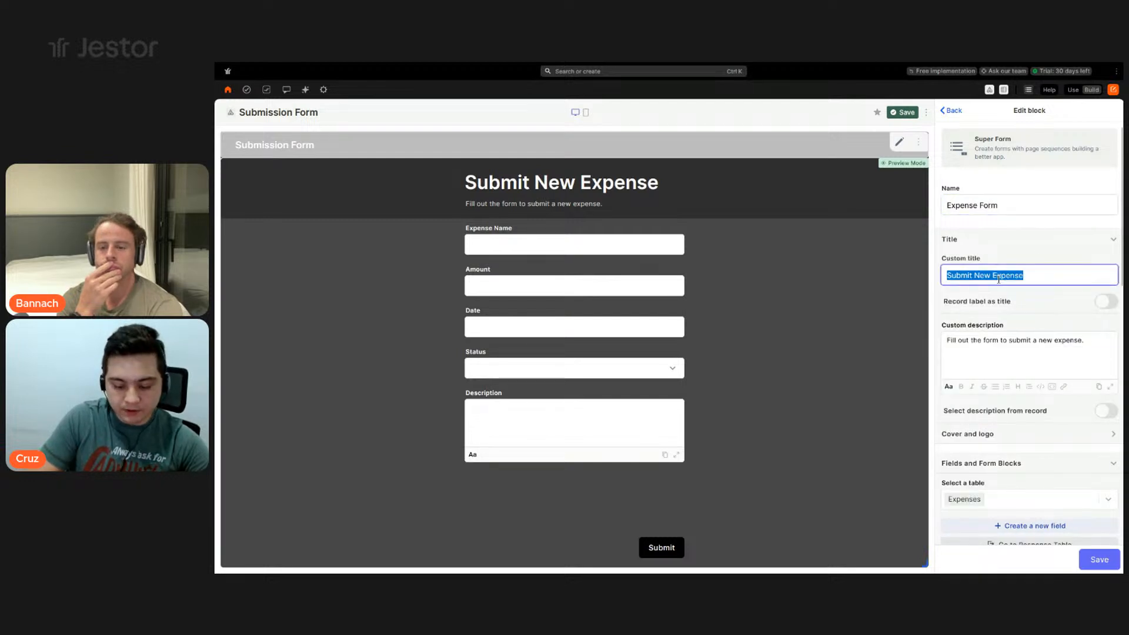
pyautogui.press('Left')
pyautogui.write('e')
pyautogui.press('BackSpace')
pyautogui.tripleClick(1037, 274)
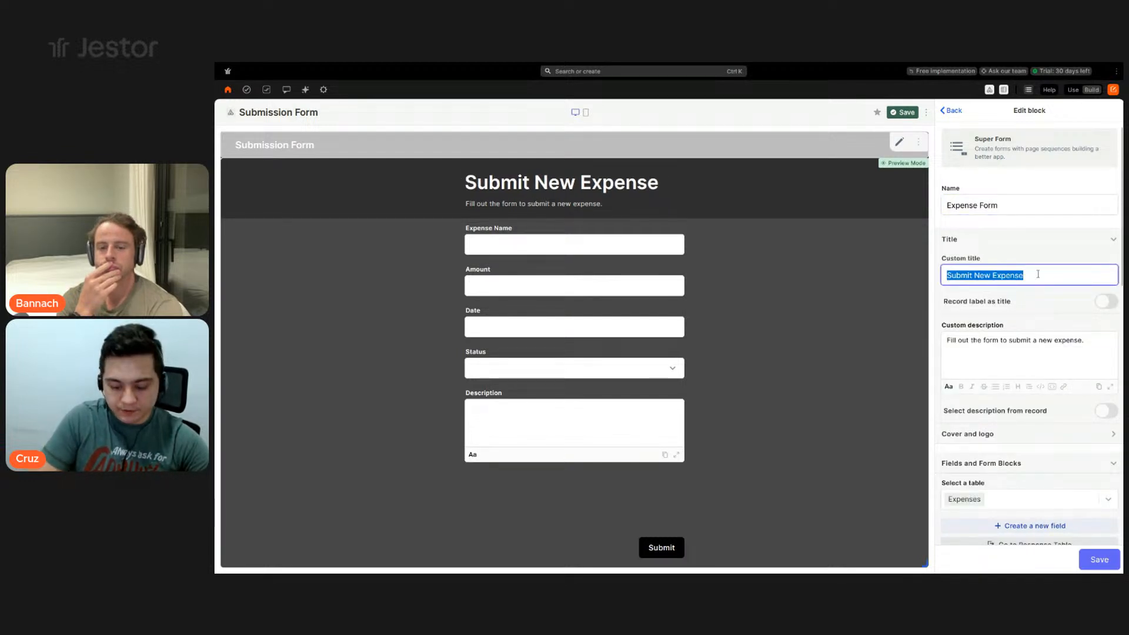
pyautogui.write('Expense')
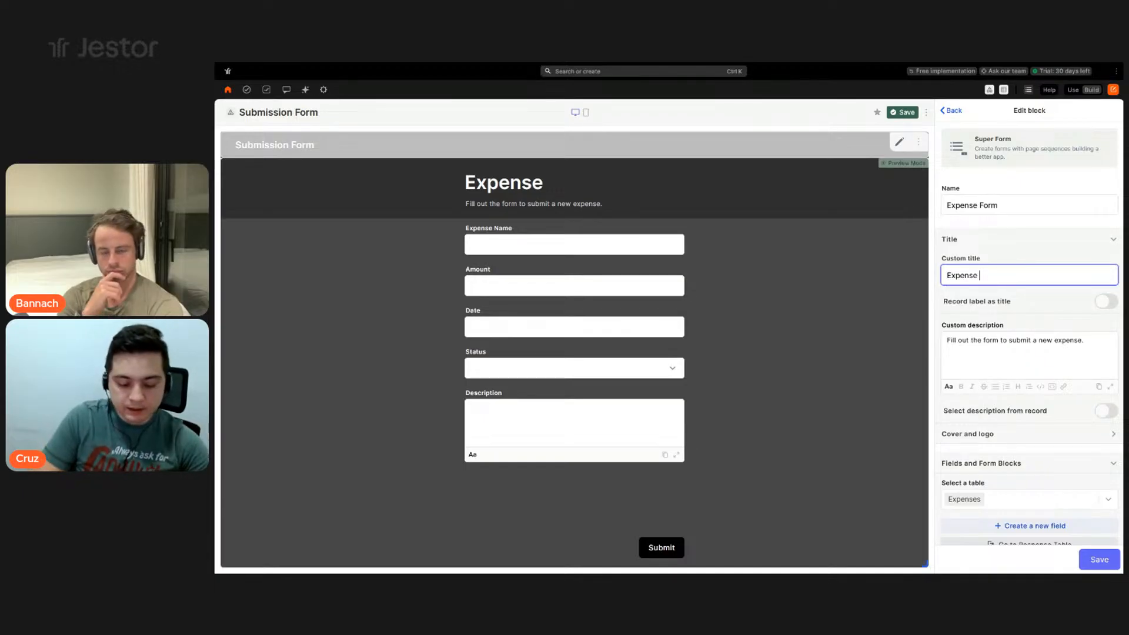
pyautogui.write('Form')
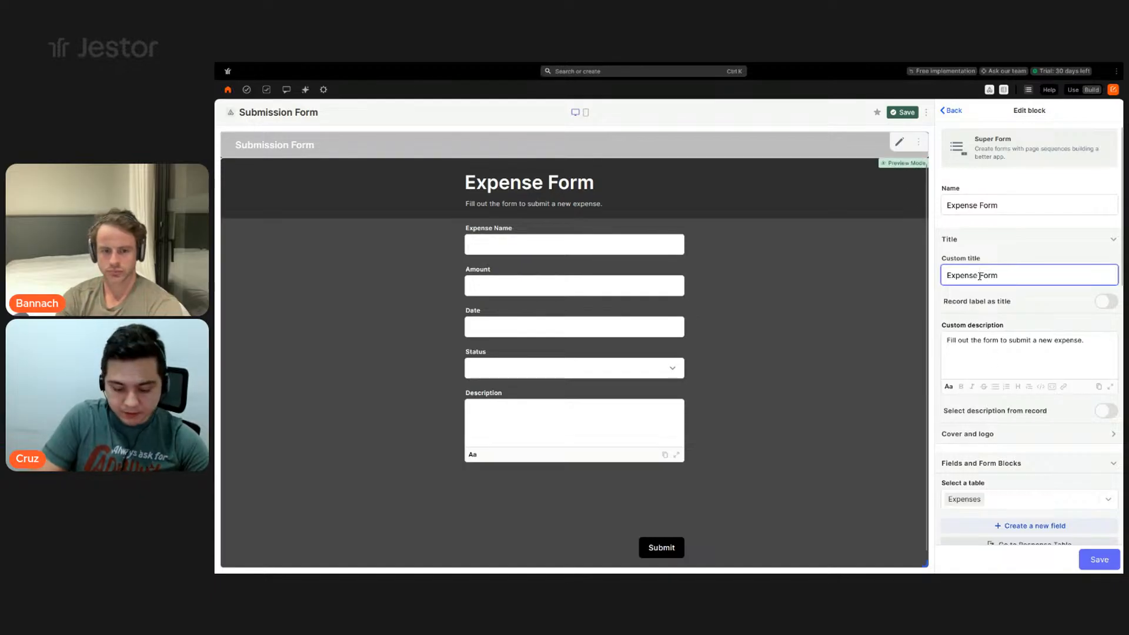
pyautogui.write('Submission')
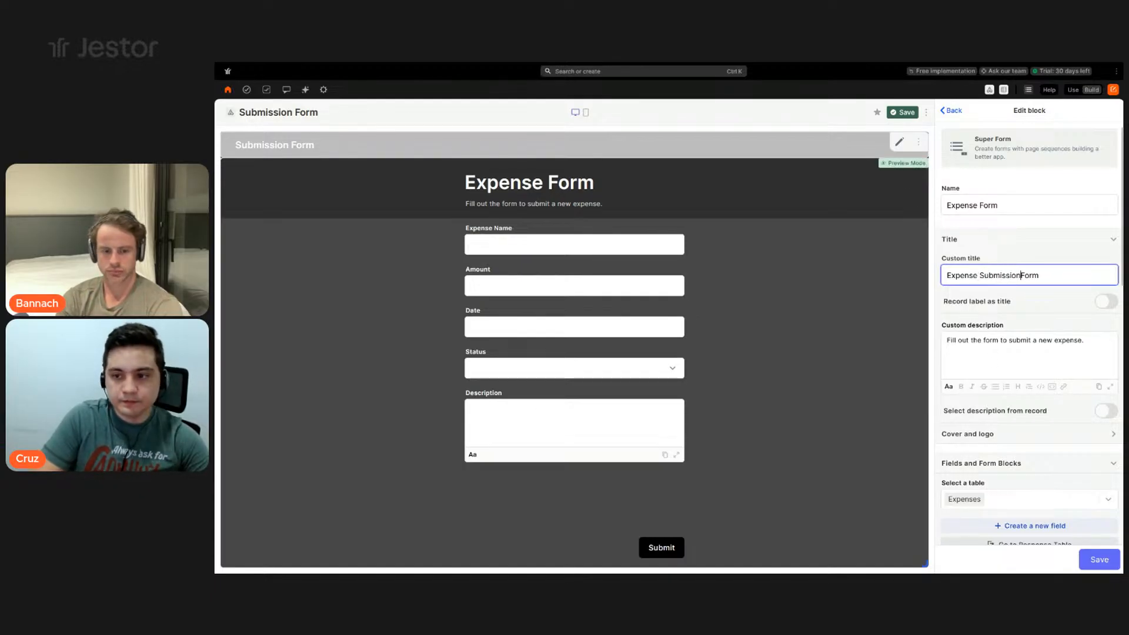
pyautogui.click(989, 347)
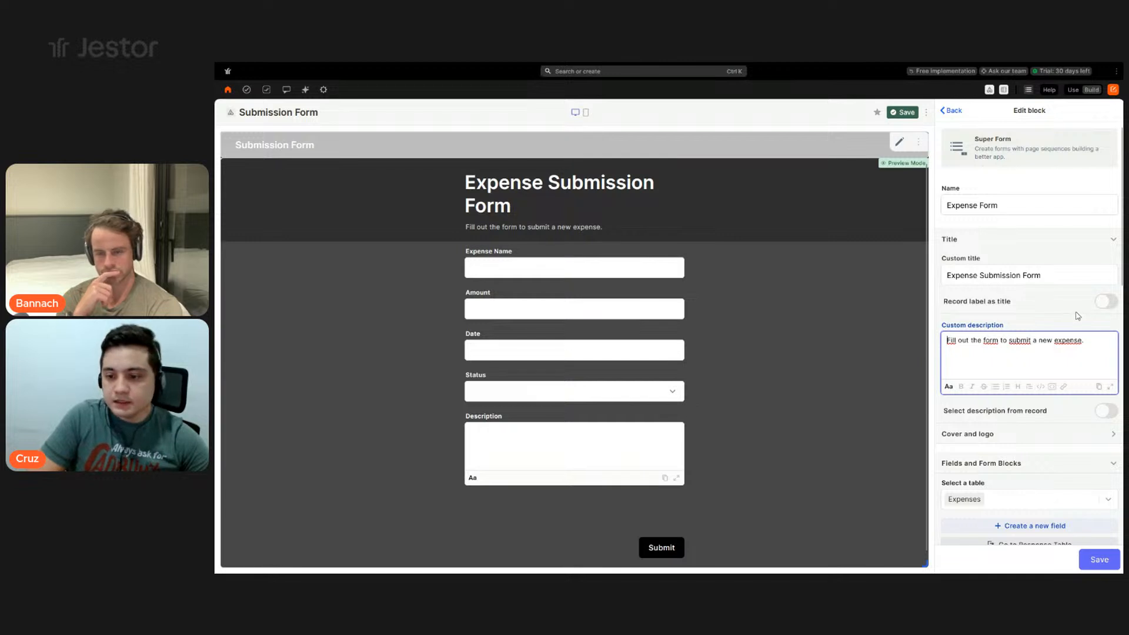
# - Remove the Expense Name, Amount, Date and Description fields from the form, keeping only Status
pyautogui.scroll(-5, 1077, 316)
pyautogui.scroll(-1, 1078, 316)
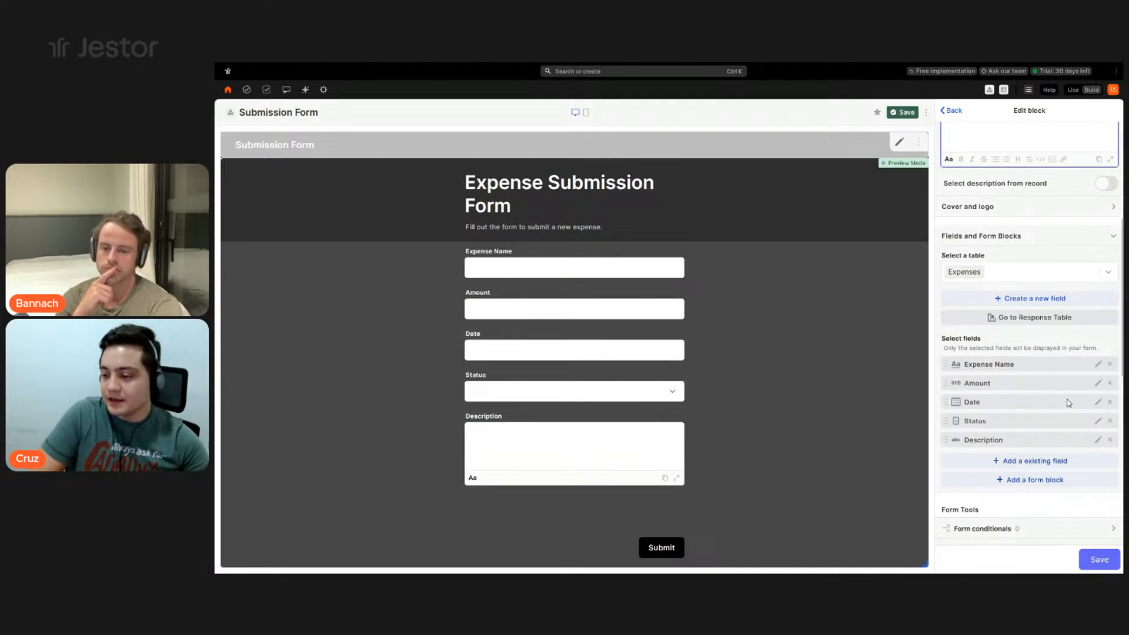
pyautogui.click(1109, 365)
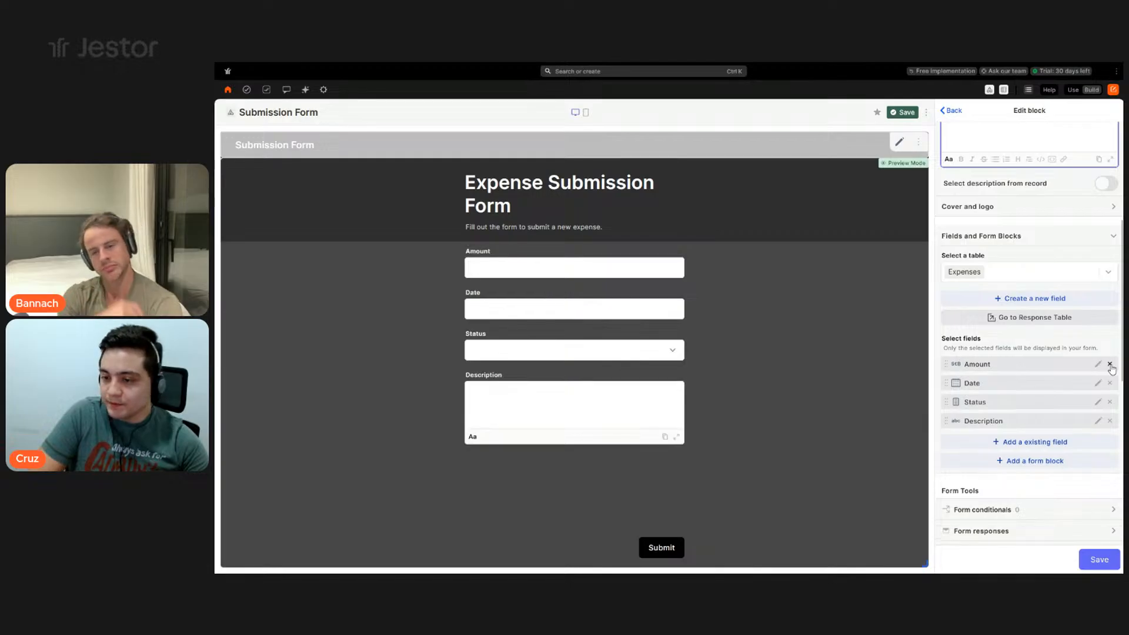
pyautogui.click(1109, 364)
pyautogui.click(1109, 365)
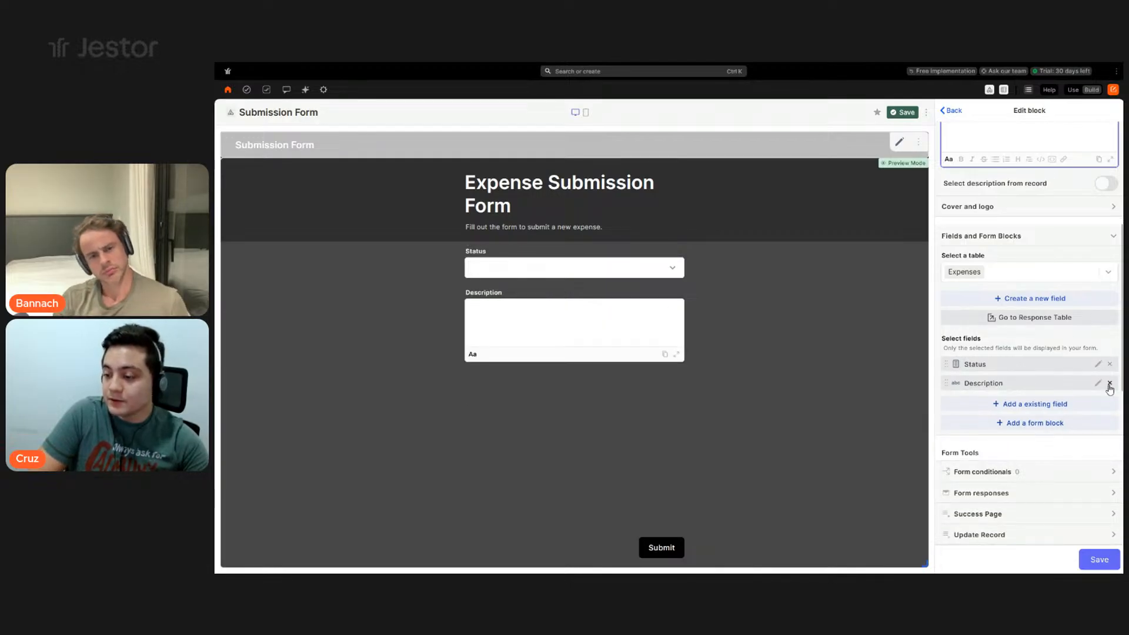
pyautogui.click(1109, 383)
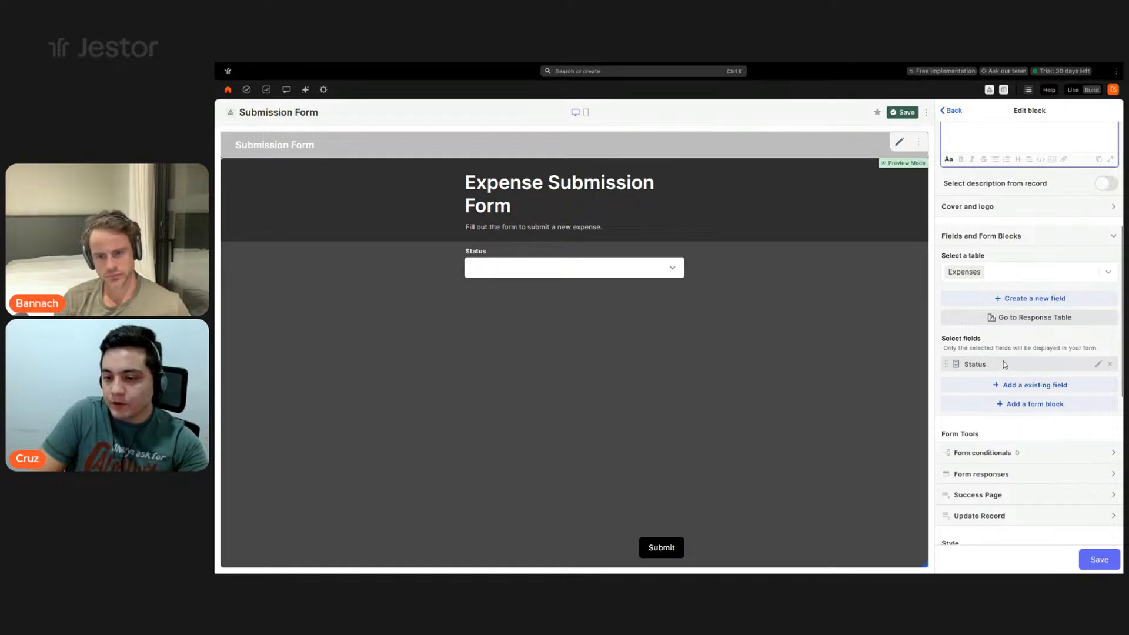
# - Add the existing Receipt Reader field to the form and place it above Status
pyautogui.click(1047, 392)
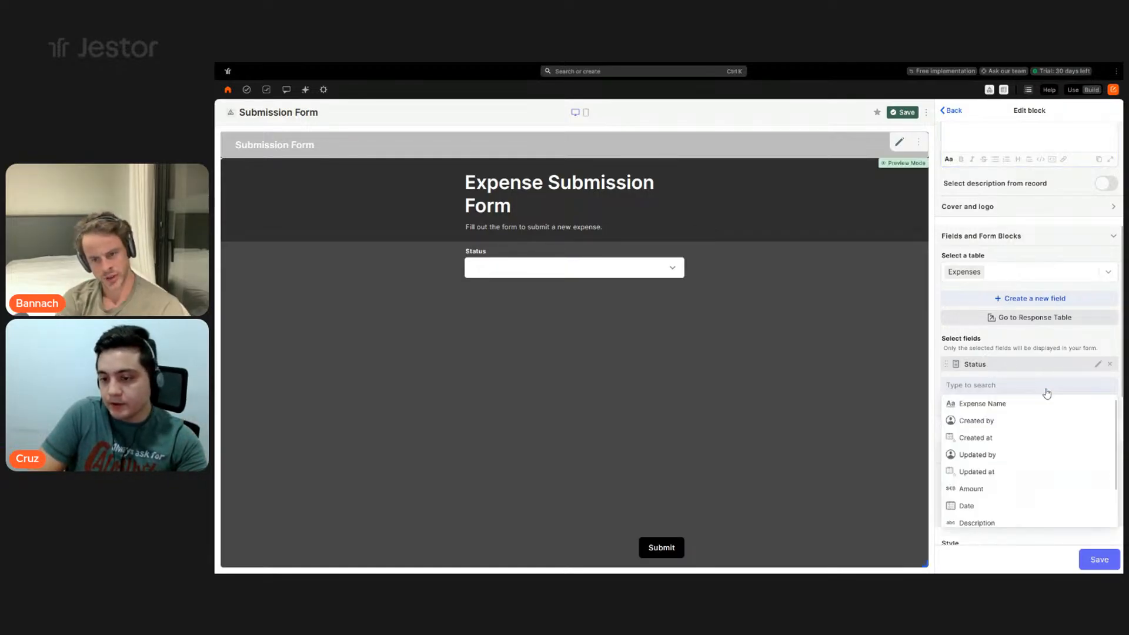
pyautogui.scroll(-2, 1032, 458)
pyautogui.click(999, 503)
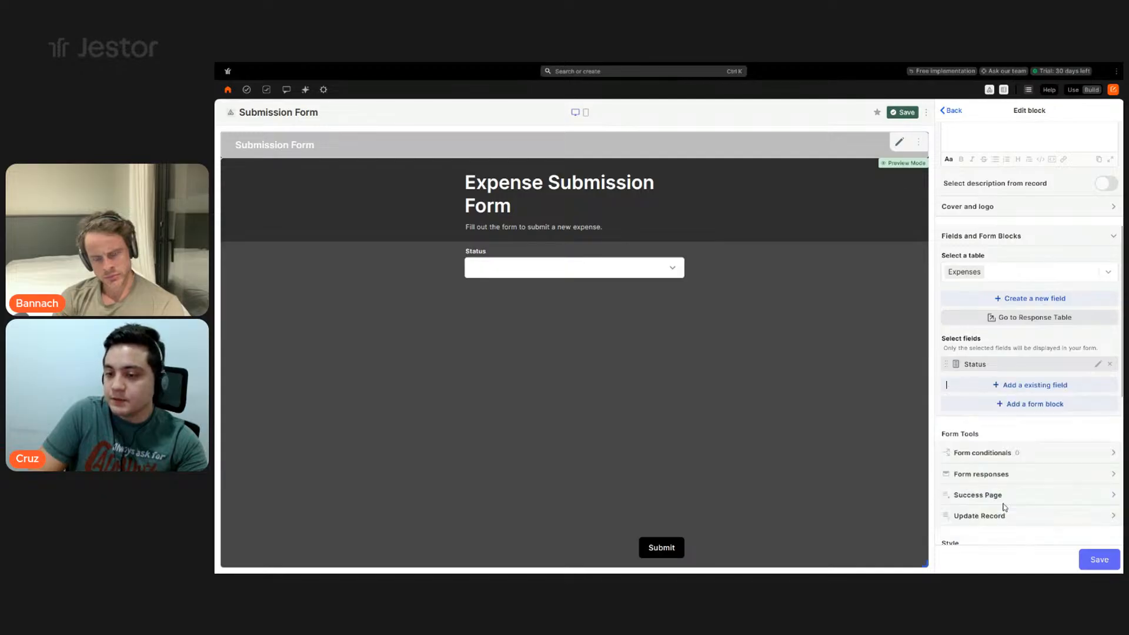
pyautogui.moveTo(998, 388); pyautogui.dragTo(1000, 368)
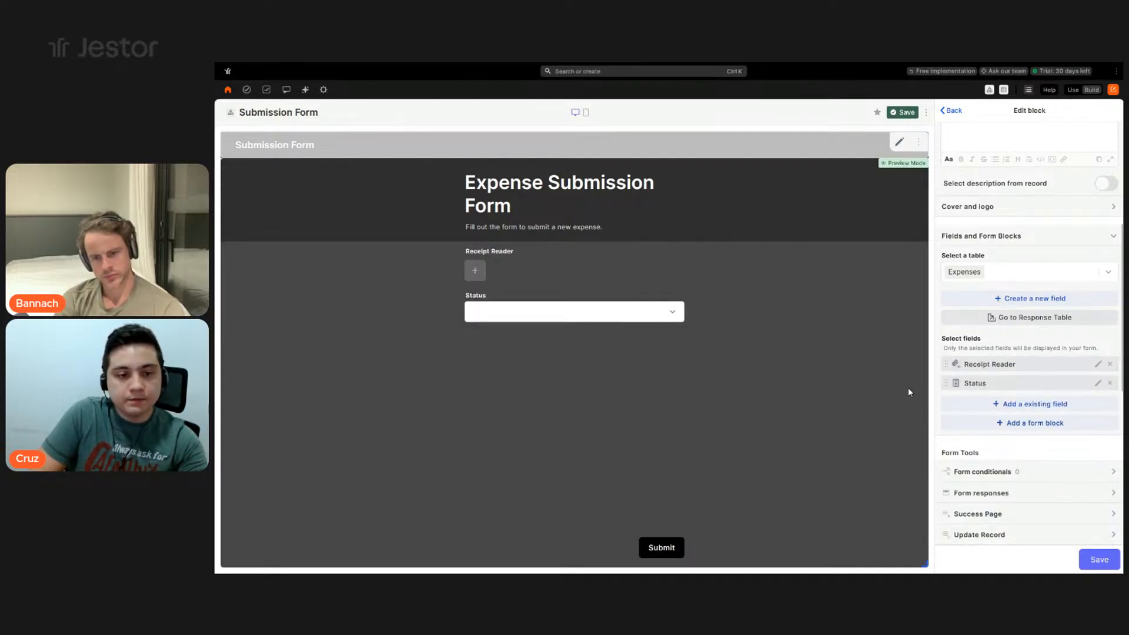
# - Add a Section block to the form and title it "Expense Reader"
pyautogui.click(1000, 423)
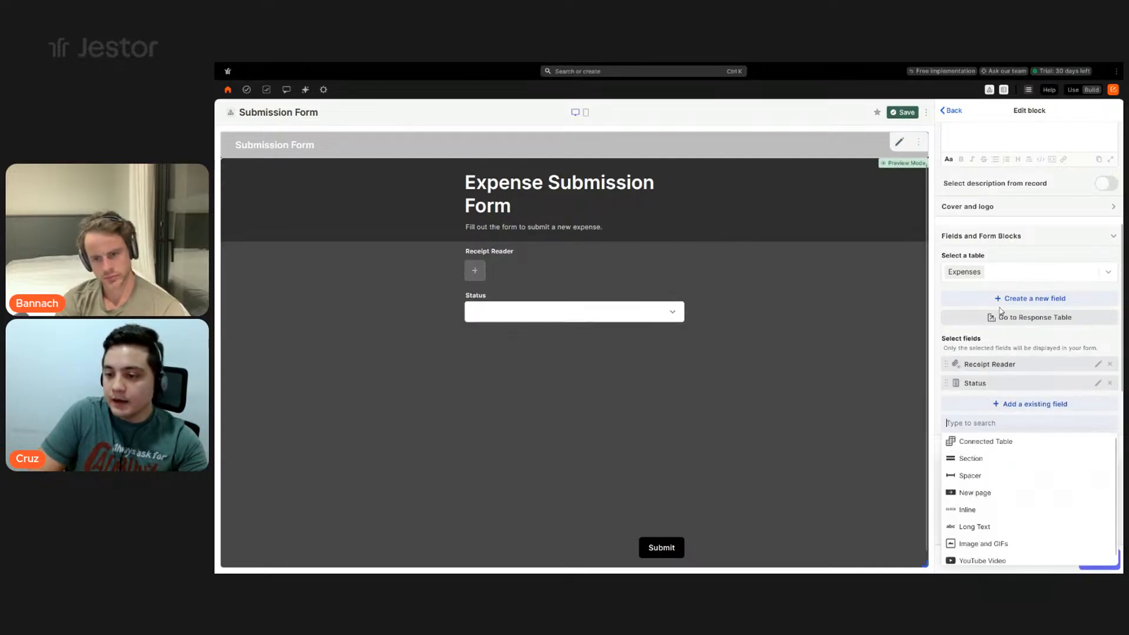
pyautogui.click(988, 460)
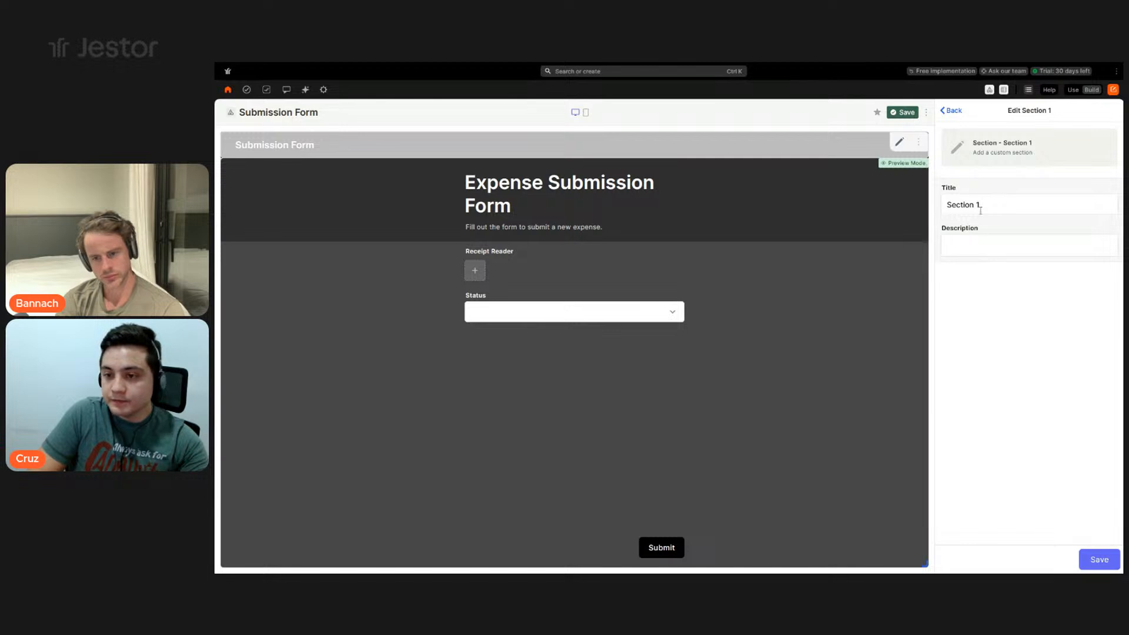
pyautogui.tripleClick(981, 205)
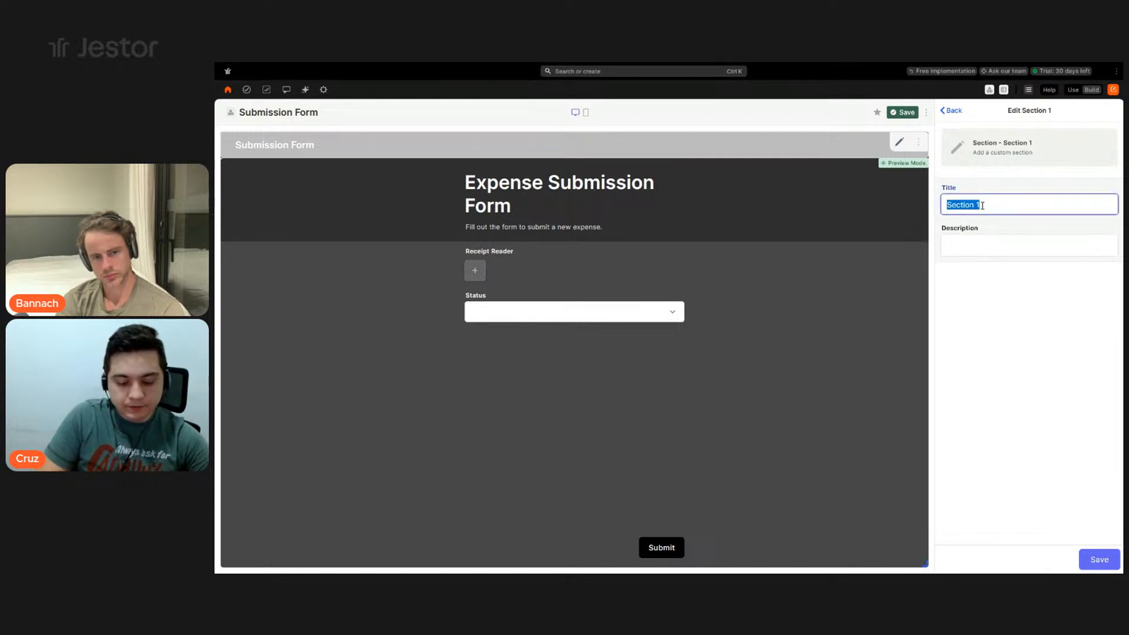
pyautogui.write('Expense Reader')
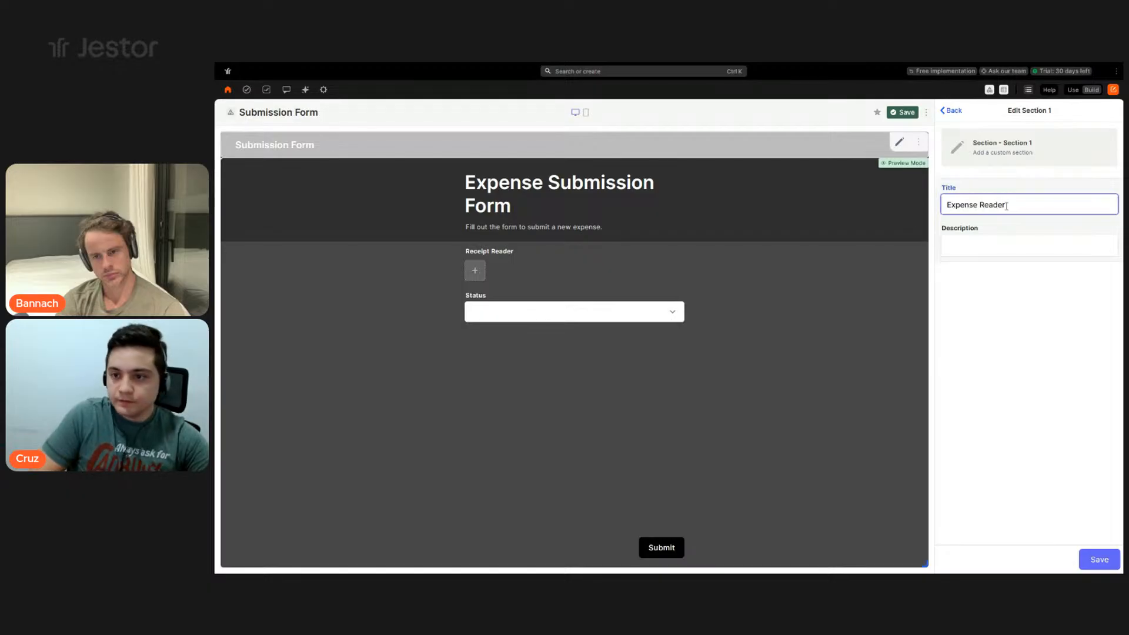
# - Describe the section as "This form is powered by AI. All you have to do is send a picture of the receipt." and move it above Receipt Reader
pyautogui.click(1005, 245)
pyautogui.write('This form ')
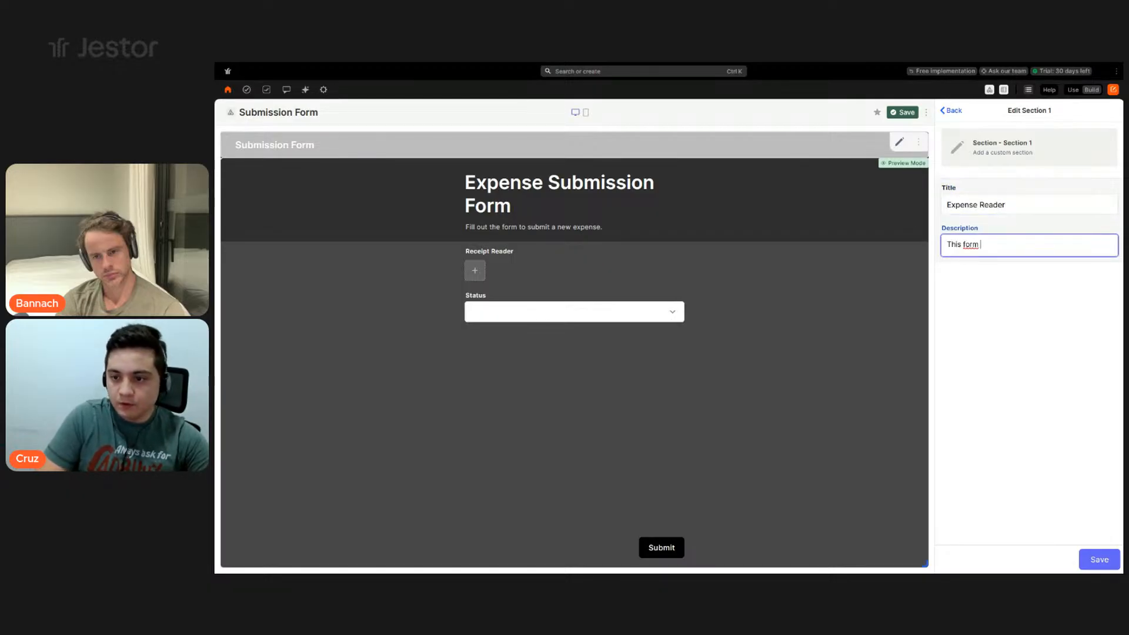
pyautogui.write('is powered by')
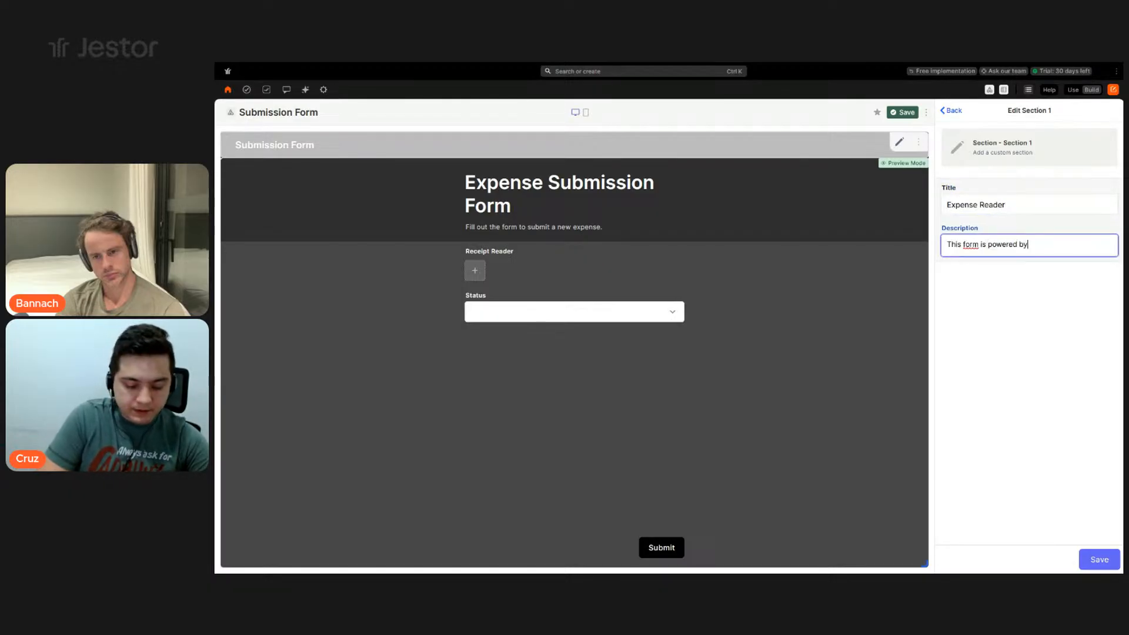
pyautogui.write(' AI. All you ')
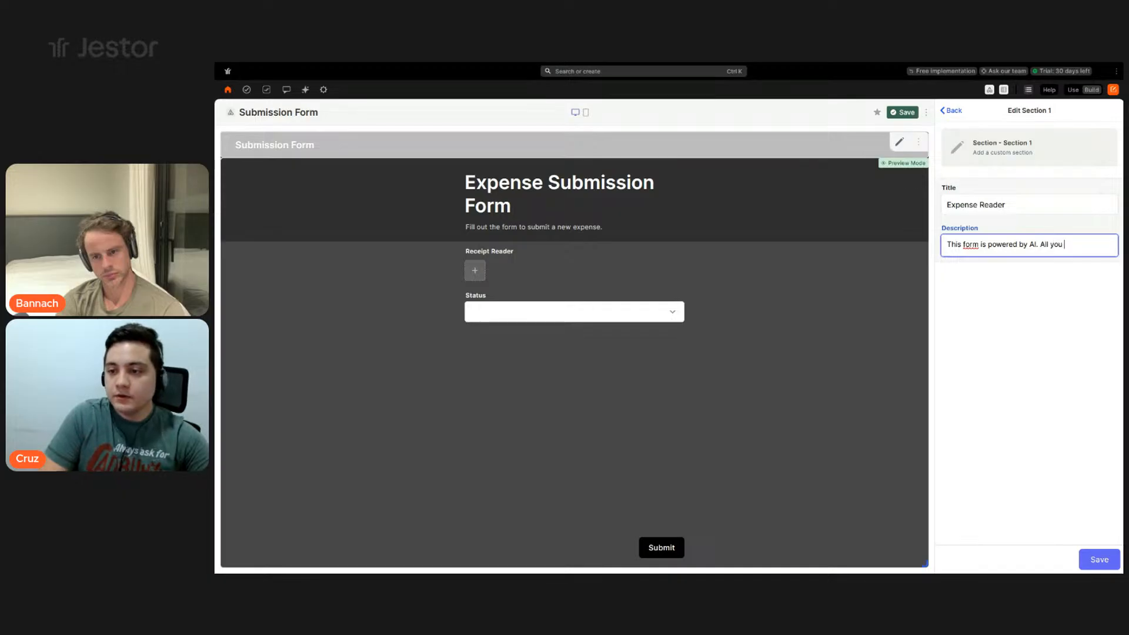
pyautogui.write('have to do is sent')
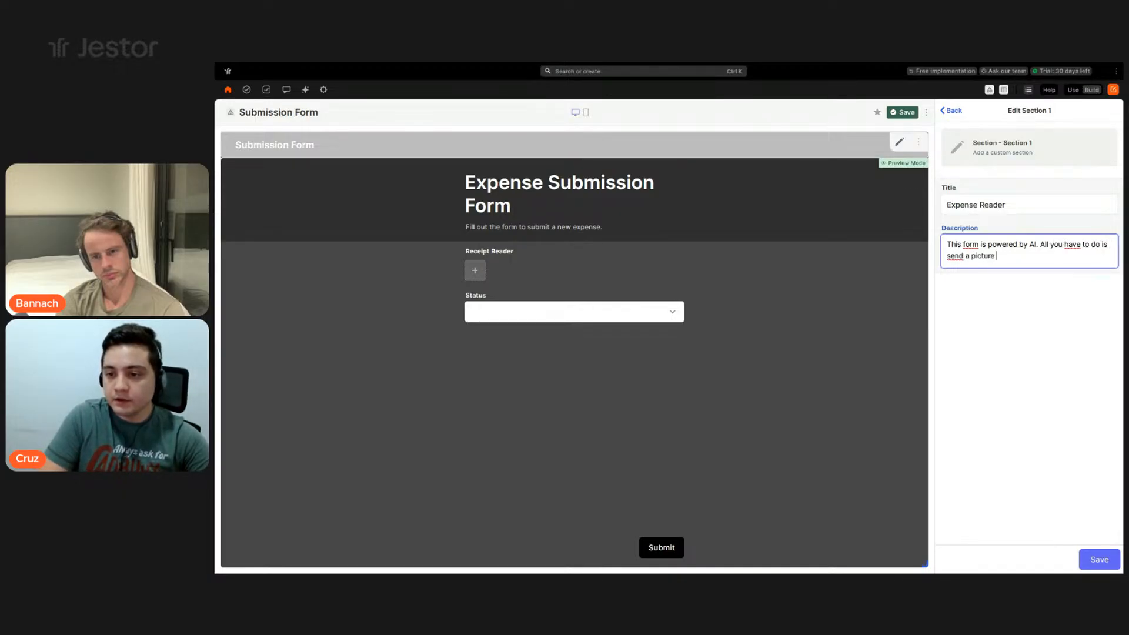
pyautogui.write(' a picture of the receipt.')
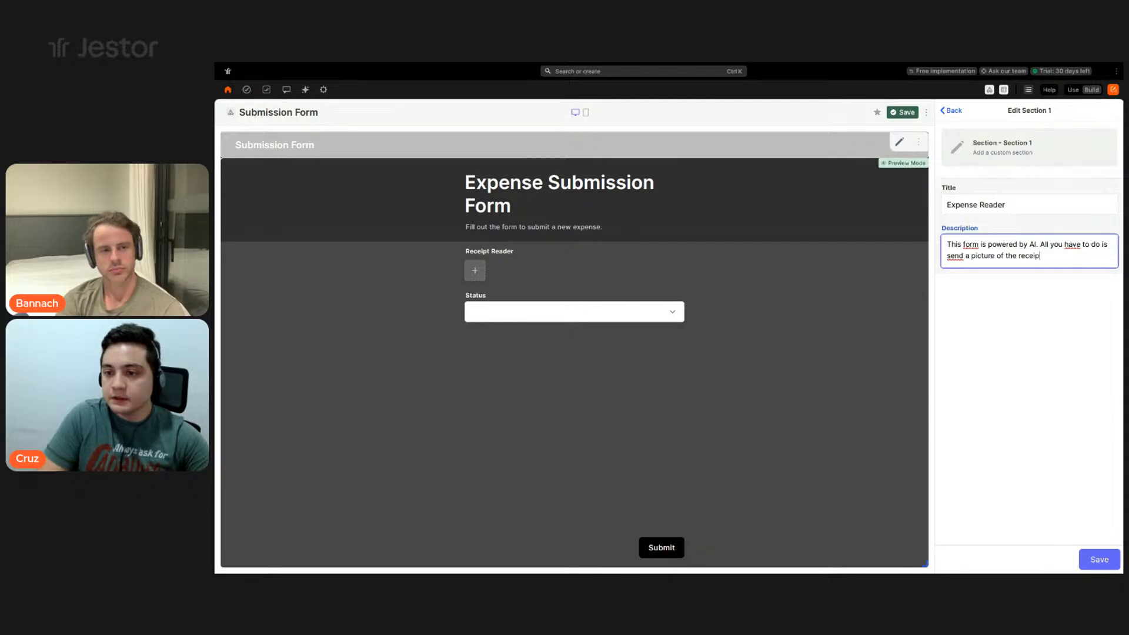
pyautogui.click(1095, 565)
pyautogui.moveTo(979, 402); pyautogui.dragTo(985, 364)
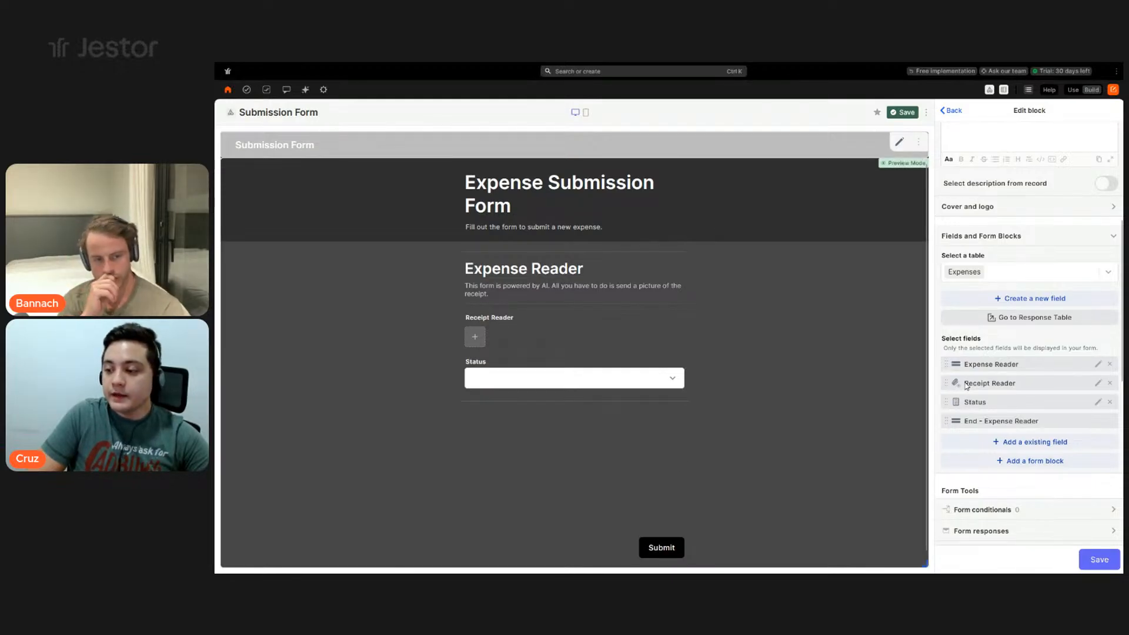
# - Give the form's Status field the predefined value New, hide the field and save its settings
pyautogui.click(595, 392)
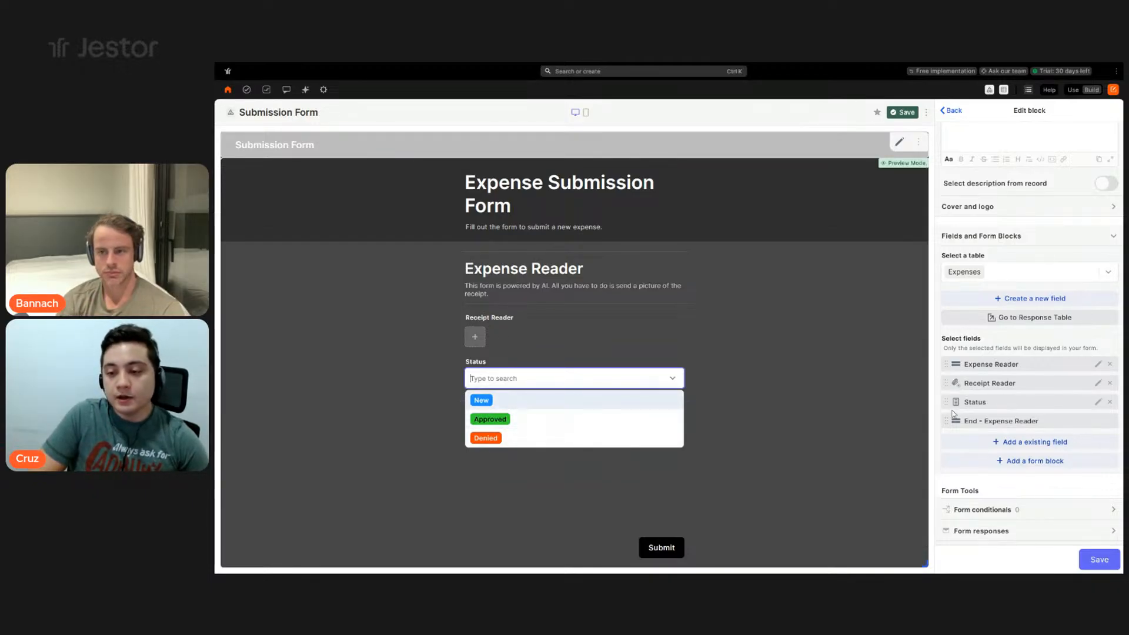
pyautogui.click(1097, 404)
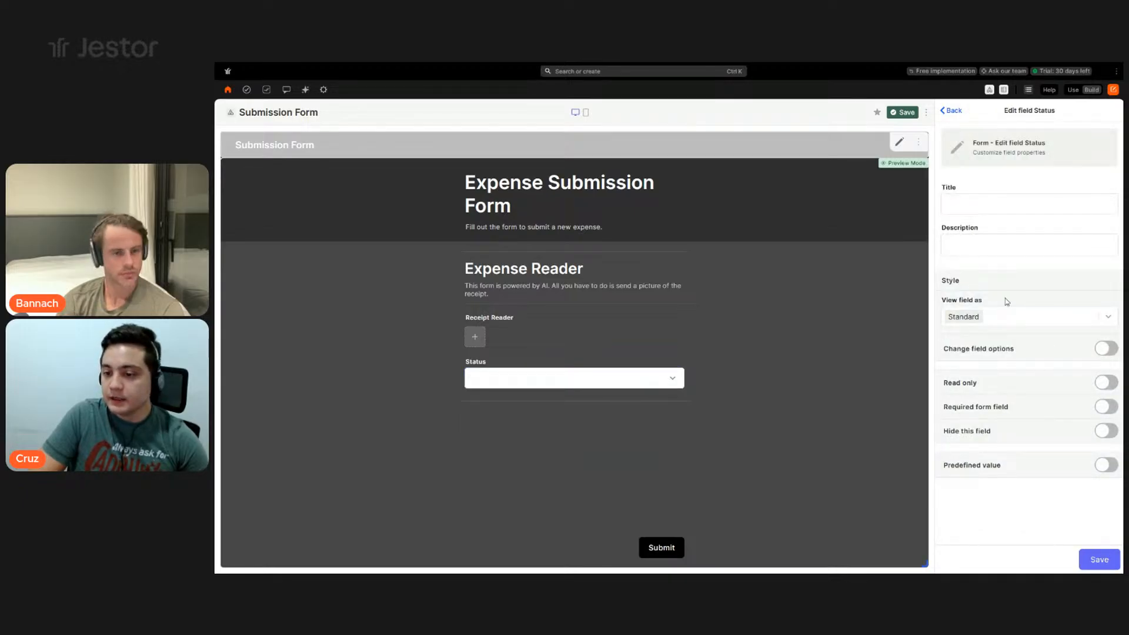
pyautogui.click(1033, 464)
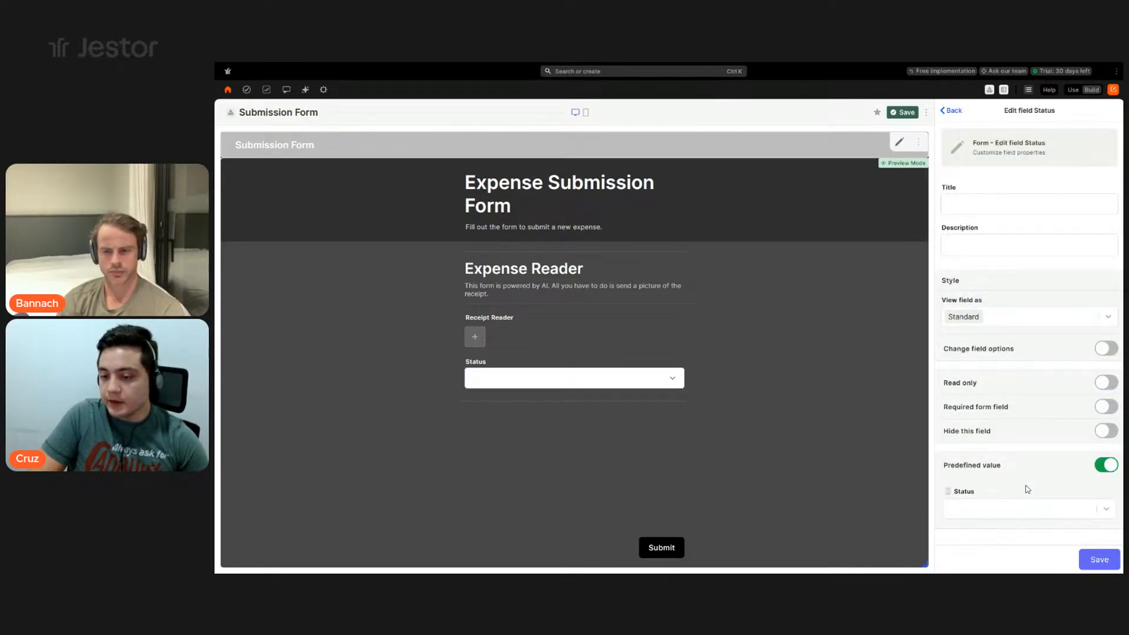
pyautogui.click(1034, 509)
pyautogui.click(1006, 530)
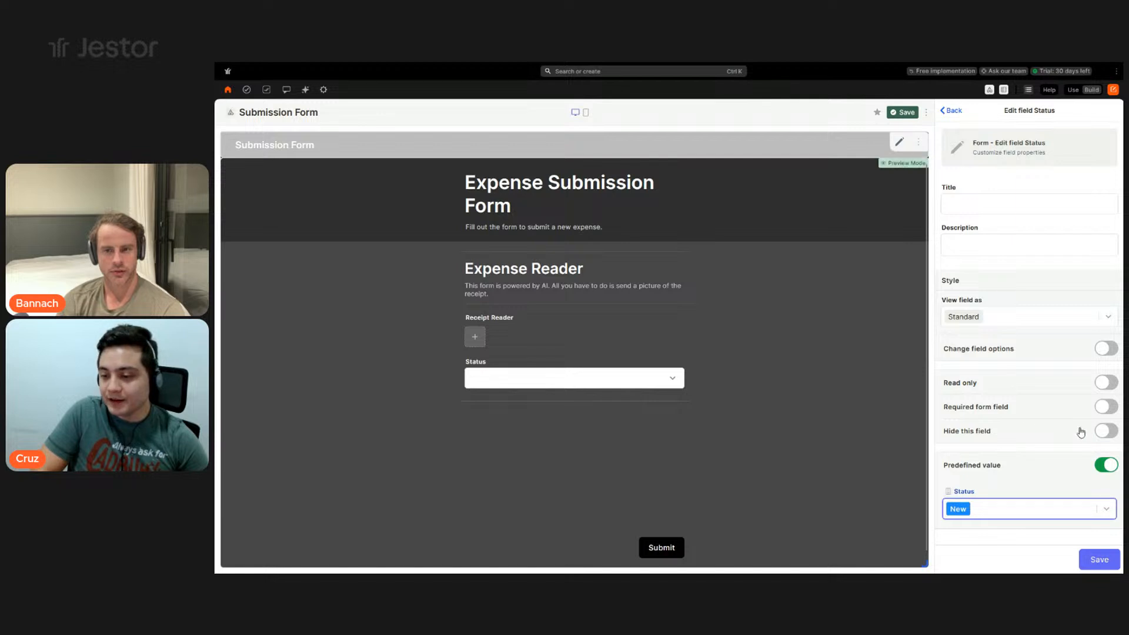
pyautogui.click(1105, 431)
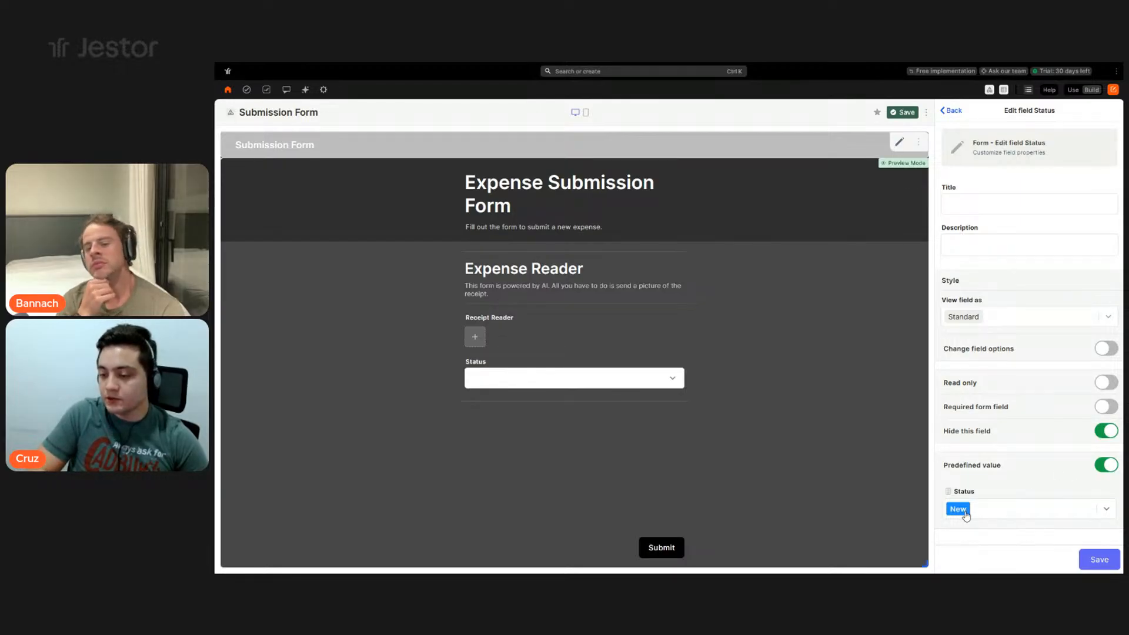
pyautogui.click(1091, 559)
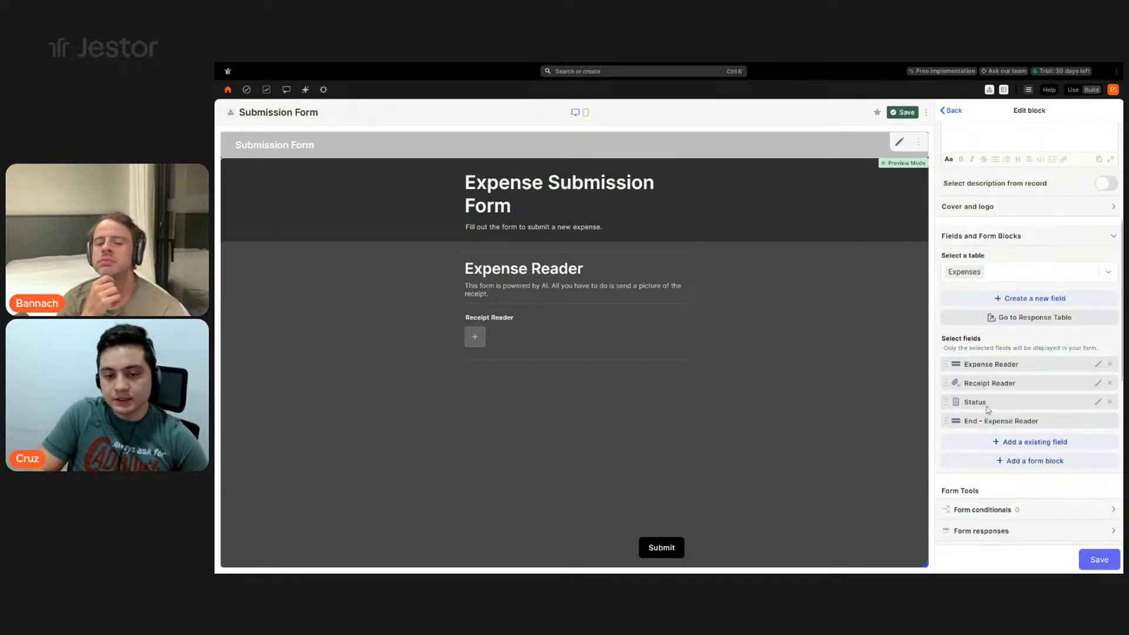
# - Set the form's background color to white and save the color
pyautogui.scroll(-7, 1028, 453)
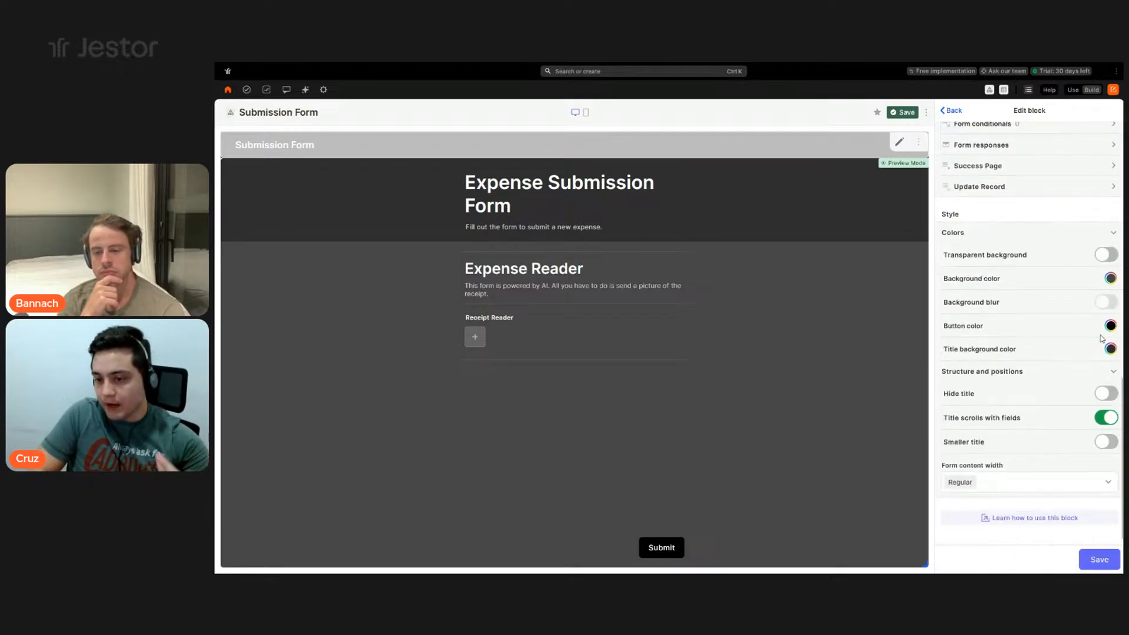
pyautogui.click(1110, 278)
pyautogui.click(951, 184)
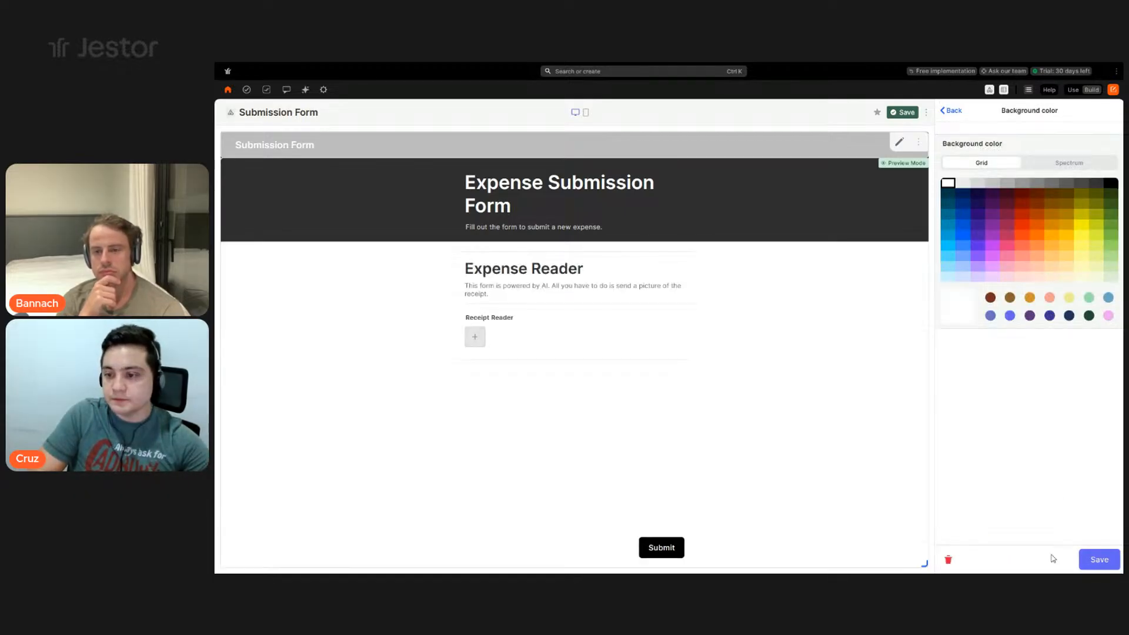
pyautogui.click(1099, 560)
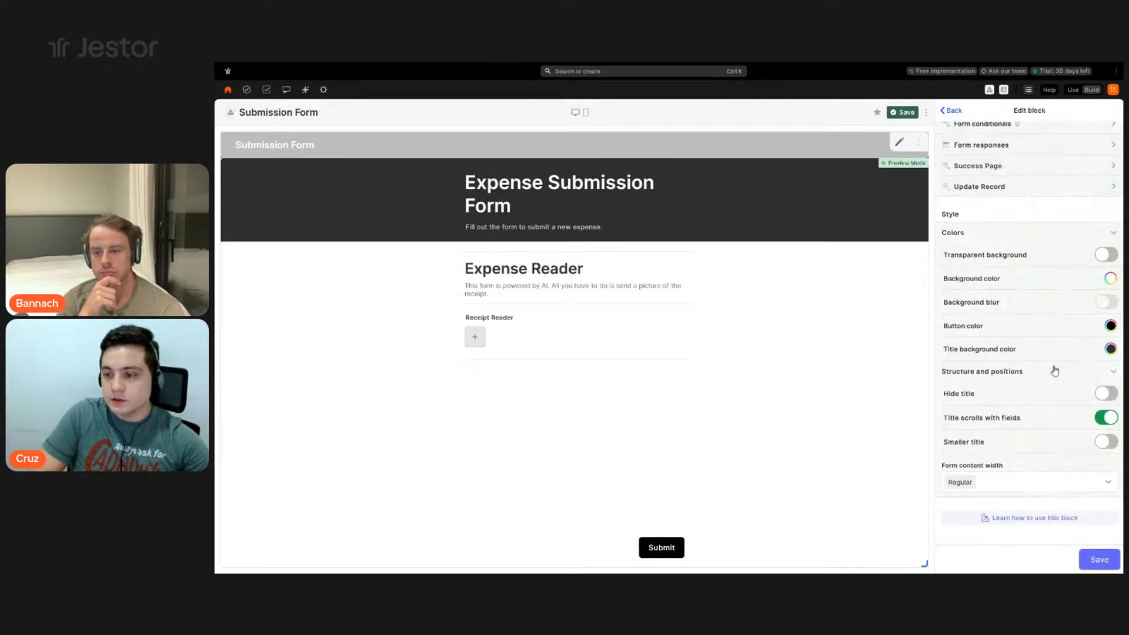
# - Set the form's title background color to the dark blue #023e8a and save the color
pyautogui.click(1110, 351)
pyautogui.click(1068, 164)
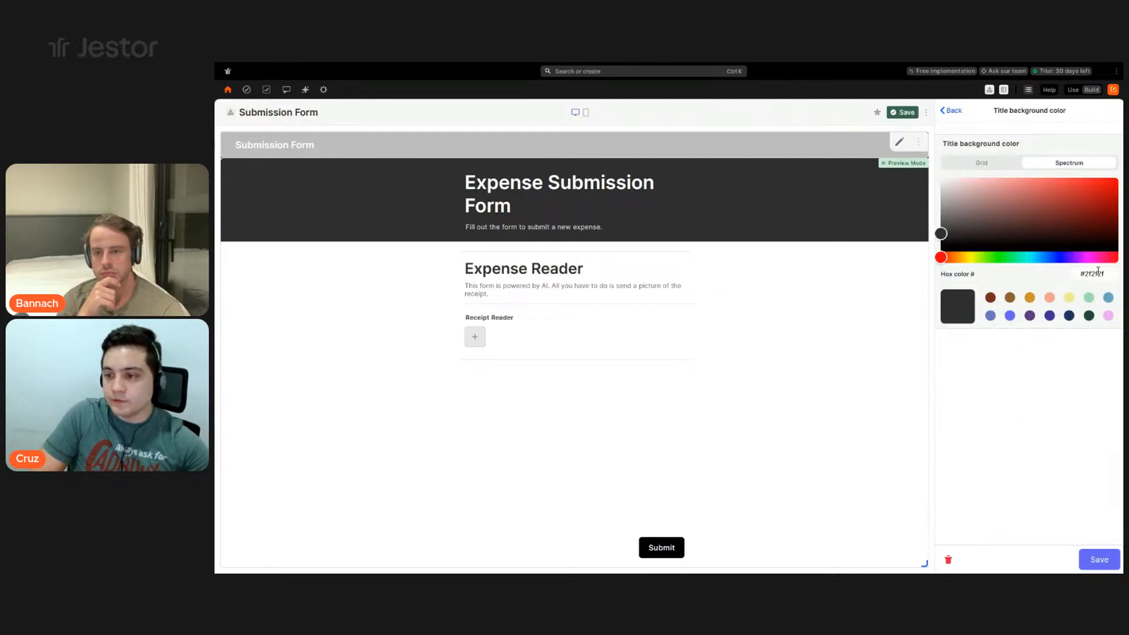
pyautogui.doubleClick(1097, 271)
pyautogui.hotkey('ctrl', 'v')
pyautogui.click(1098, 559)
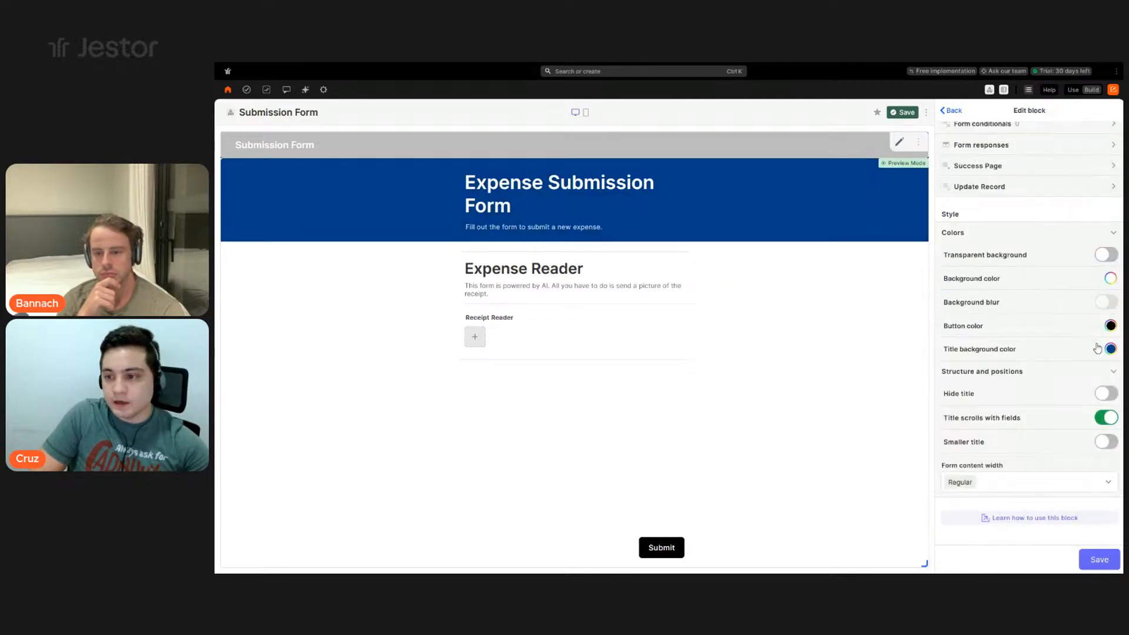
# - Set the form's button color to #023e8a and save the form block
pyautogui.click(1110, 324)
pyautogui.click(1069, 162)
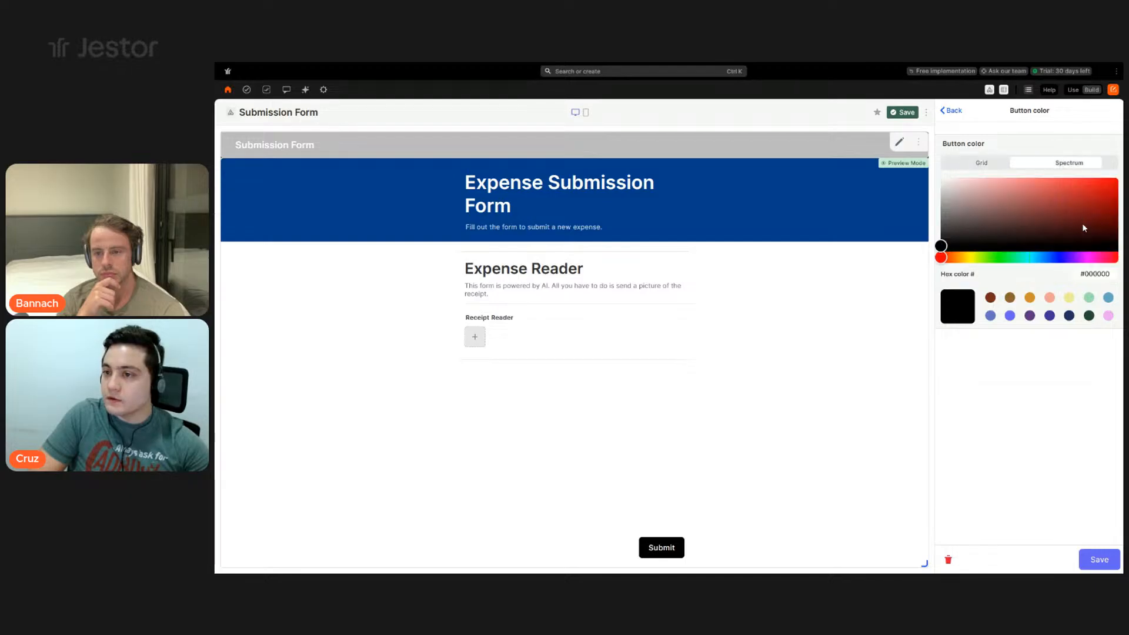
pyautogui.doubleClick(1096, 273)
pyautogui.hotkey('ctrl', 'v')
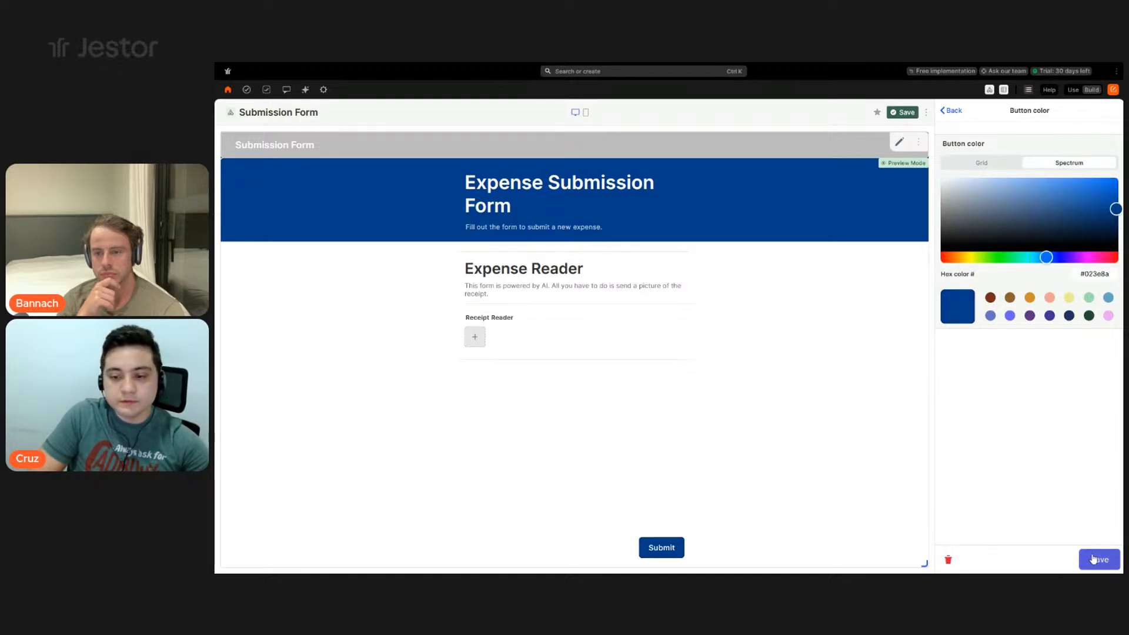
pyautogui.click(1091, 558)
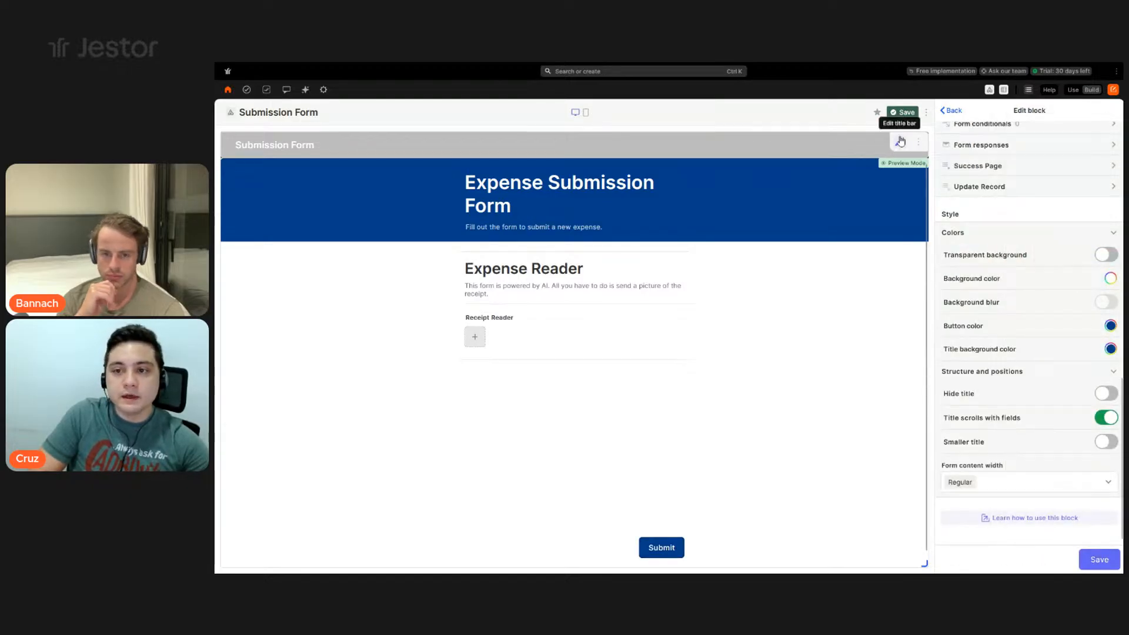
pyautogui.click(1098, 558)
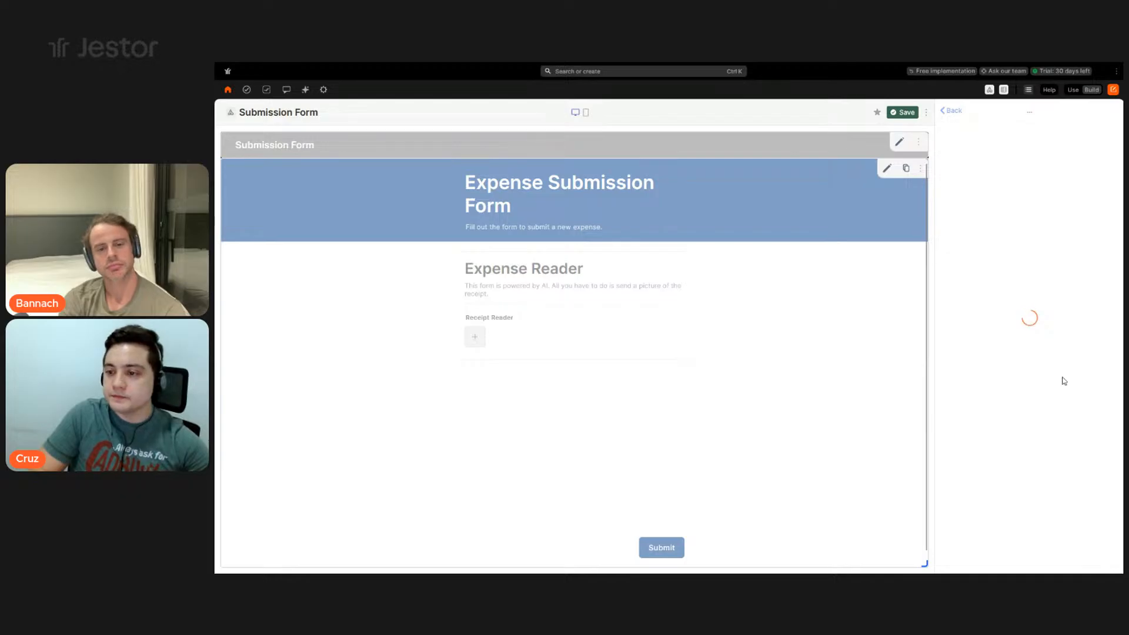
# - Set the Submission Form page's title bar color to #023e8a, then save and reopen the page
pyautogui.click(1080, 241)
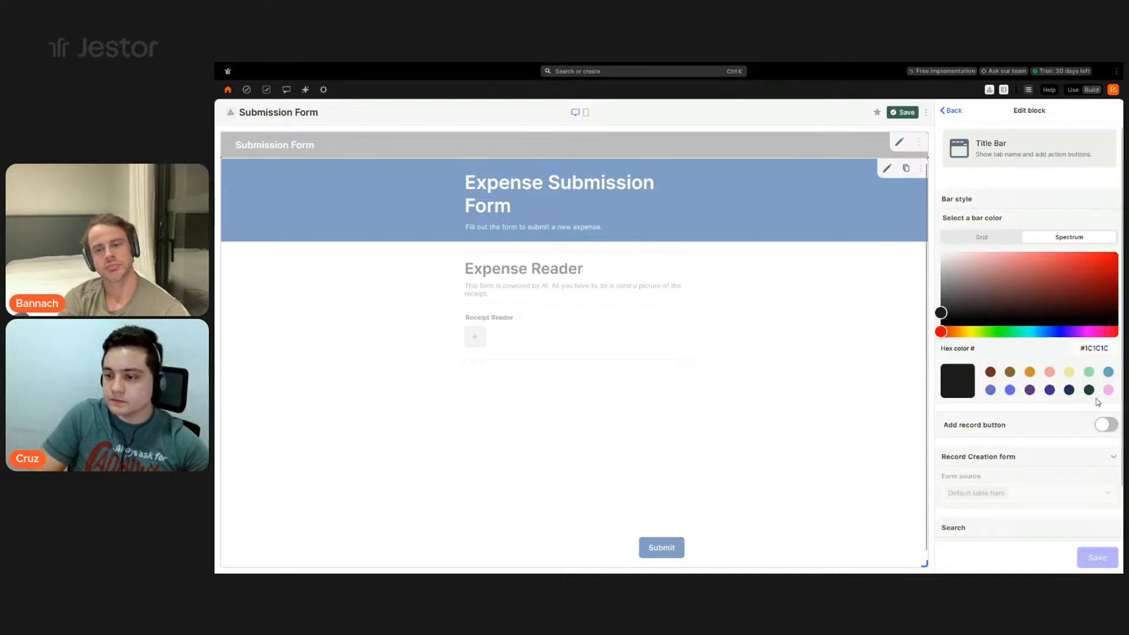
pyautogui.tripleClick(1101, 348)
pyautogui.write('#023e8a')
pyautogui.click(1088, 565)
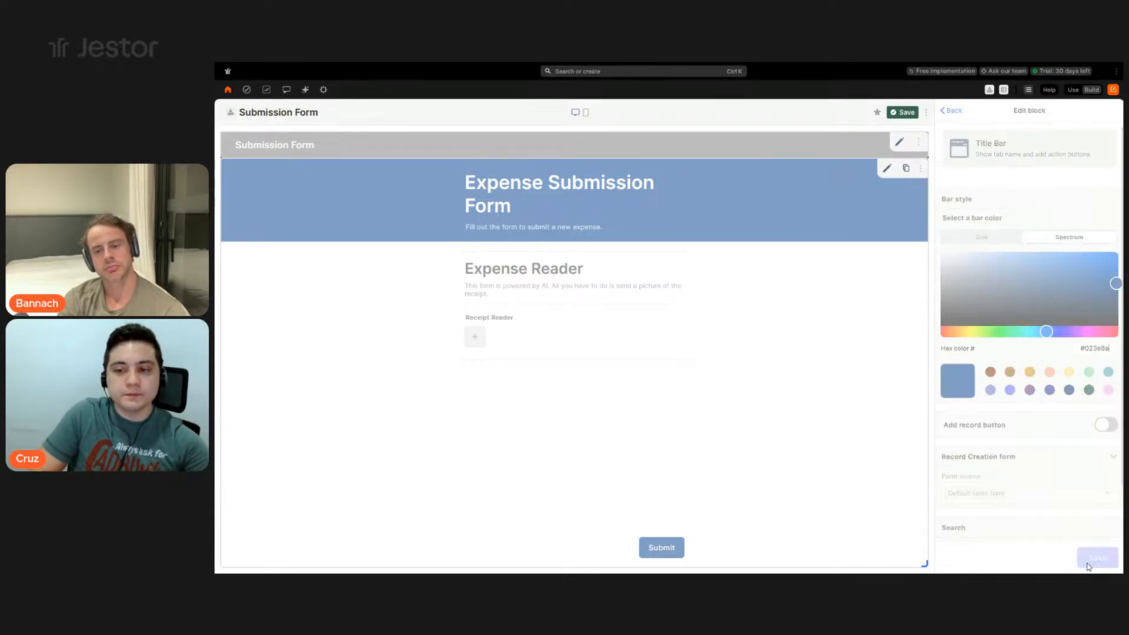
pyautogui.click(916, 116)
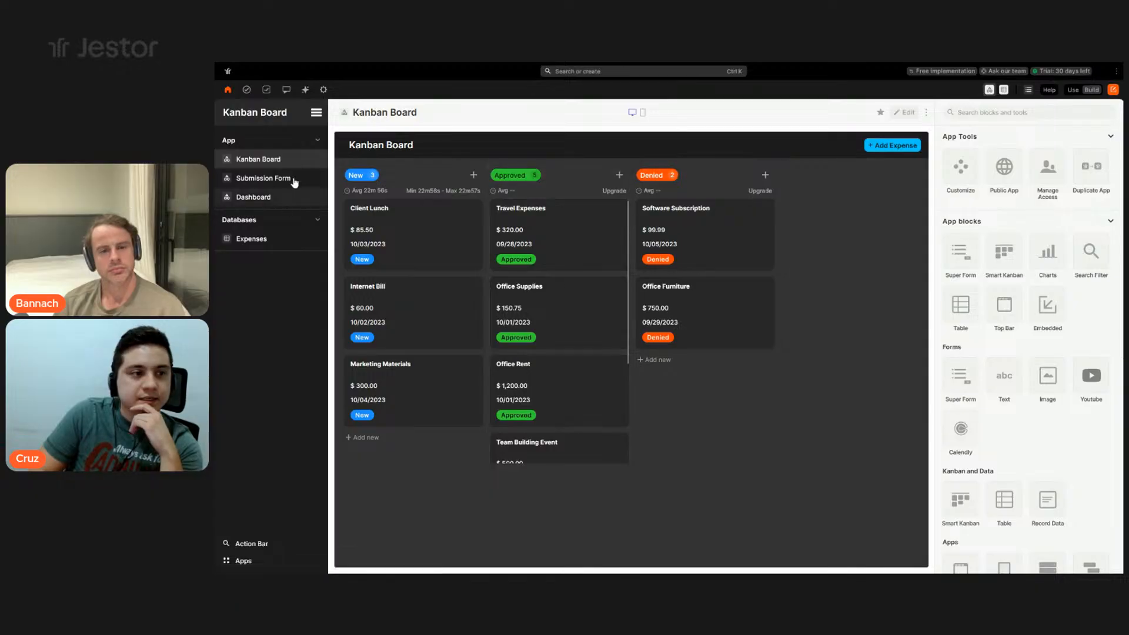
pyautogui.click(292, 179)
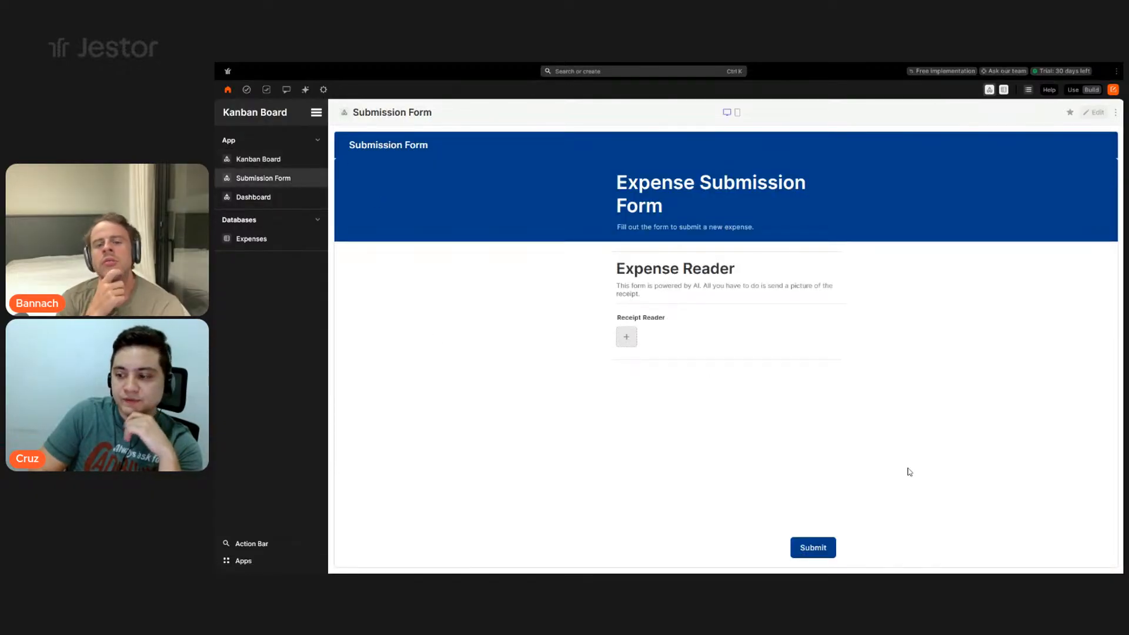
# - Put the Kanban Board page in edit mode and set its menu bar's top color to #023e8a
pyautogui.click(282, 165)
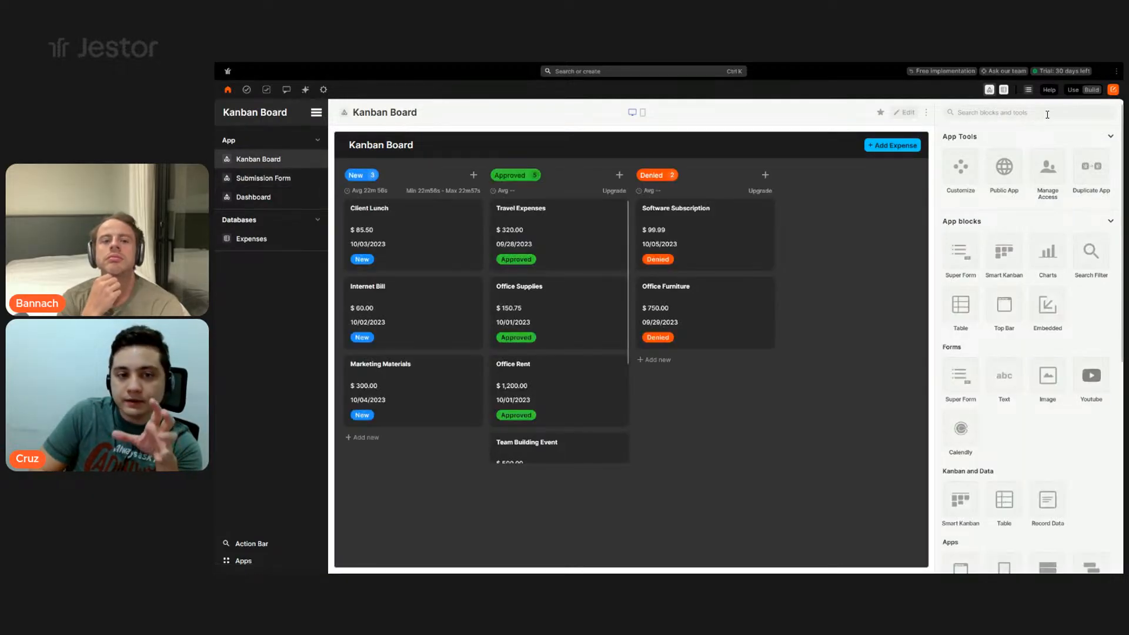
pyautogui.click(903, 112)
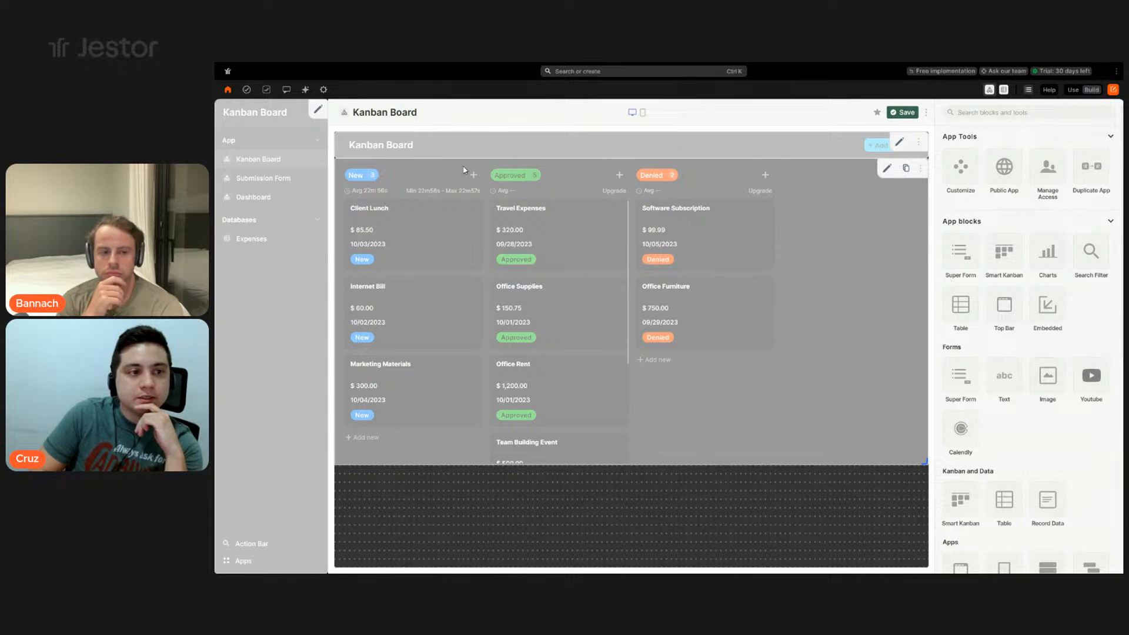
pyautogui.click(318, 111)
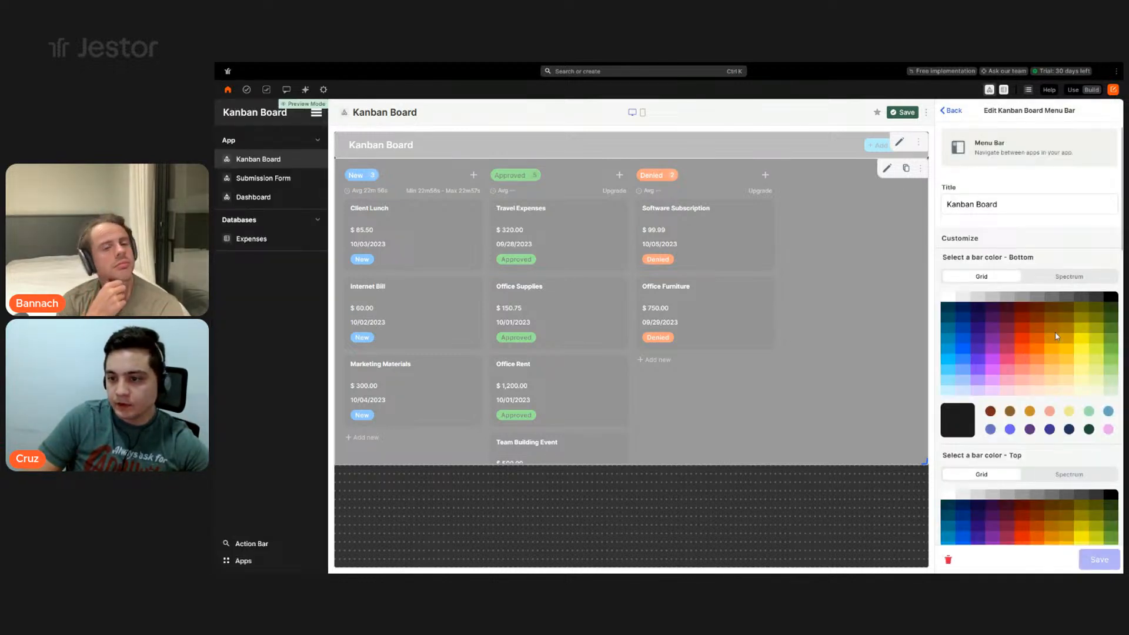
pyautogui.scroll(-3, 1058, 347)
pyautogui.click(1070, 362)
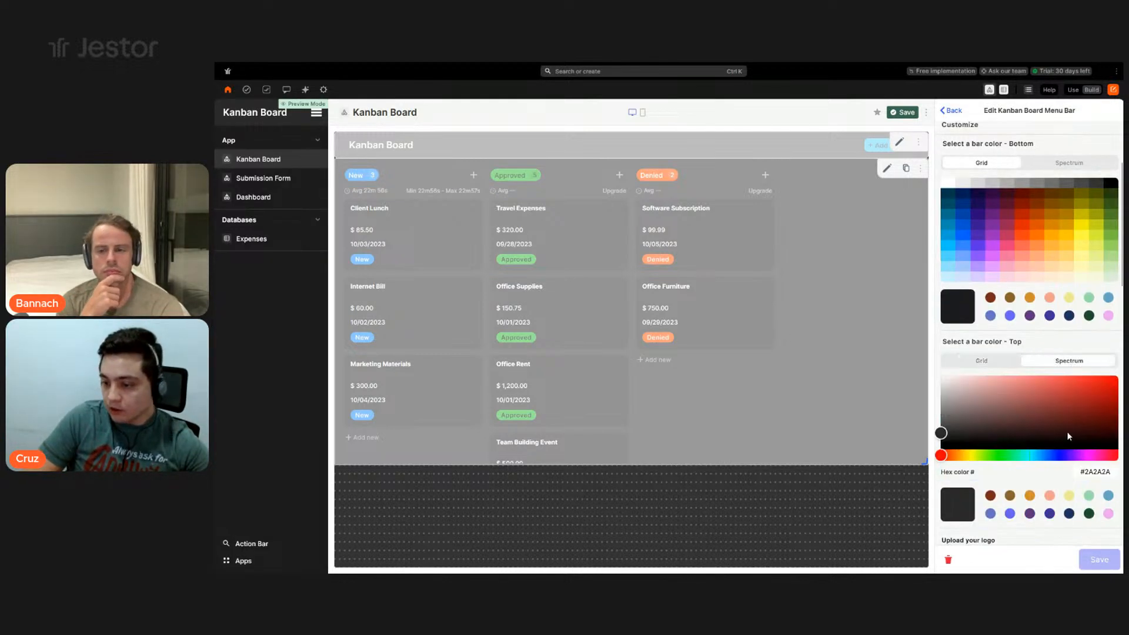
pyautogui.doubleClick(1094, 472)
pyautogui.write('023e8a')
# - Change the menu bar's title to "Expenses"
pyautogui.scroll(2, 1038, 392)
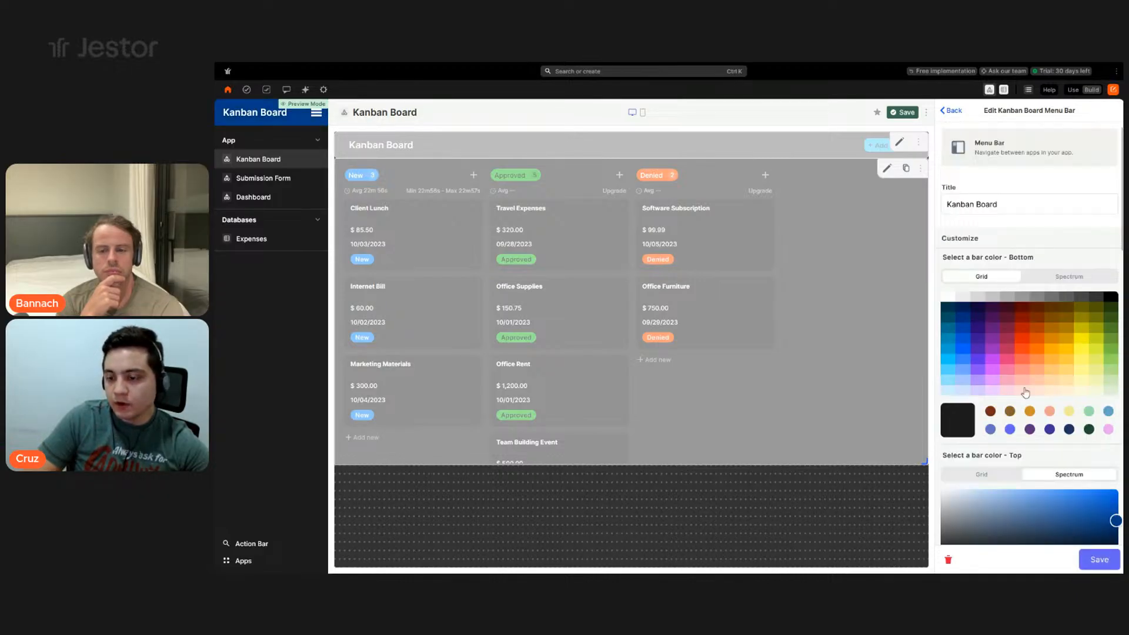
pyautogui.scroll(-5, 1027, 391)
pyautogui.scroll(-1, 999, 371)
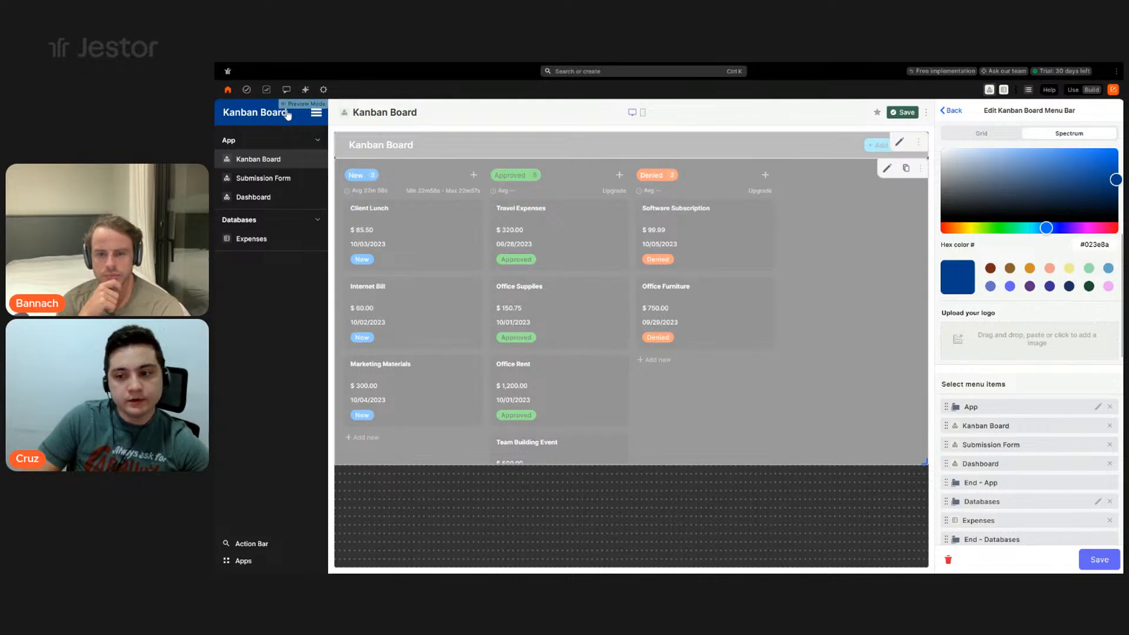
pyautogui.scroll(4, 1028, 344)
pyautogui.scroll(-8, 1011, 341)
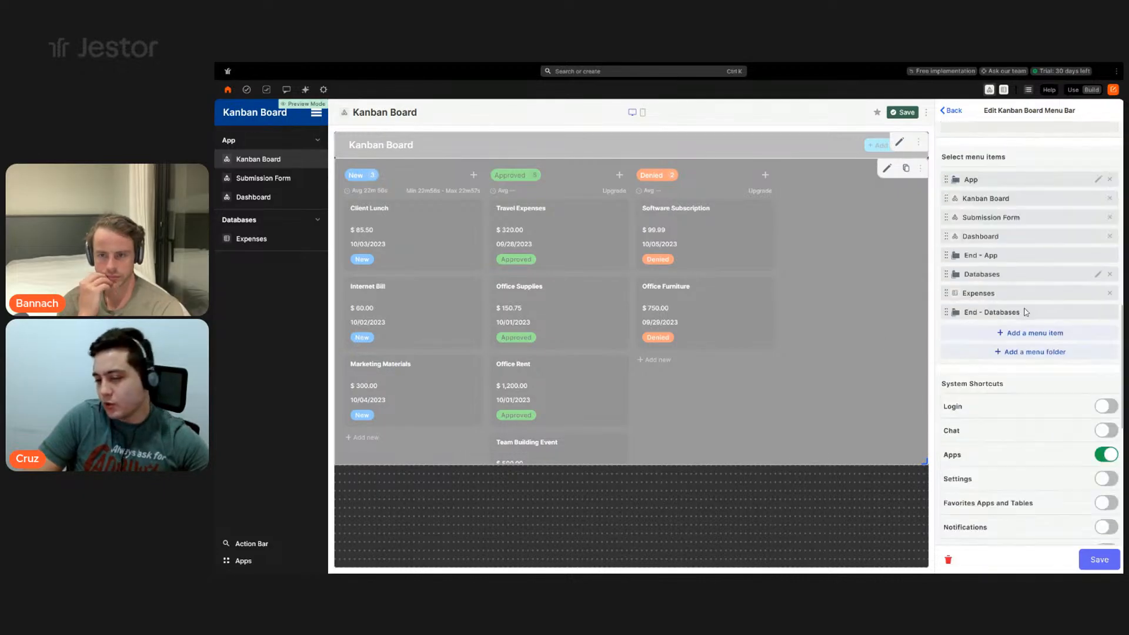
pyautogui.scroll(4, 1001, 368)
pyautogui.scroll(5, 1000, 353)
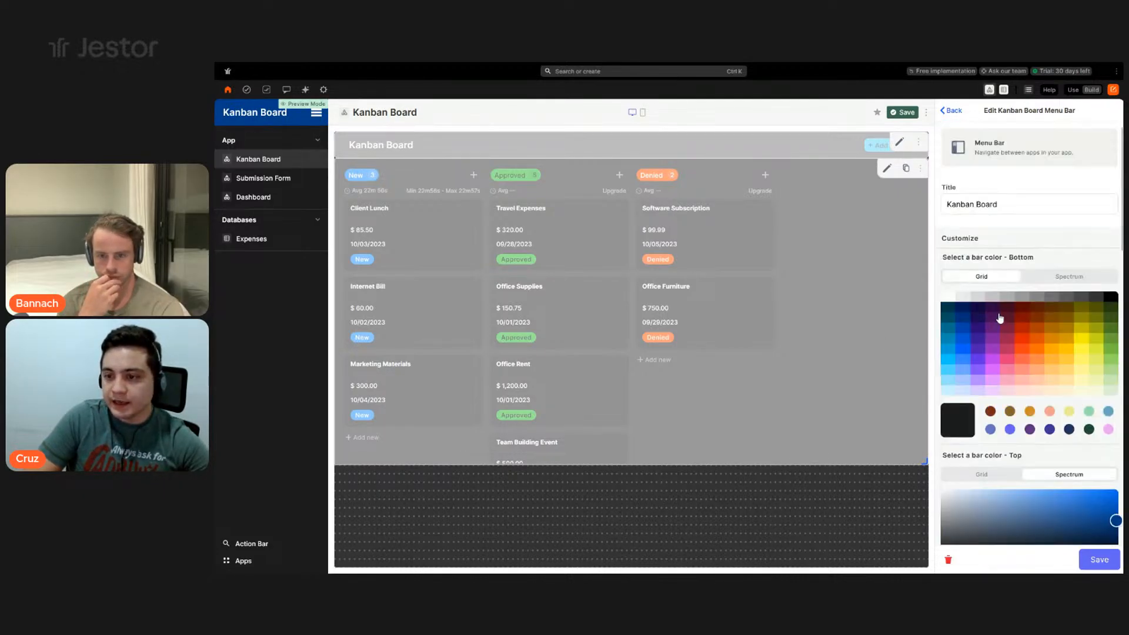
pyautogui.tripleClick(983, 202)
pyautogui.write('Expenses')
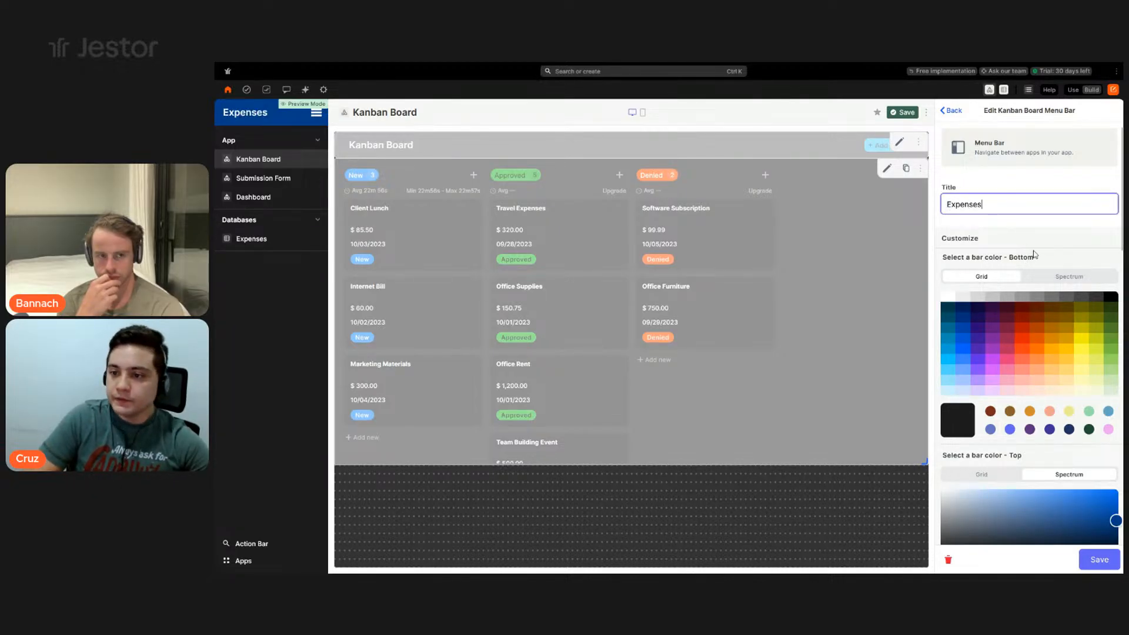
# - Set the menu bar's bottom color to #caf0f8, shift it to the paler #dae6e8 and save the menu bar
pyautogui.scroll(-1, 1034, 254)
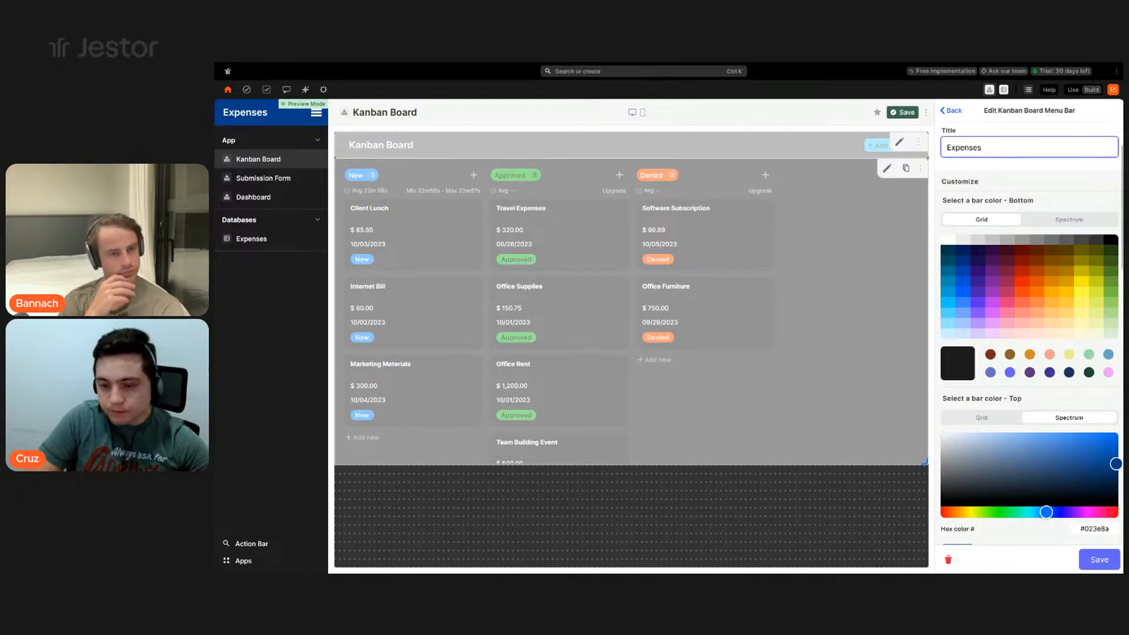
pyautogui.click(253, 136)
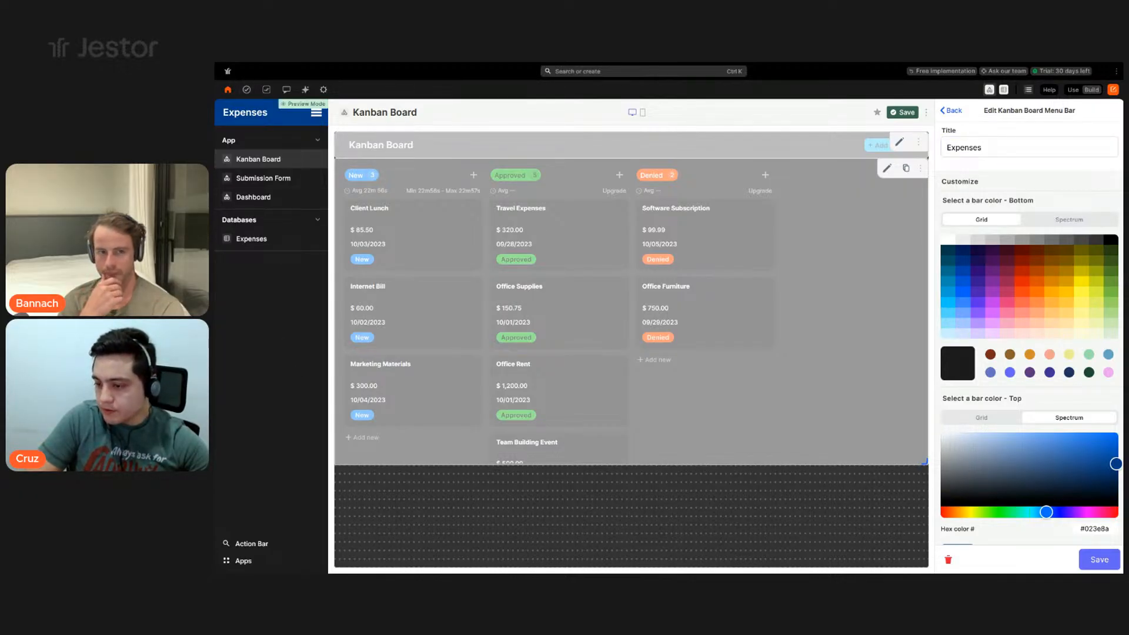
pyautogui.click(1077, 223)
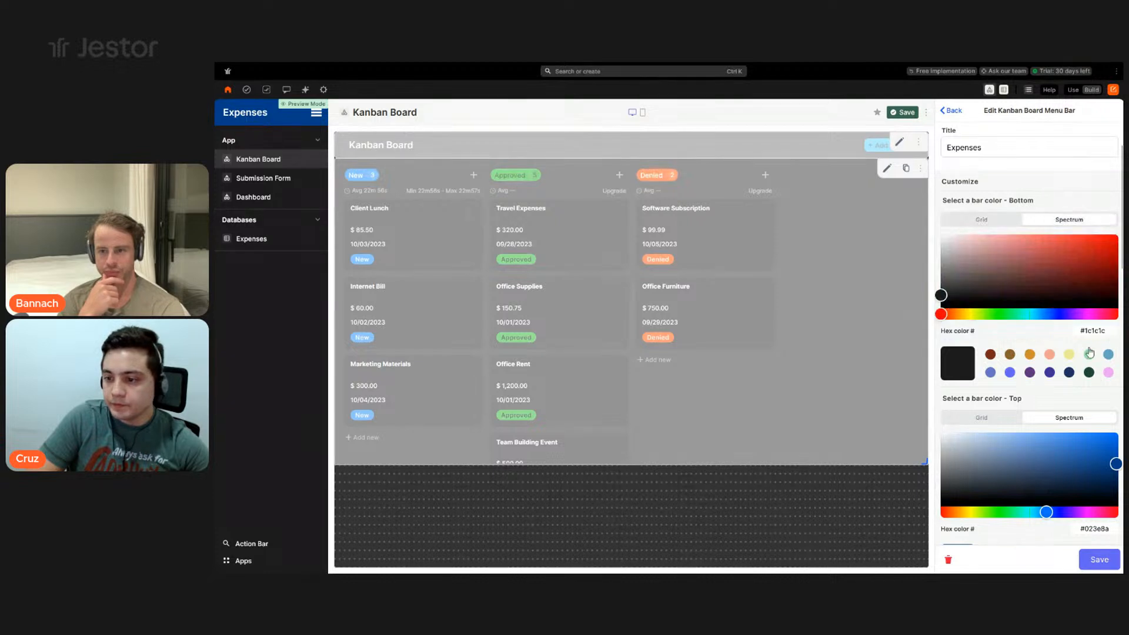
pyautogui.doubleClick(1088, 330)
pyautogui.write('caf0f8')
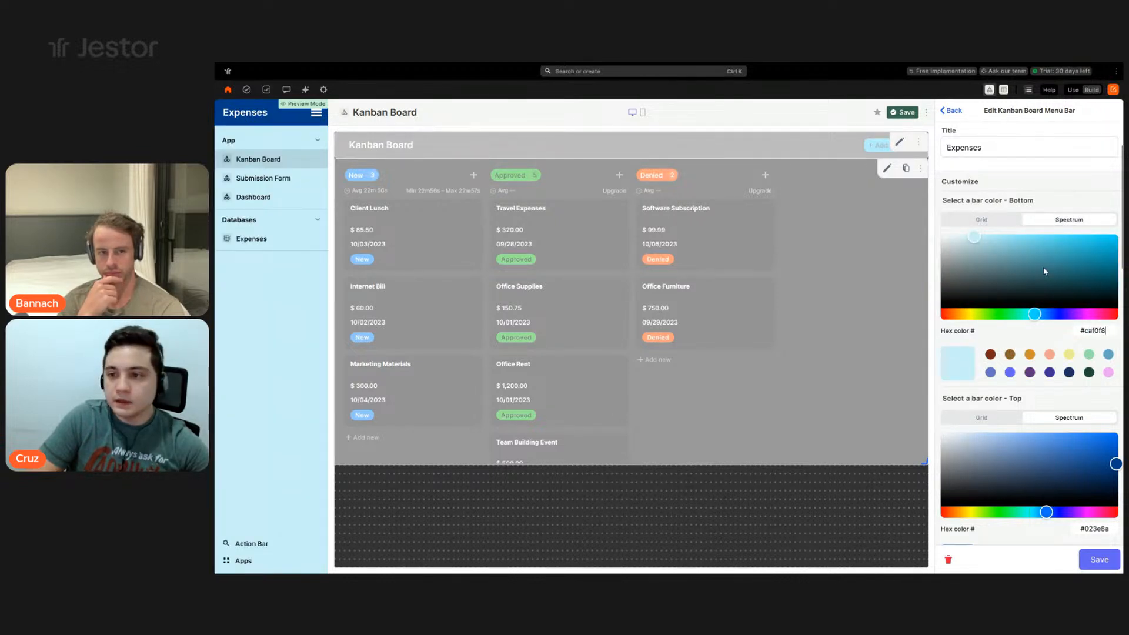
pyautogui.moveTo(971, 238); pyautogui.dragTo(952, 244)
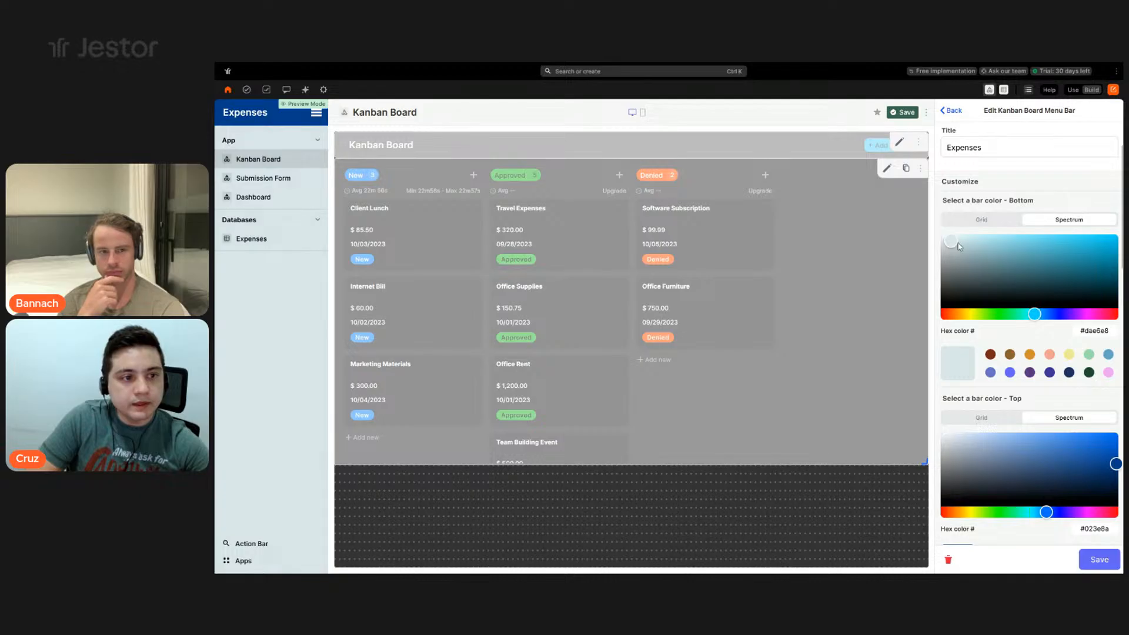
pyautogui.click(1100, 562)
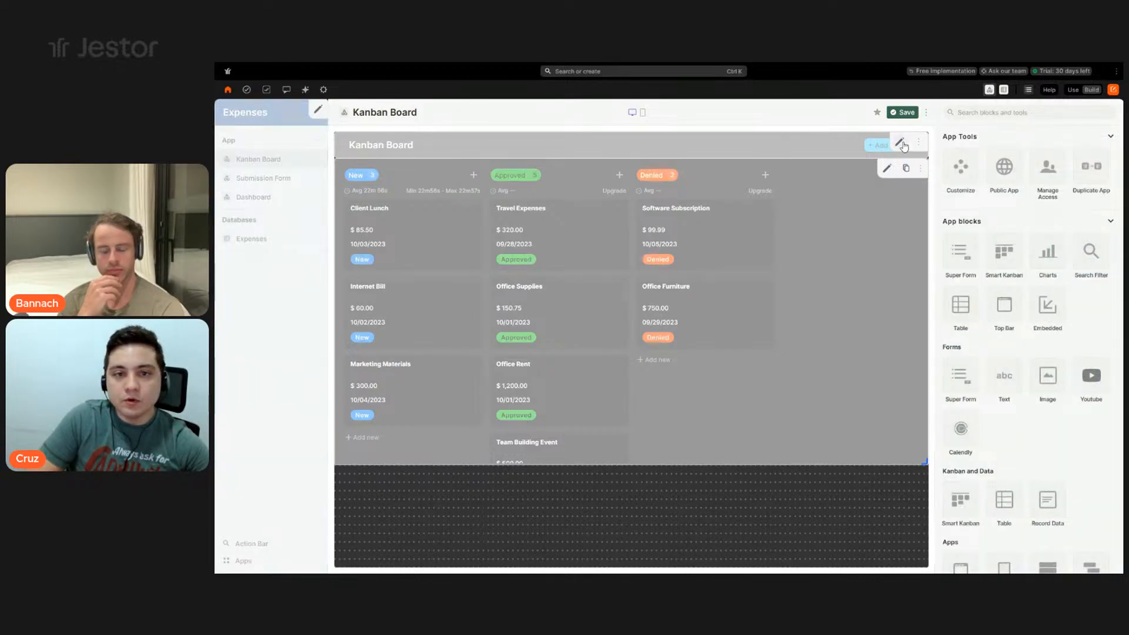
# - Set the Kanban Board title bar's color to #023e8a and its add record button's color to white
pyautogui.click(900, 143)
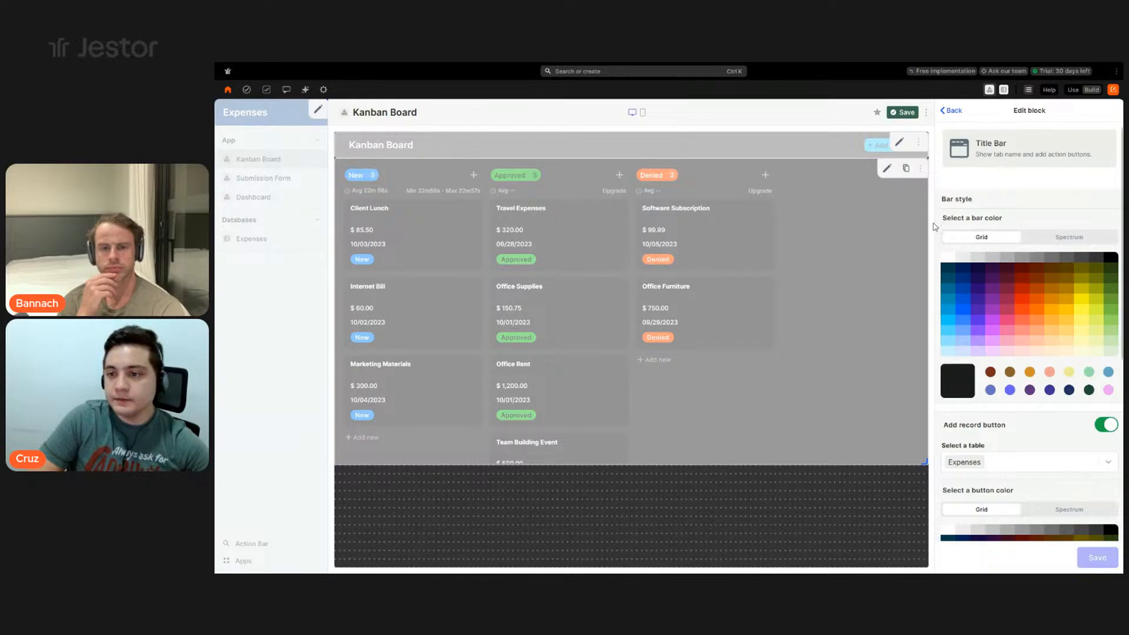
pyautogui.click(1081, 237)
pyautogui.hotkey('ctrl', 'a')
pyautogui.write('#caf0f8')
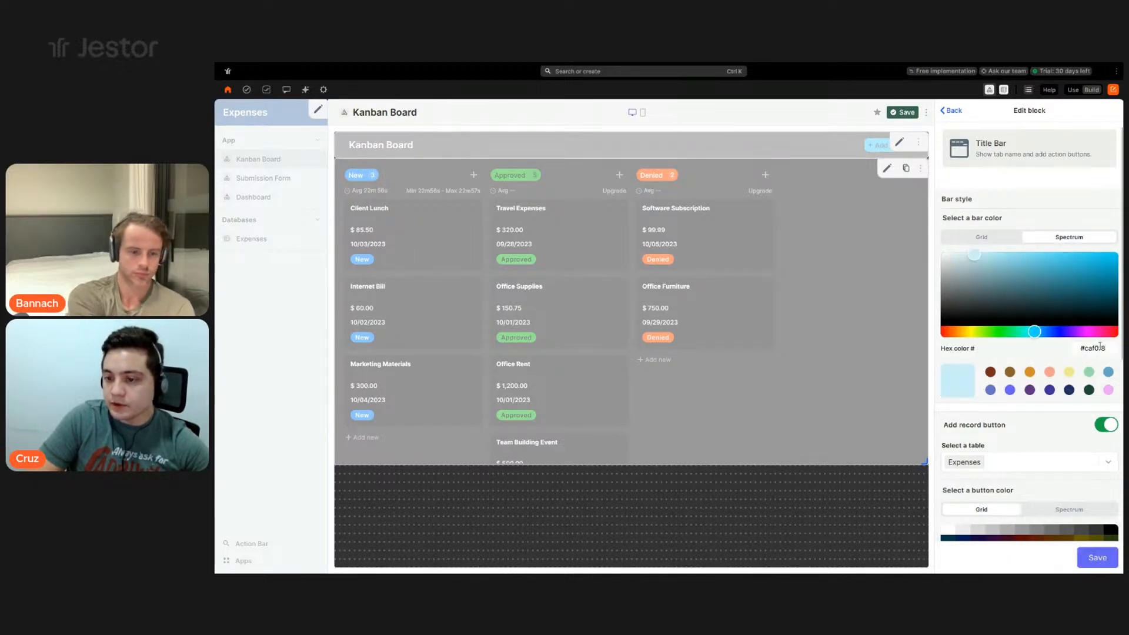
pyautogui.hotkey('ctrl', 'z')
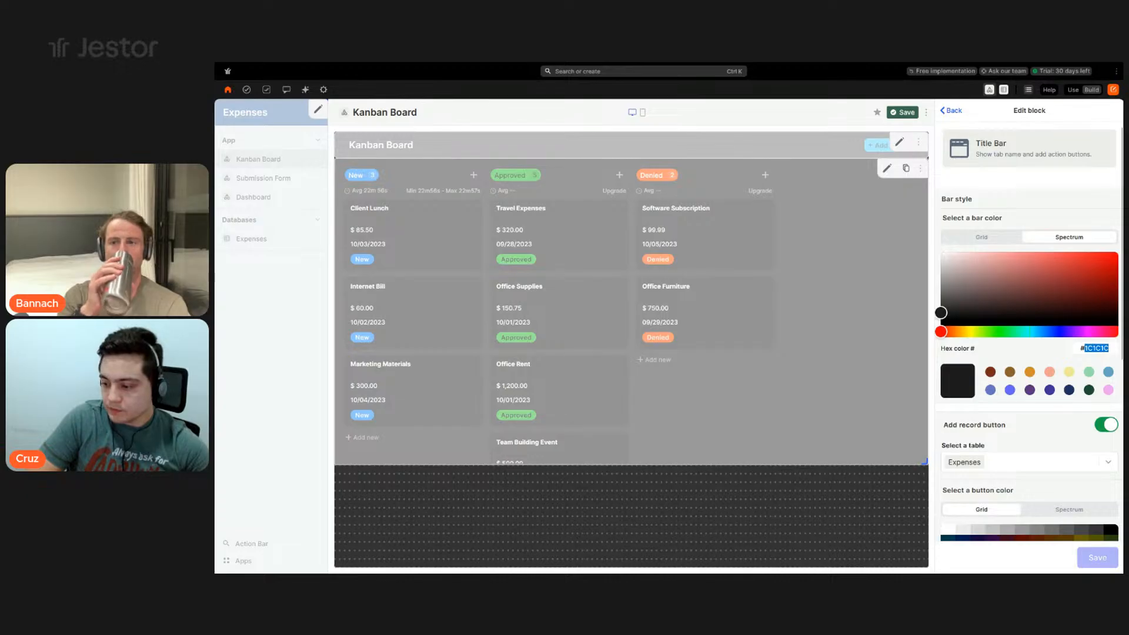
pyautogui.click(1112, 354)
pyautogui.write('023e8a')
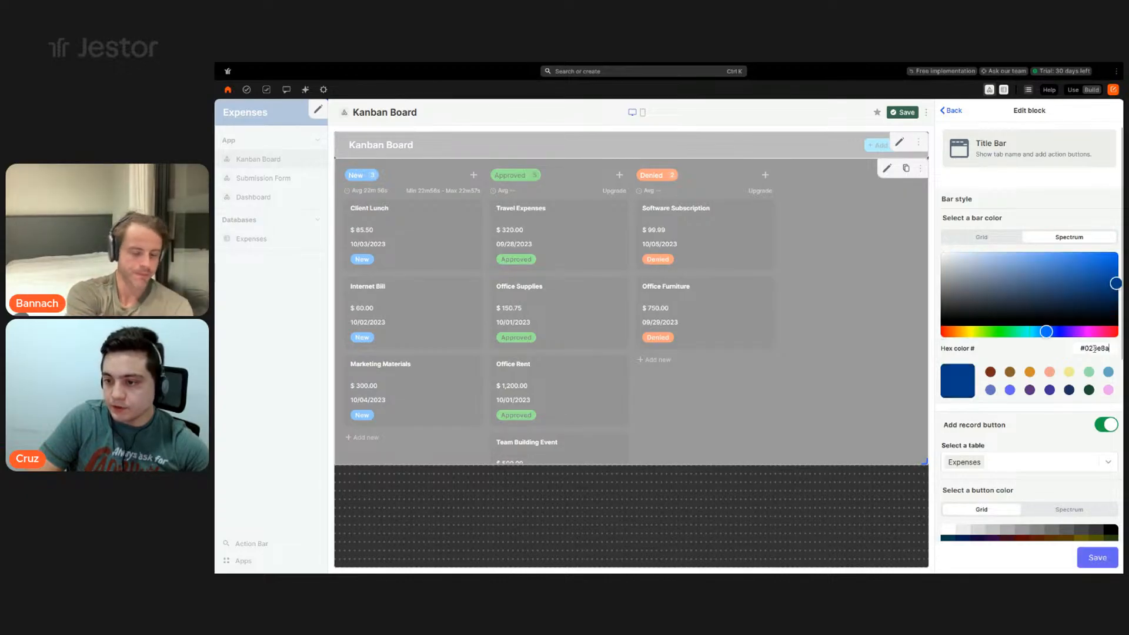
pyautogui.scroll(-2, 999, 388)
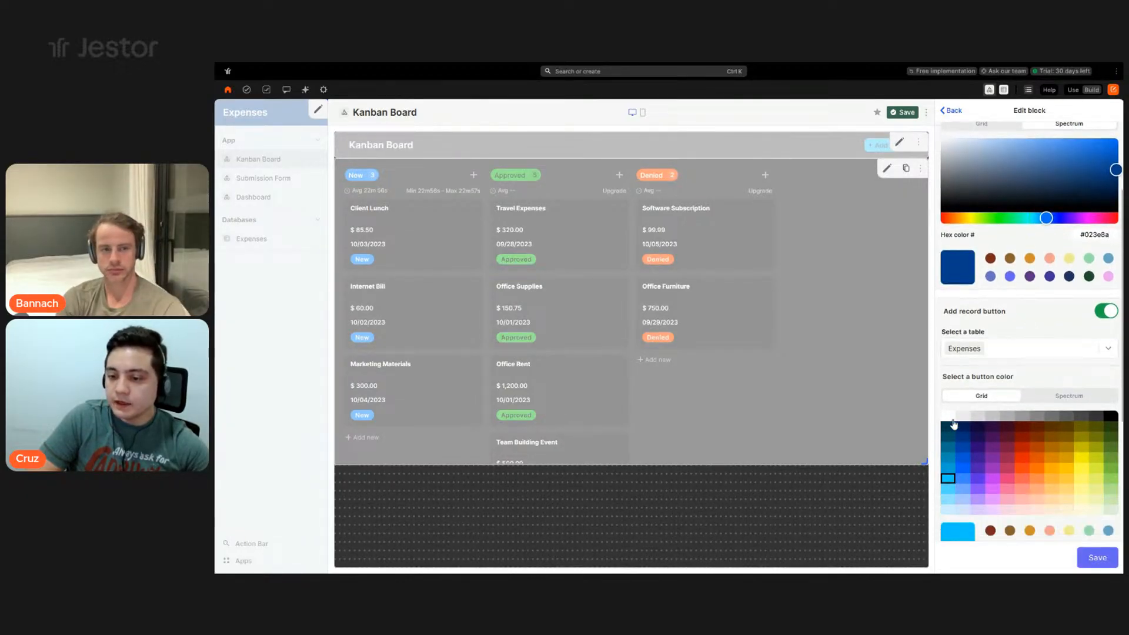
pyautogui.scroll(-4, 1085, 492)
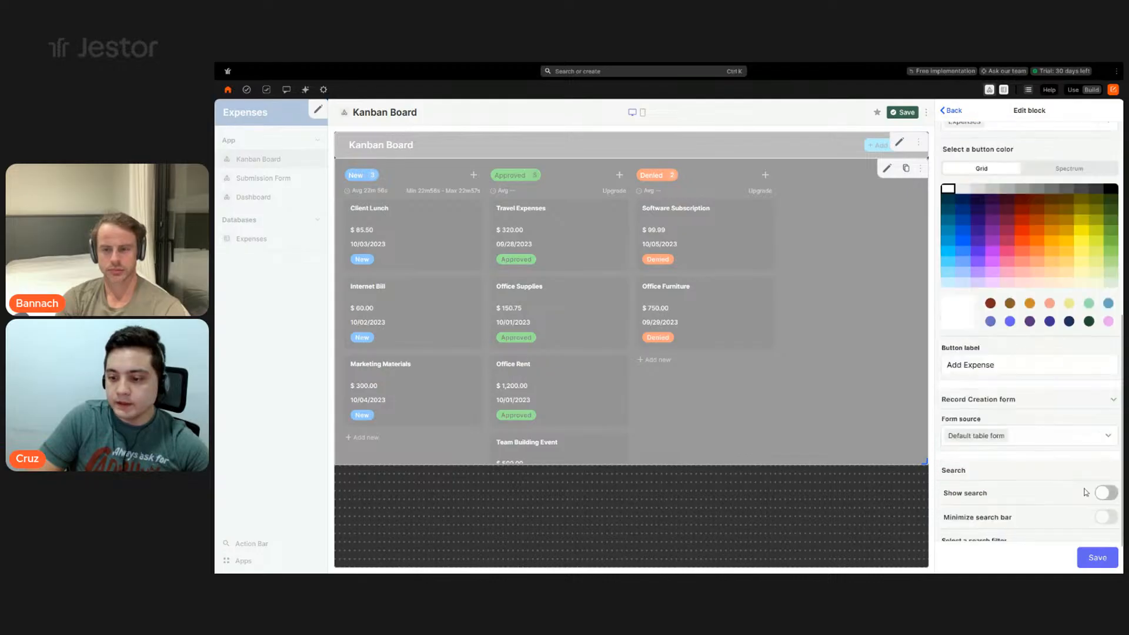
# - Have the title bar's record creation form import from an app page, using the Submission Form page's Expense Form
pyautogui.scroll(-1, 1064, 453)
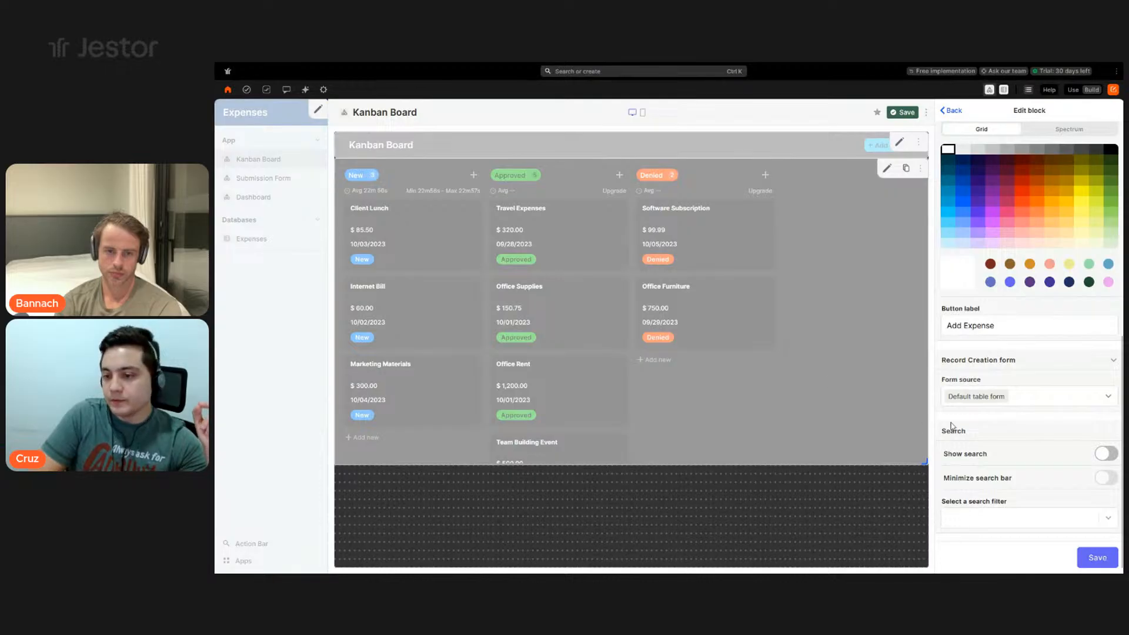
pyautogui.click(1044, 402)
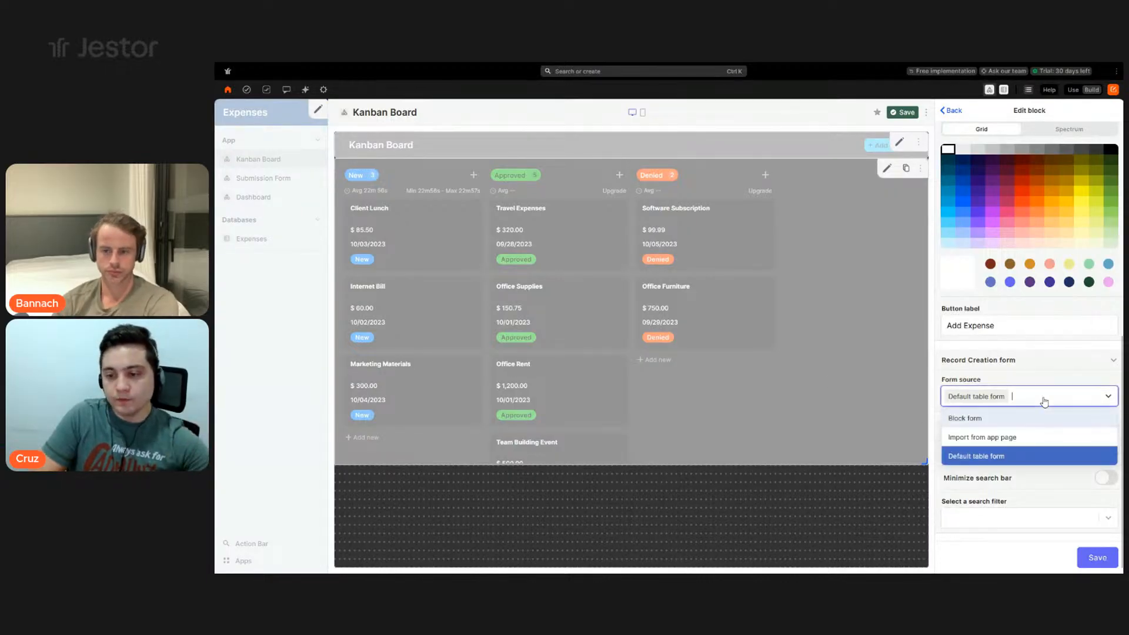
pyautogui.click(1010, 441)
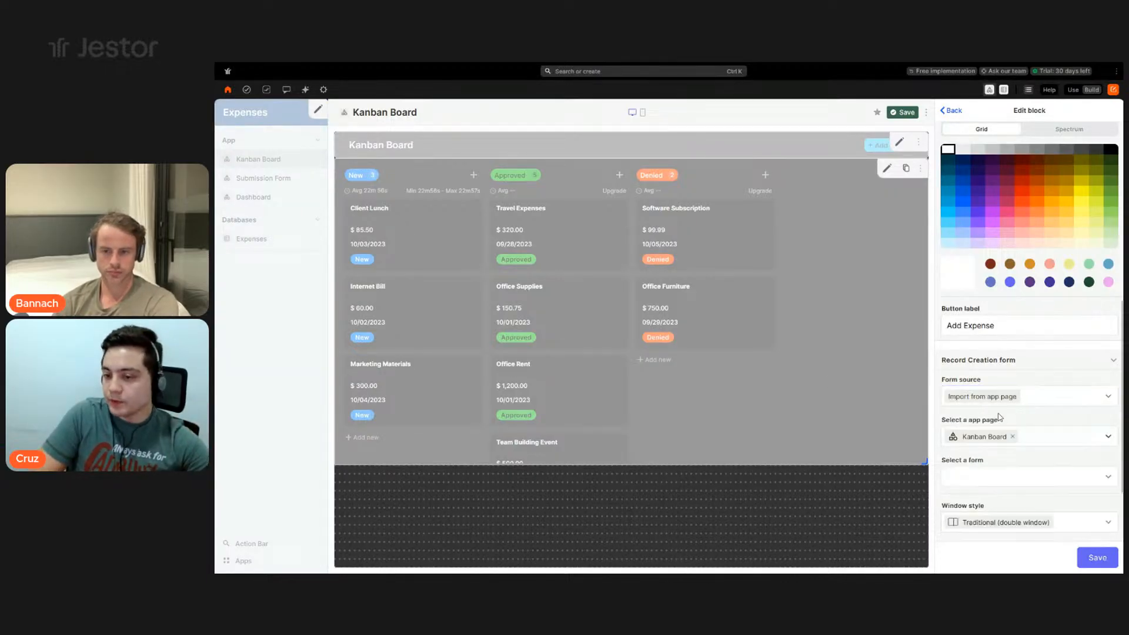
pyautogui.scroll(-2, 1054, 410)
pyautogui.click(1048, 382)
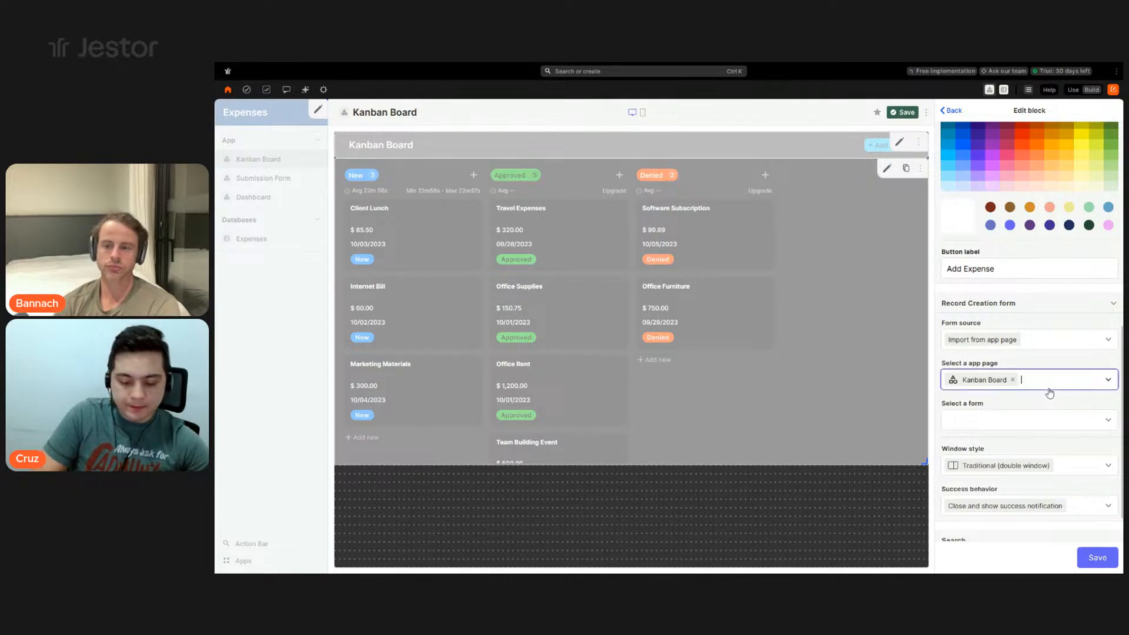
pyautogui.write('submi')
pyautogui.click(1045, 403)
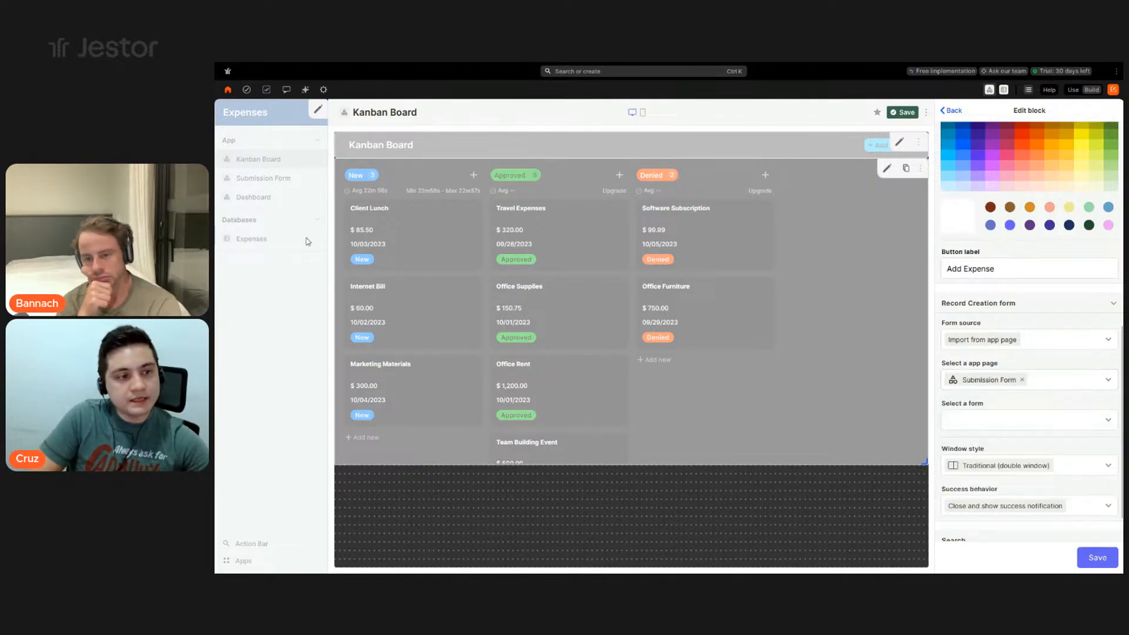
pyautogui.click(992, 428)
pyautogui.click(987, 442)
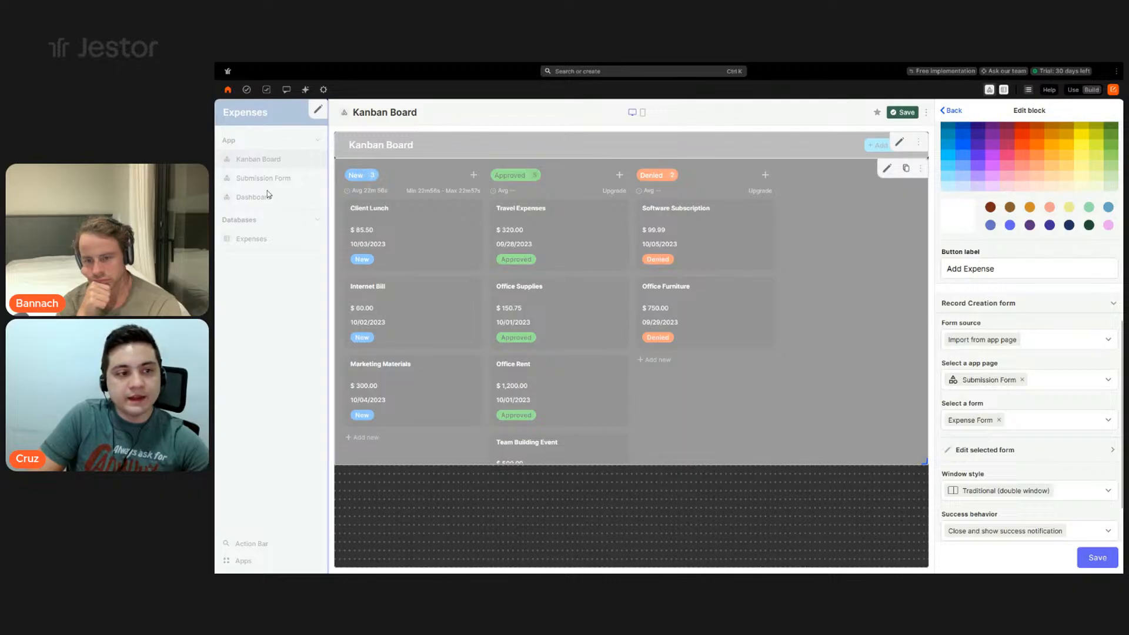
# - Set the record creation form's window style to Full screen and save the title bar block
pyautogui.scroll(-3, 1025, 396)
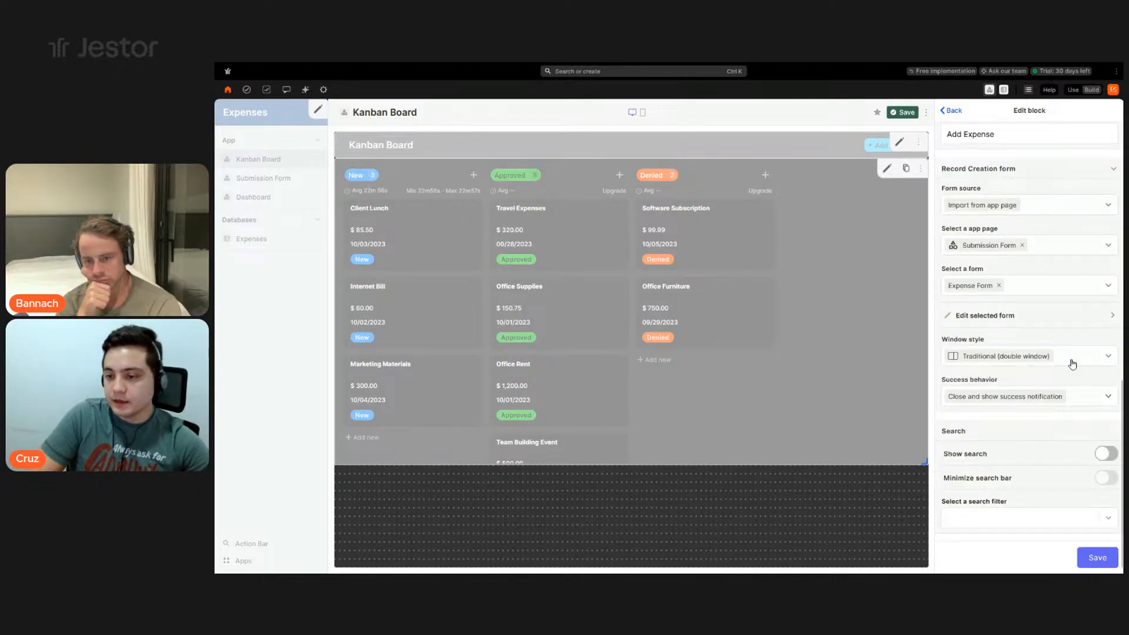
pyautogui.click(1072, 363)
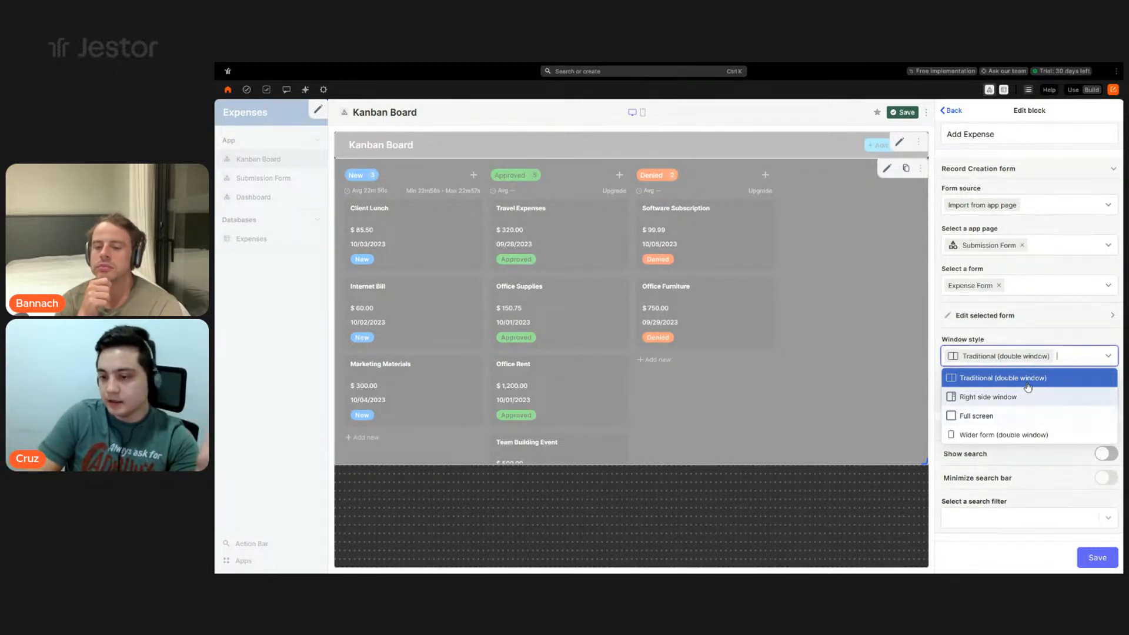
pyautogui.click(1005, 422)
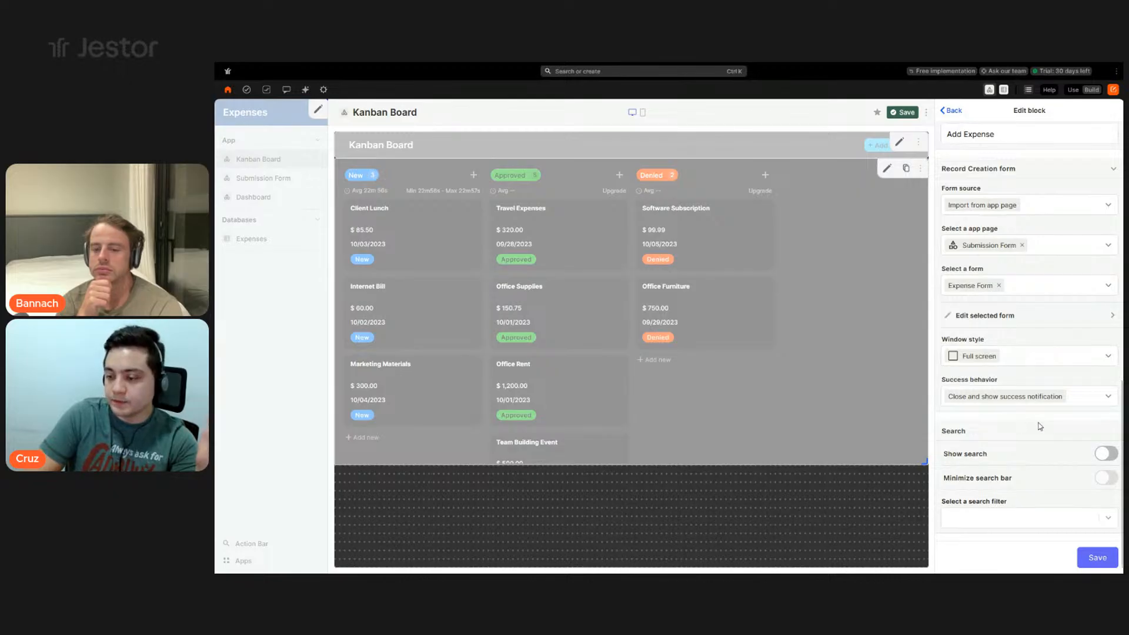
pyautogui.click(1098, 560)
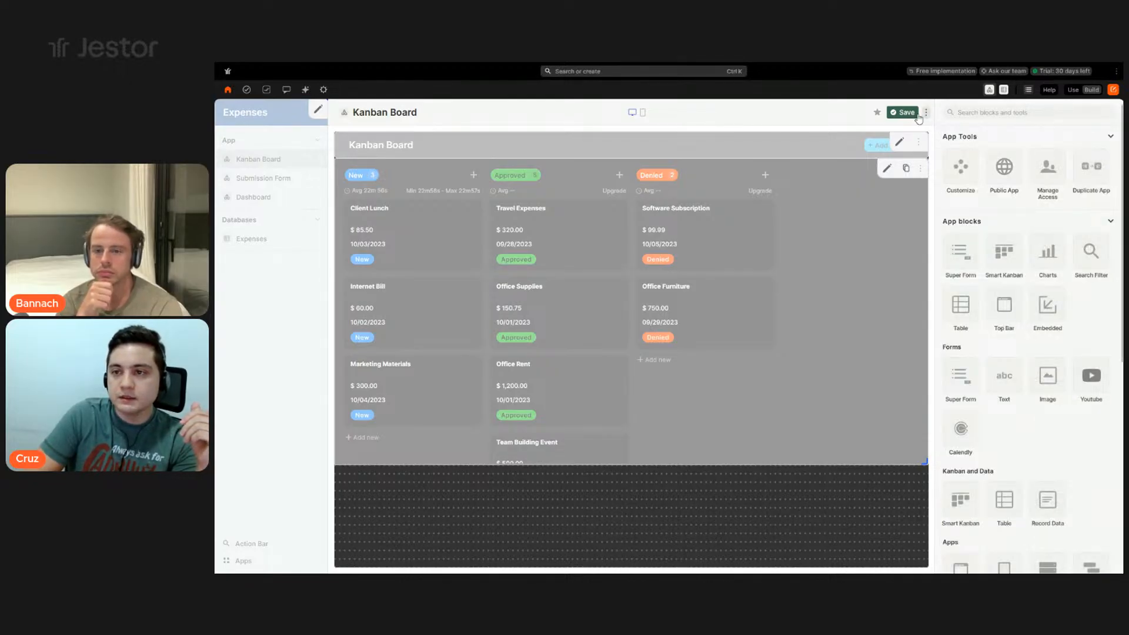
# - Preview the Add Expense form from the Kanban Board page in use mode, and close it
pyautogui.click(1072, 90)
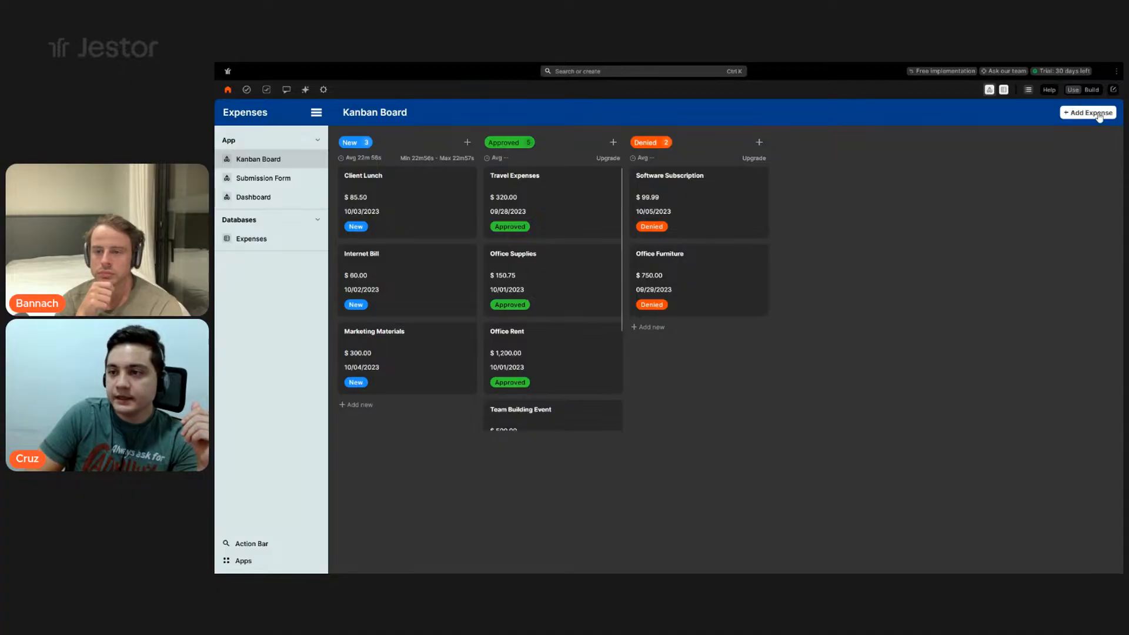
pyautogui.click(1099, 115)
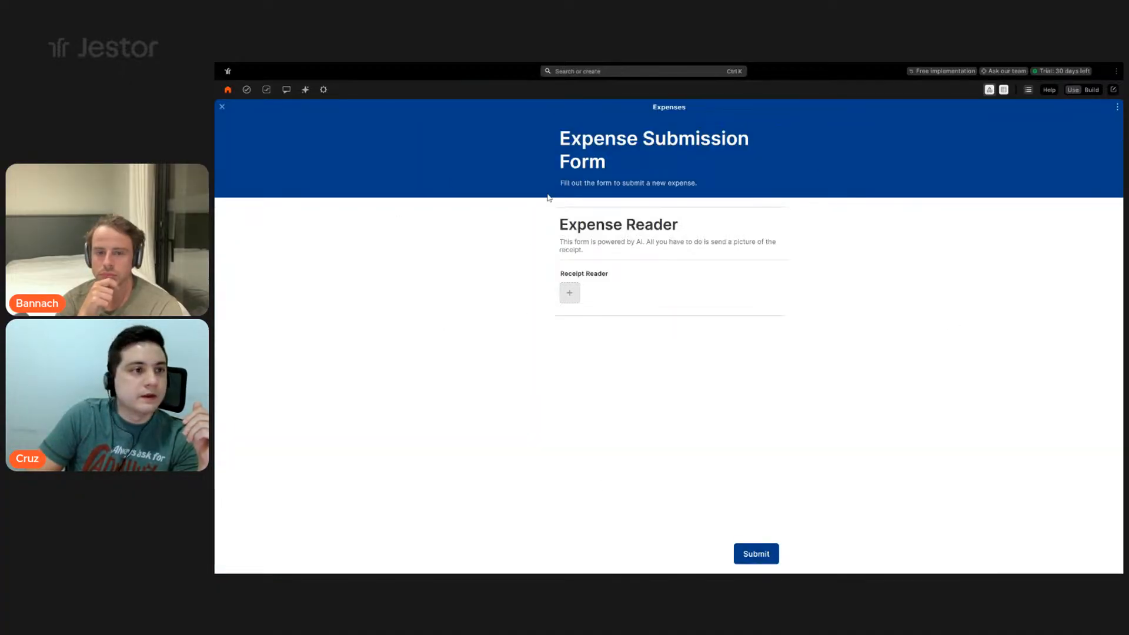
pyautogui.click(223, 108)
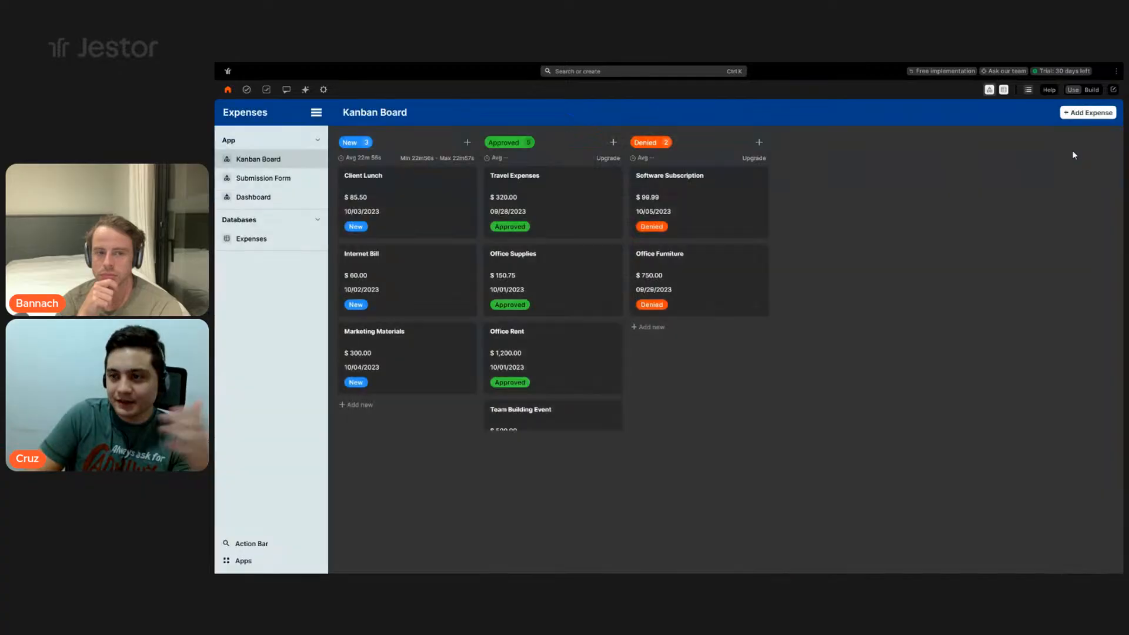
# - Return to editing the Kanban Board title bar, set the form's window style to Right side window and save the block
pyautogui.click(1089, 93)
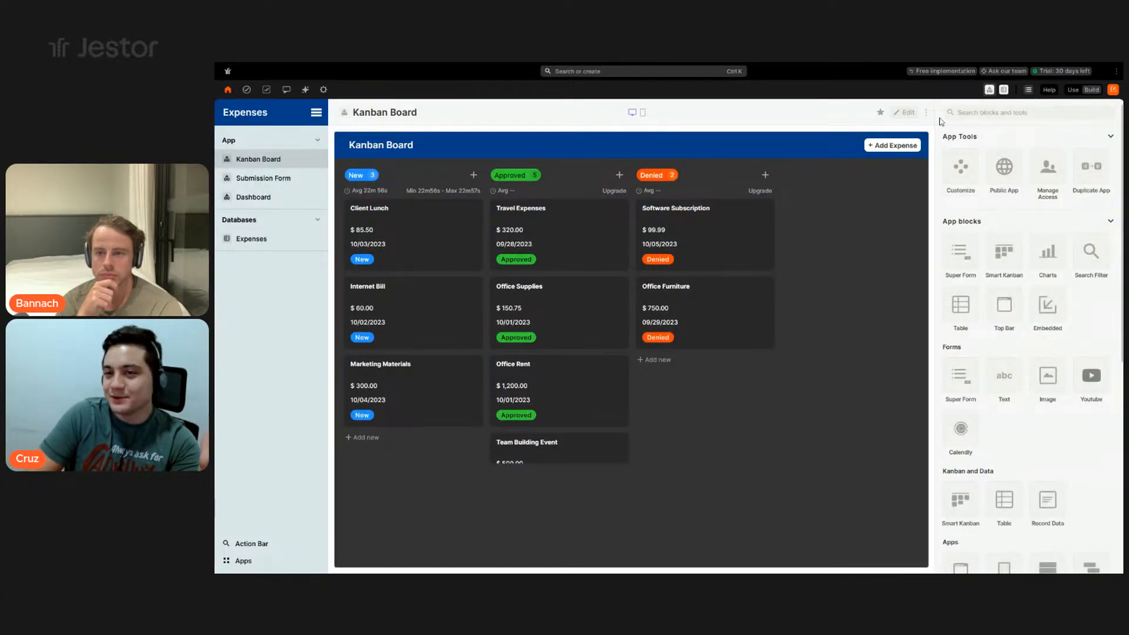
pyautogui.click(905, 114)
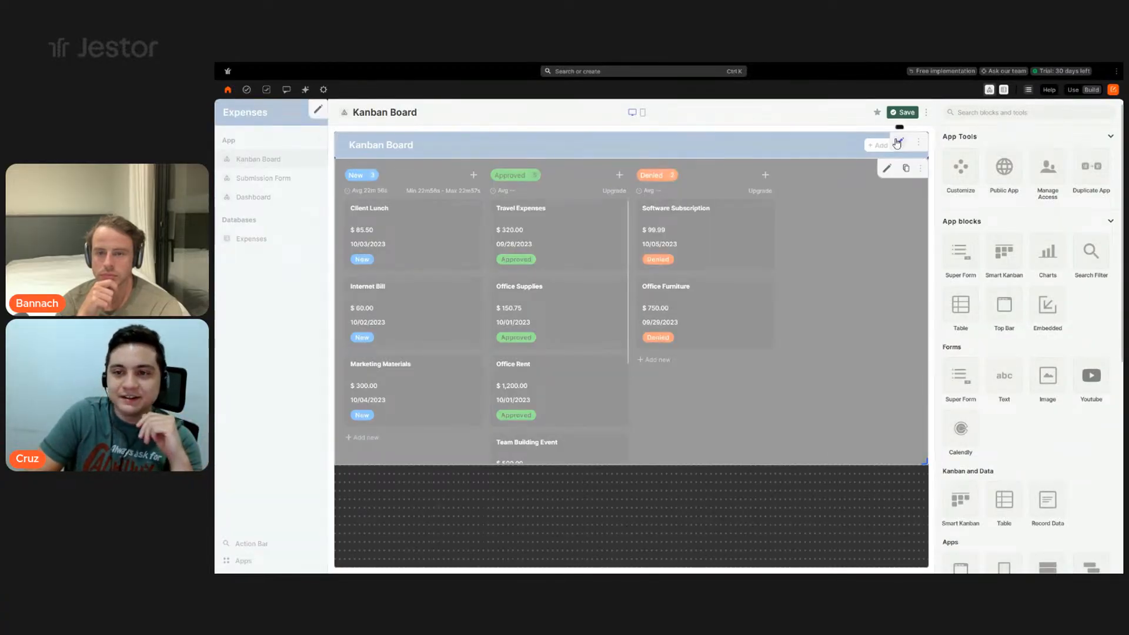
pyautogui.click(899, 141)
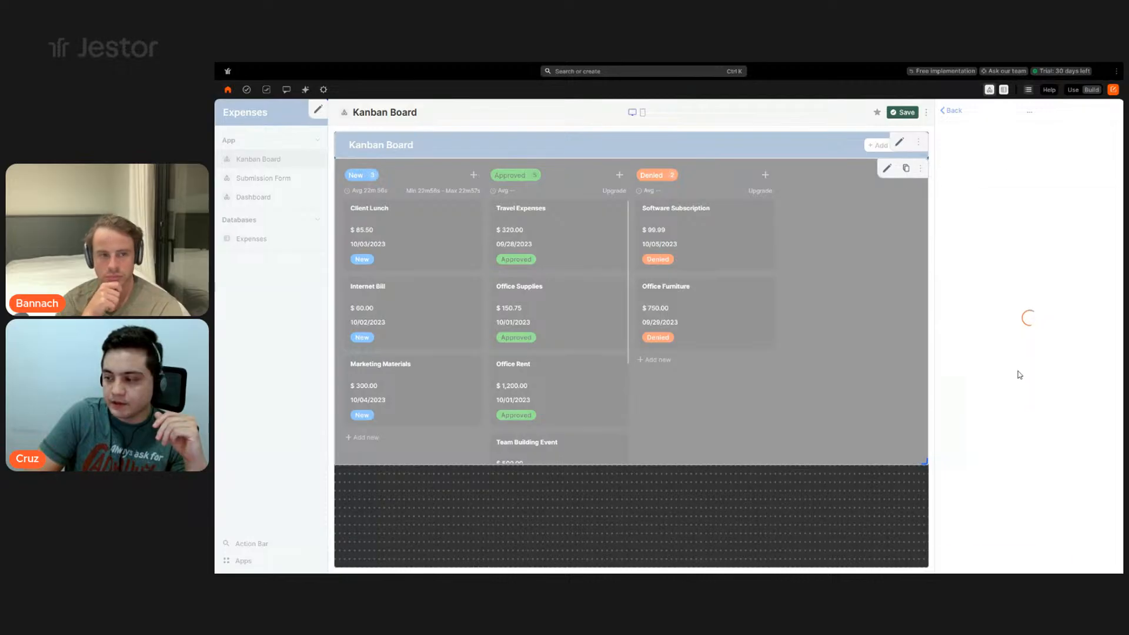
pyautogui.scroll(-5, 1028, 379)
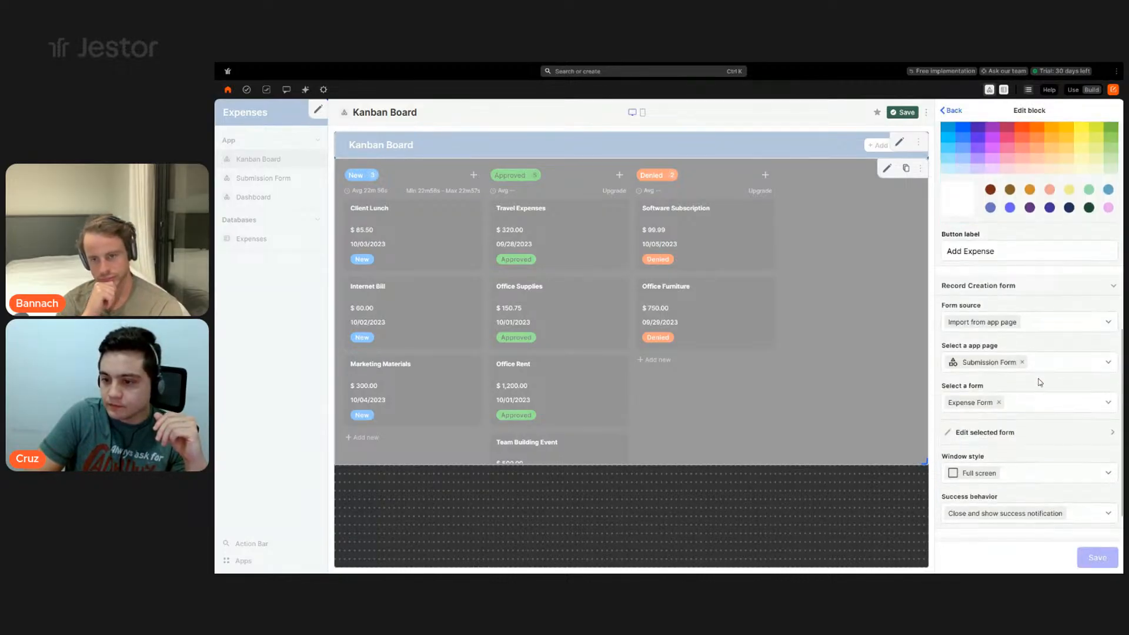
pyautogui.scroll(-1, 1049, 391)
pyautogui.click(1039, 422)
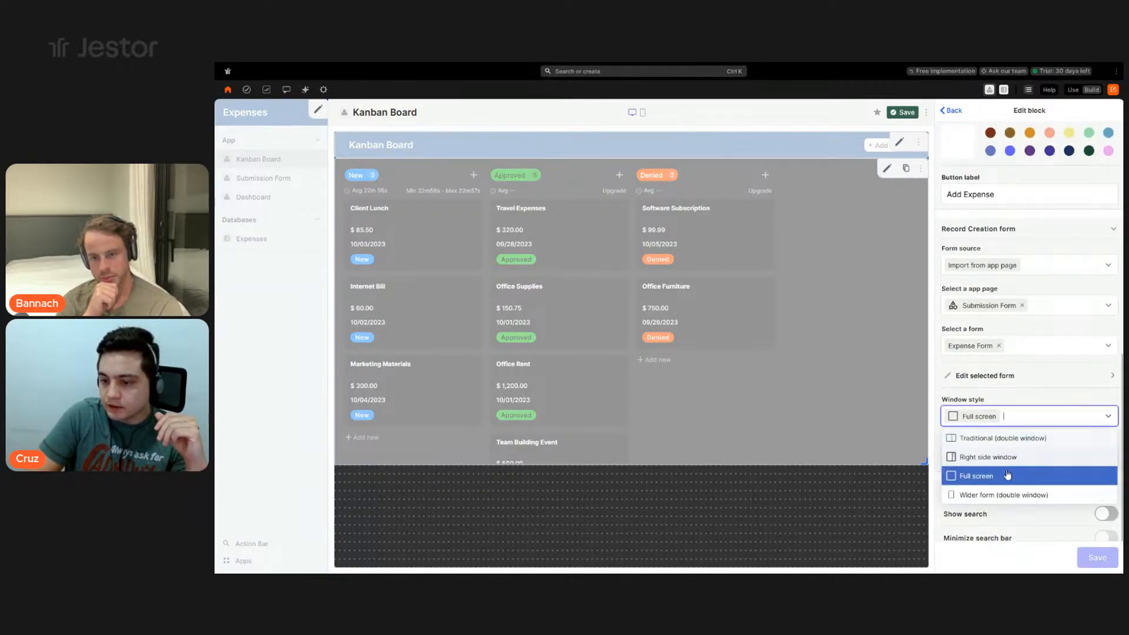
pyautogui.click(1010, 473)
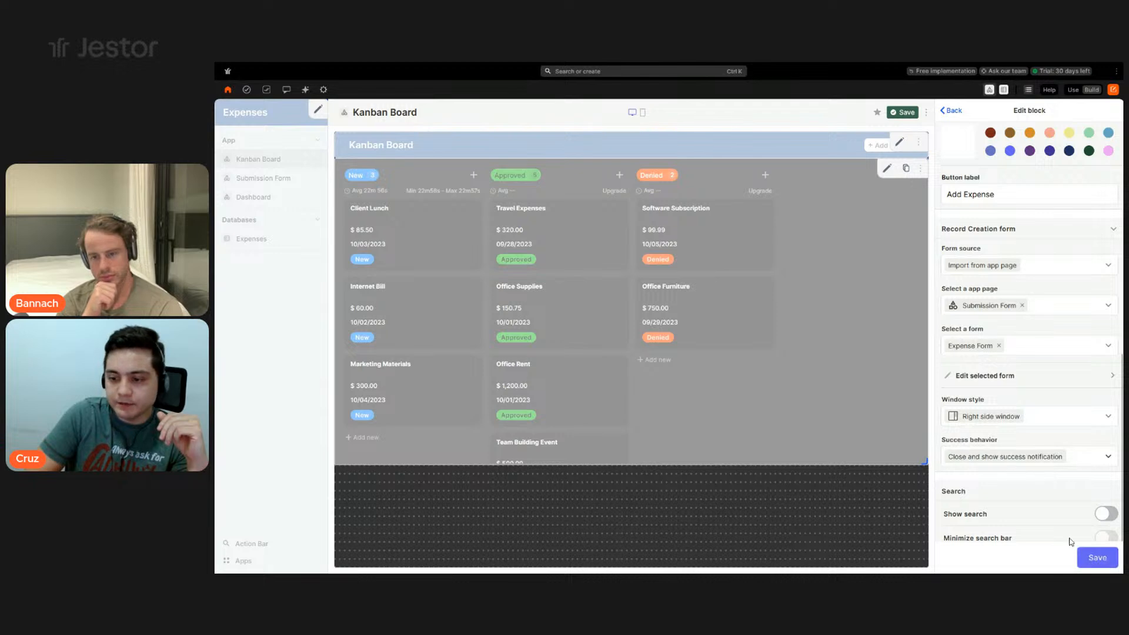
pyautogui.click(1098, 559)
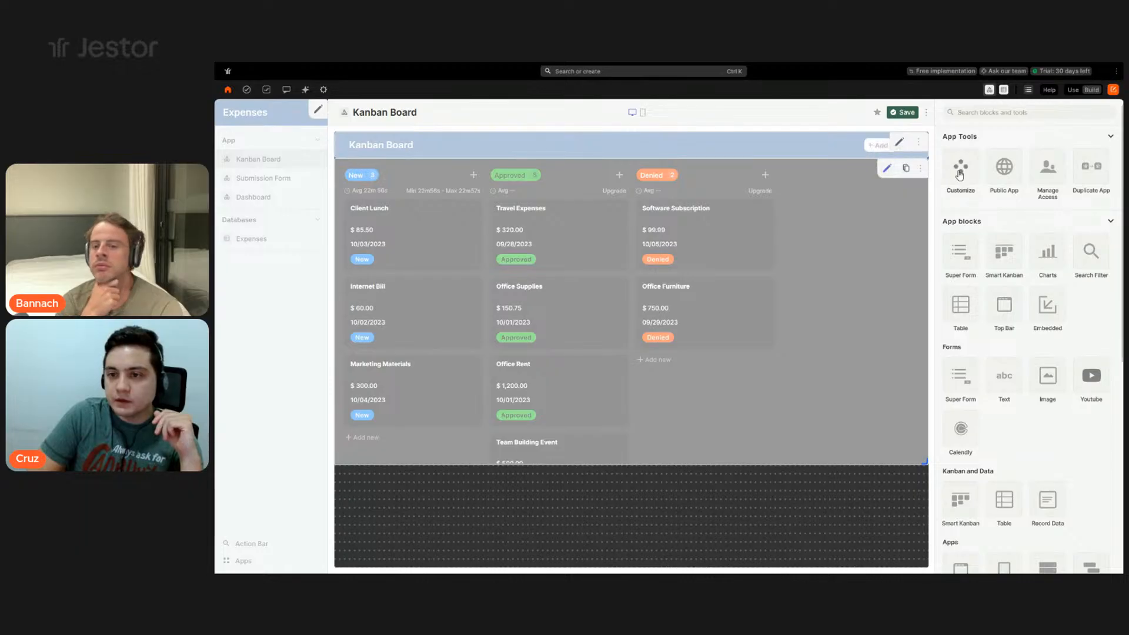
# - Give the Kanban Board page a white background with desktop page scrolling disabled, and stretch the kanban block down to fill the page
pyautogui.click(960, 170)
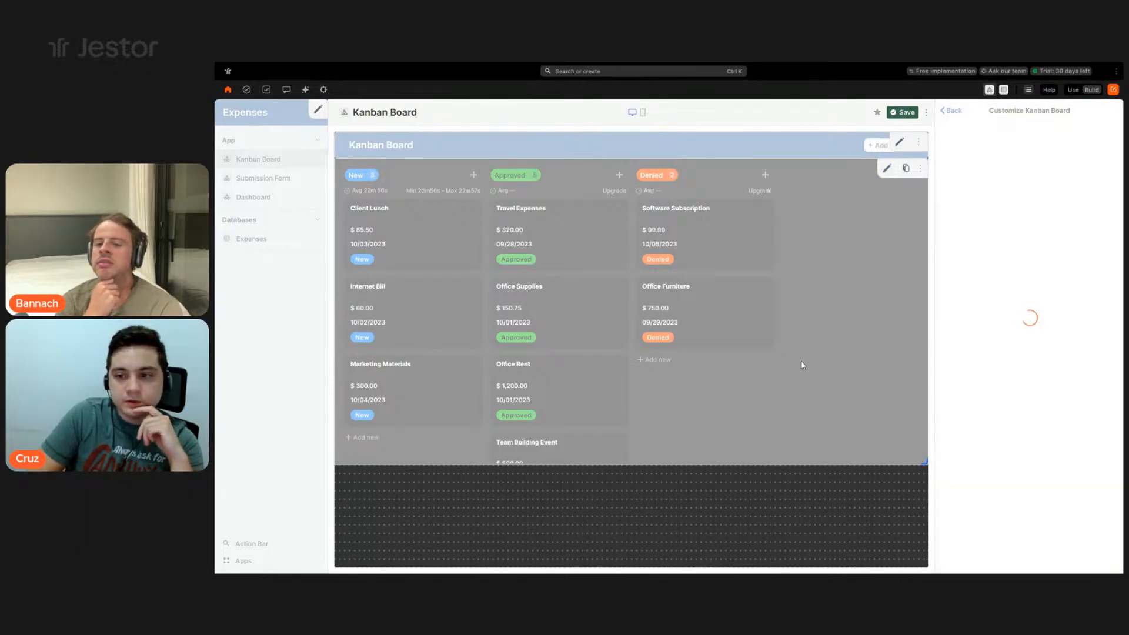
pyautogui.click(946, 296)
pyautogui.scroll(-1, 1098, 532)
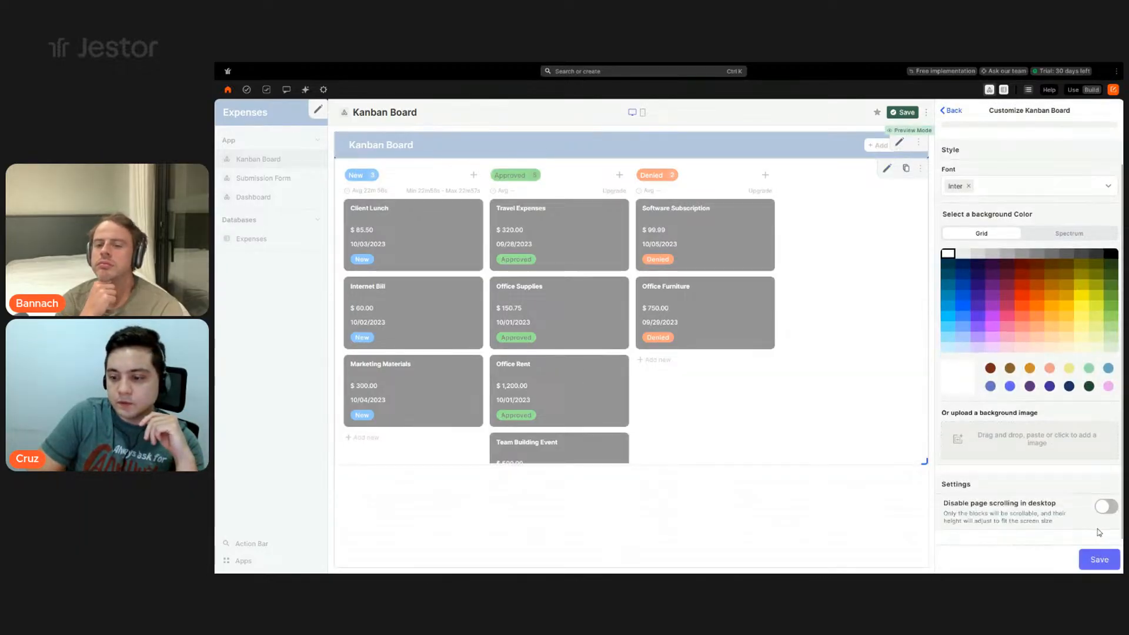
pyautogui.click(1111, 513)
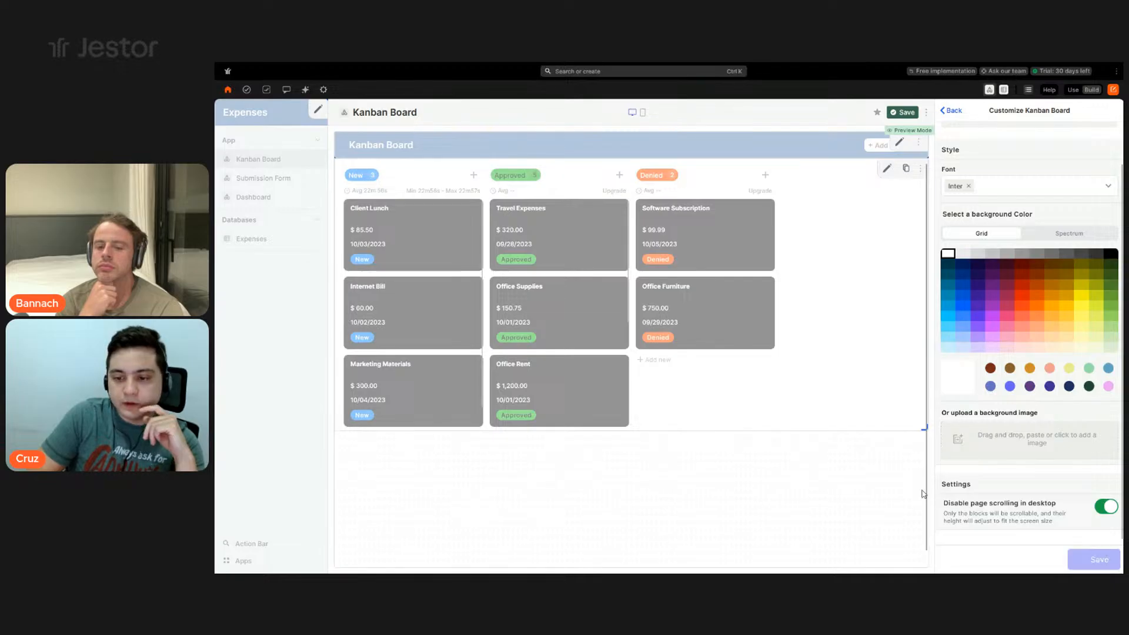
pyautogui.moveTo(922, 430); pyautogui.dragTo(941, 558)
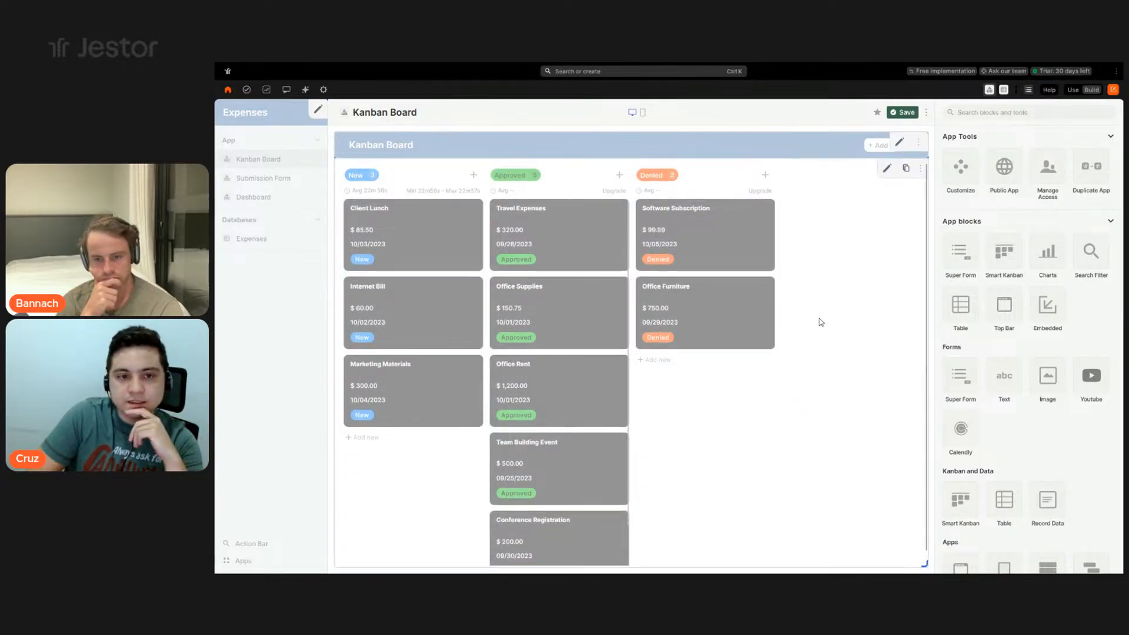
# - Set the card color of the Kanban Board's kanban block to white
pyautogui.click(887, 175)
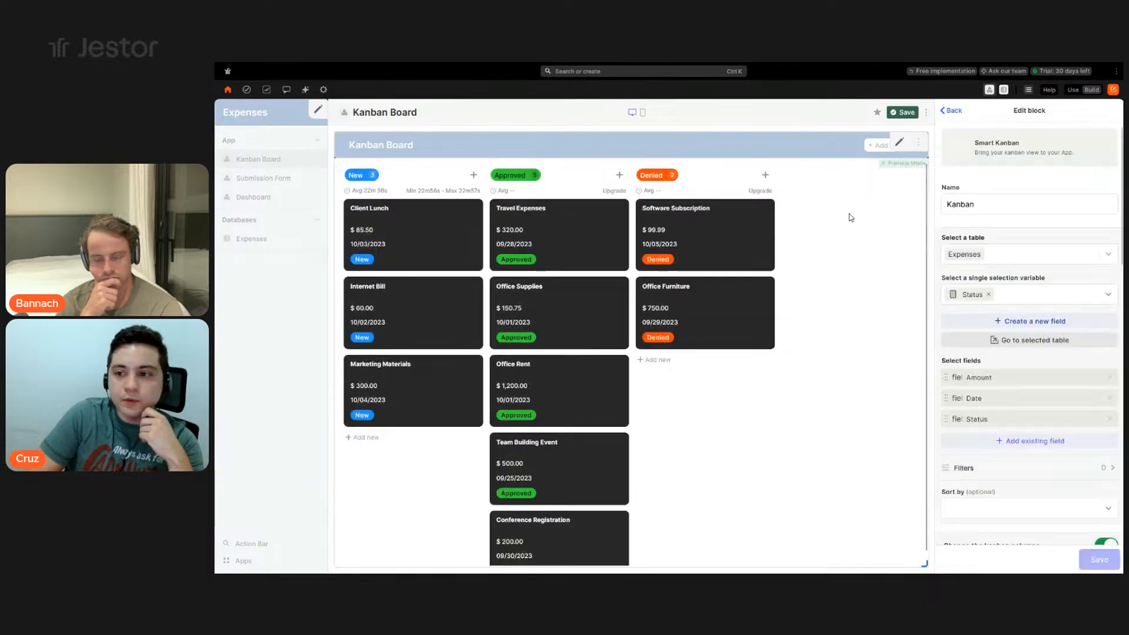
pyautogui.scroll(-3, 1038, 289)
pyautogui.scroll(-3, 1038, 290)
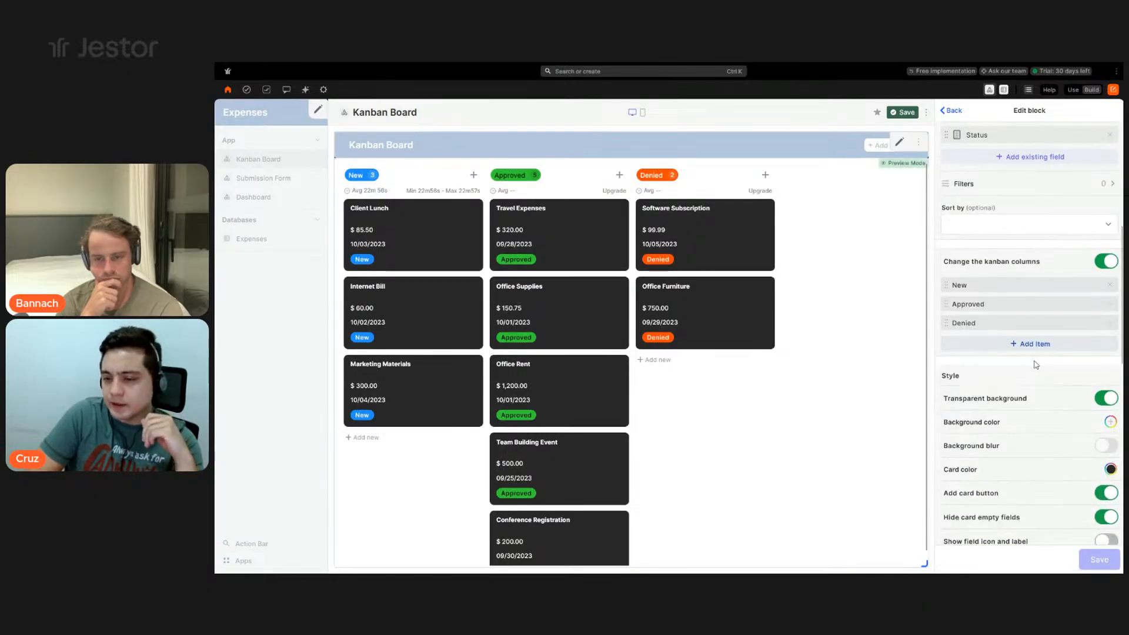
pyautogui.click(1110, 412)
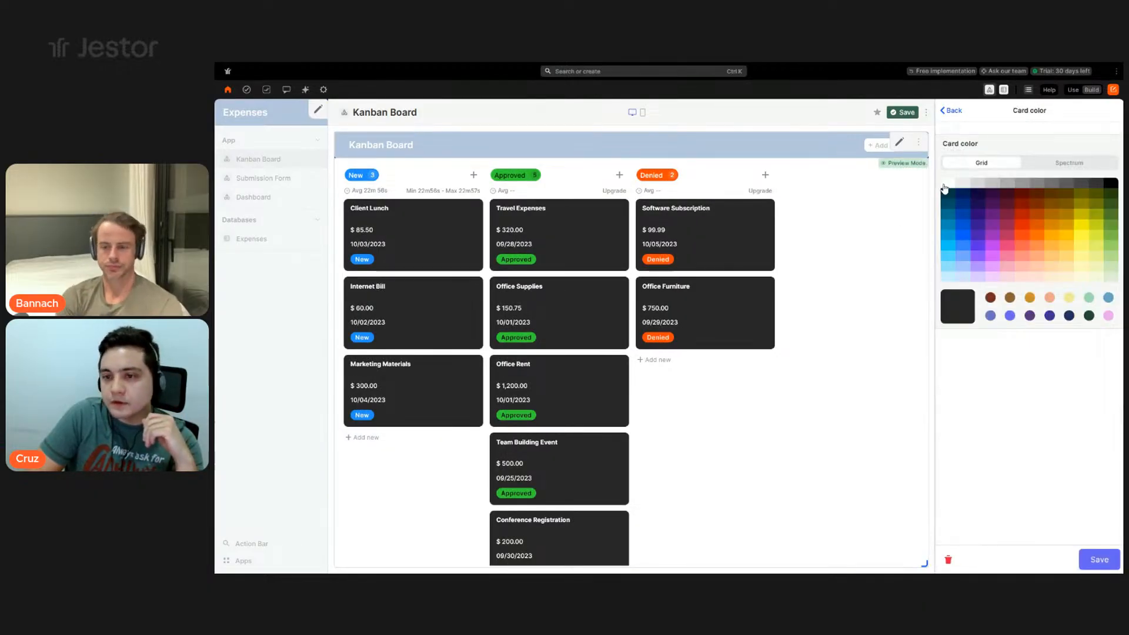
pyautogui.click(947, 184)
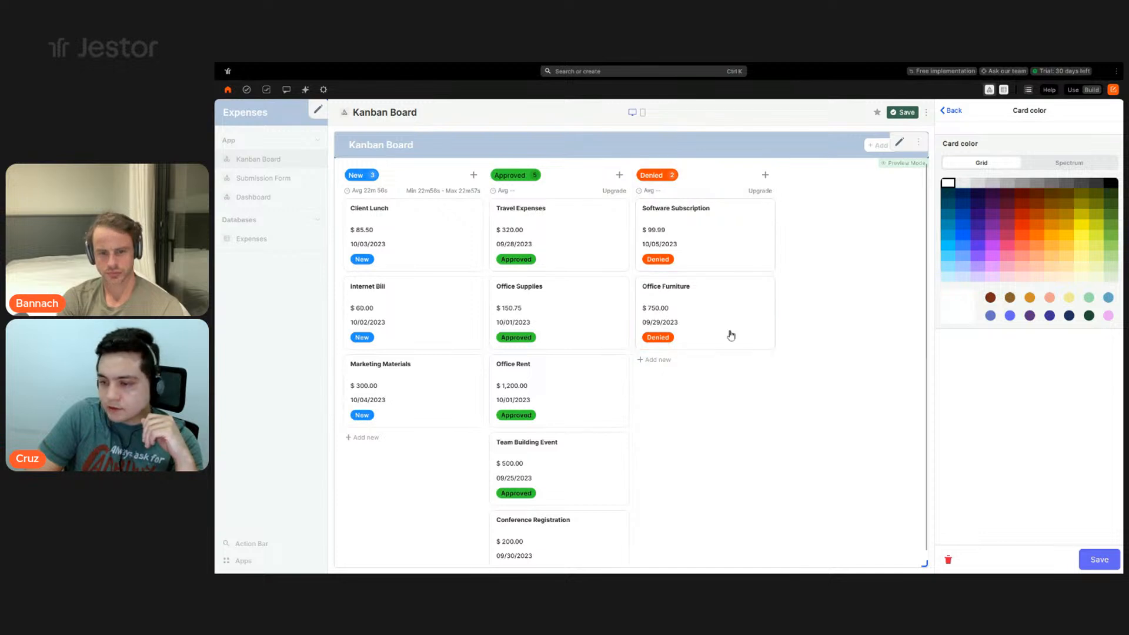
pyautogui.click(1035, 262)
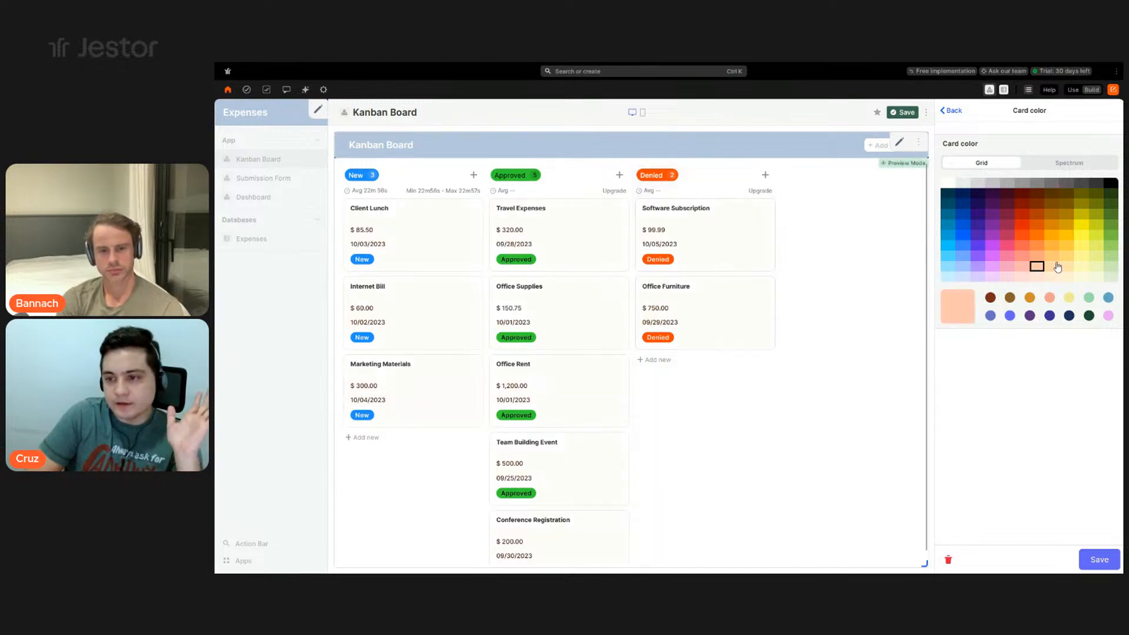
pyautogui.click(1080, 255)
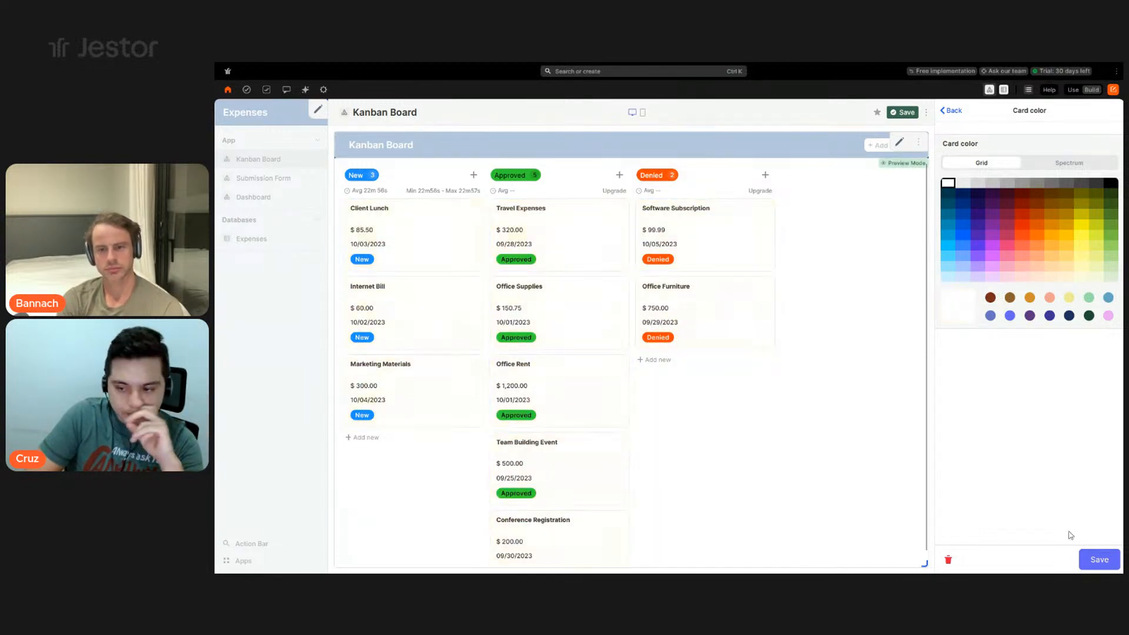
pyautogui.click(1097, 559)
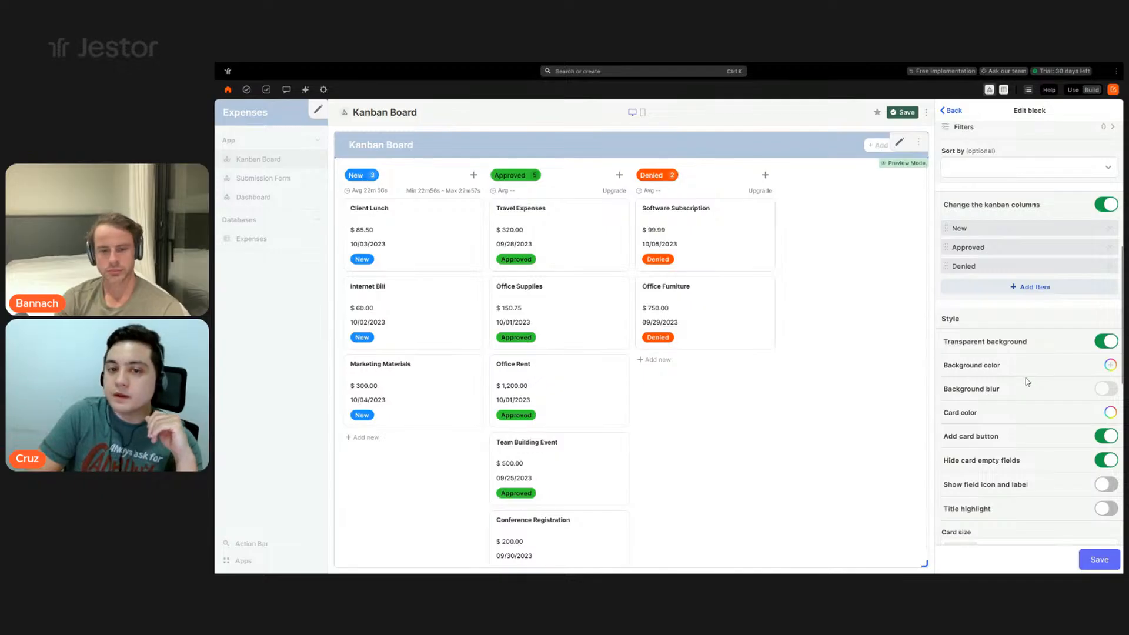
# - Turn off the add card button in the kanban block's style settings, keeping empty card fields hidden
pyautogui.scroll(3, 1023, 379)
pyautogui.scroll(-1, 1026, 381)
pyautogui.scroll(-10, 1027, 381)
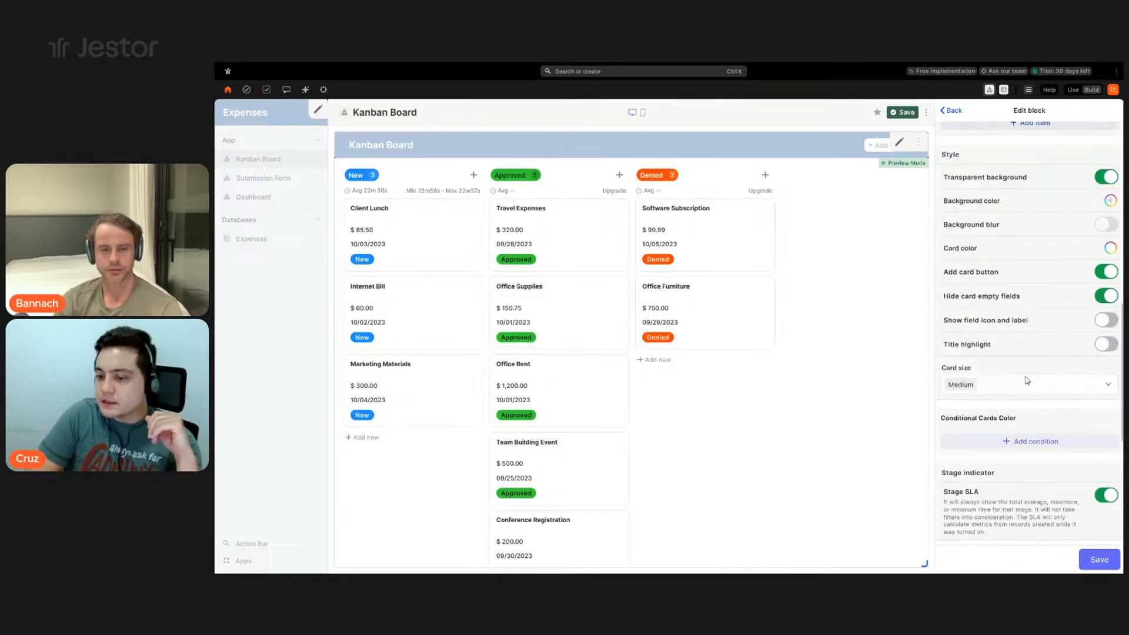
pyautogui.scroll(-1, 1026, 381)
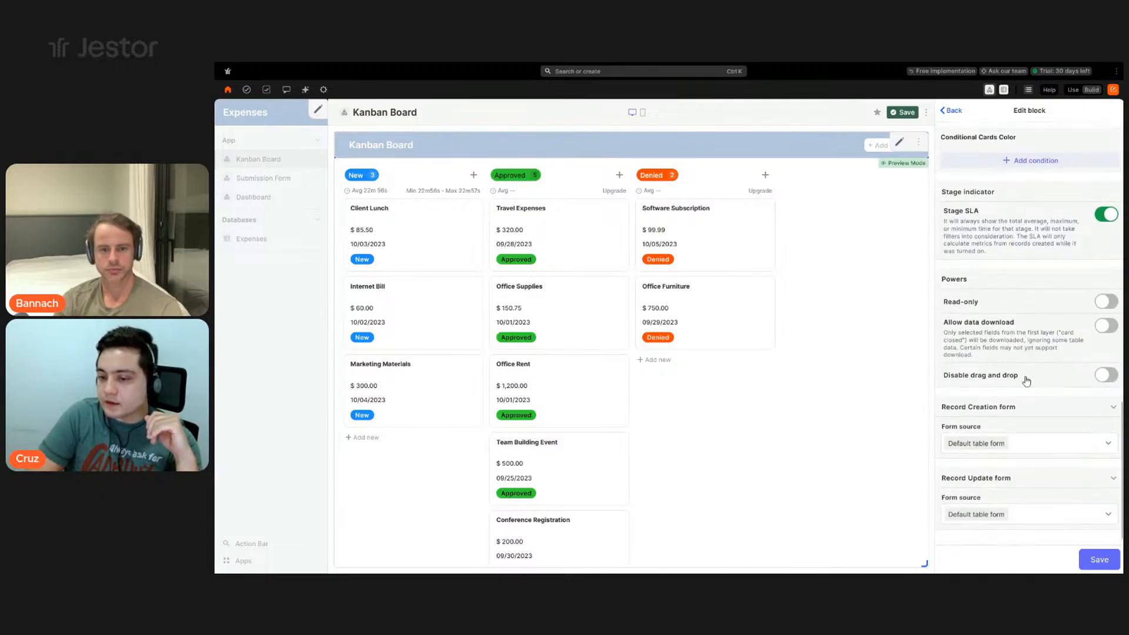
pyautogui.scroll(6, 1043, 388)
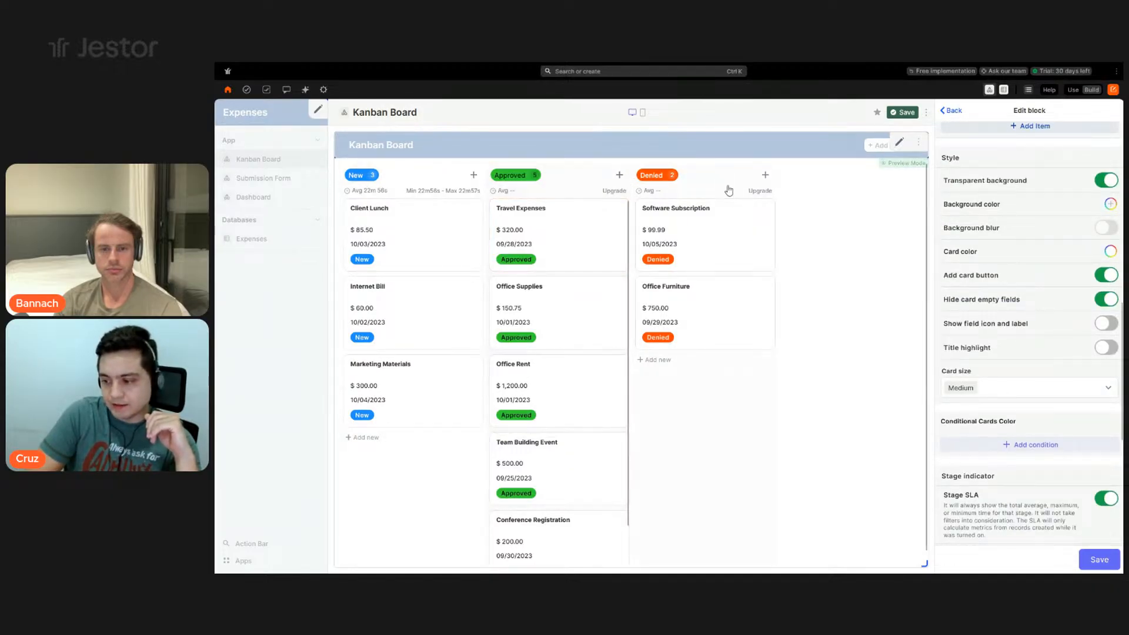
pyautogui.click(1102, 301)
pyautogui.click(1104, 301)
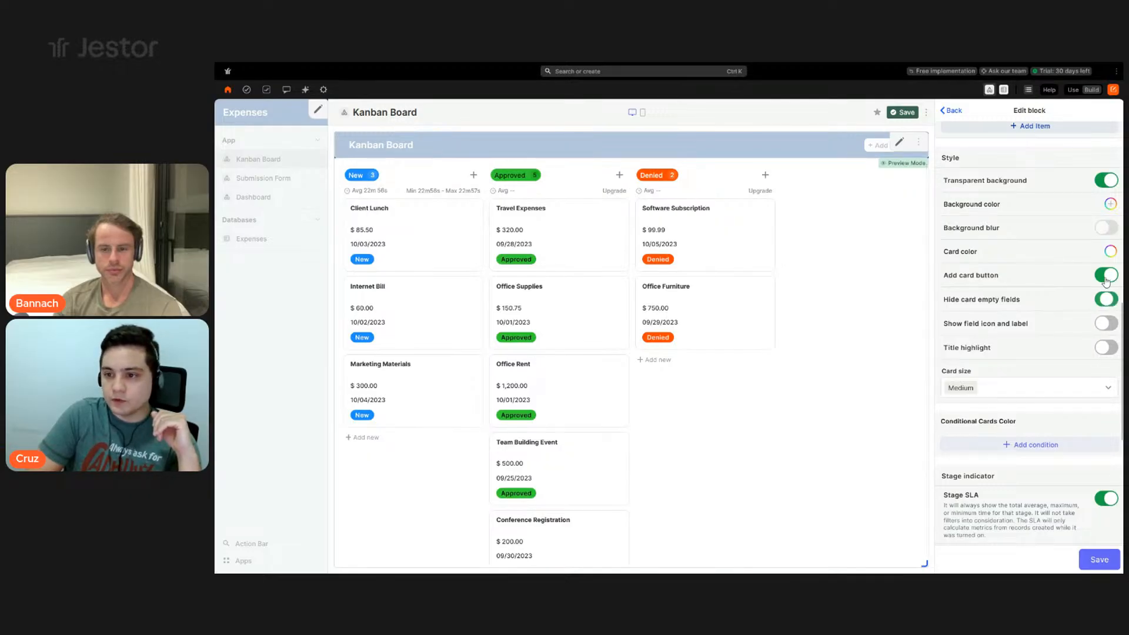
pyautogui.click(1106, 277)
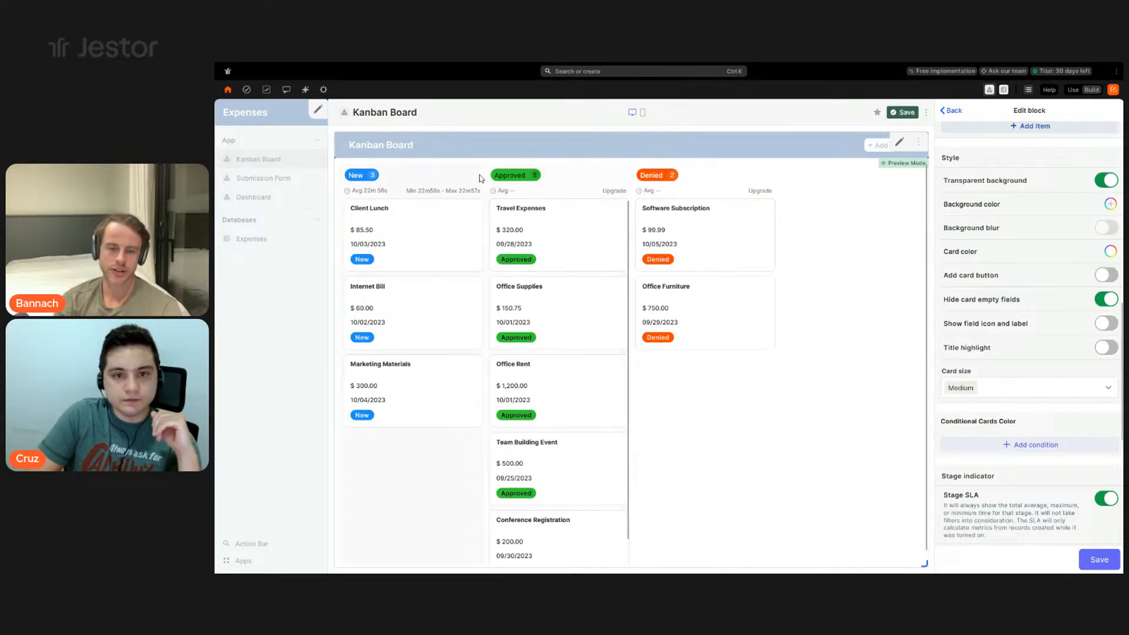
# - Replace the Status field on the kanban cards with the Receipt Reader field and save the block
pyautogui.scroll(5, 1076, 377)
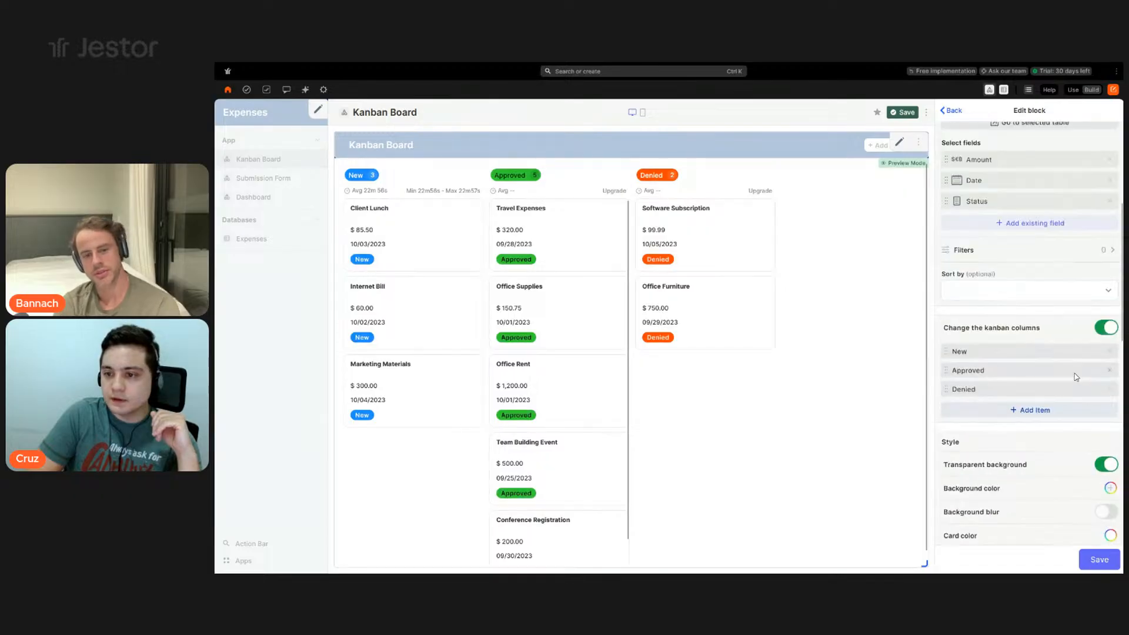
pyautogui.scroll(2, 1039, 248)
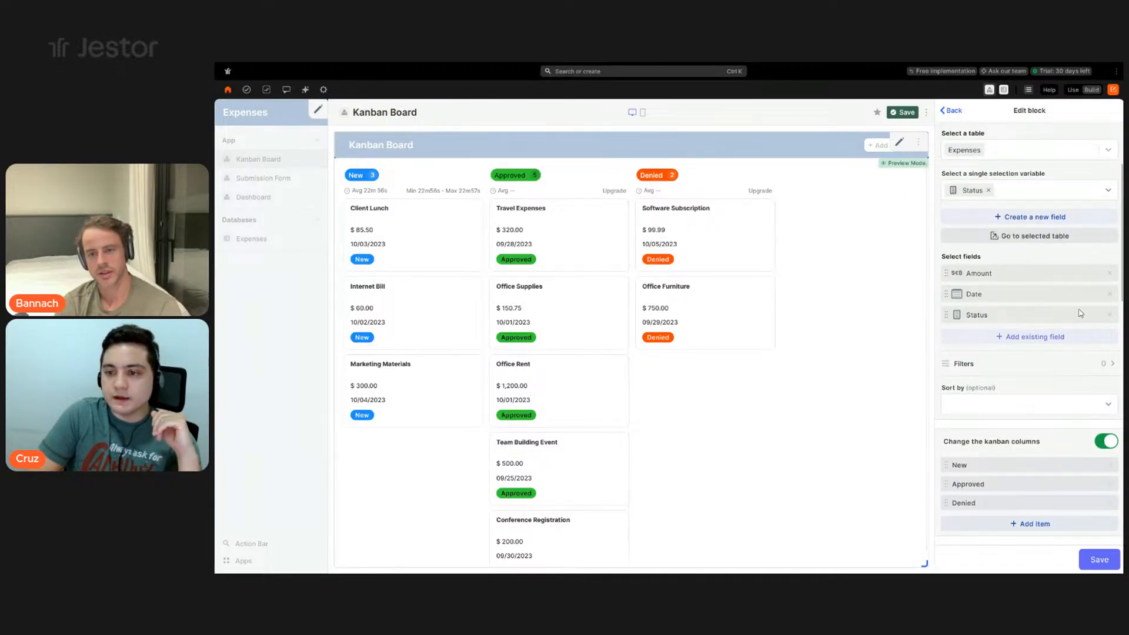
pyautogui.click(1109, 314)
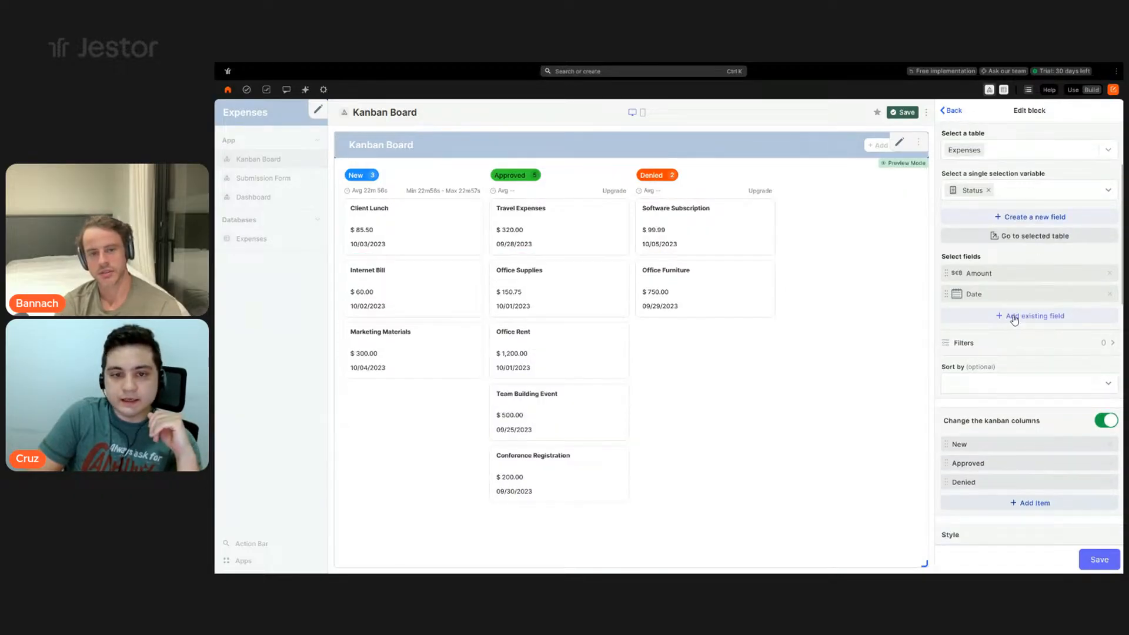
pyautogui.click(1010, 318)
pyautogui.scroll(-2, 1007, 391)
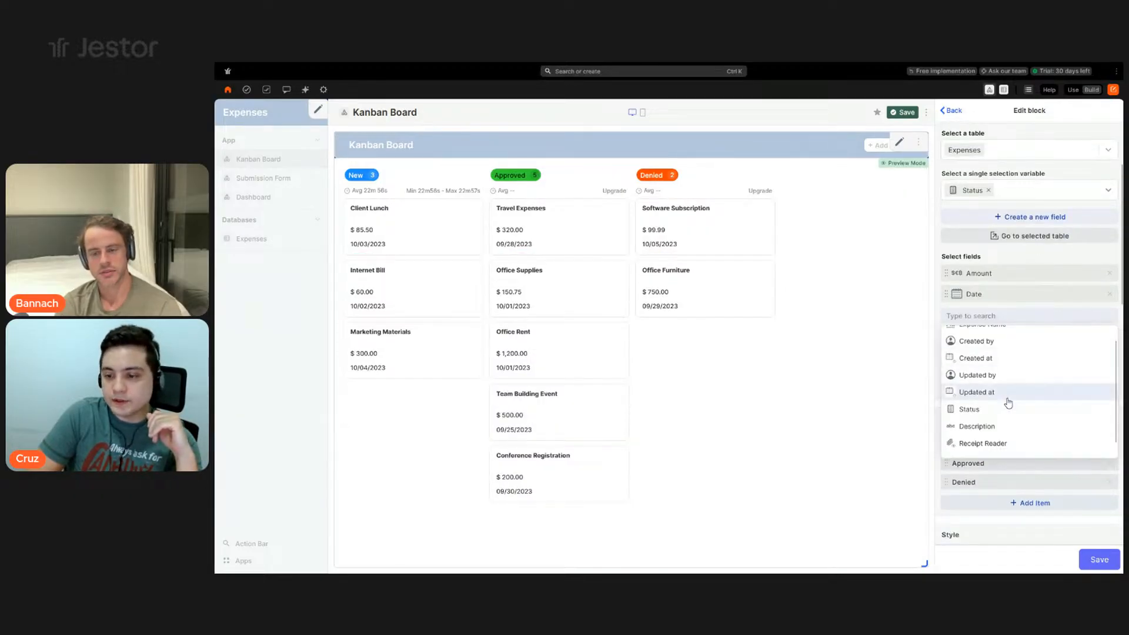
pyautogui.click(991, 438)
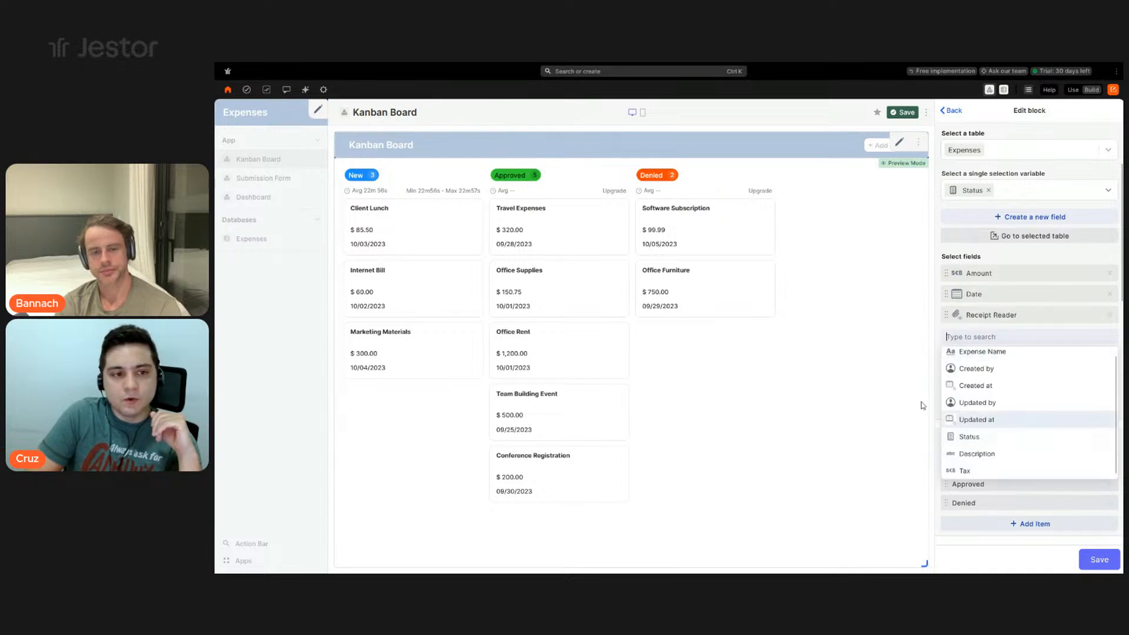
pyautogui.scroll(3, 1028, 510)
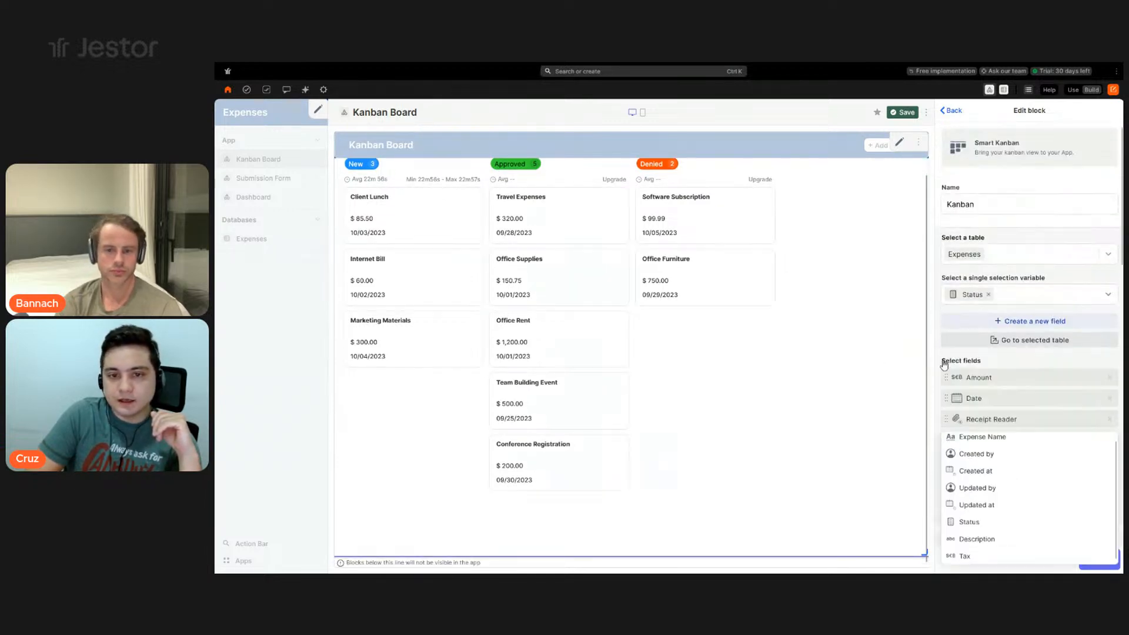
pyautogui.click(1049, 278)
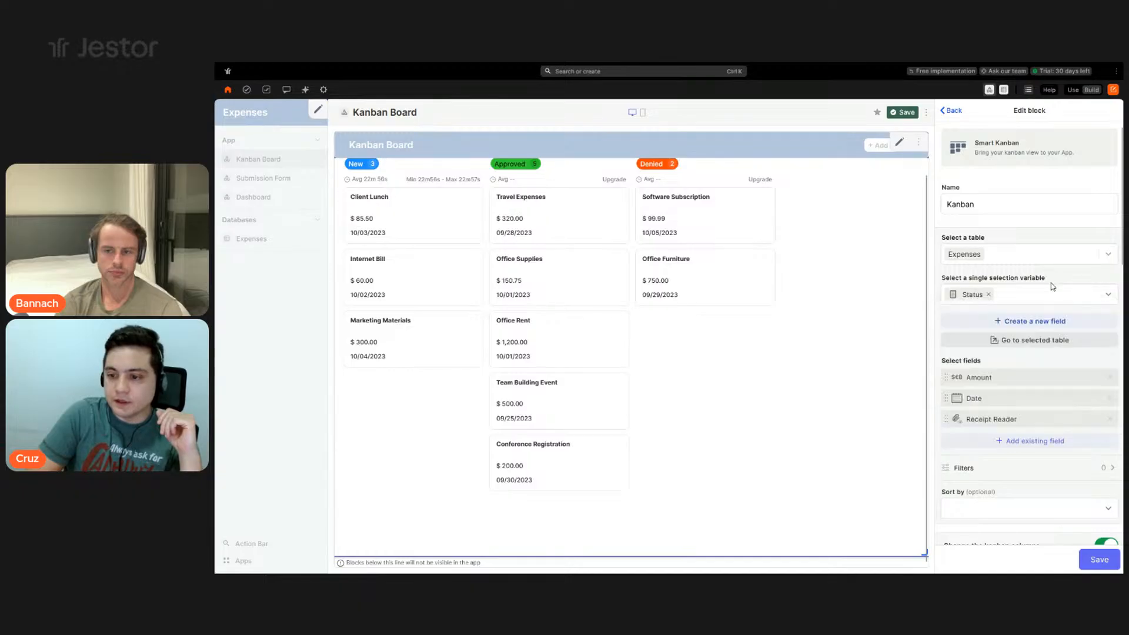
pyautogui.scroll(-5, 1023, 412)
pyautogui.click(1110, 557)
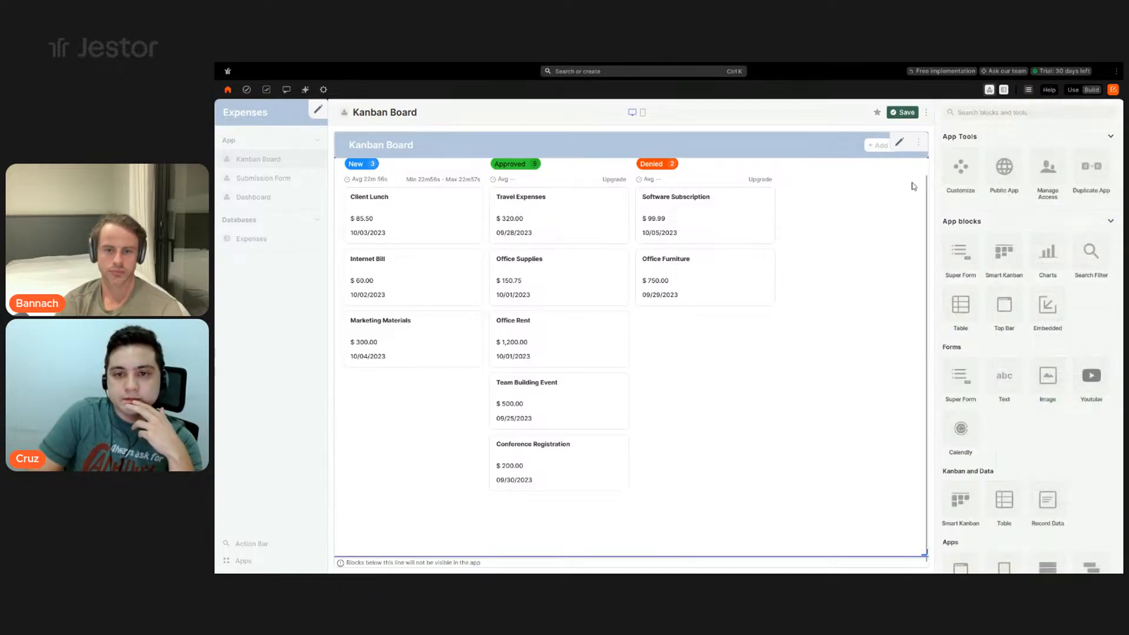
# - Switch the Kanban Board to use mode and submit a new expense with a receipt picture attached in Receipt Reader
pyautogui.click(1073, 91)
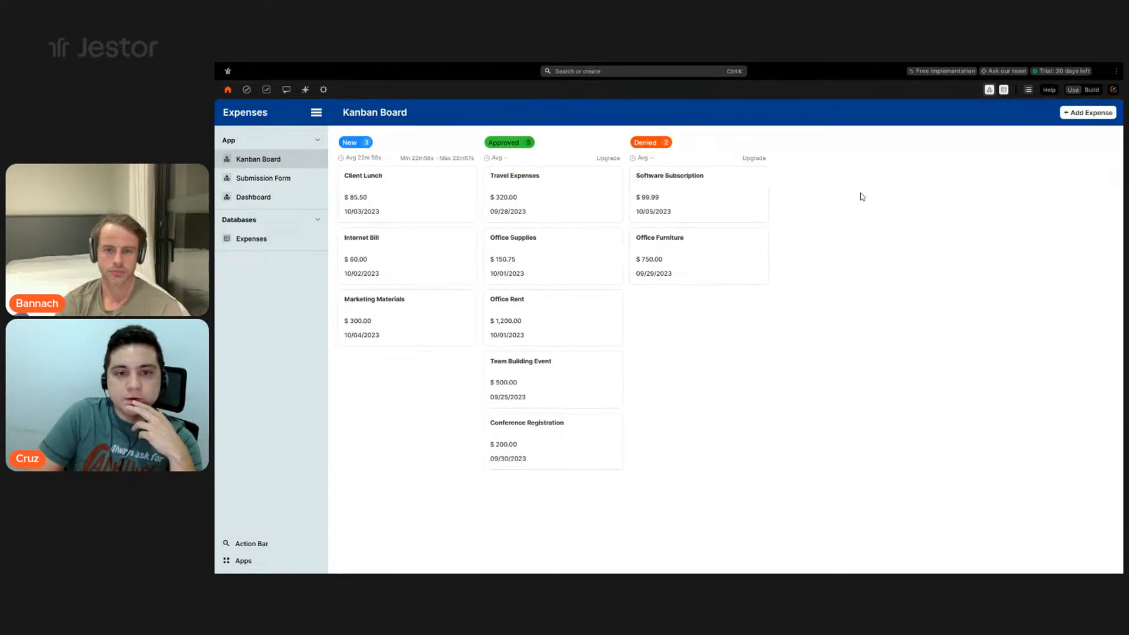
pyautogui.click(1082, 114)
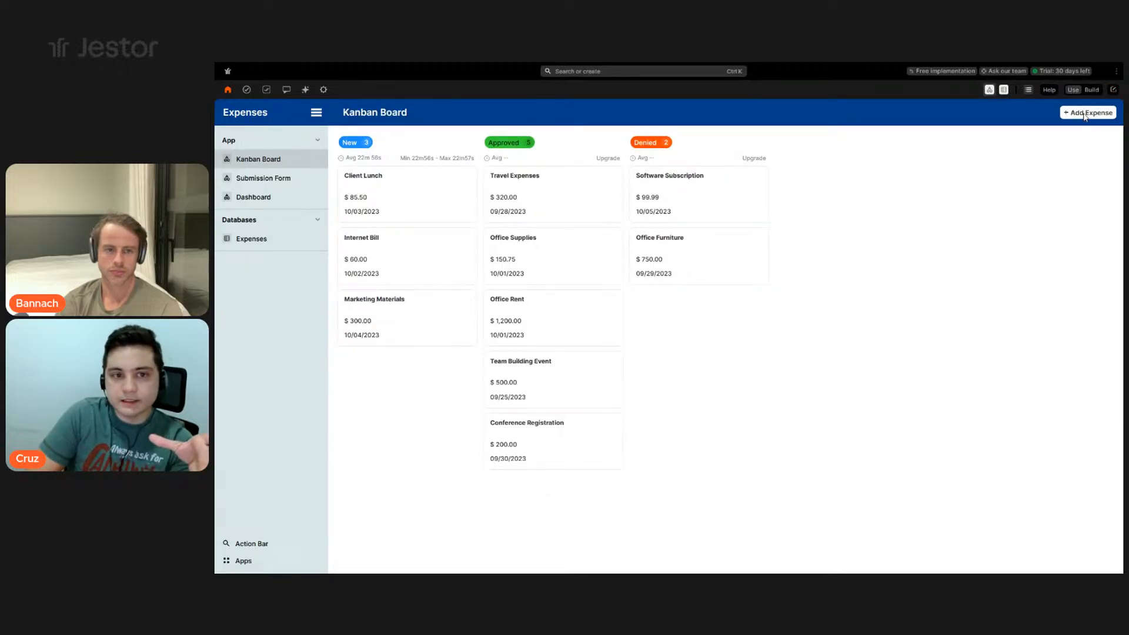
pyautogui.click(954, 294)
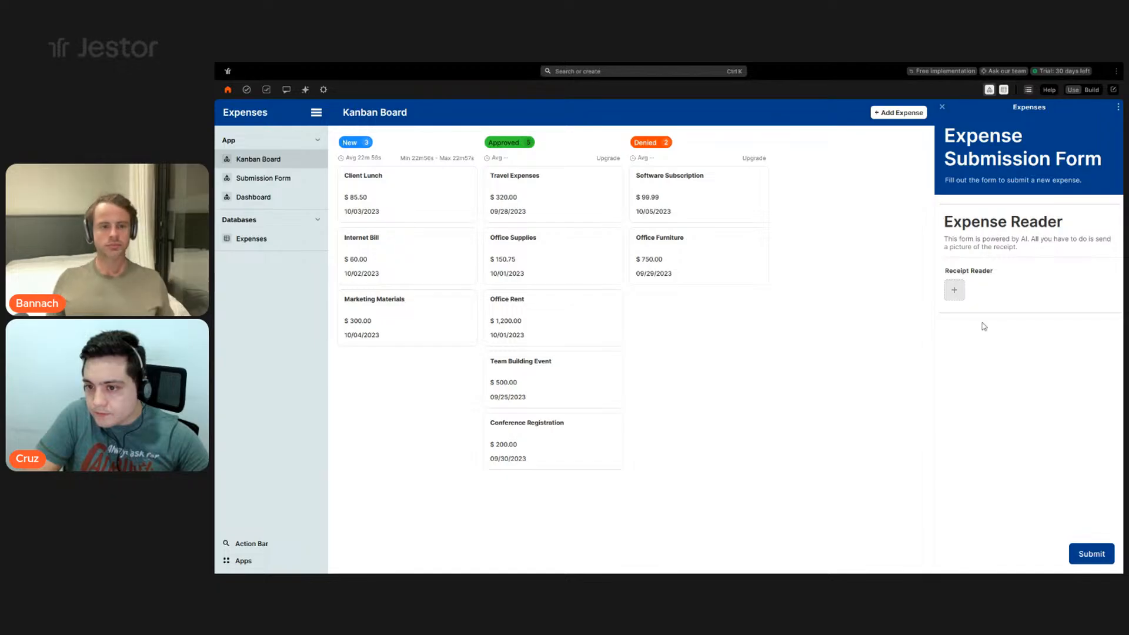
pyautogui.moveTo(982, 325); pyautogui.dragTo(956, 296)
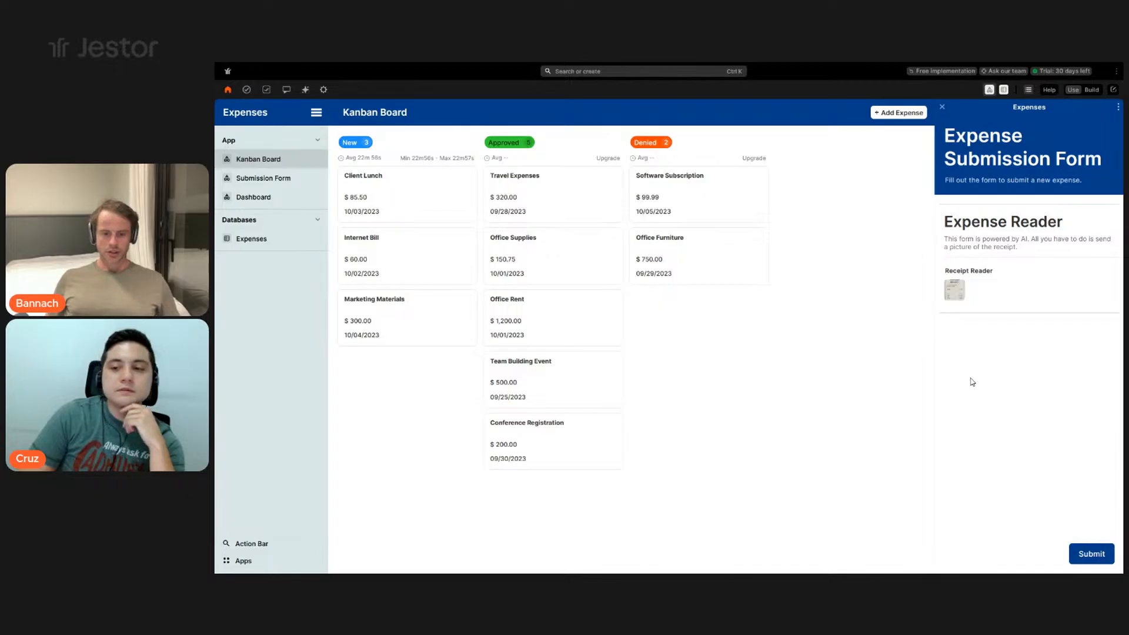
pyautogui.click(1100, 553)
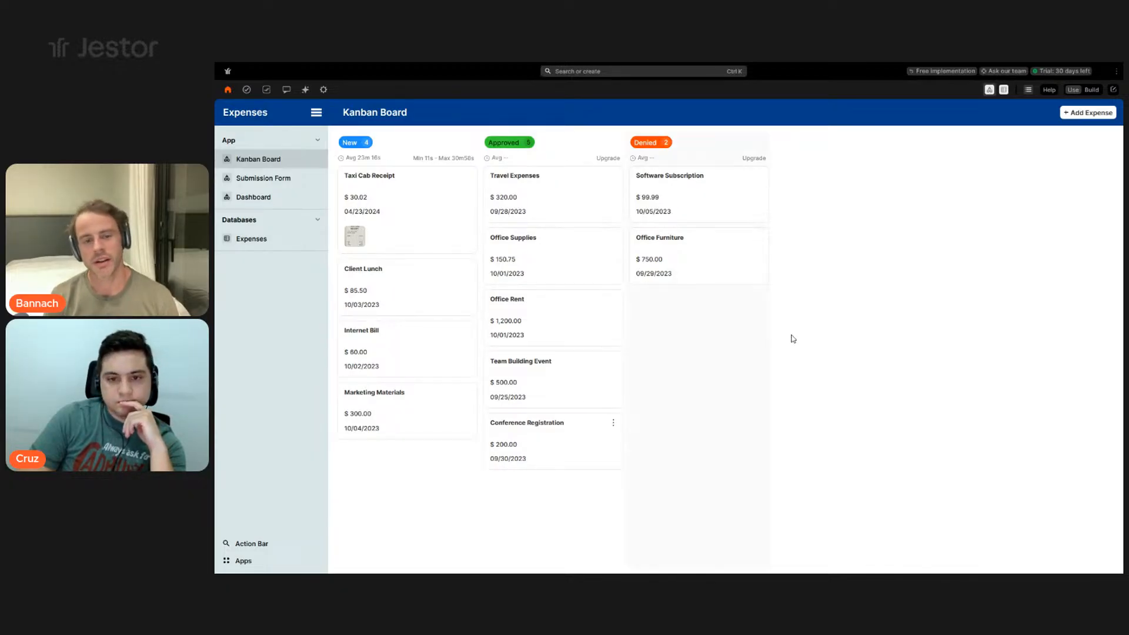
# - Examine the new Taxi Cab Receipt card's receipt image and its record details, and close the record
pyautogui.click(352, 242)
pyautogui.click(857, 357)
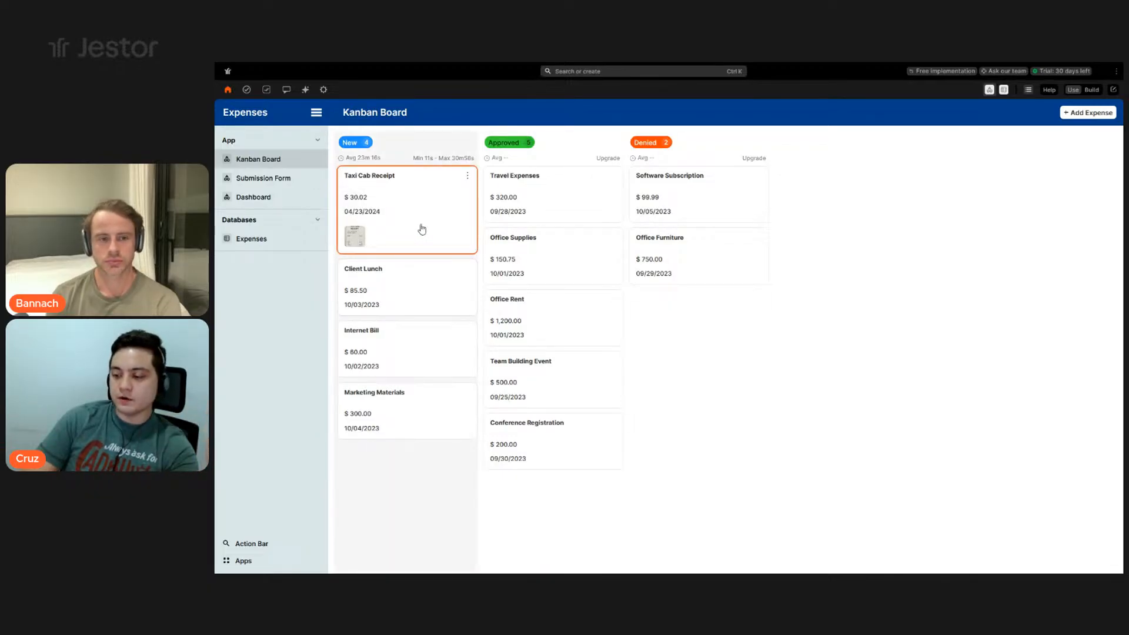
pyautogui.click(357, 244)
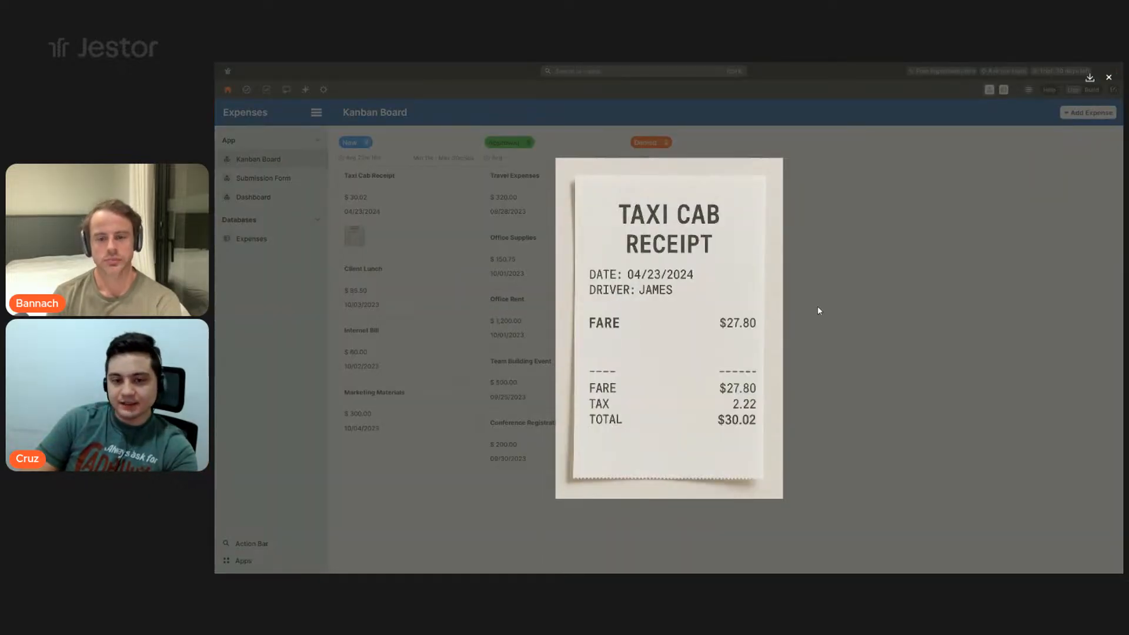
pyautogui.click(900, 331)
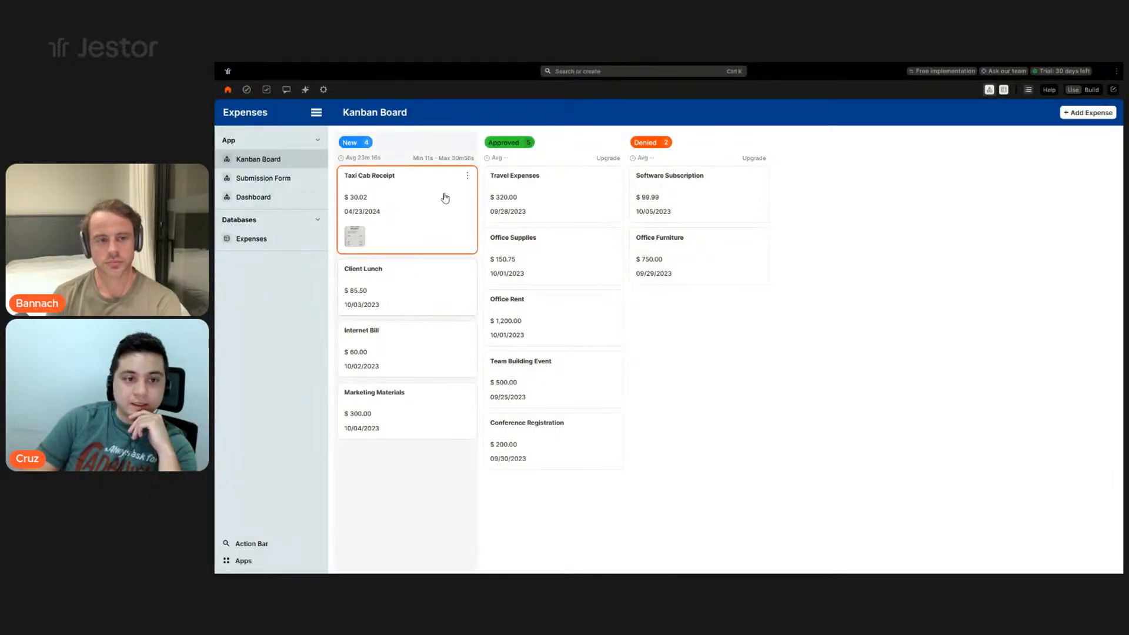
pyautogui.click(453, 205)
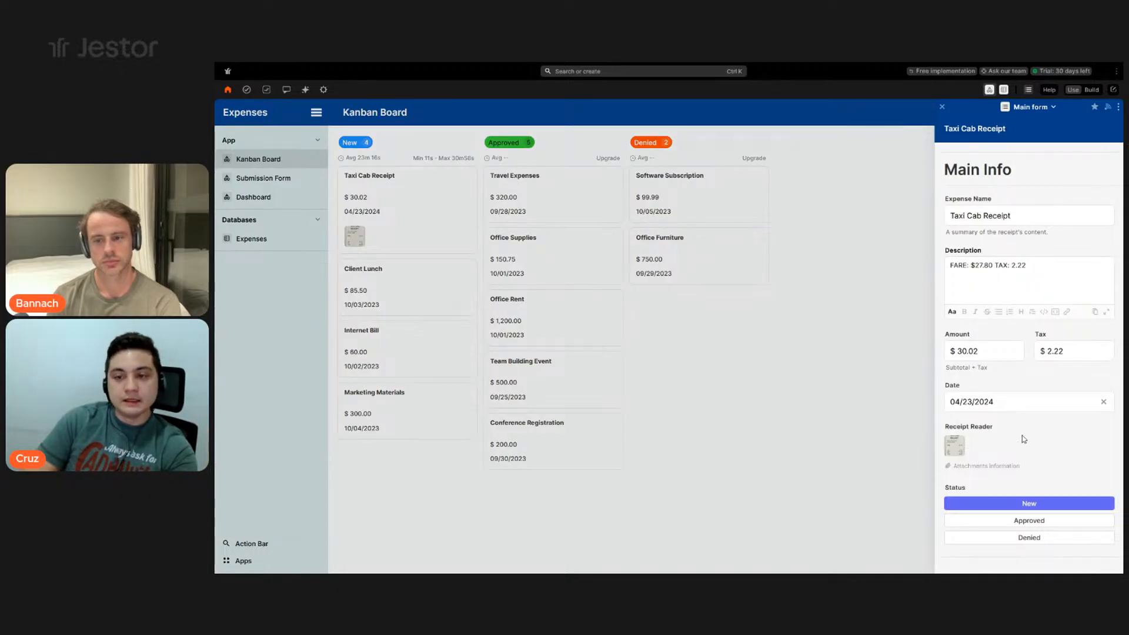
pyautogui.click(942, 106)
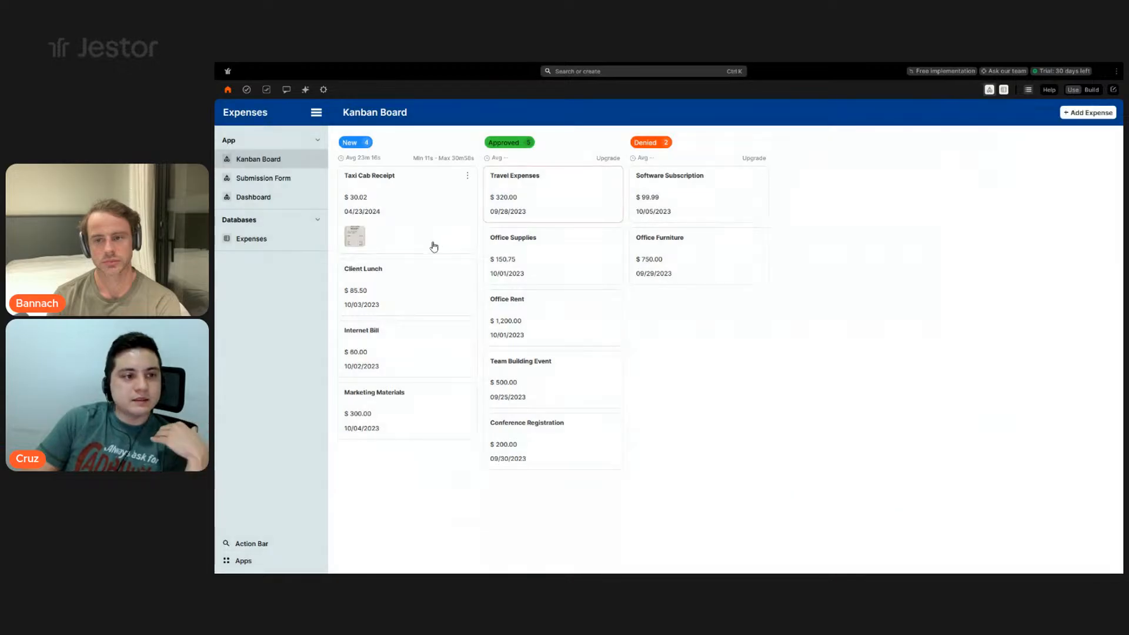
# - Open the Dashboard in build mode, set its title bar color to #023e8a and save the block
pyautogui.click(256, 197)
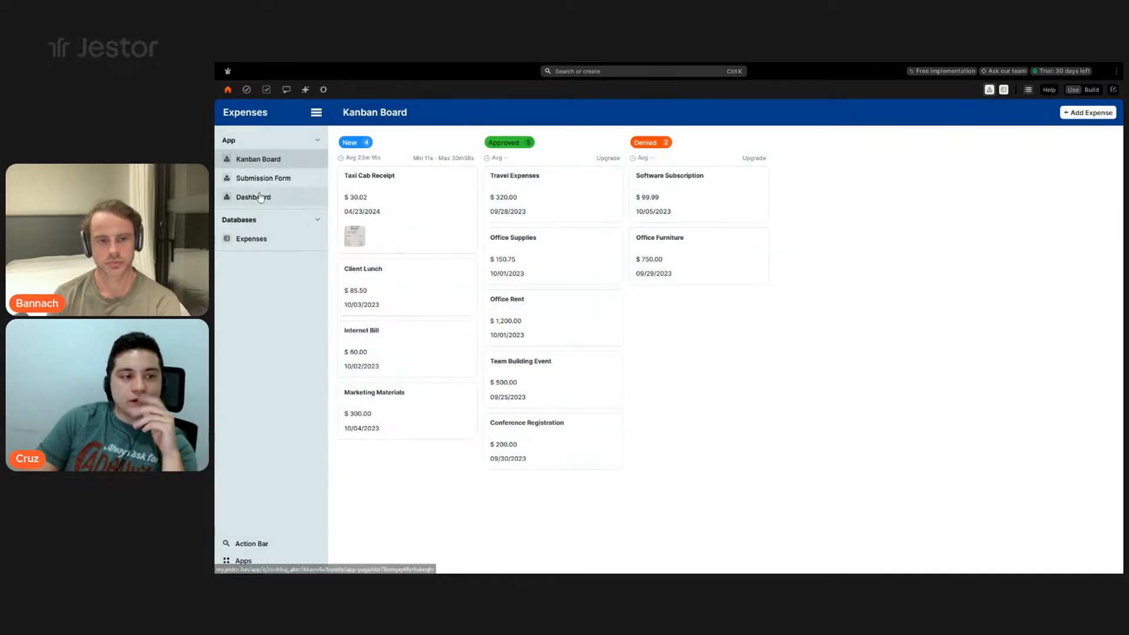
pyautogui.click(1088, 91)
pyautogui.click(1094, 114)
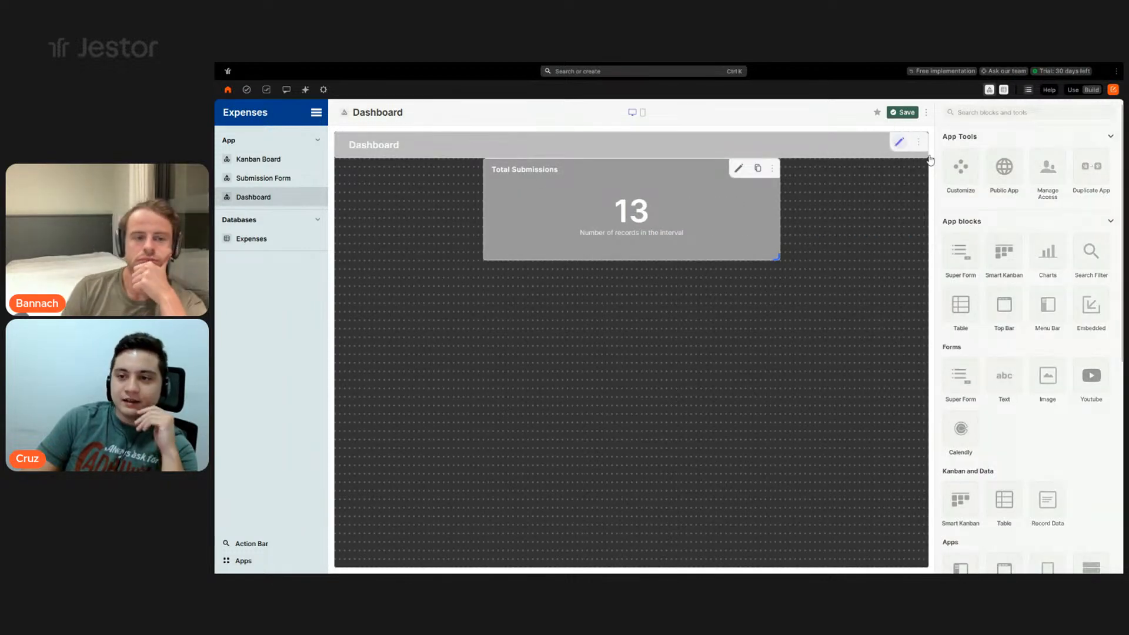
pyautogui.click(898, 141)
pyautogui.click(1068, 236)
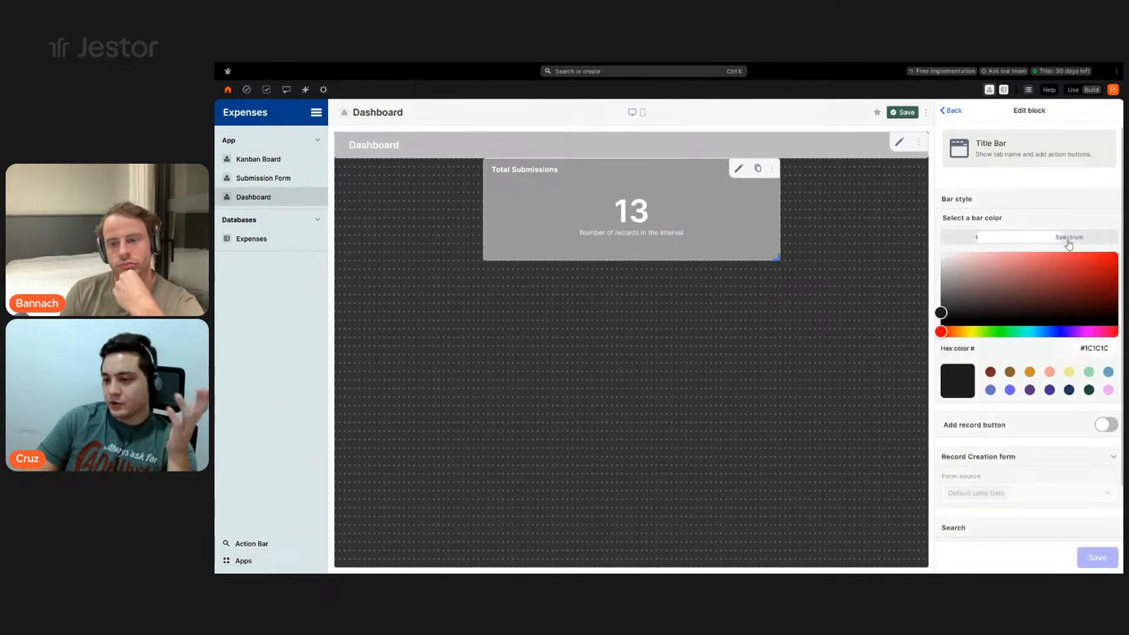
pyautogui.tripleClick(1098, 348)
pyautogui.write('#023e8a')
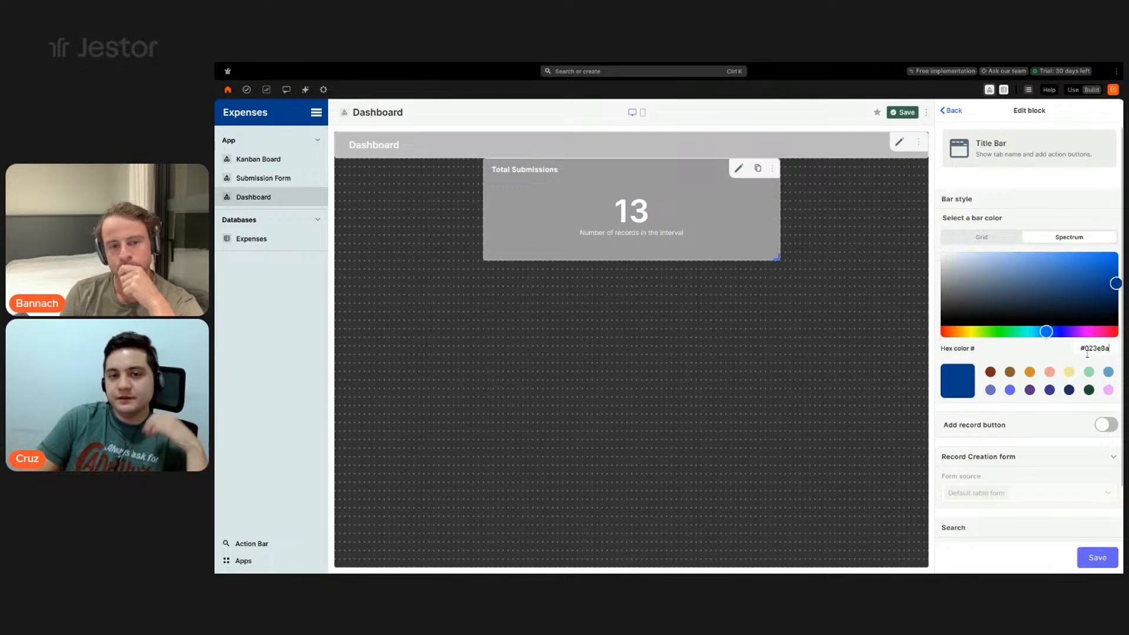
pyautogui.scroll(-1, 1093, 473)
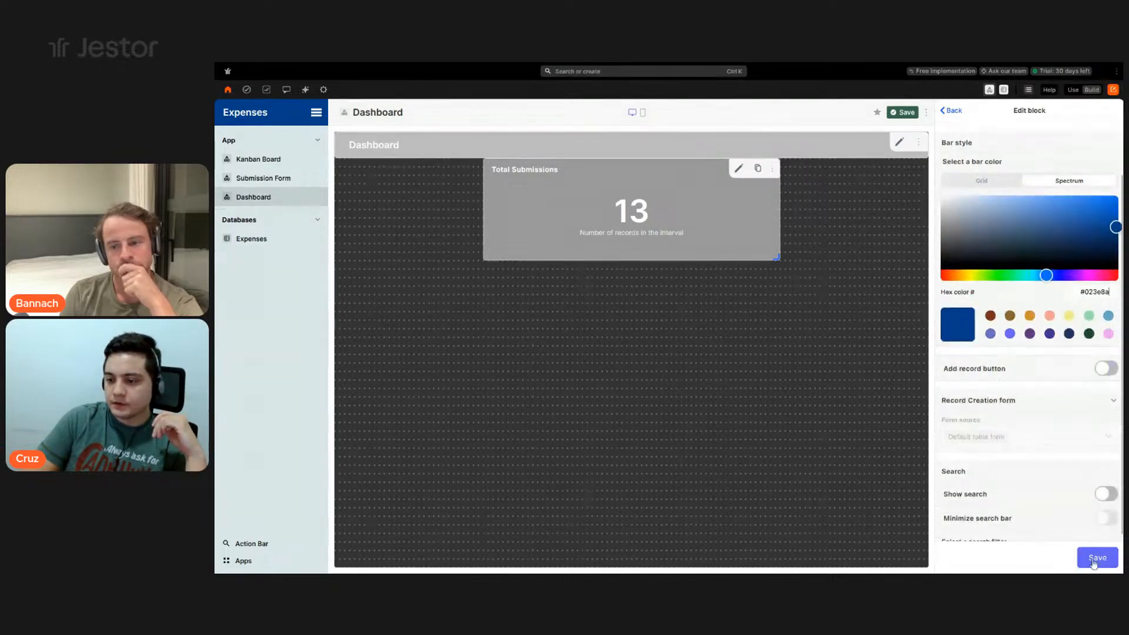
pyautogui.scroll(-1, 1097, 513)
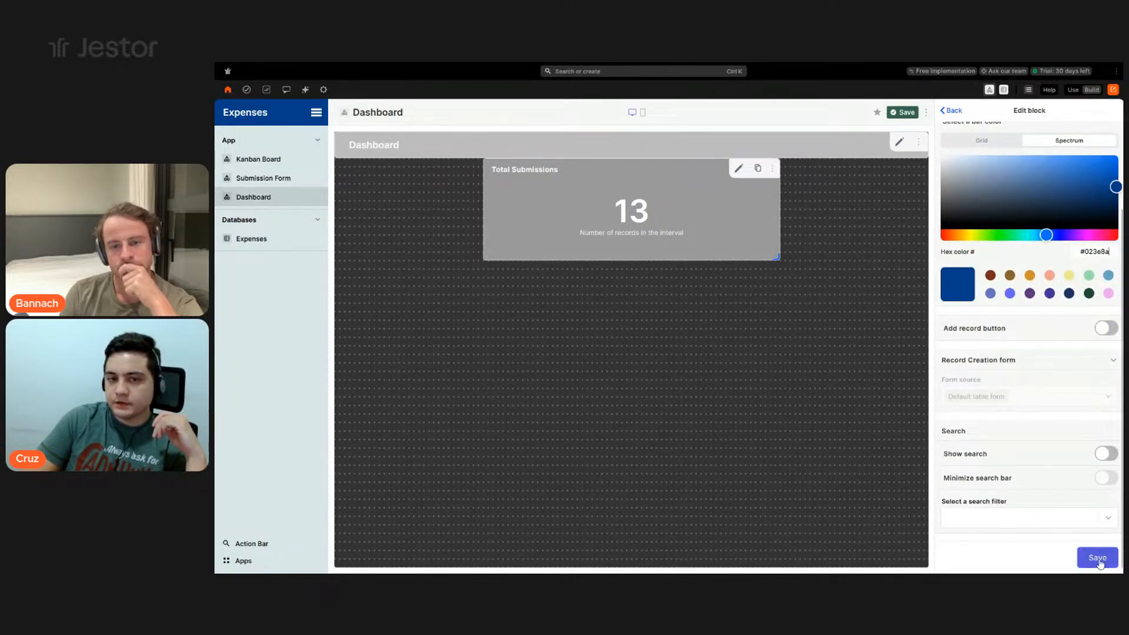
pyautogui.click(1097, 558)
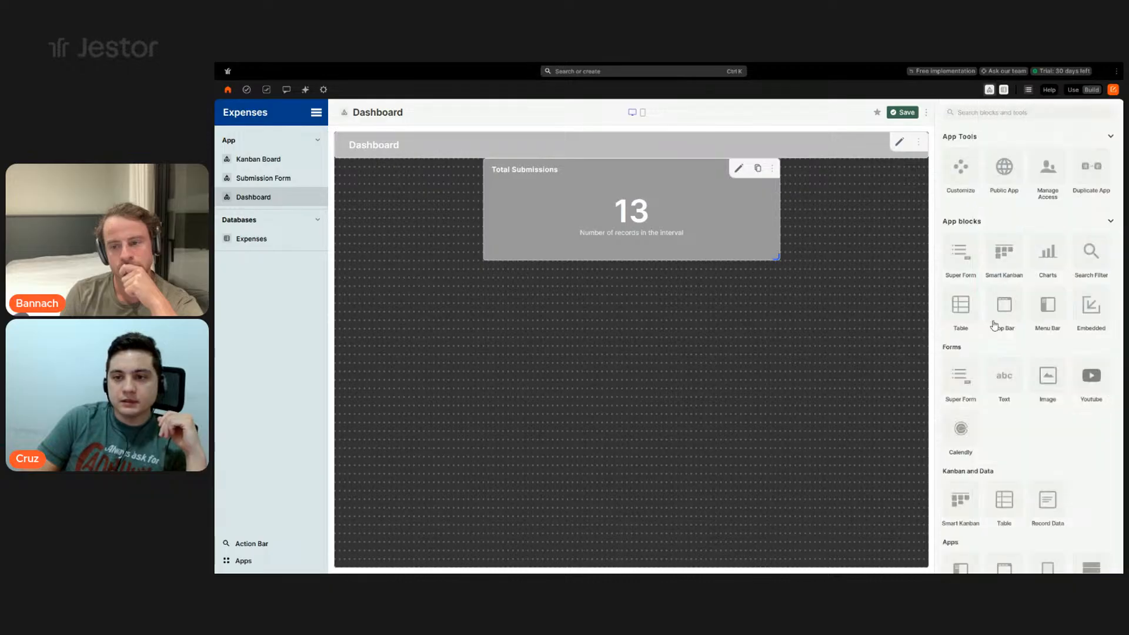
# - Turn on the option to disable page scrolling in desktop for the Dashboard and save the customization
pyautogui.click(960, 167)
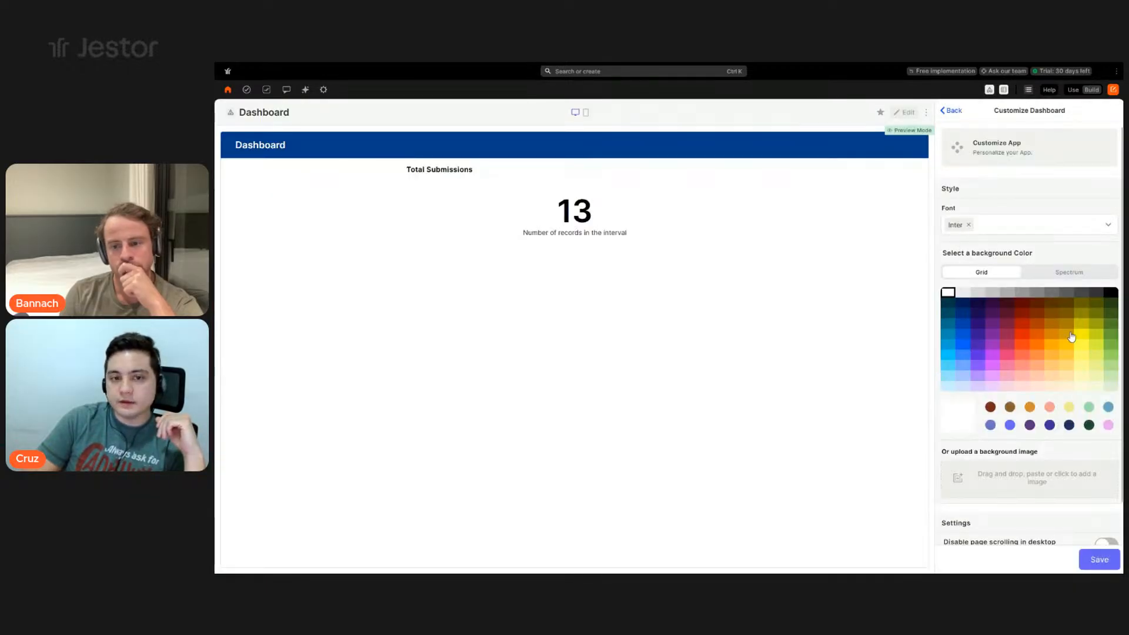
pyautogui.scroll(-1, 1053, 389)
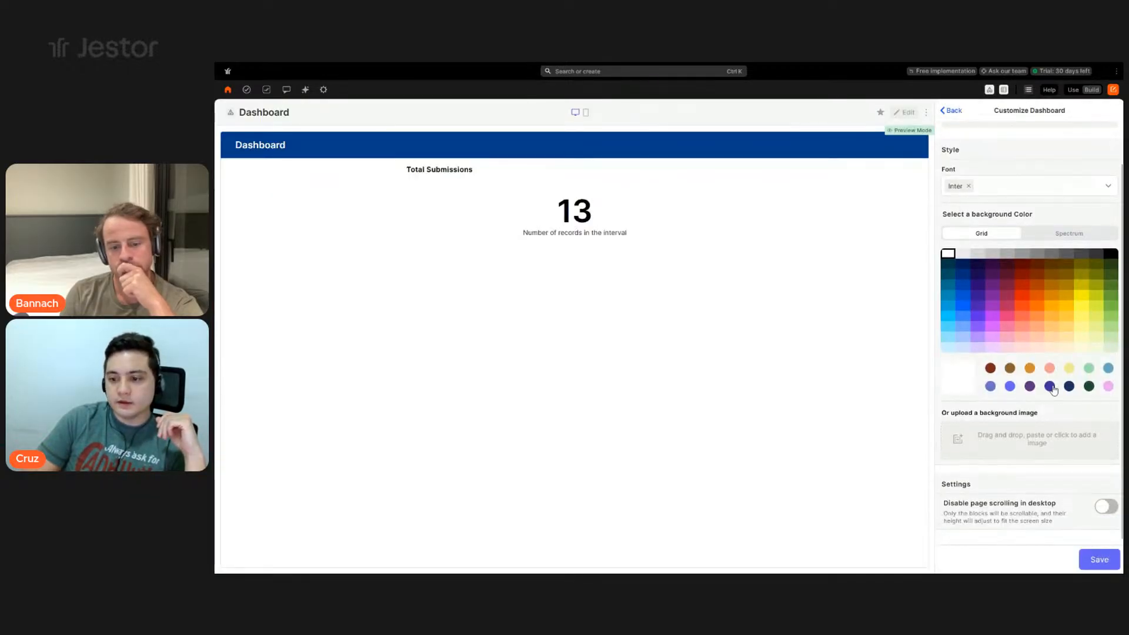
pyautogui.click(1105, 509)
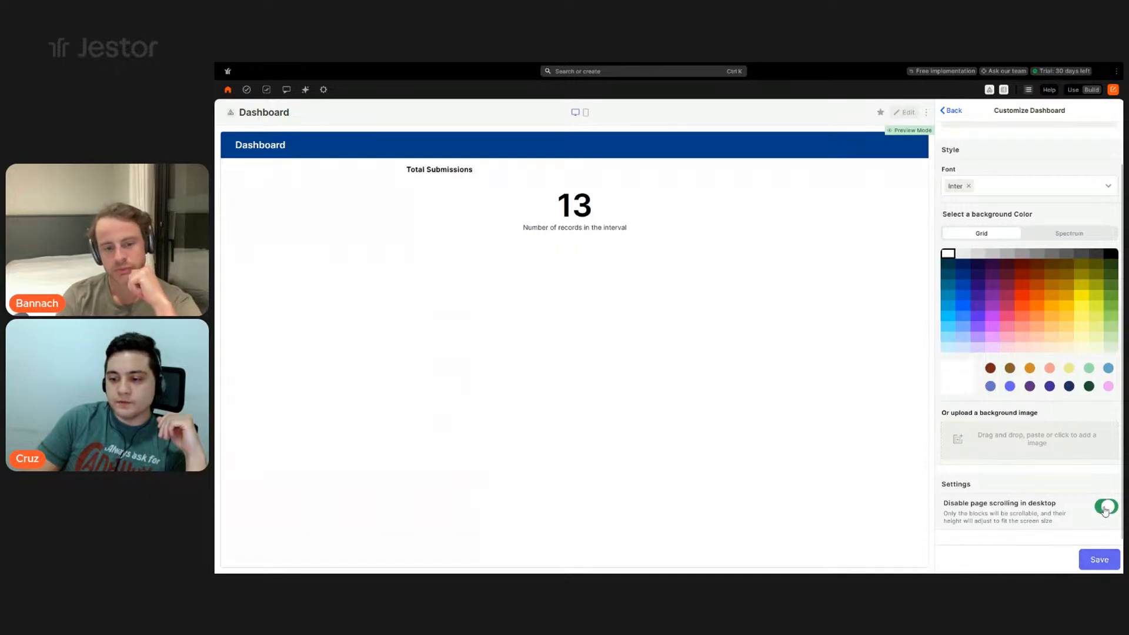
pyautogui.click(1098, 559)
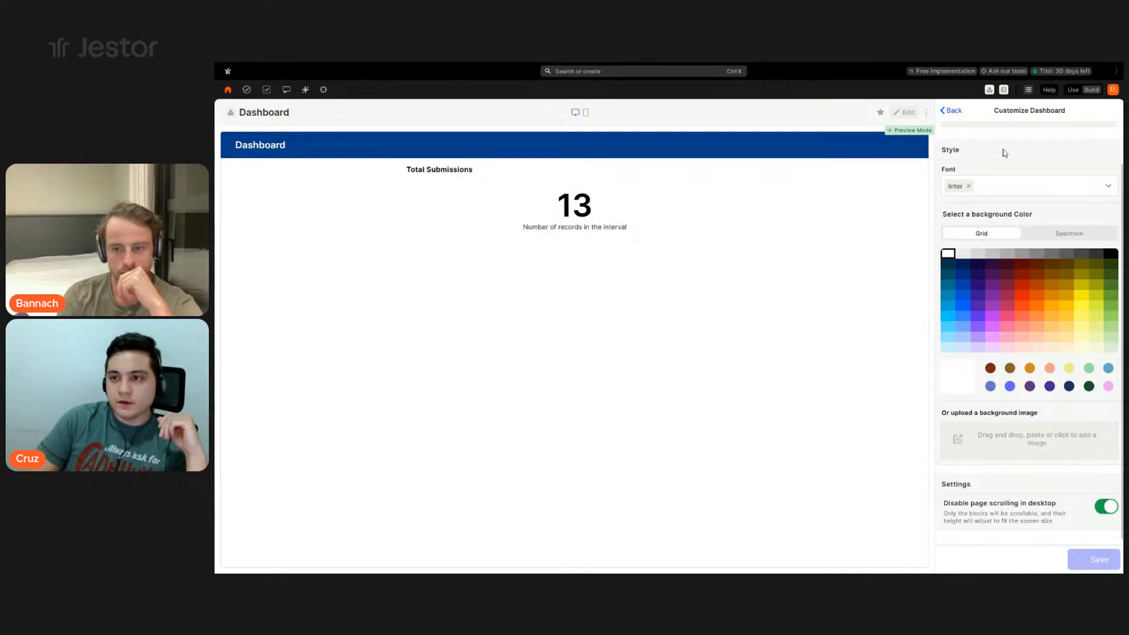
pyautogui.click(990, 91)
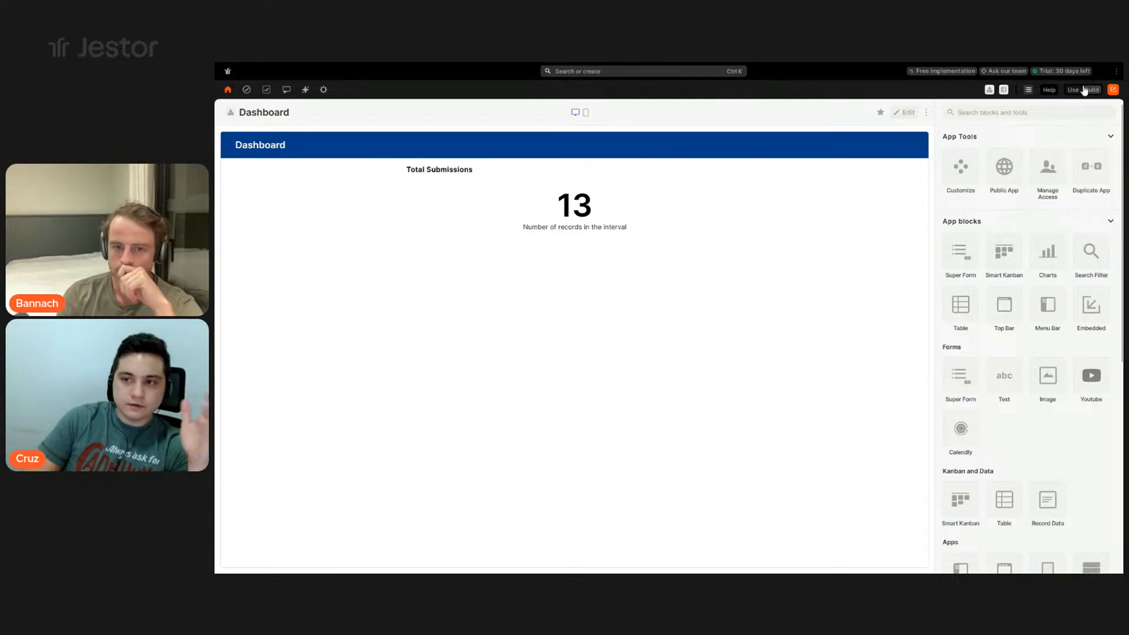
# - Move the Total Submissions block to the upper-left corner of the Dashboard layout and shrink it to a compact card
pyautogui.click(905, 112)
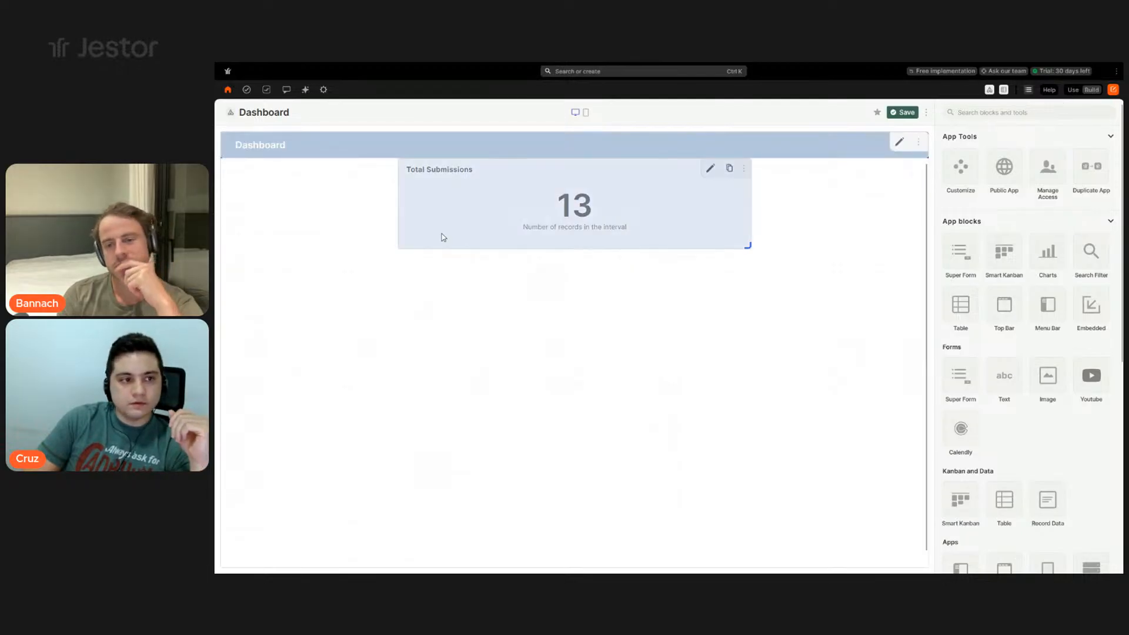
pyautogui.moveTo(441, 234); pyautogui.dragTo(365, 224)
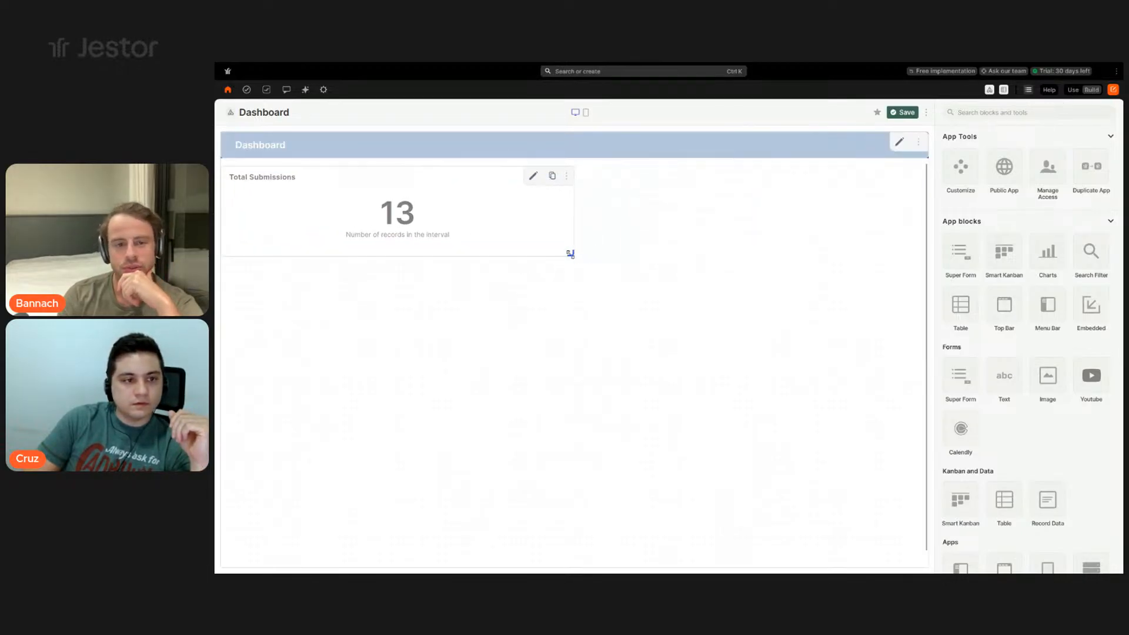
pyautogui.moveTo(569, 252); pyautogui.dragTo(325, 225)
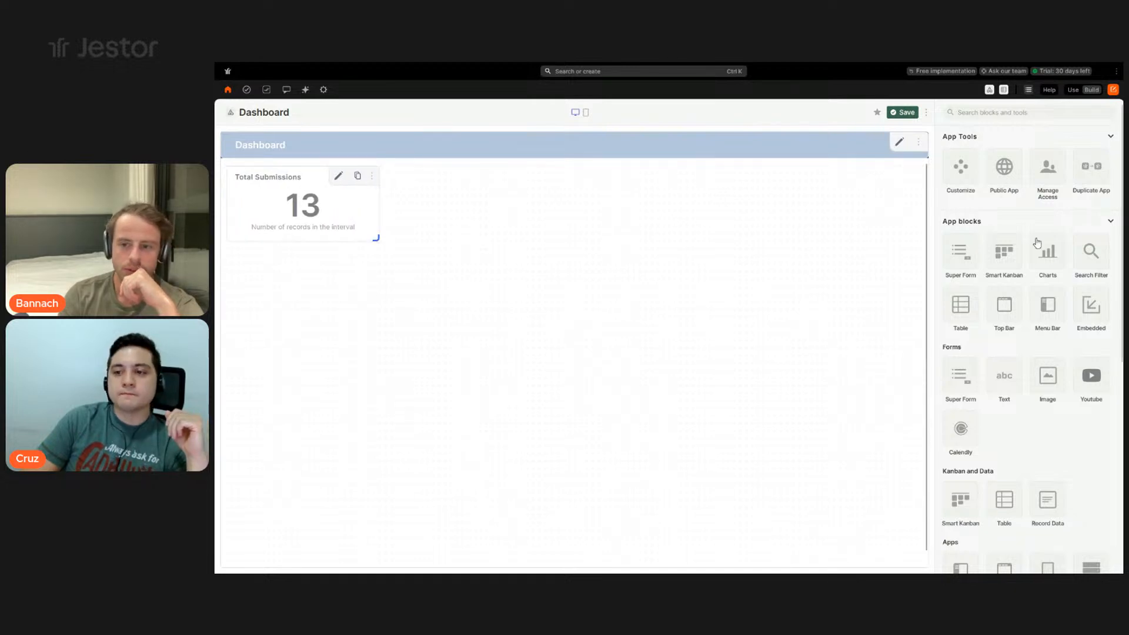
# - Add a Complex Indicator block named Approval Rate to the Dashboard with the operation Ratio % (x/y)
pyautogui.click(1034, 112)
pyautogui.write('indic')
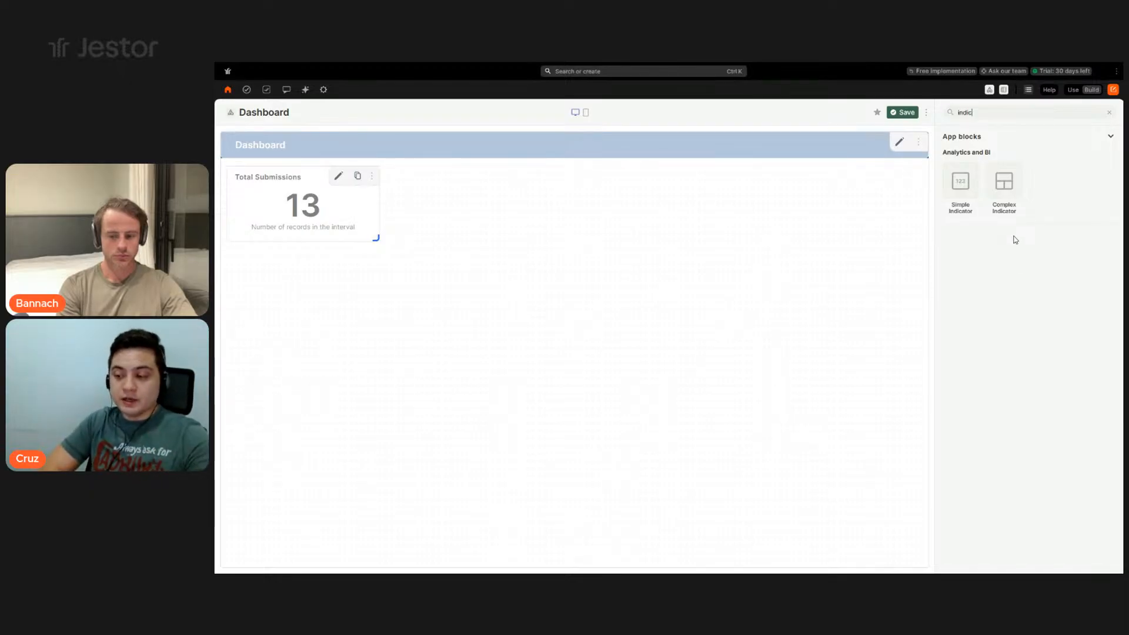
pyautogui.click(1011, 197)
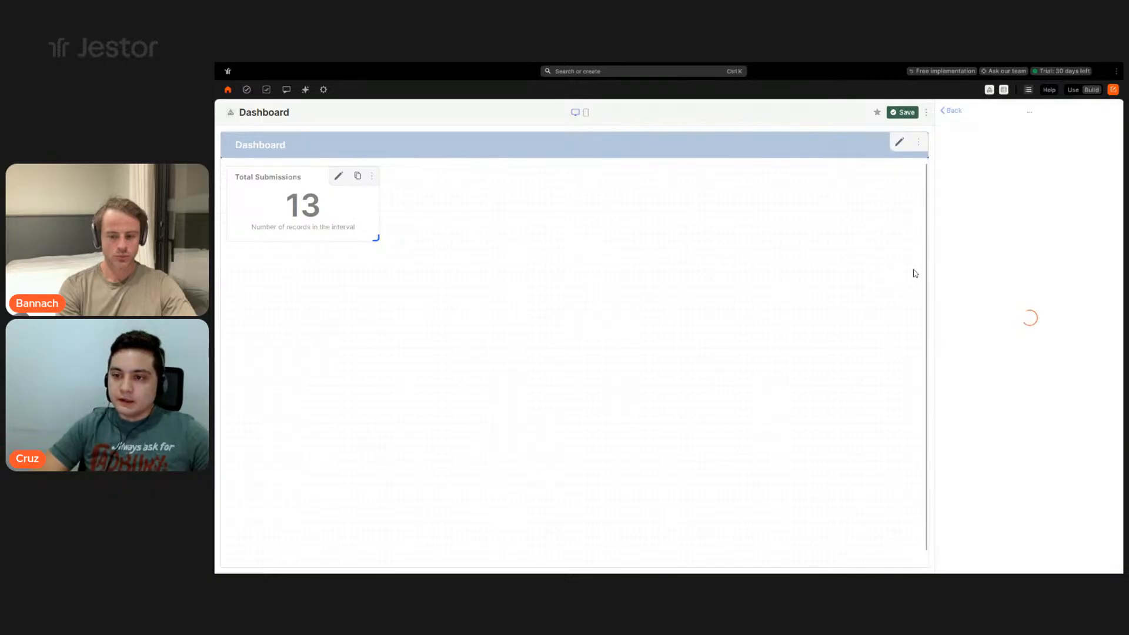
pyautogui.tripleClick(958, 218)
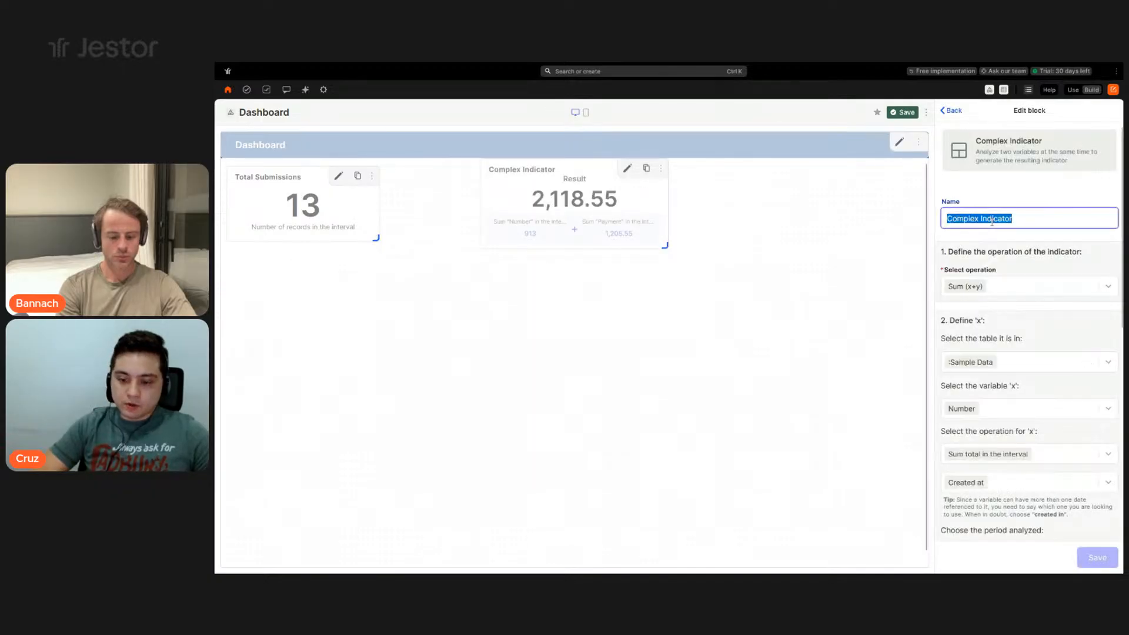
pyautogui.write('Approval Rate')
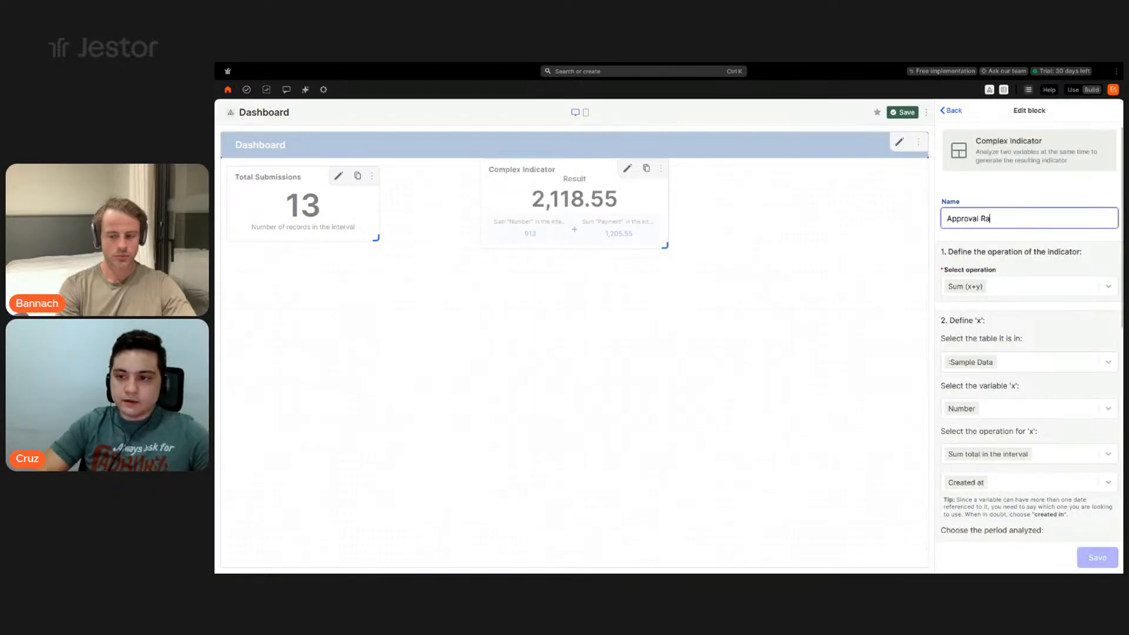
pyautogui.click(1024, 289)
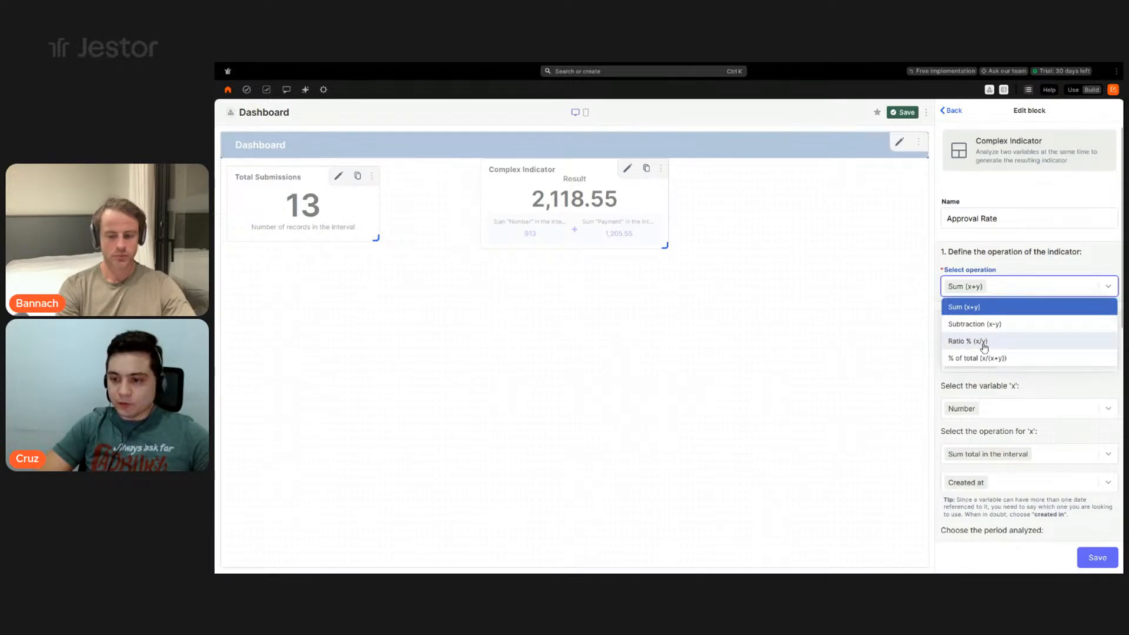
pyautogui.click(999, 347)
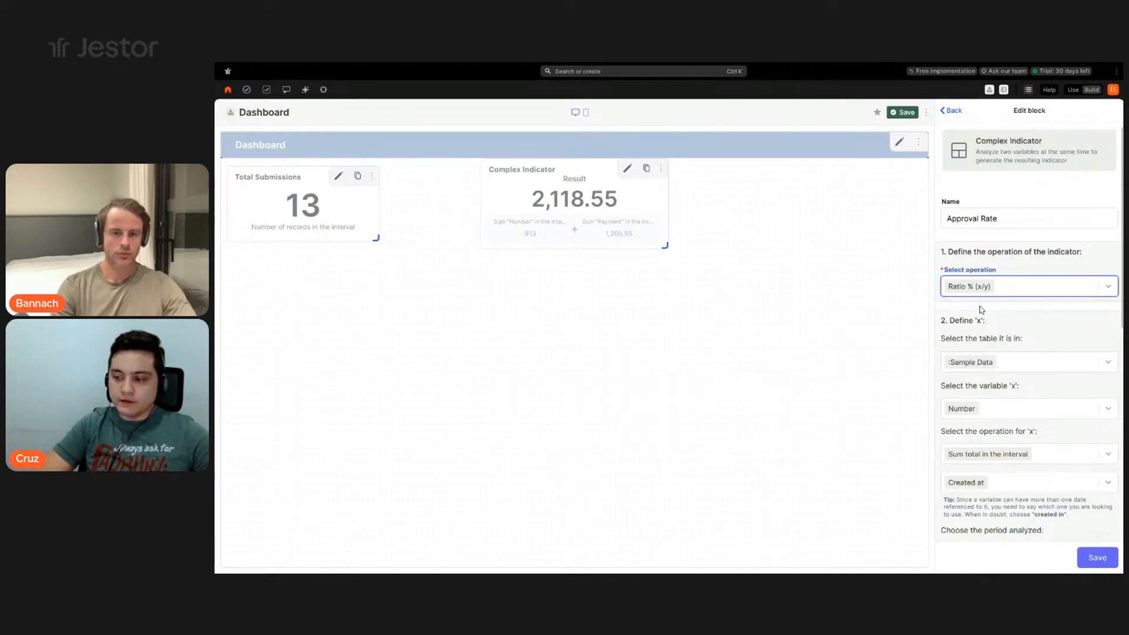
# - Define the indicator's x as Number of records in the interval from the Expenses table
pyautogui.scroll(-1, 1096, 241)
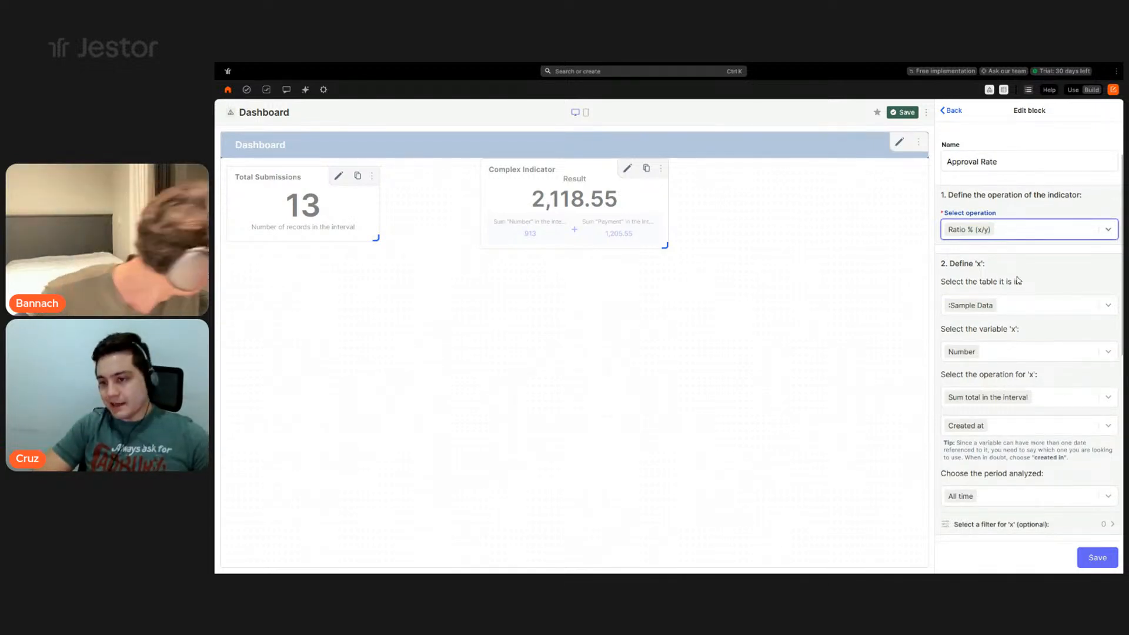
pyautogui.click(1018, 302)
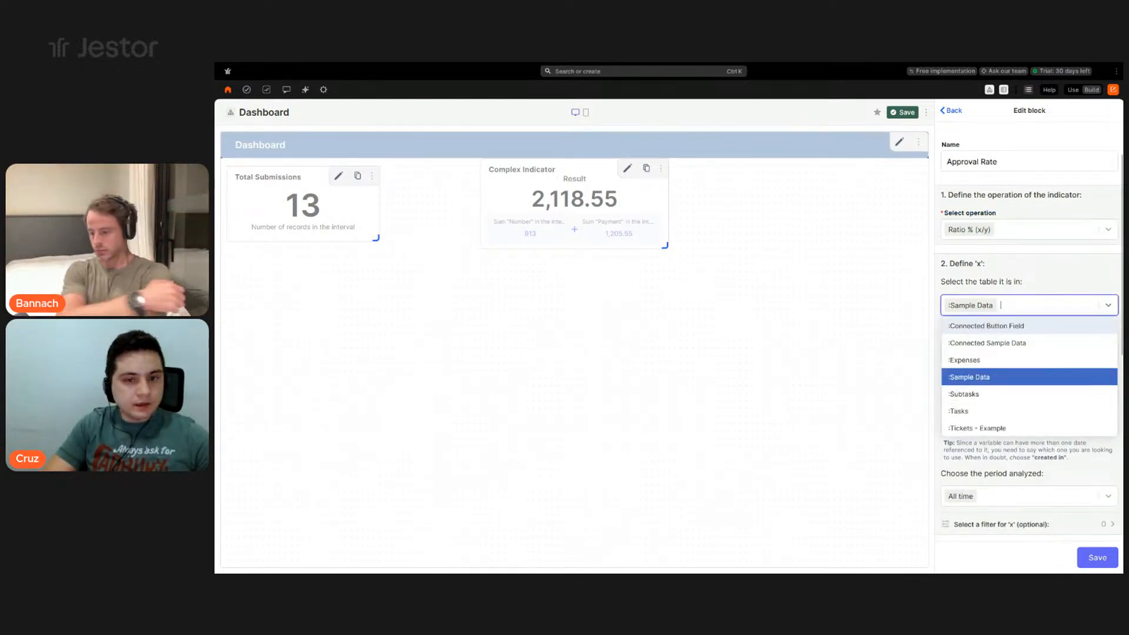
pyautogui.write('exp')
pyautogui.click(988, 326)
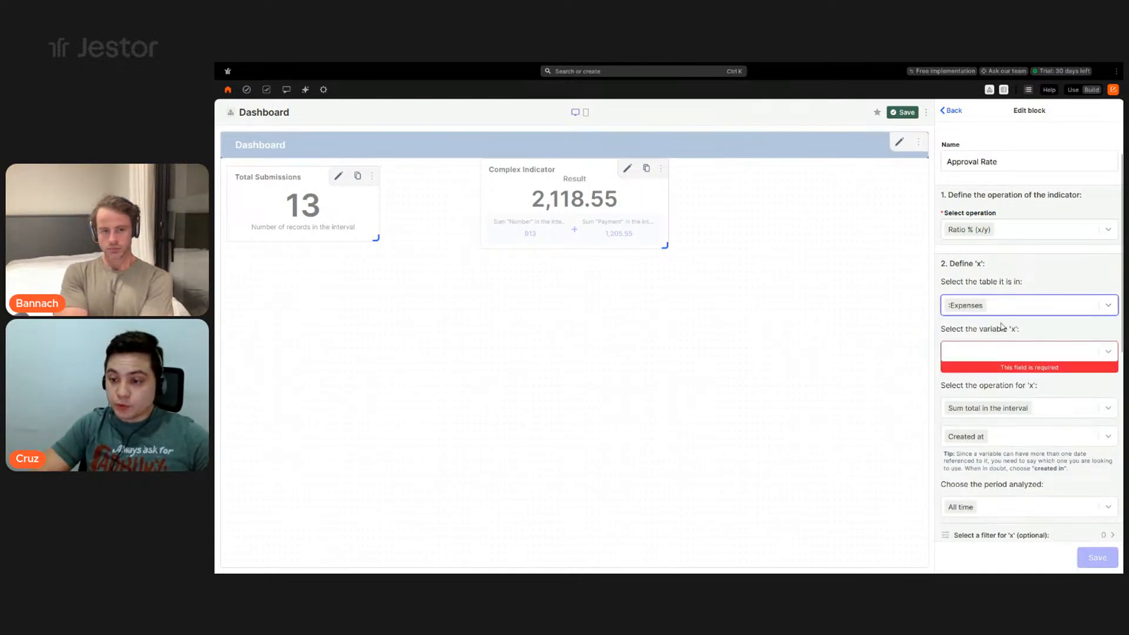
pyautogui.click(1028, 355)
pyautogui.click(998, 406)
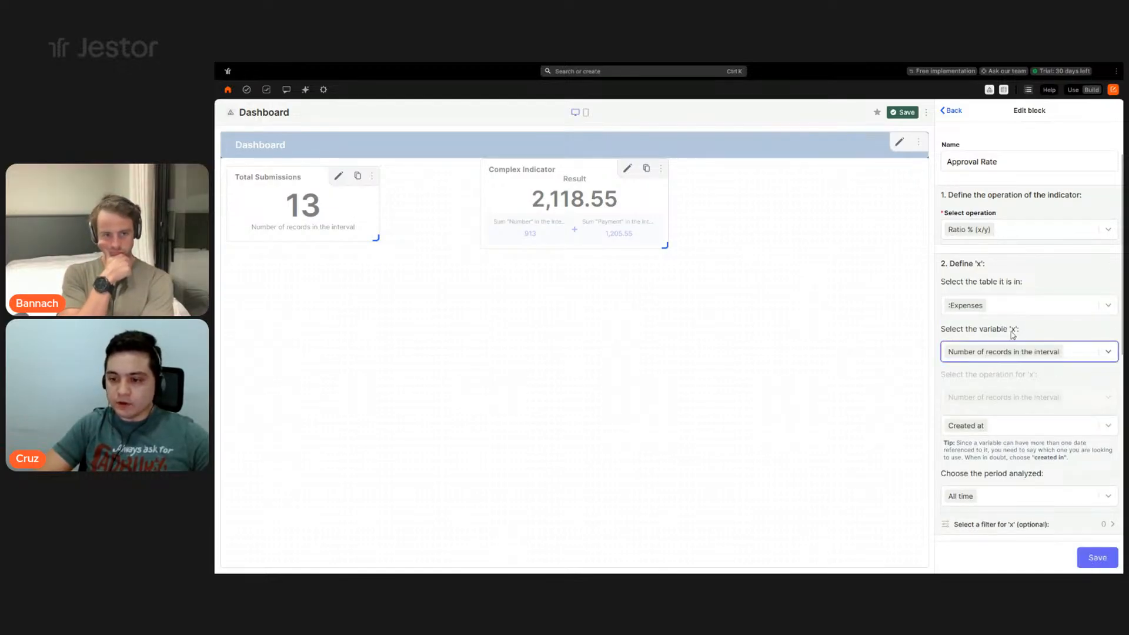
# - Filter x to records whose Status is any of Approved and save the filter
pyautogui.scroll(-2, 1004, 382)
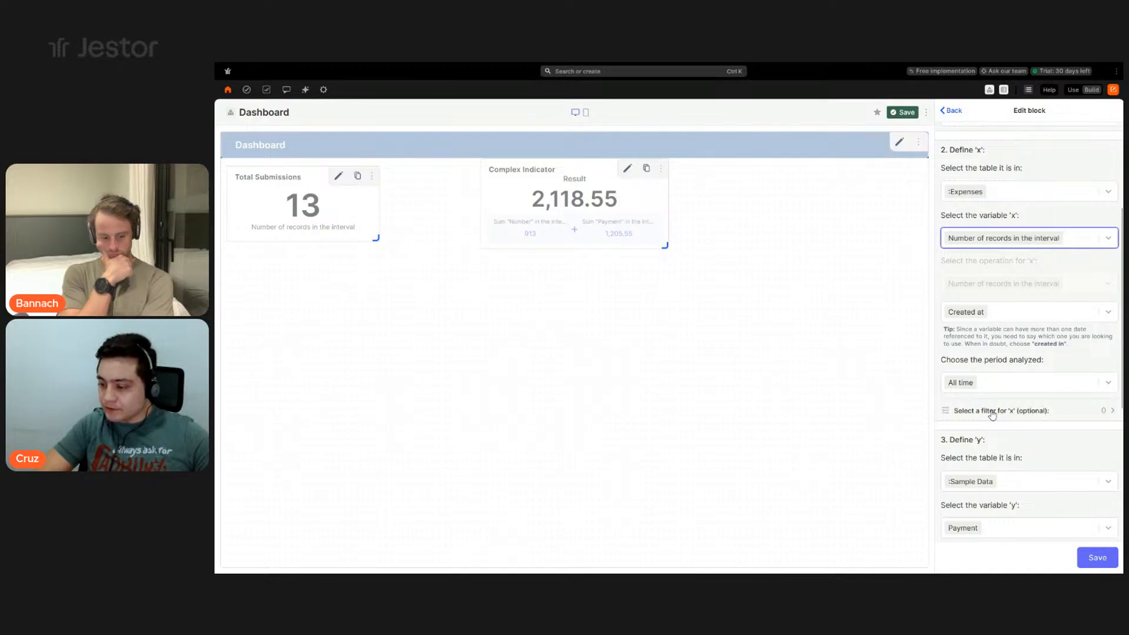
pyautogui.click(991, 412)
pyautogui.click(996, 189)
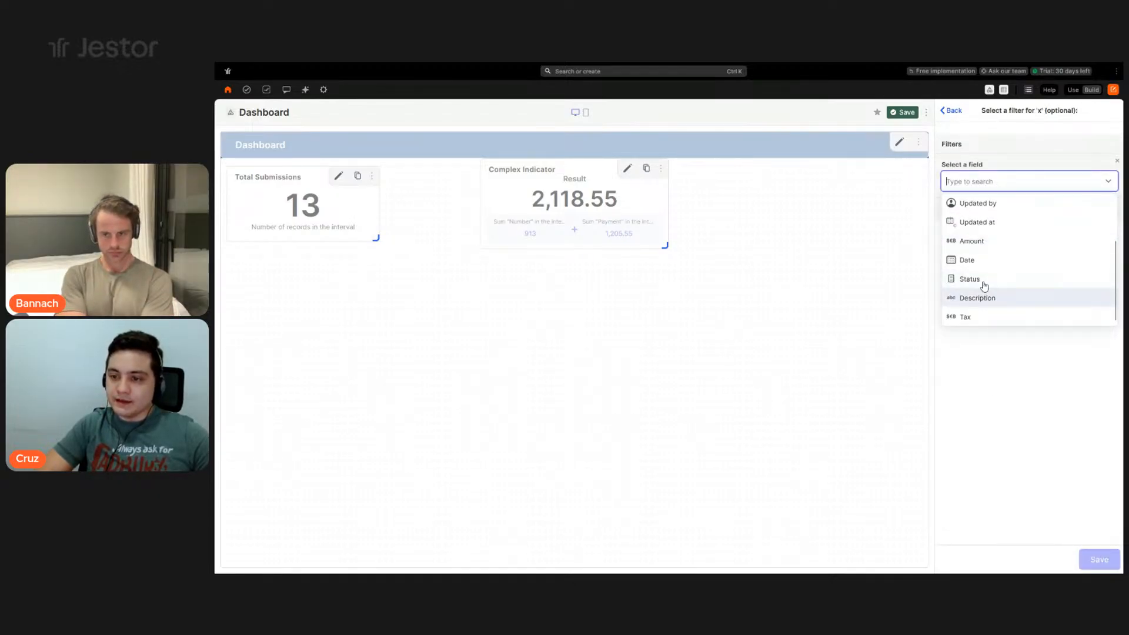
pyautogui.click(988, 291)
pyautogui.click(971, 260)
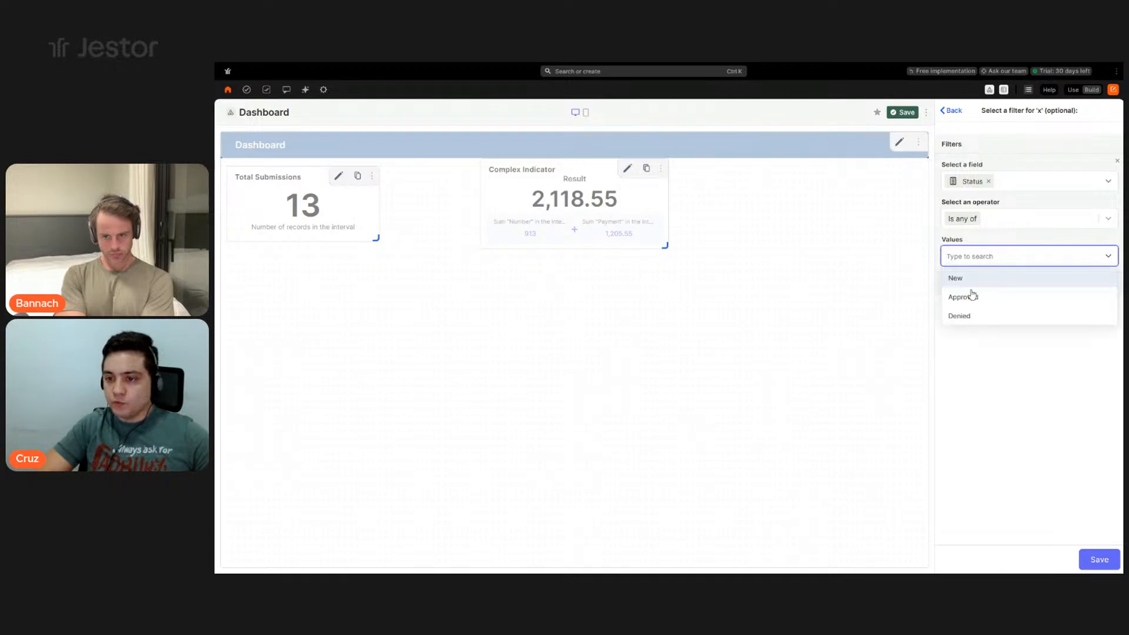
pyautogui.click(972, 294)
pyautogui.click(1098, 559)
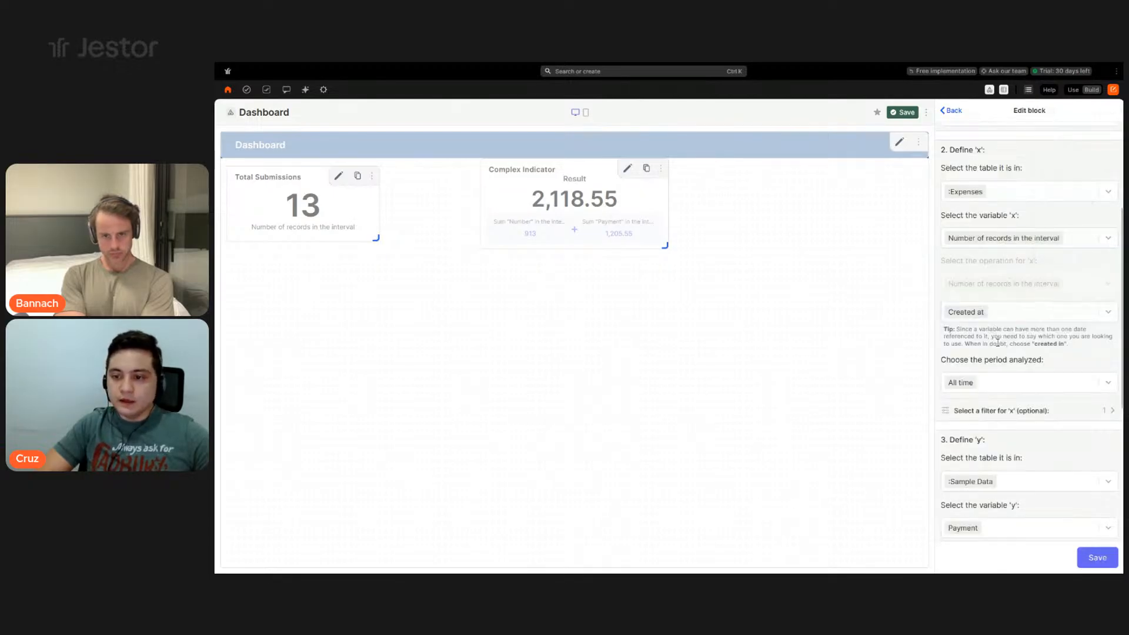
# - Define the indicator's y as Number of records in the interval from the Expenses table
pyautogui.scroll(-3, 999, 352)
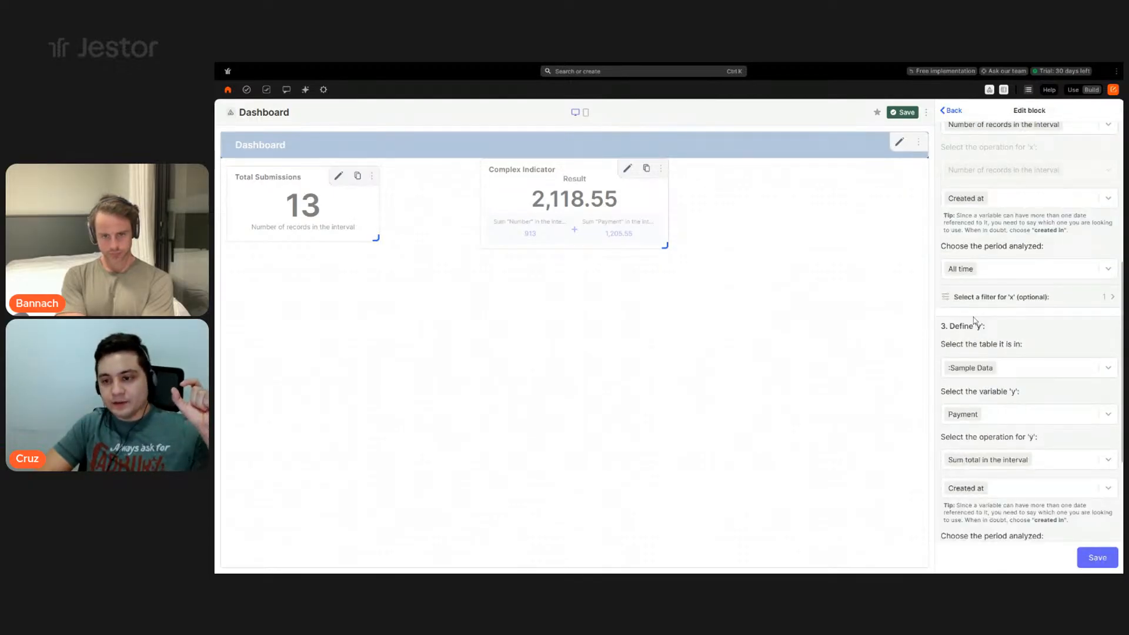
pyautogui.scroll(-1, 1001, 338)
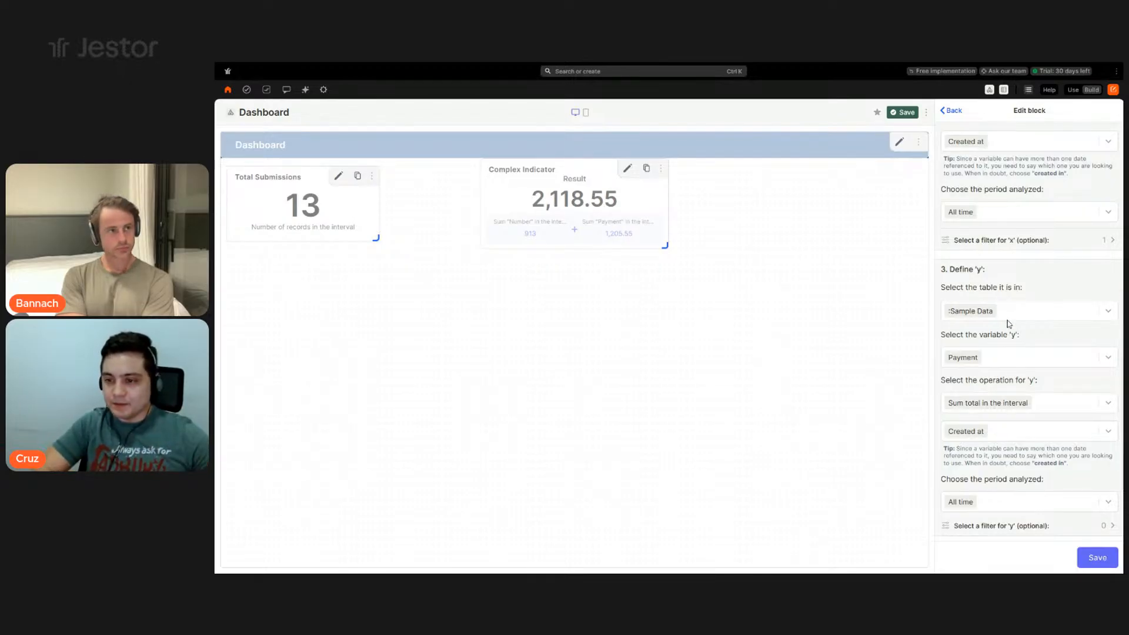
pyautogui.click(1016, 312)
pyautogui.write('e')
pyautogui.click(1017, 336)
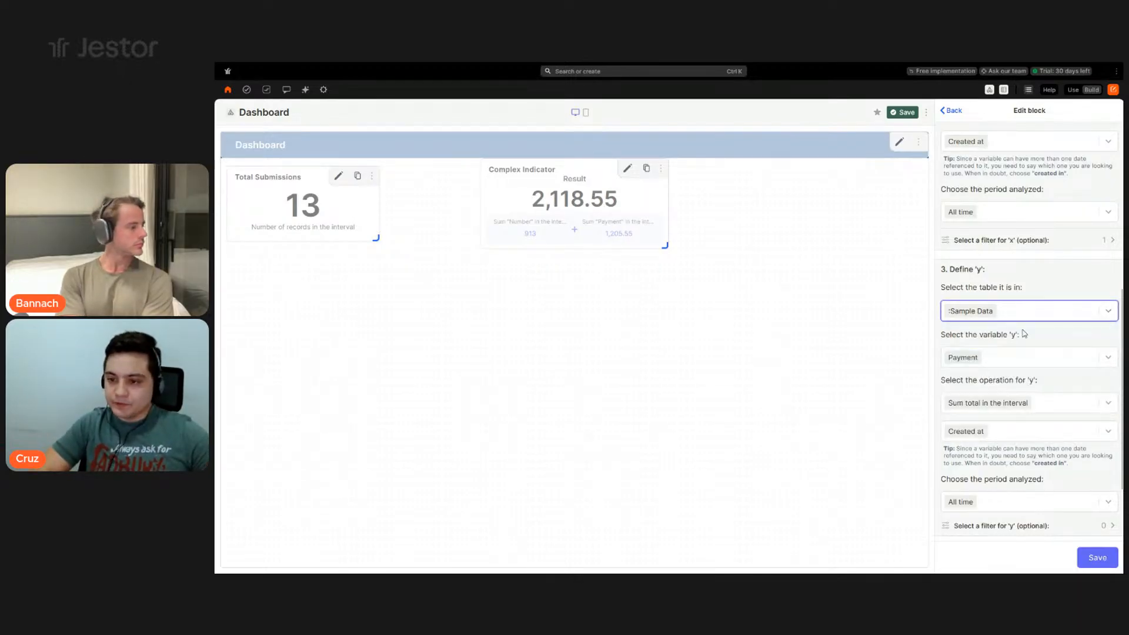
pyautogui.scroll(-1, 1018, 342)
pyautogui.click(1022, 300)
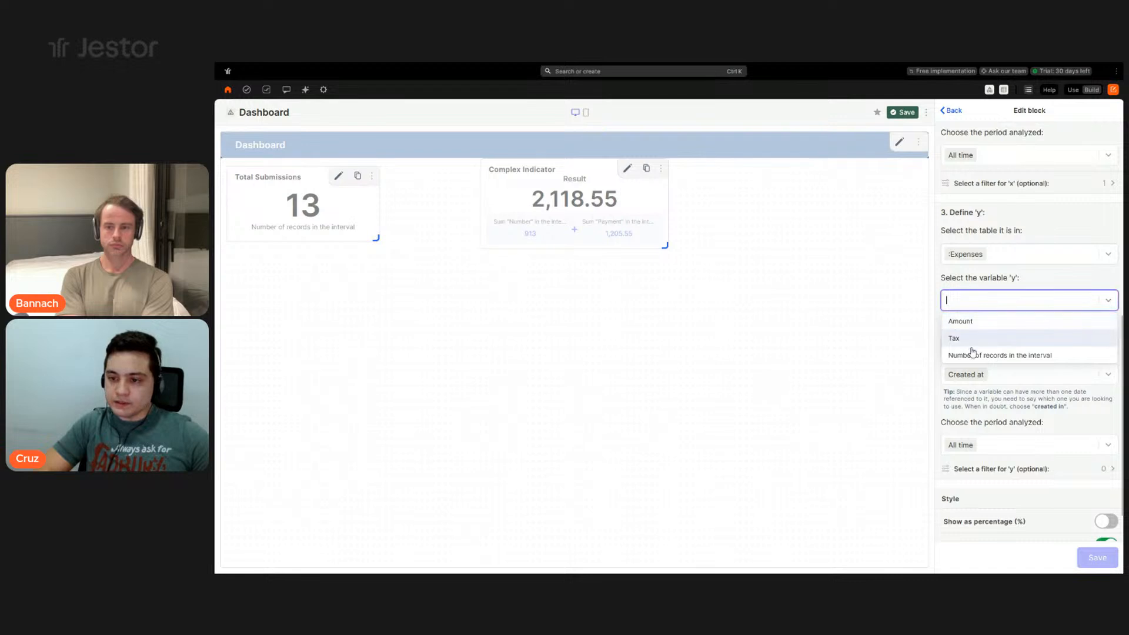
pyautogui.click(1000, 355)
# - Filter y to records whose Status is any of Approved or Denied, and save the filter and the indicator
pyautogui.scroll(-1, 1030, 382)
pyautogui.click(1000, 410)
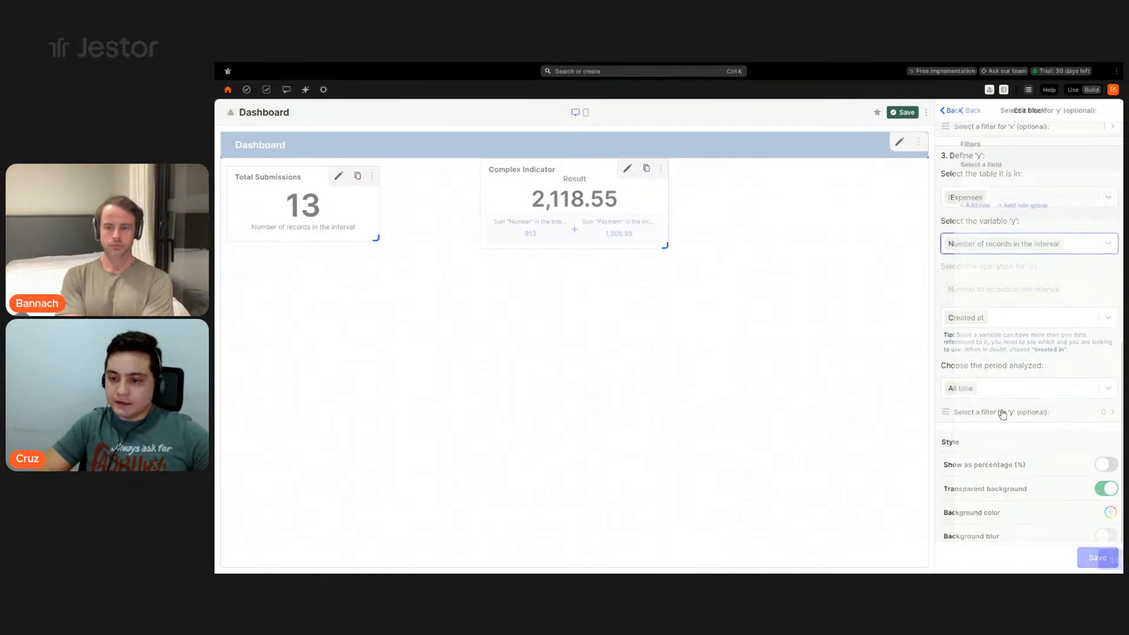
pyautogui.click(995, 189)
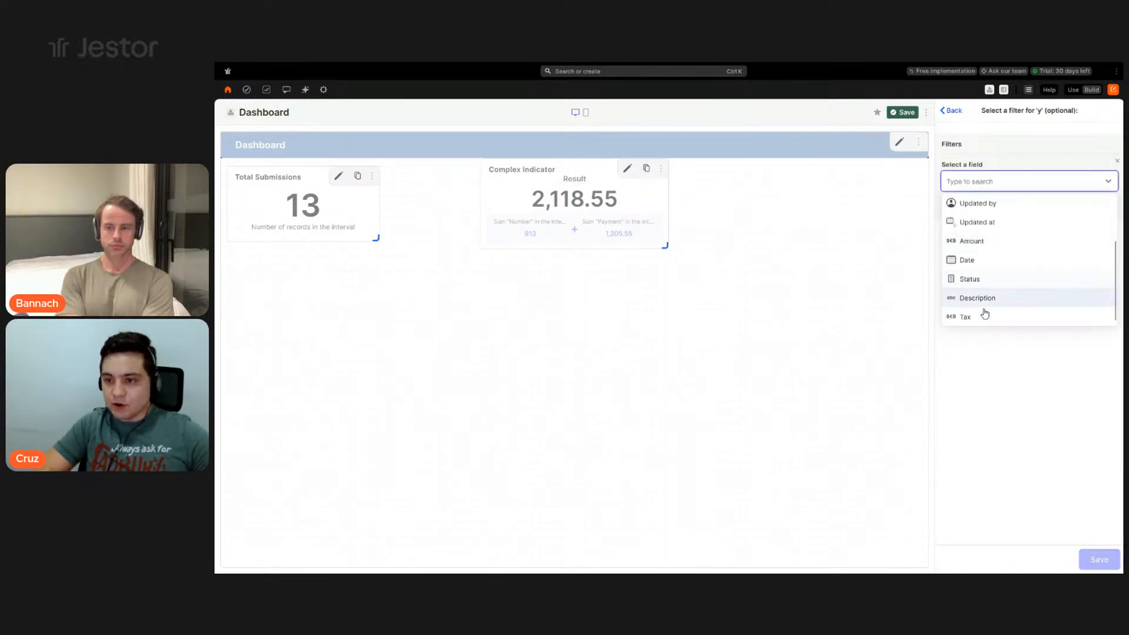
pyautogui.press('Escape')
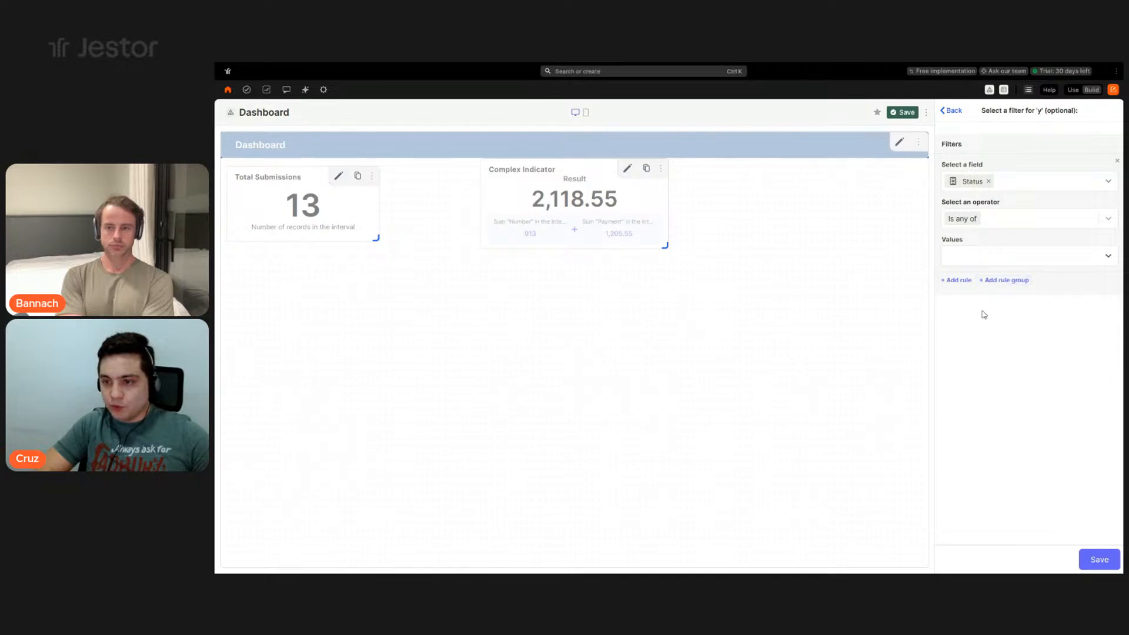
pyautogui.click(978, 305)
pyautogui.click(960, 297)
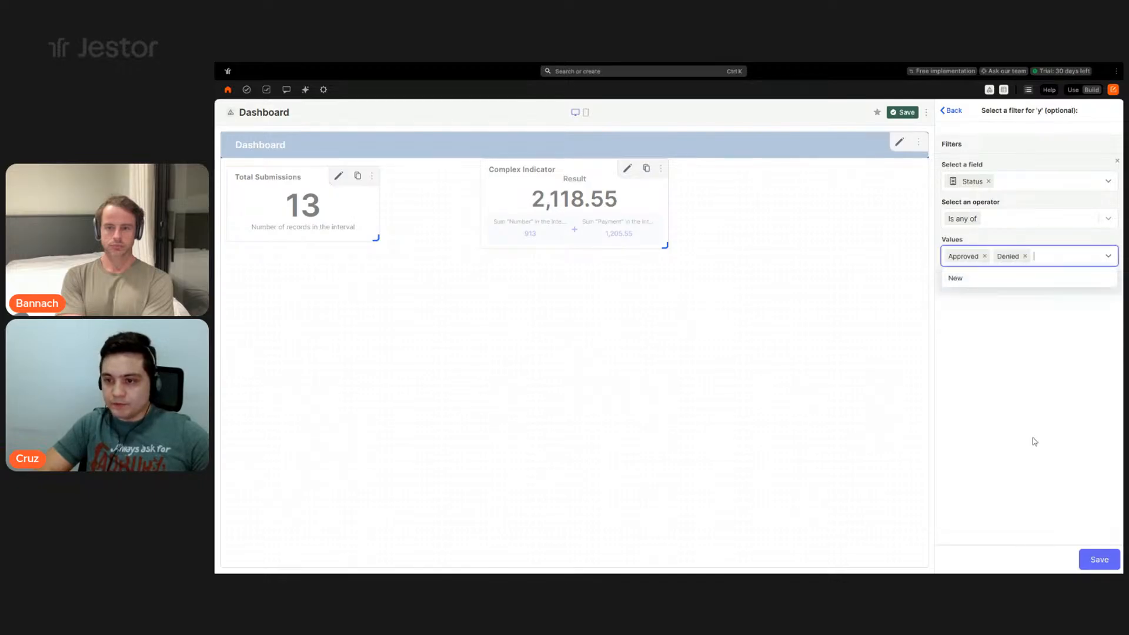
pyautogui.click(1031, 440)
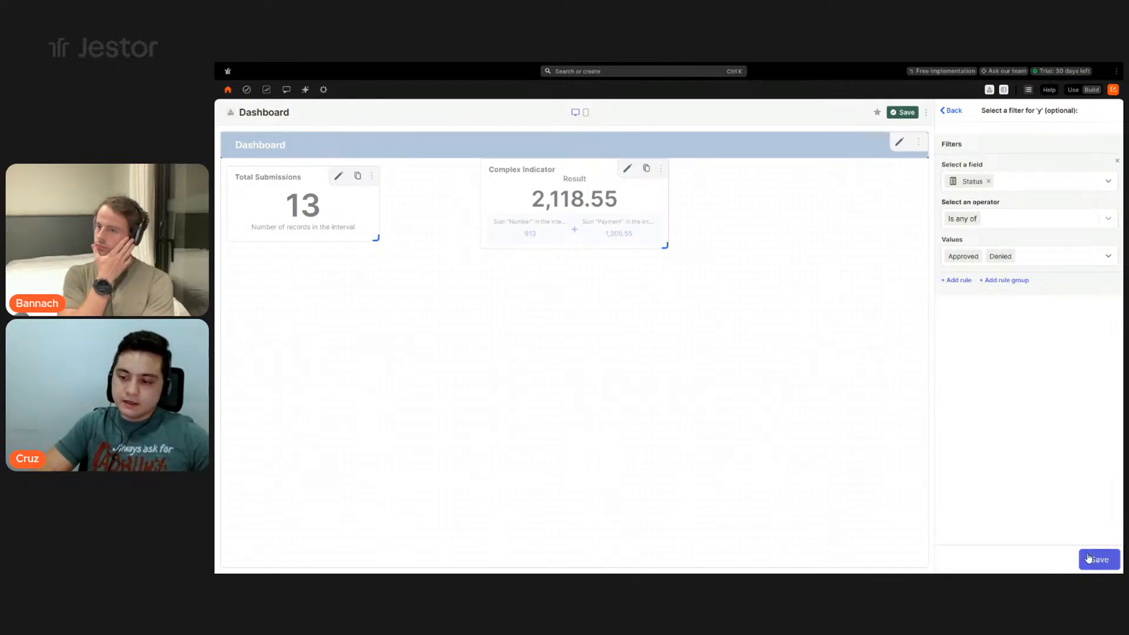
pyautogui.click(1092, 557)
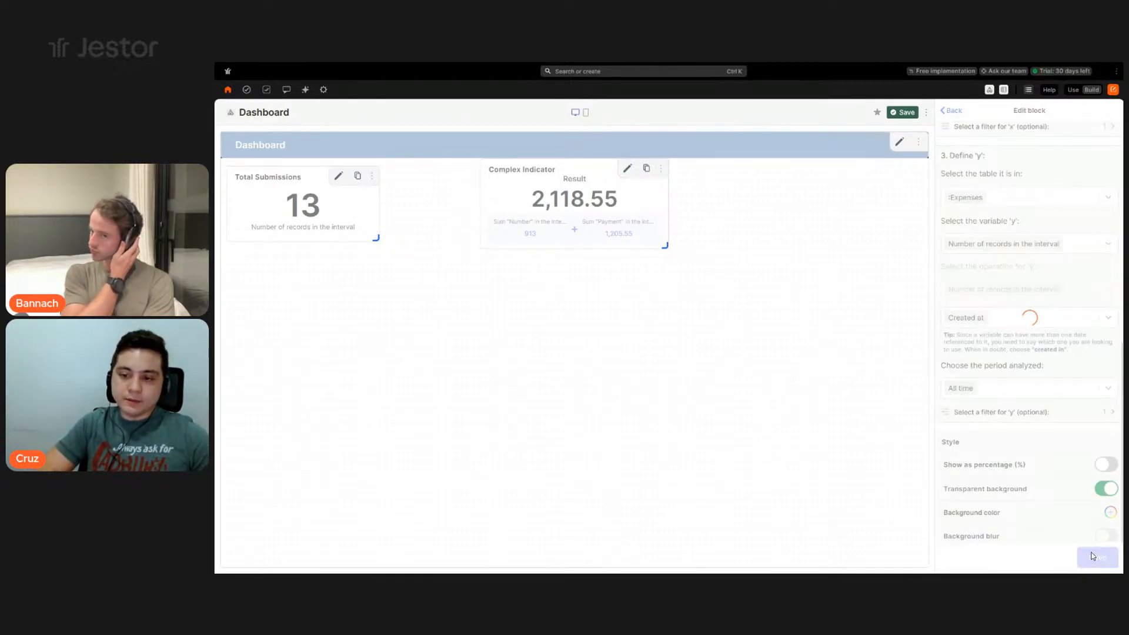
pyautogui.click(1094, 557)
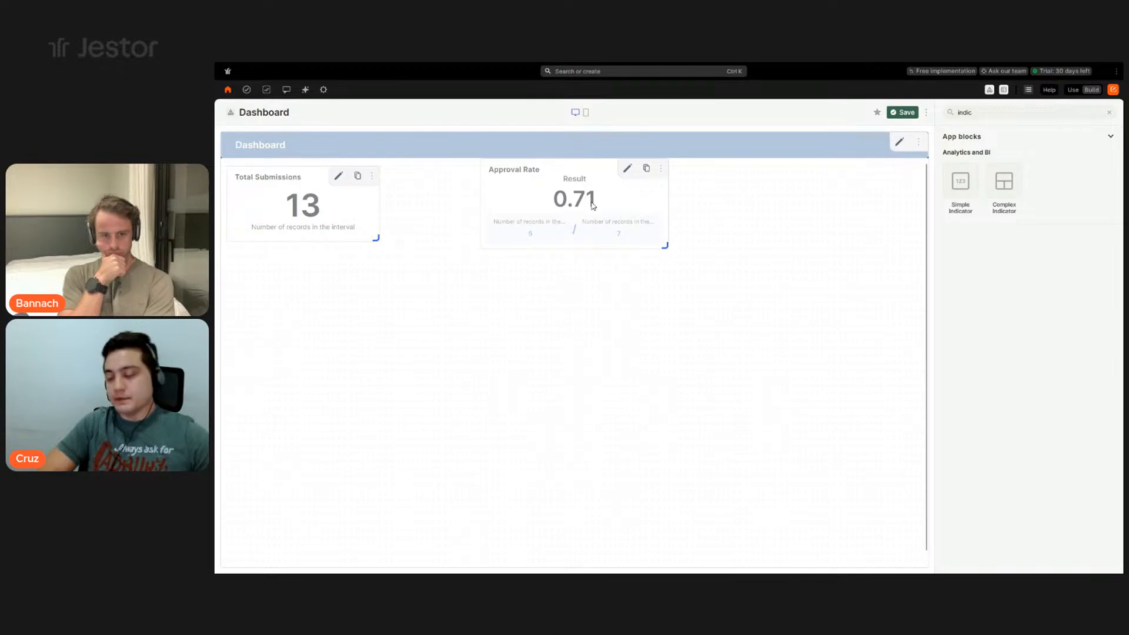
# - Turn on Show as percentage (%) for the Approval Rate indicator and save the block
pyautogui.click(627, 173)
pyautogui.scroll(-6, 1037, 290)
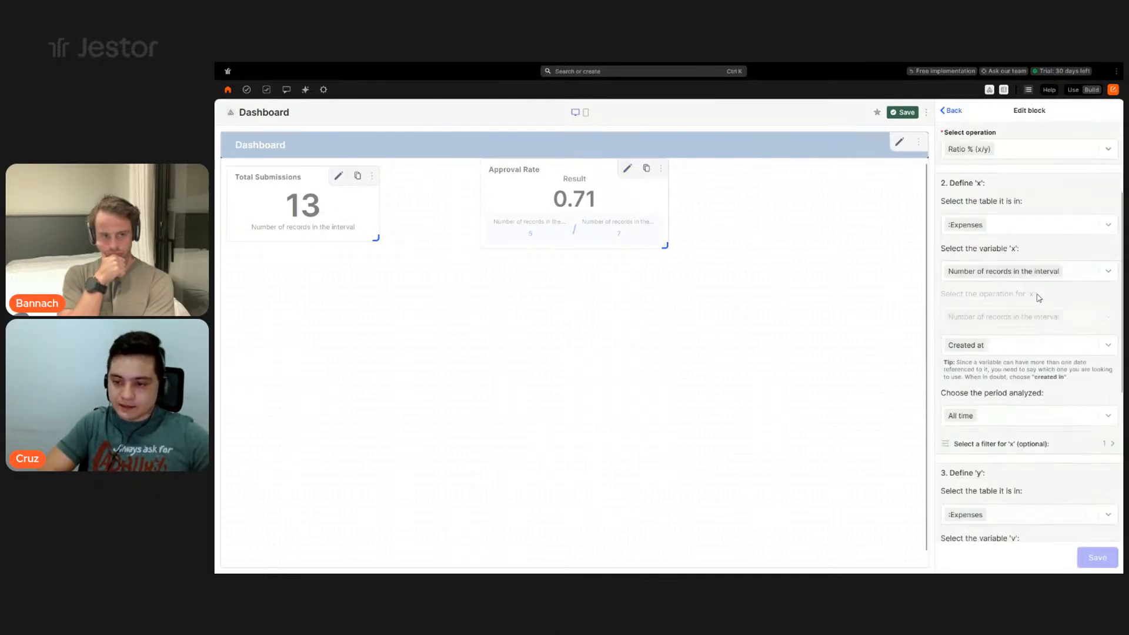
pyautogui.click(1107, 412)
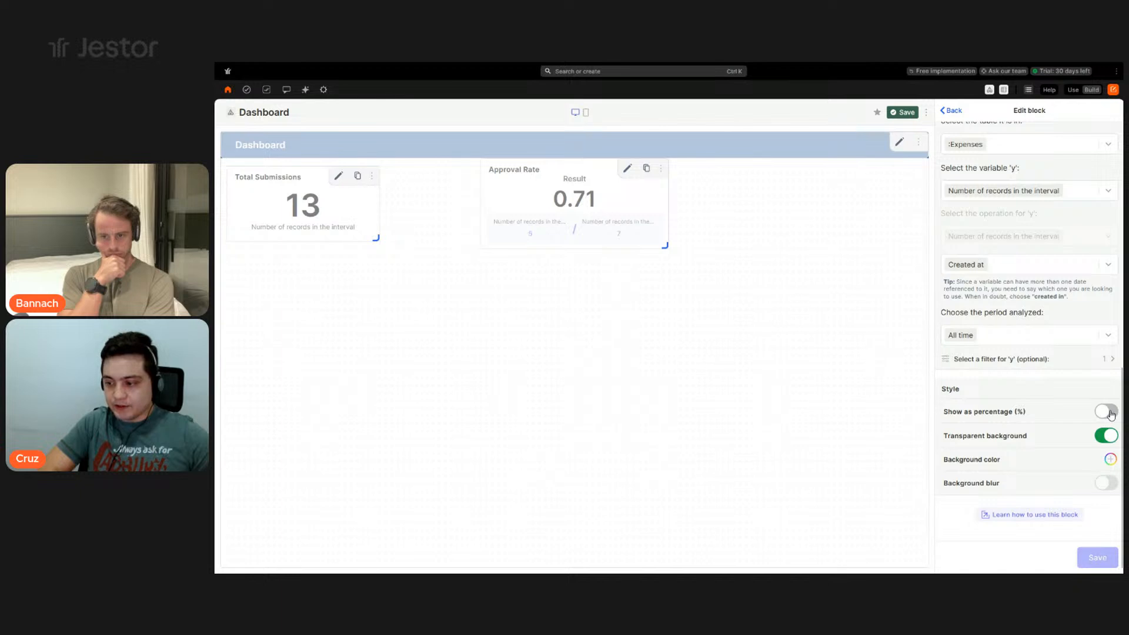
pyautogui.click(1088, 556)
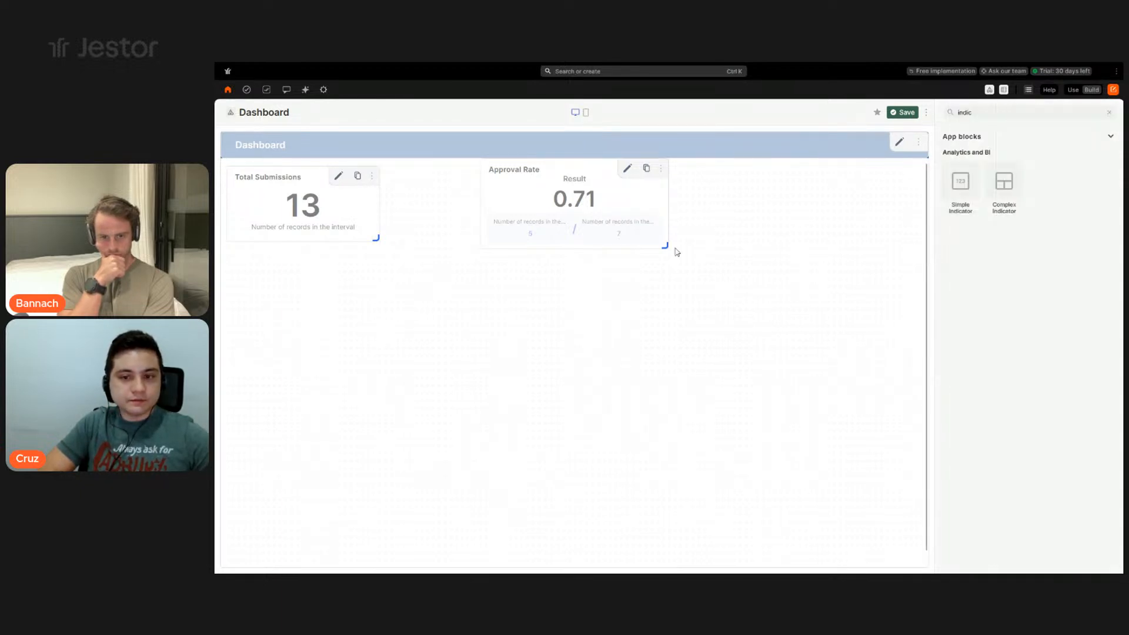
# - Move and resize the Approval Rate block to sit beside Total Submissions, and save the Dashboard
pyautogui.moveTo(529, 252); pyautogui.dragTo(445, 254)
pyautogui.moveTo(576, 252); pyautogui.dragTo(553, 255)
pyautogui.moveTo(377, 257); pyautogui.dragTo(378, 257)
pyautogui.click(899, 115)
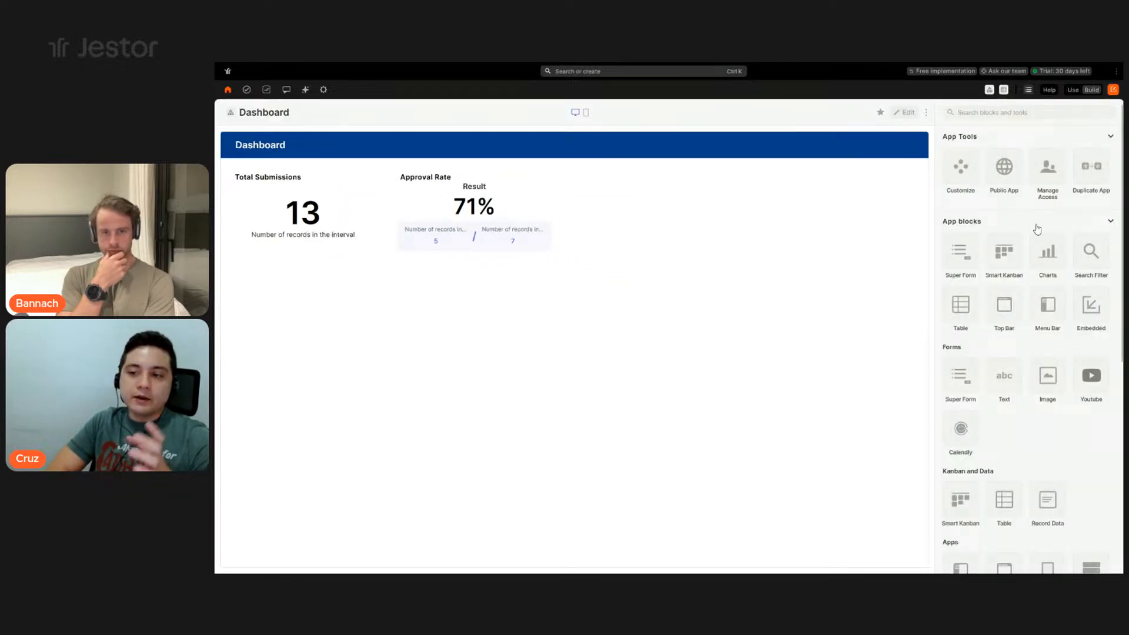
# - Browse the available app blocks, and open the Expenses app's Kanban Board in Use mode
pyautogui.scroll(-5, 1044, 247)
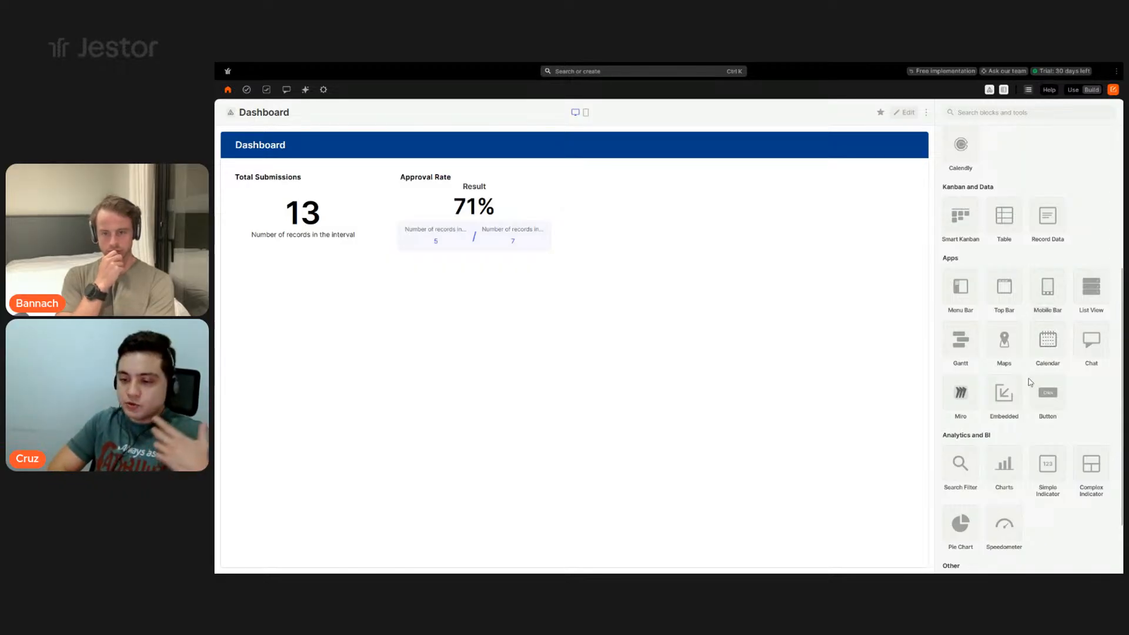
pyautogui.scroll(-1, 1052, 353)
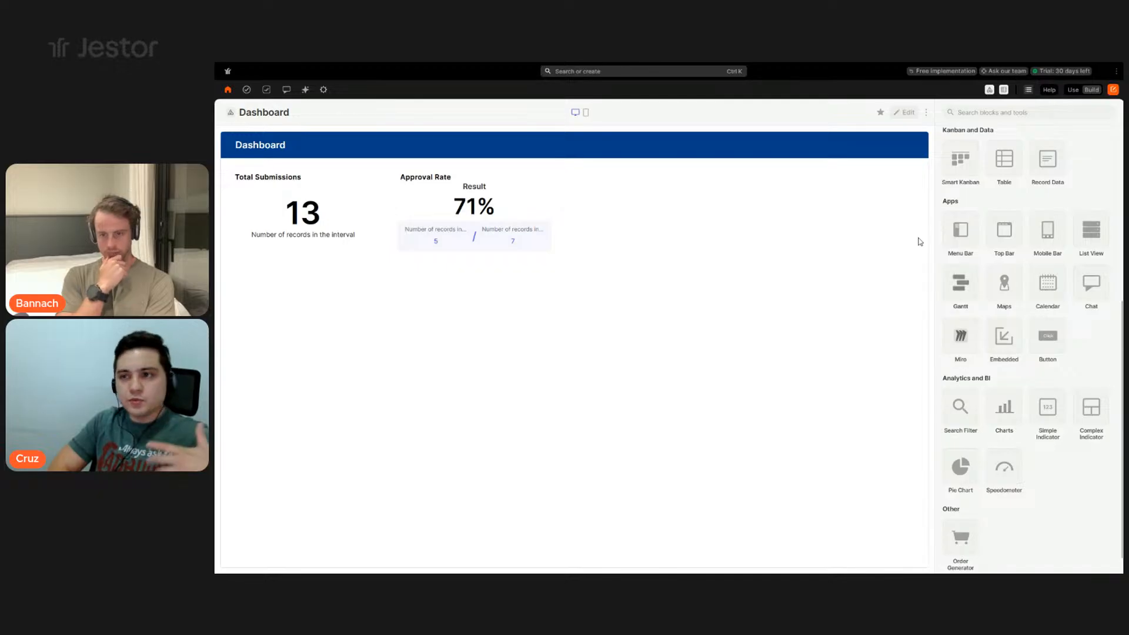
pyautogui.click(989, 90)
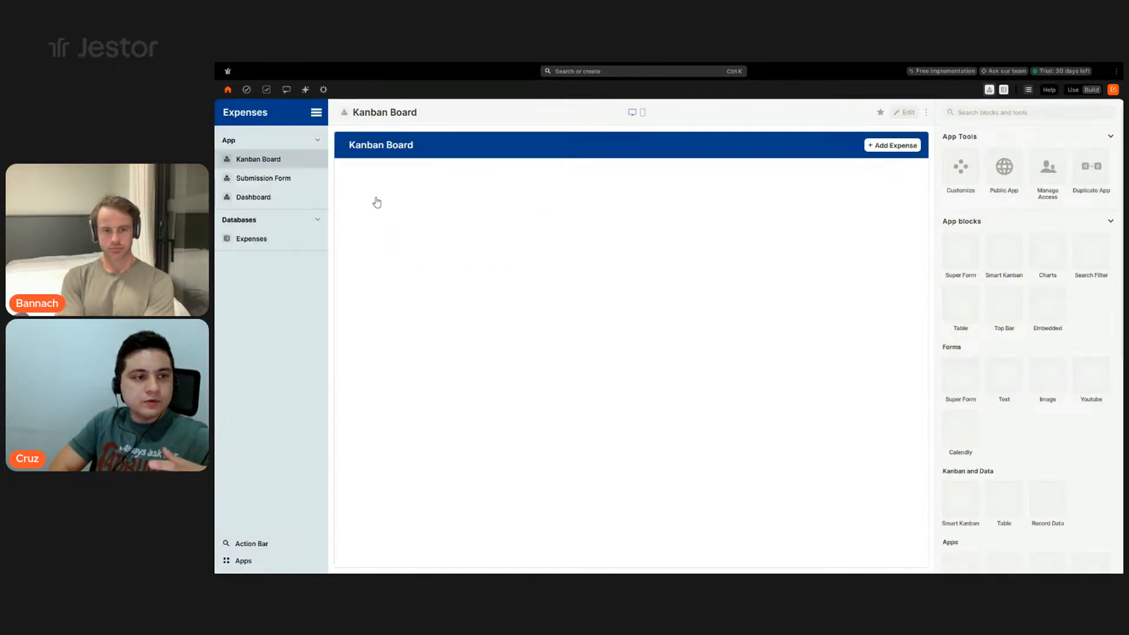
pyautogui.click(1072, 90)
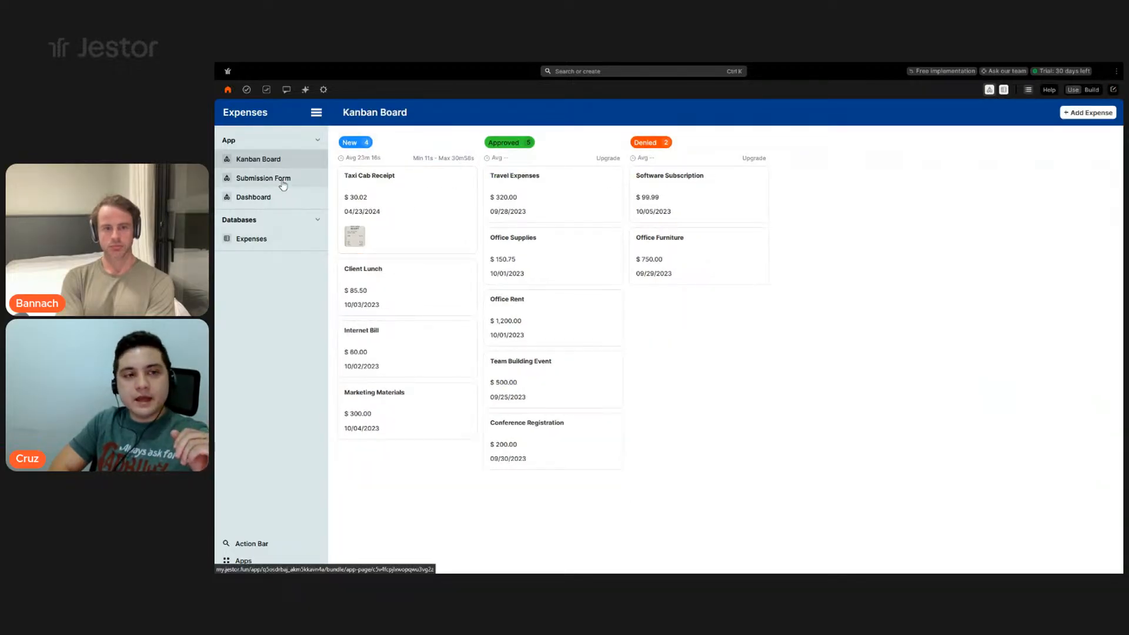
# - Check the Add Expense form and the Taxi Cab Receipt record from the Kanban Board, closing each one
pyautogui.click(1072, 116)
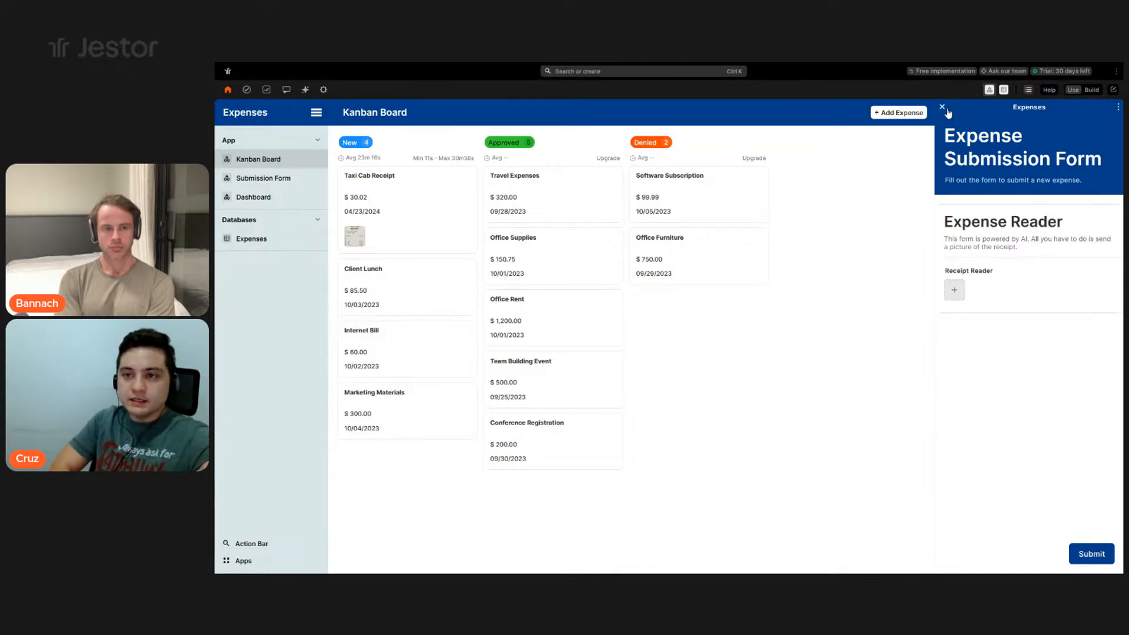
pyautogui.click(942, 107)
pyautogui.click(405, 196)
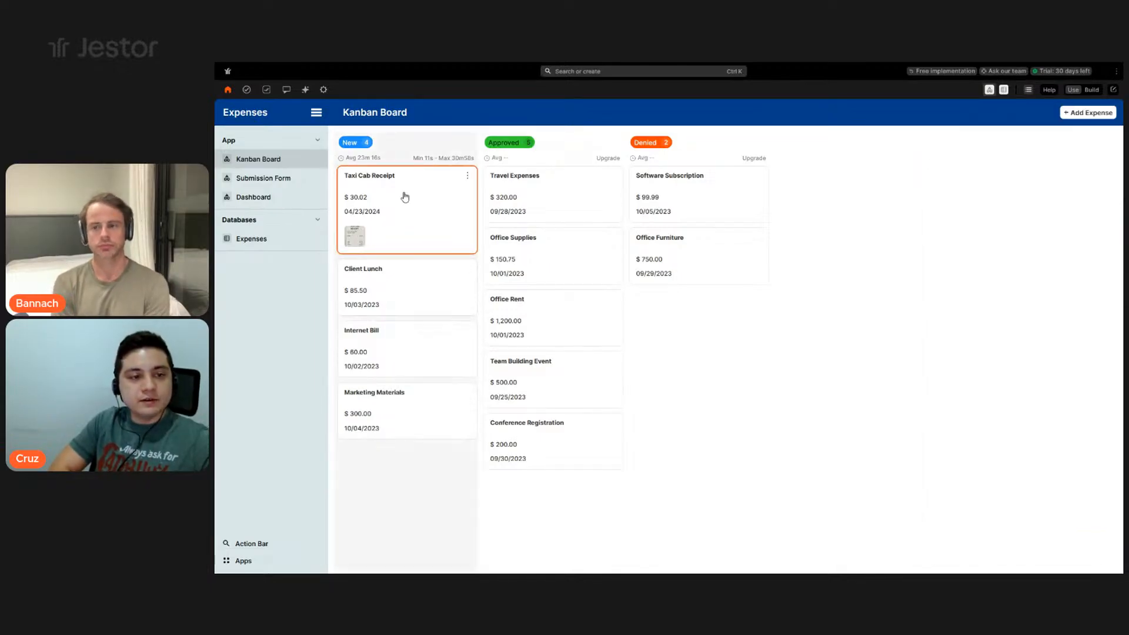
pyautogui.click(404, 197)
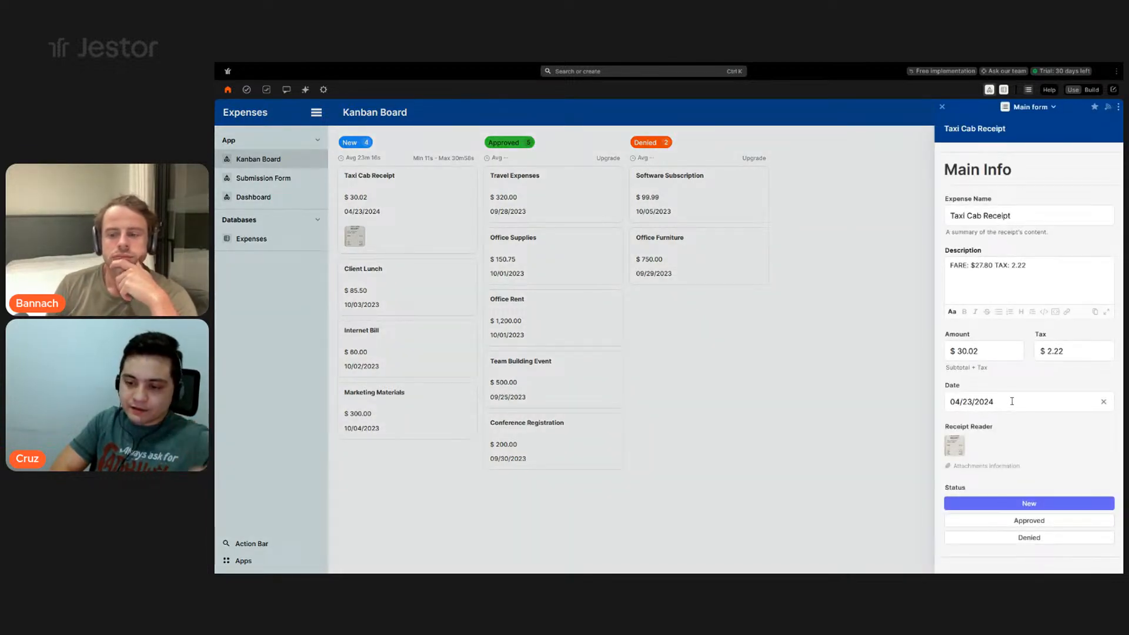
pyautogui.click(939, 108)
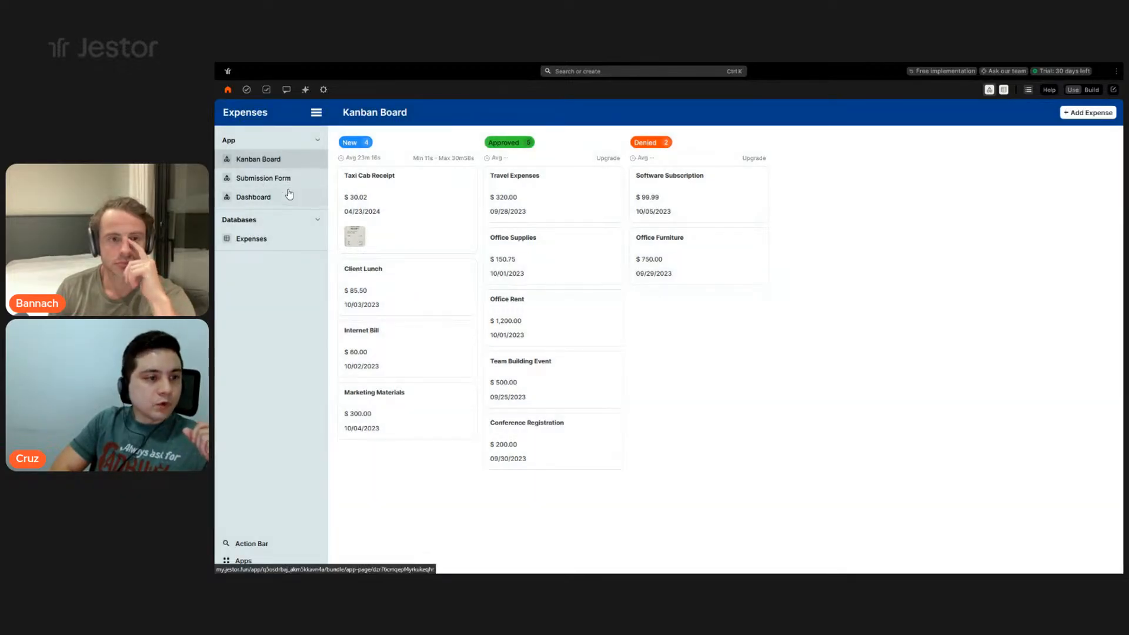
# - View the app's Submission Form and Dashboard pages and return to the Kanban Board
pyautogui.click(280, 182)
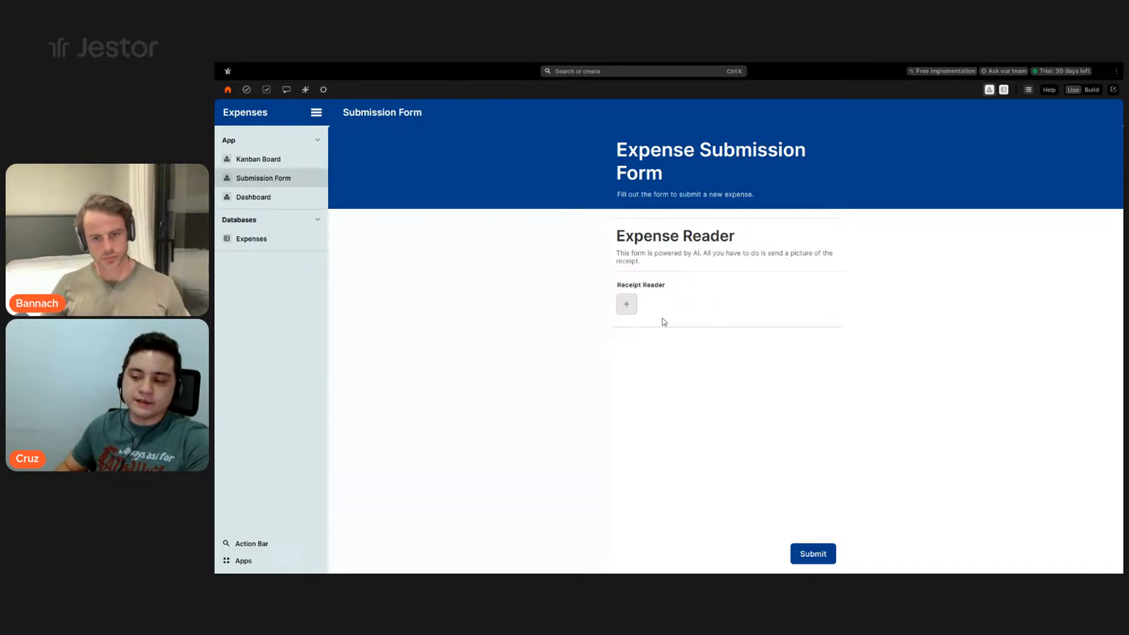
pyautogui.click(279, 200)
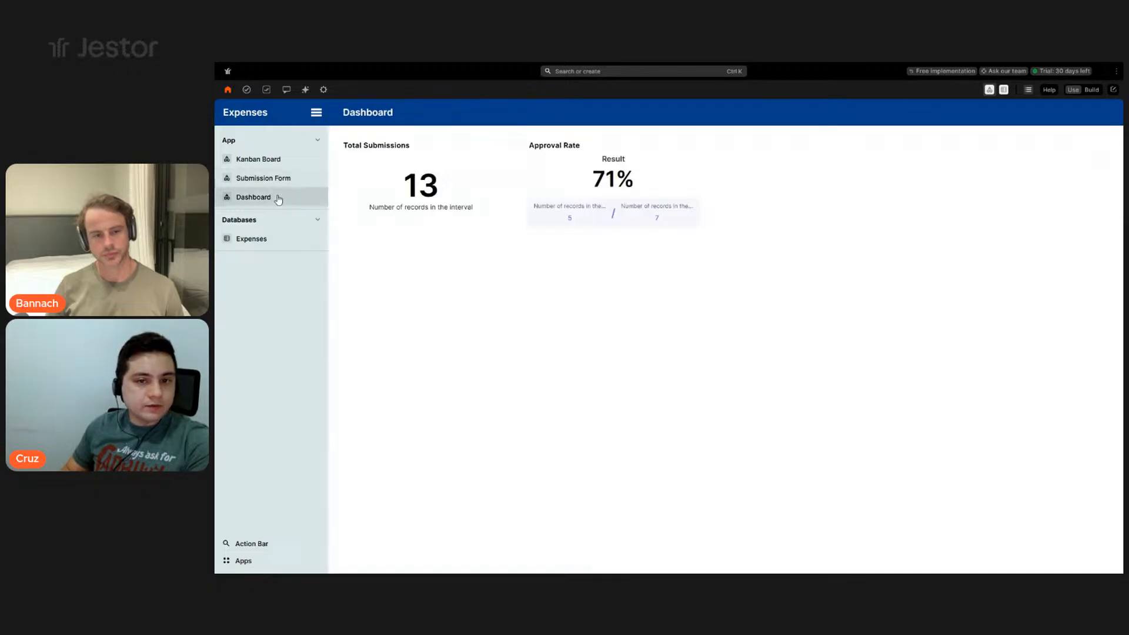
pyautogui.click(287, 161)
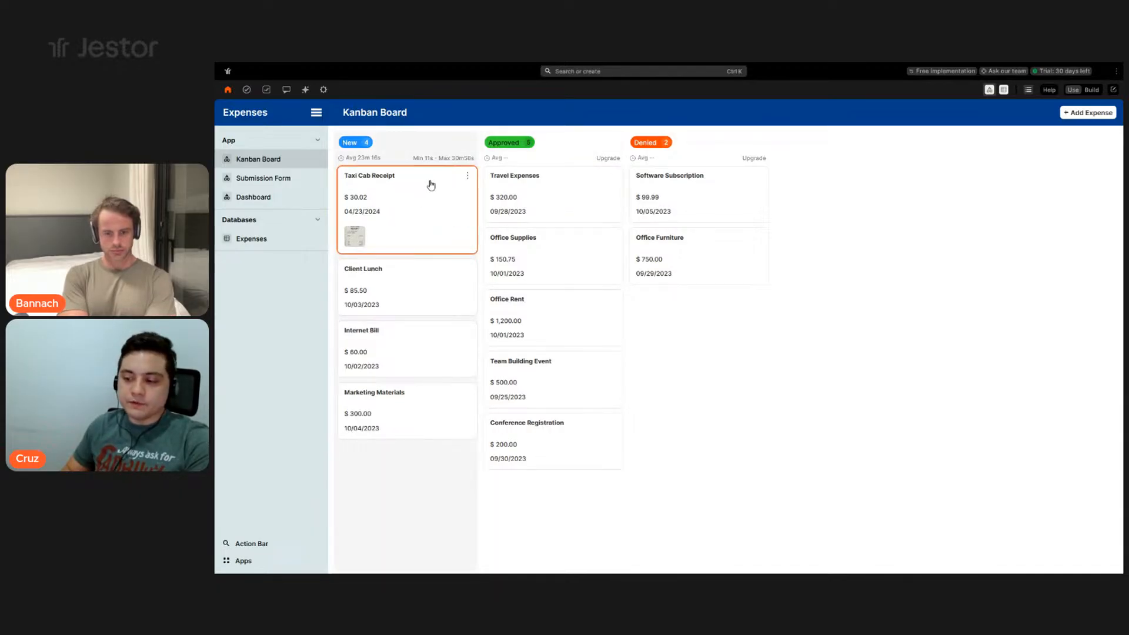
# - Look at the Taxi Cab Receipt card's options and dismiss the plan upgrade offer
pyautogui.click(467, 177)
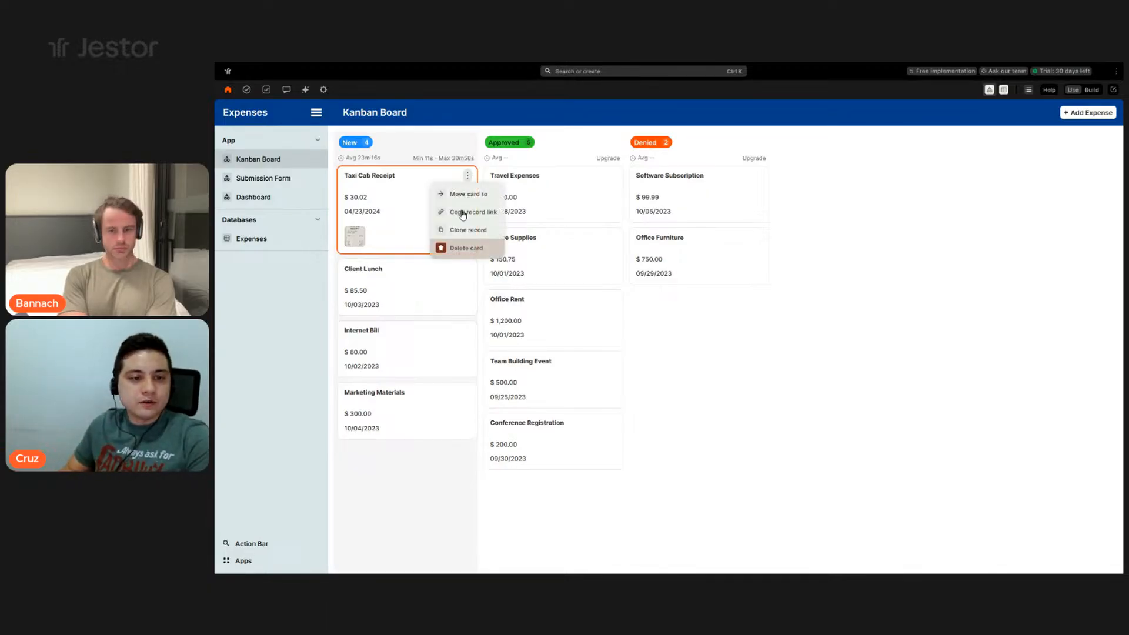
pyautogui.click(482, 168)
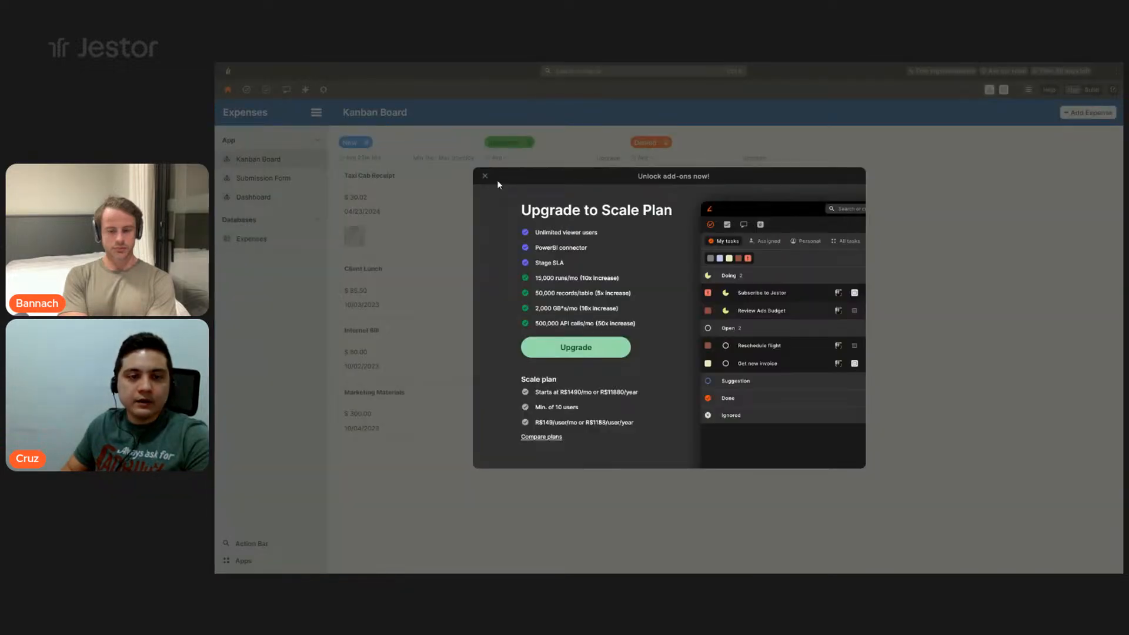
pyautogui.click(484, 176)
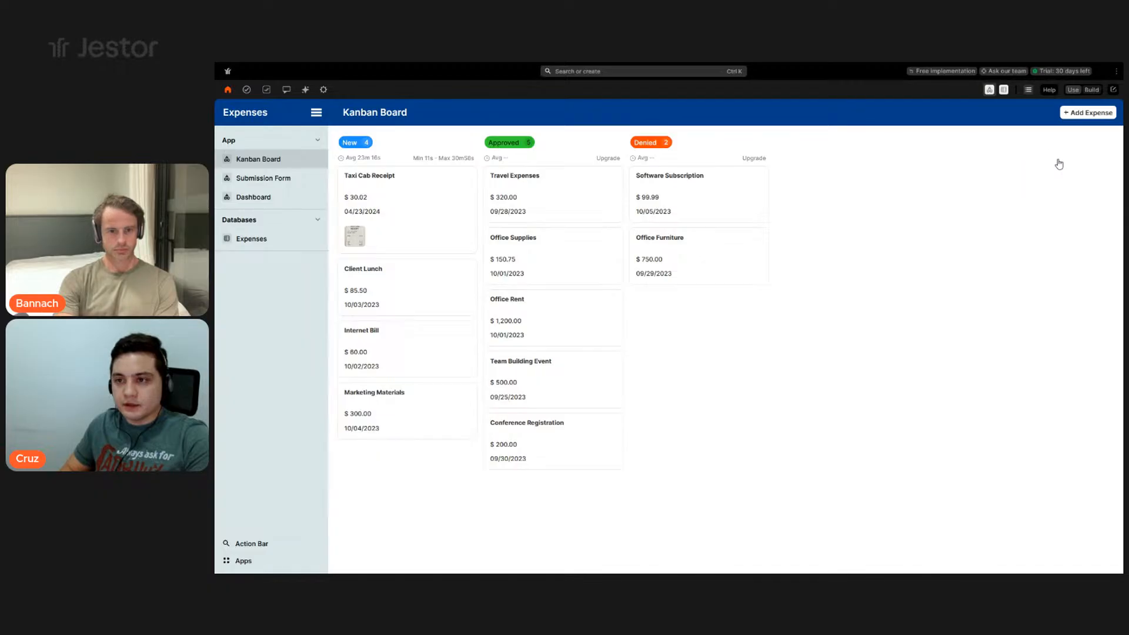
# - Review the Kanban block's style, stage indicator and permission settings in Build mode, and save the Kanban Board page
pyautogui.click(1091, 90)
pyautogui.click(907, 114)
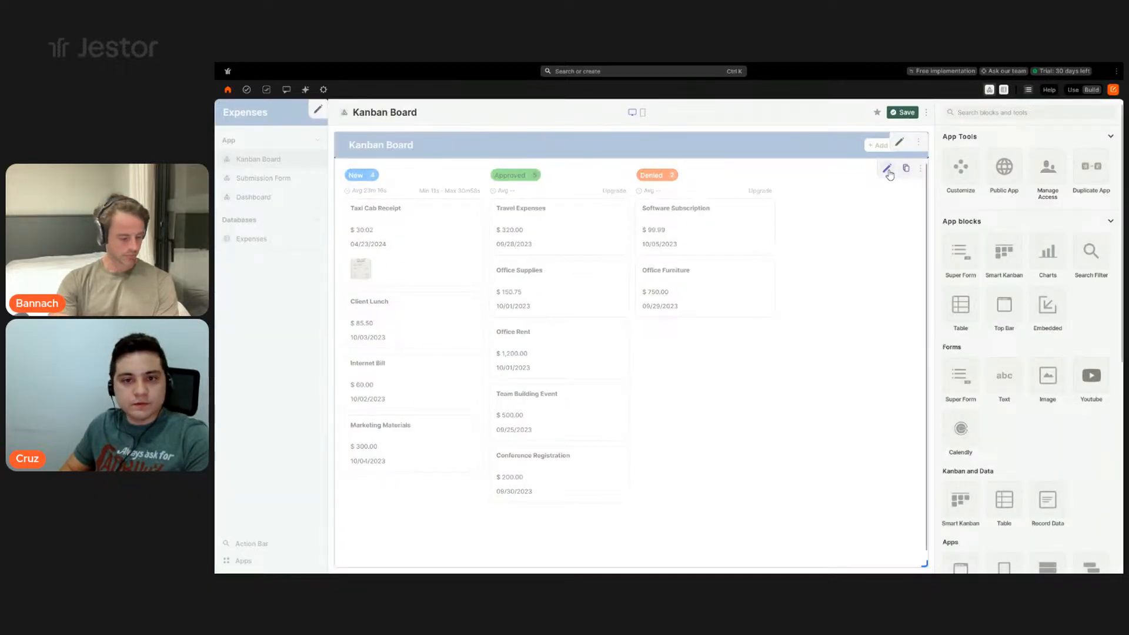
pyautogui.click(886, 169)
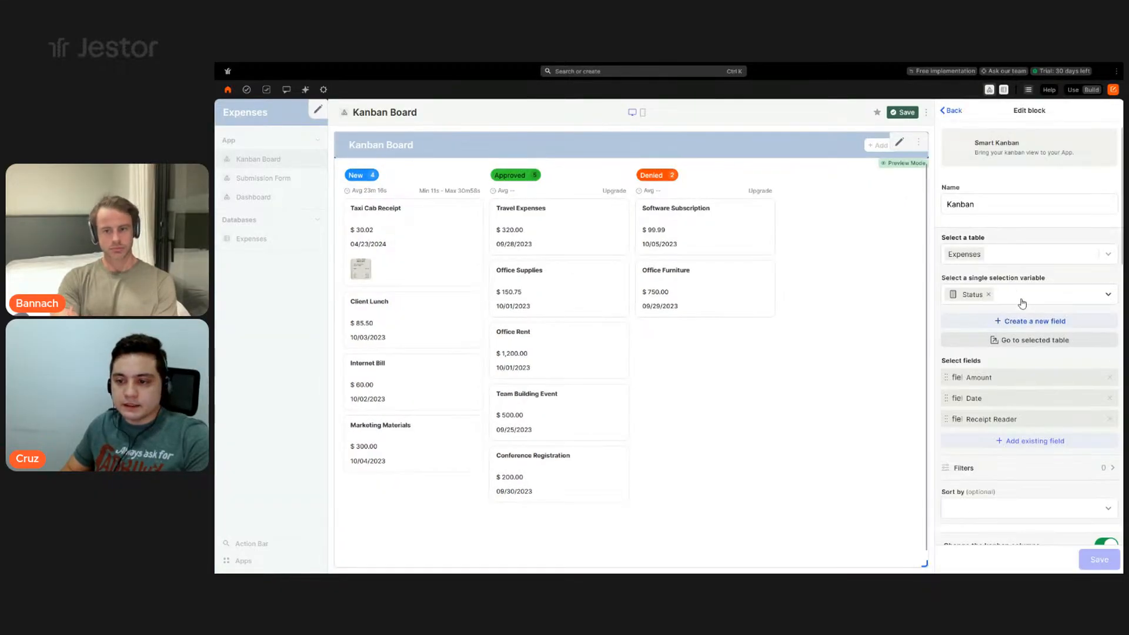
pyautogui.scroll(-10, 1031, 320)
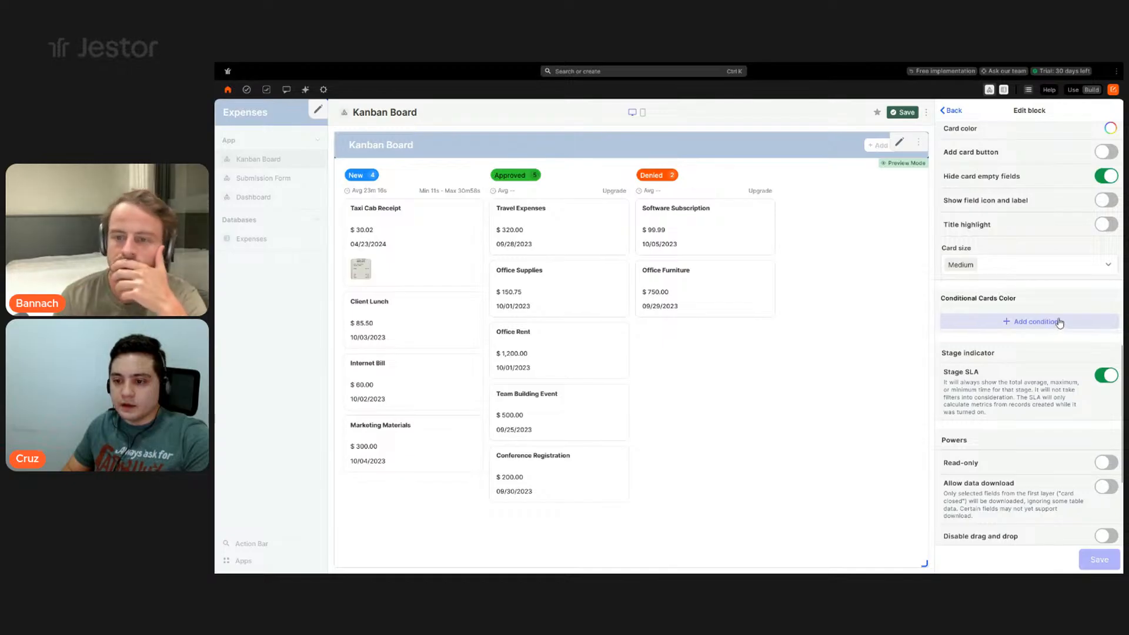
pyautogui.scroll(-3, 1055, 328)
pyautogui.scroll(8, 1064, 327)
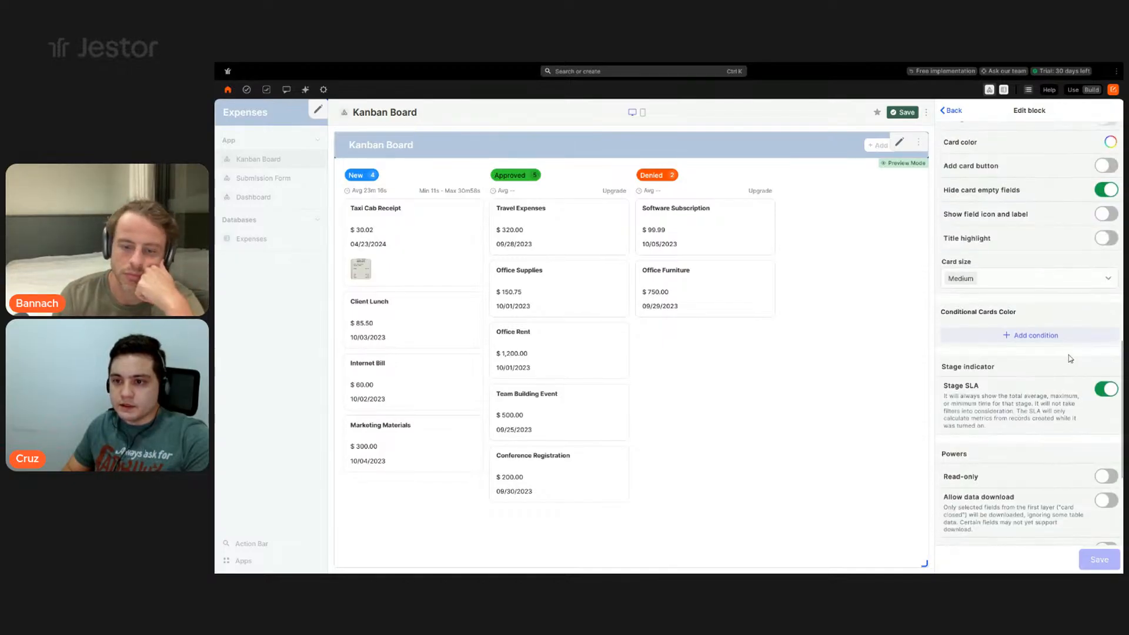
pyautogui.click(1105, 405)
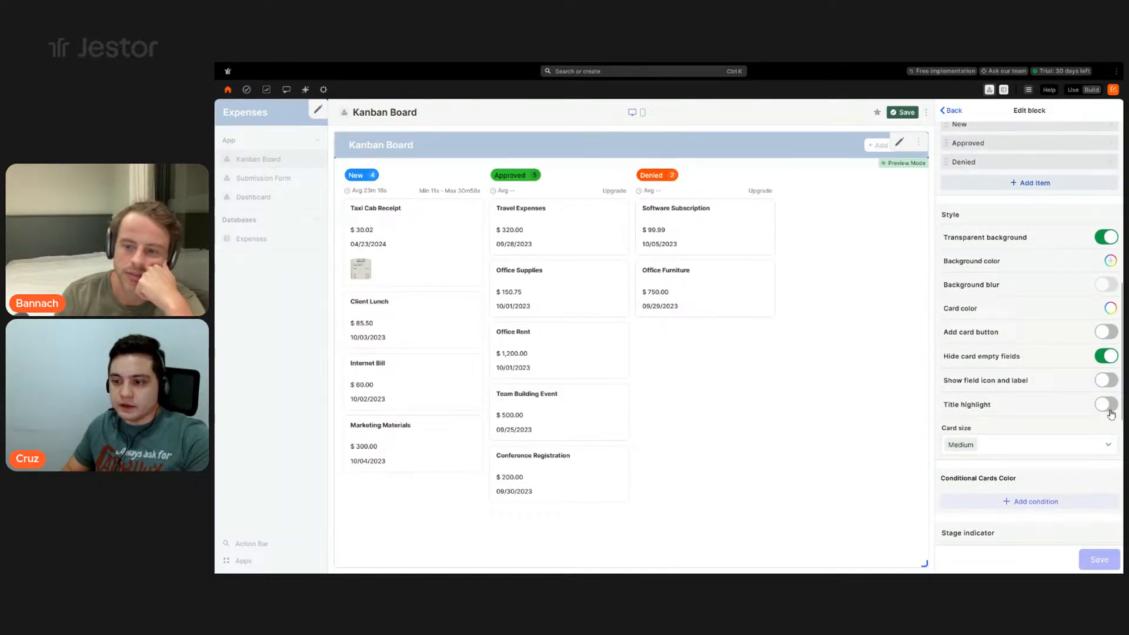
pyautogui.click(841, 253)
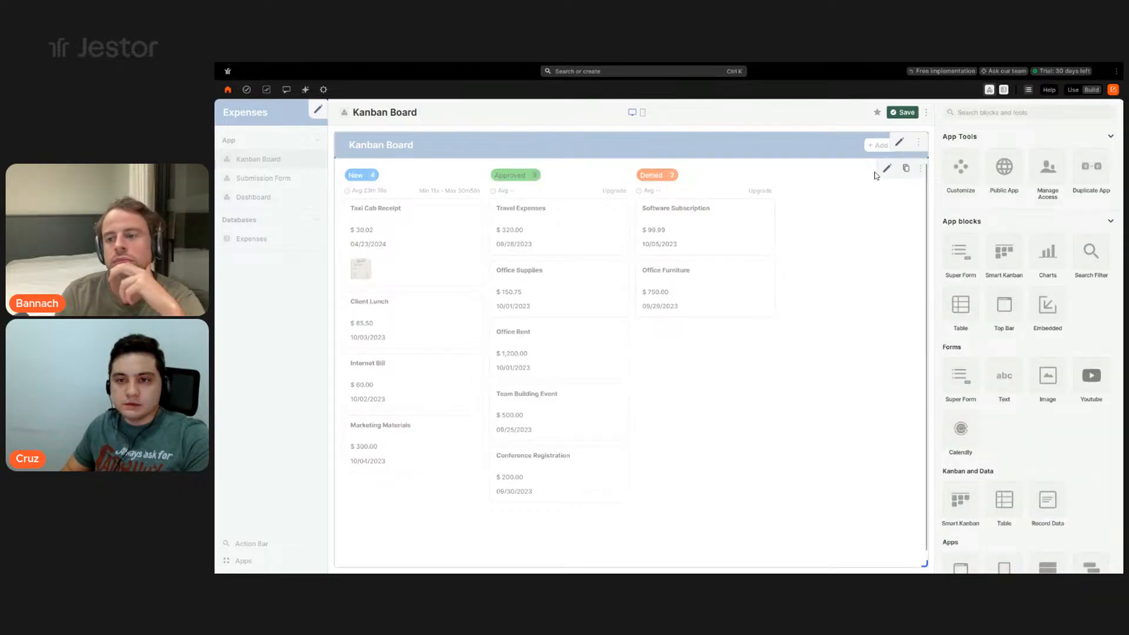
pyautogui.click(902, 112)
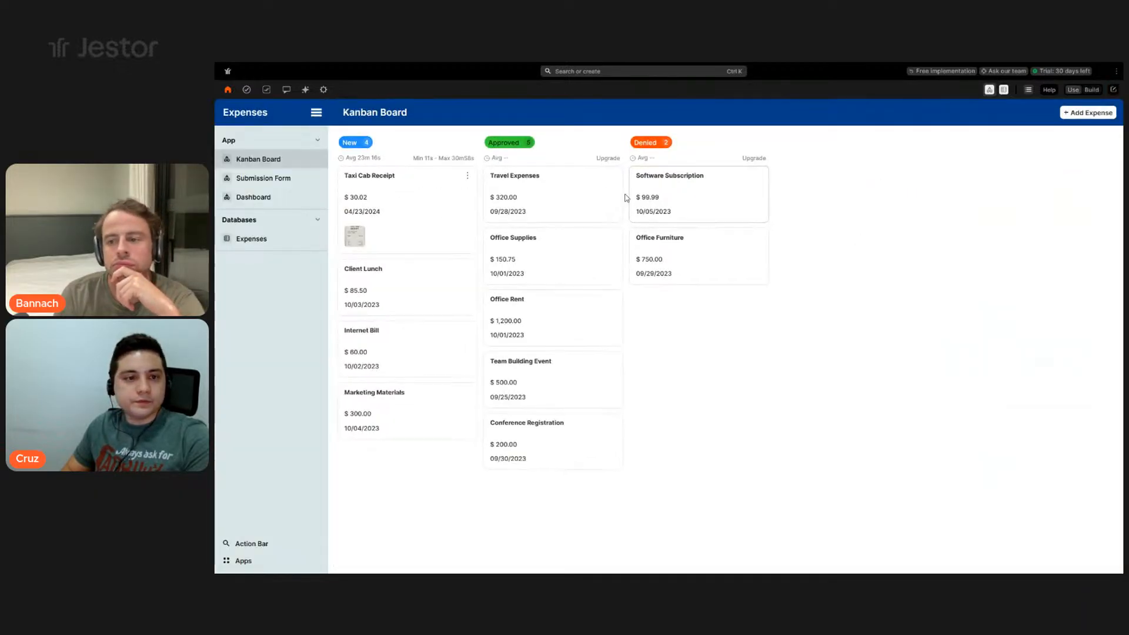
# - Show the actions available for the Taxi Cab Receipt card in the New column
pyautogui.click(467, 176)
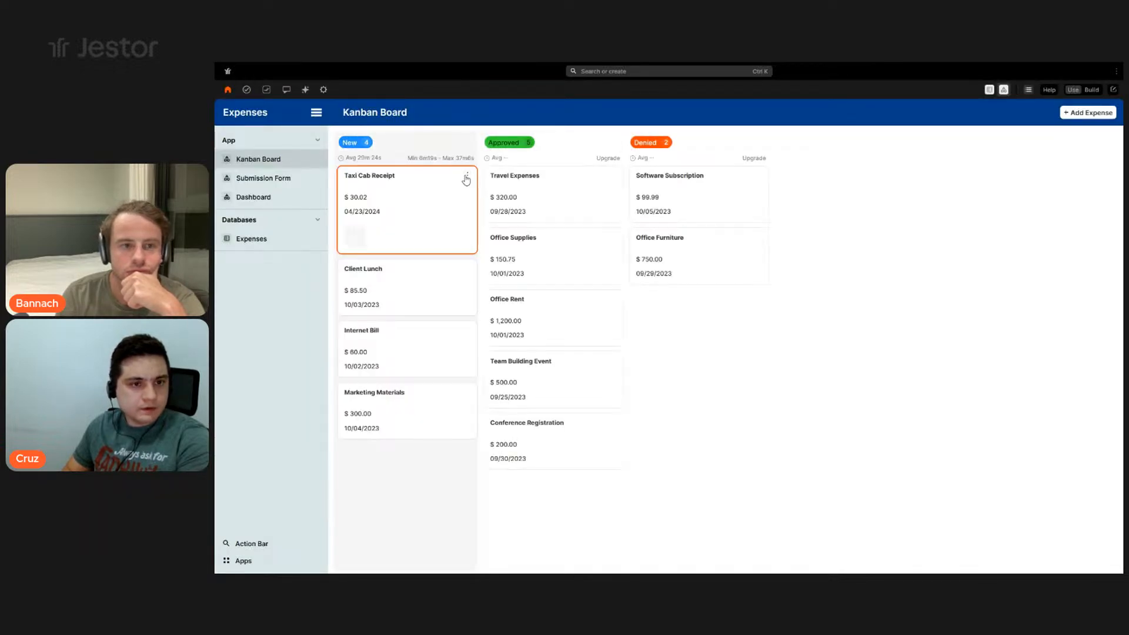
pyautogui.click(466, 177)
pyautogui.click(467, 177)
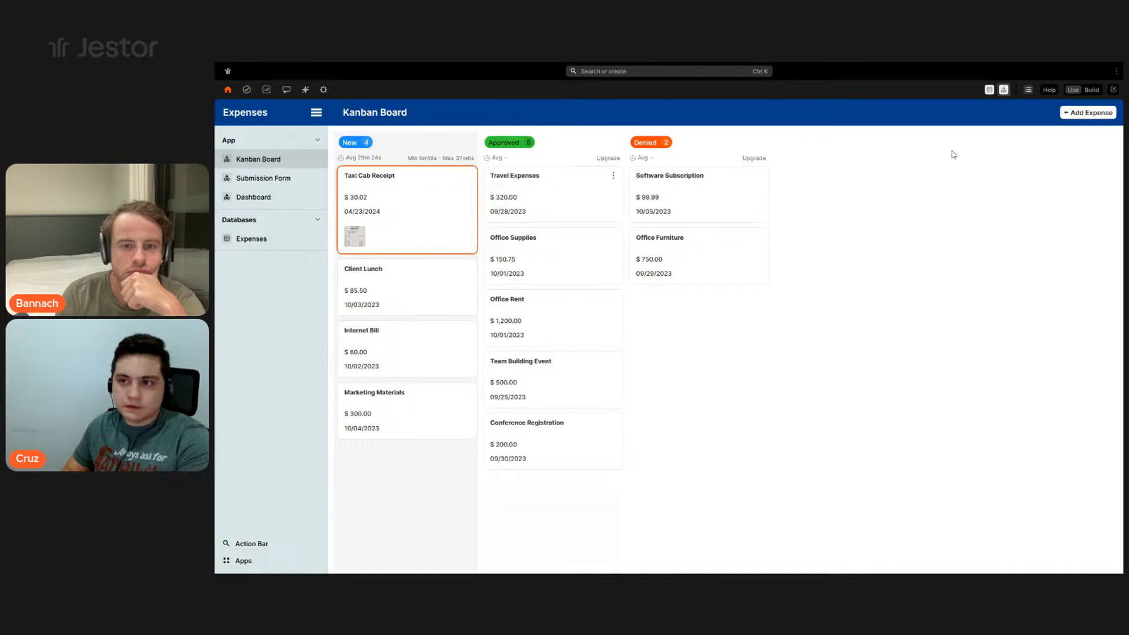
pyautogui.click(467, 175)
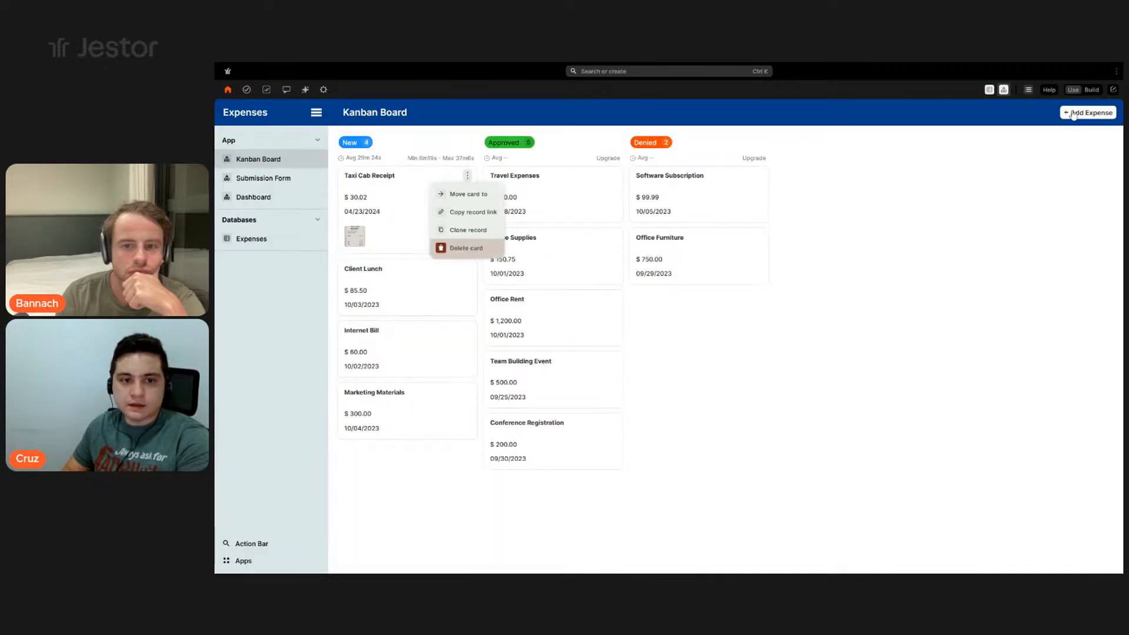
# - Review the Kanban block's column, style and stage indicator settings in Build mode, and leave the page editor without saving
pyautogui.click(1090, 90)
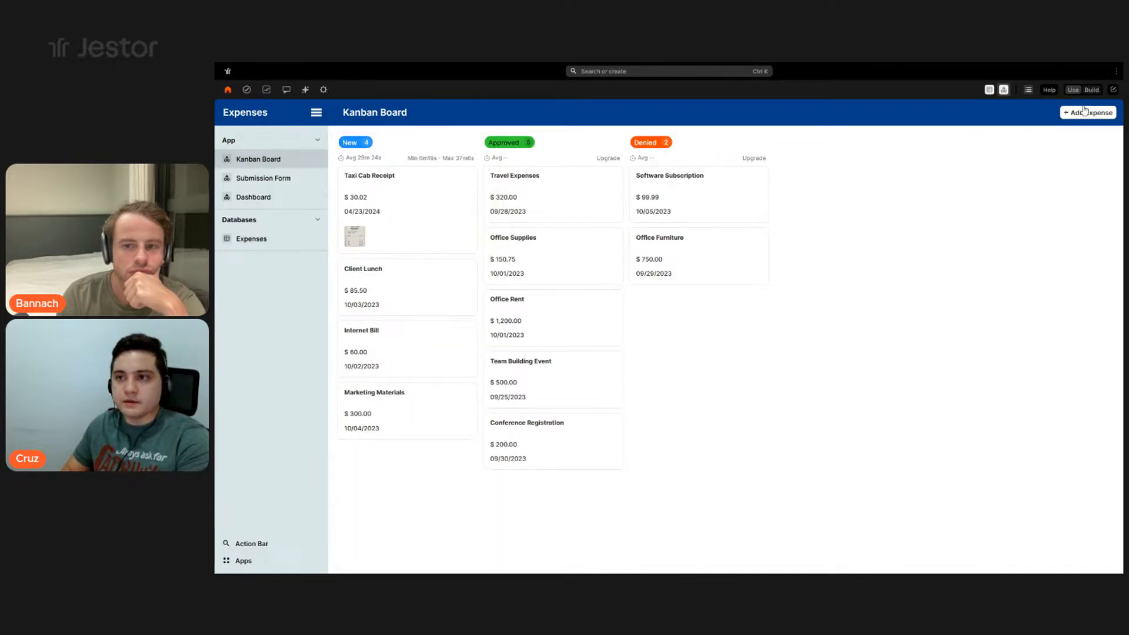
pyautogui.click(904, 112)
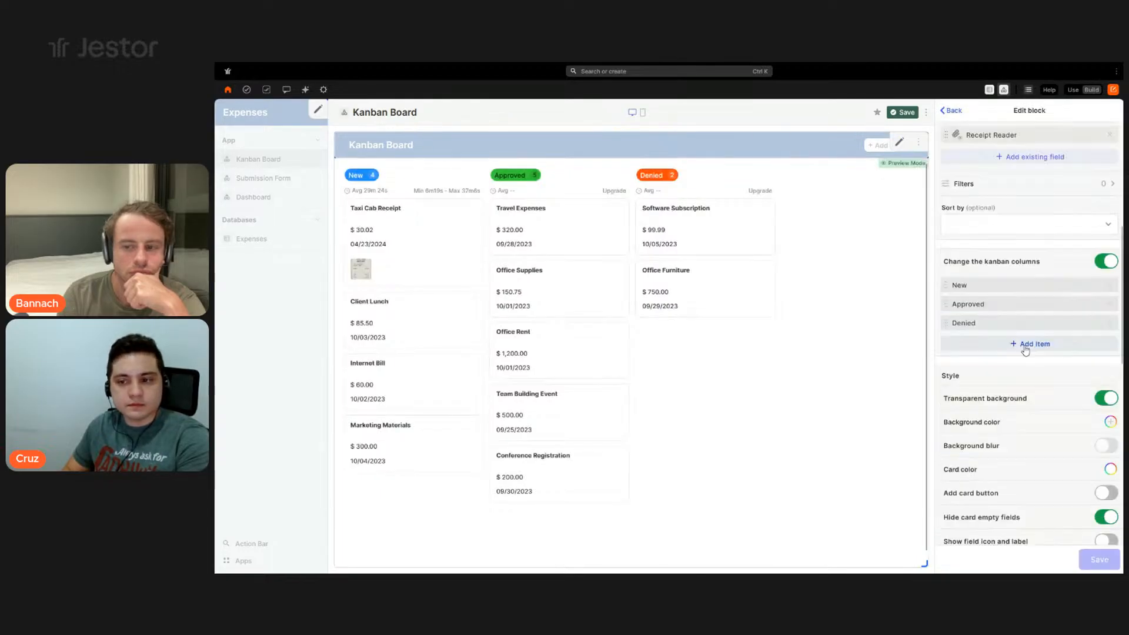
pyautogui.scroll(-4, 1038, 348)
pyautogui.scroll(-1, 1038, 348)
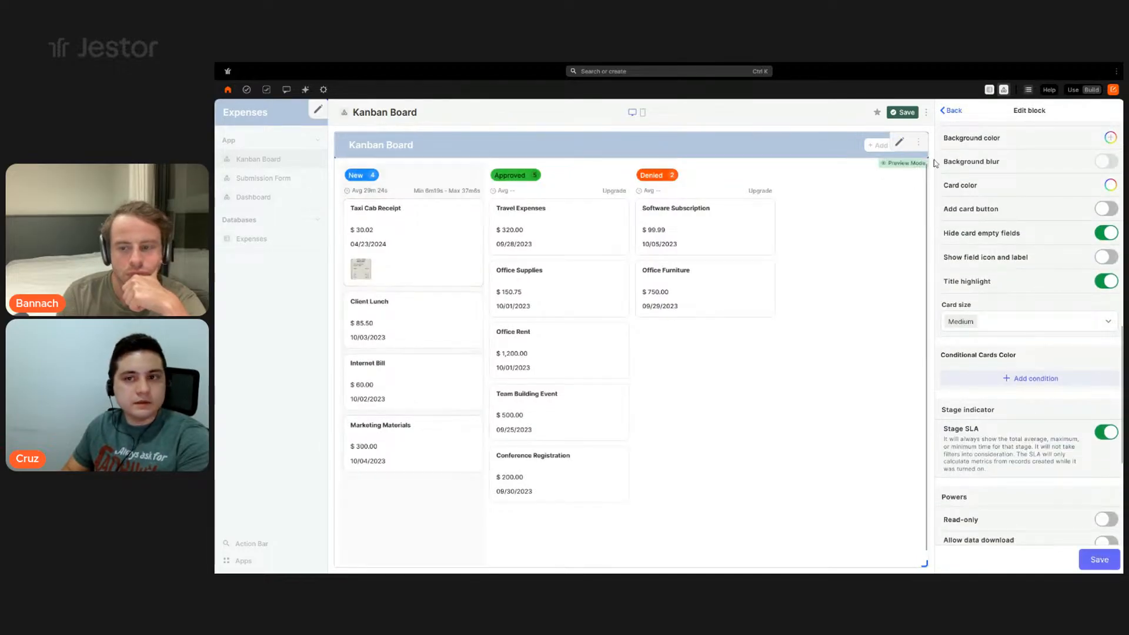
pyautogui.click(909, 117)
pyautogui.click(1072, 91)
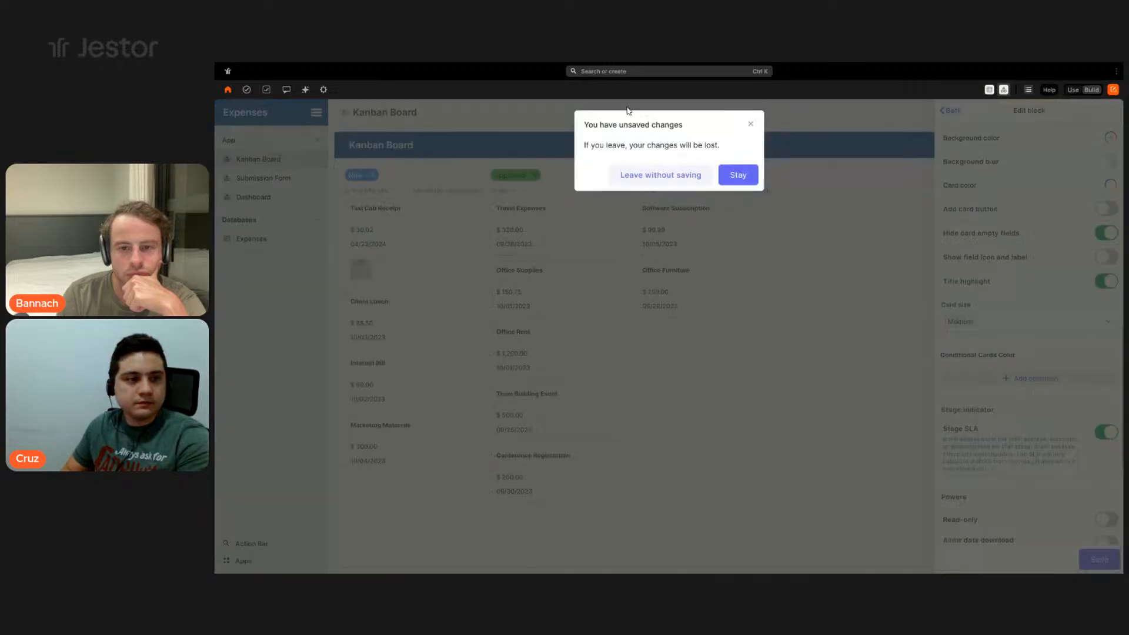
pyautogui.click(735, 175)
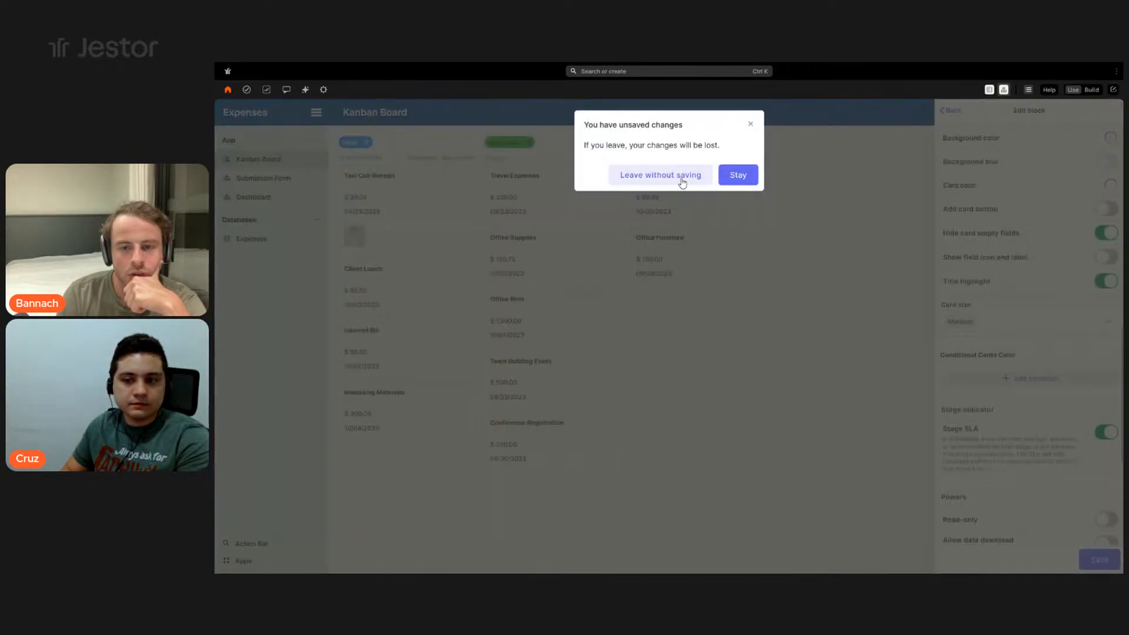
pyautogui.click(680, 179)
# - Recheck the Kanban block's card style, stage indicator and powers settings, leave without saving, and return to Use mode
pyautogui.click(1090, 90)
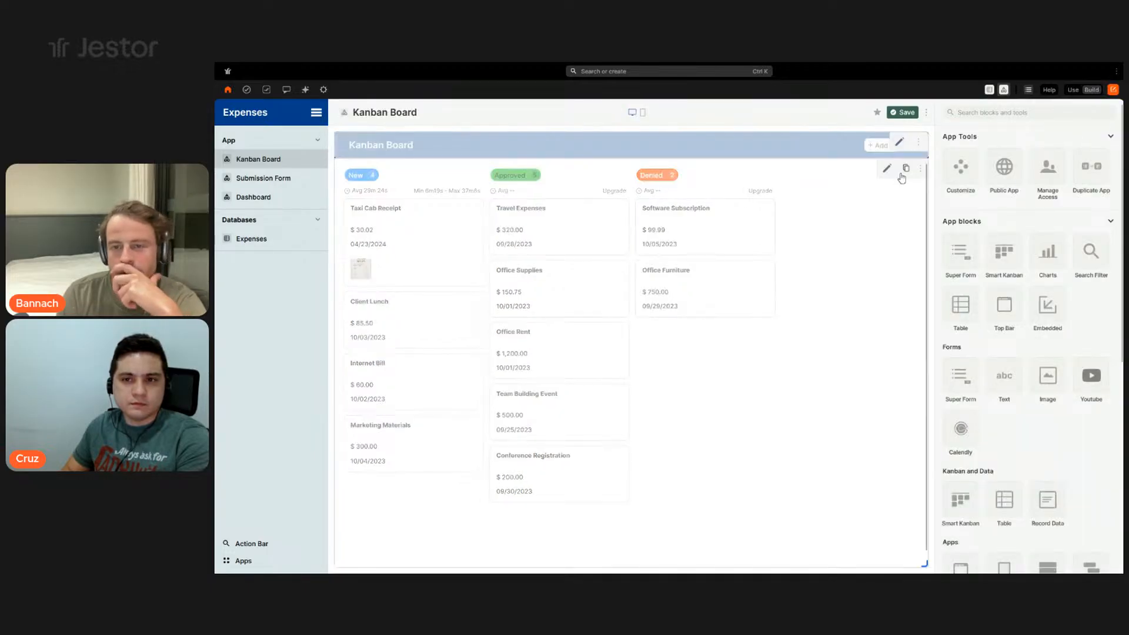
pyautogui.click(887, 168)
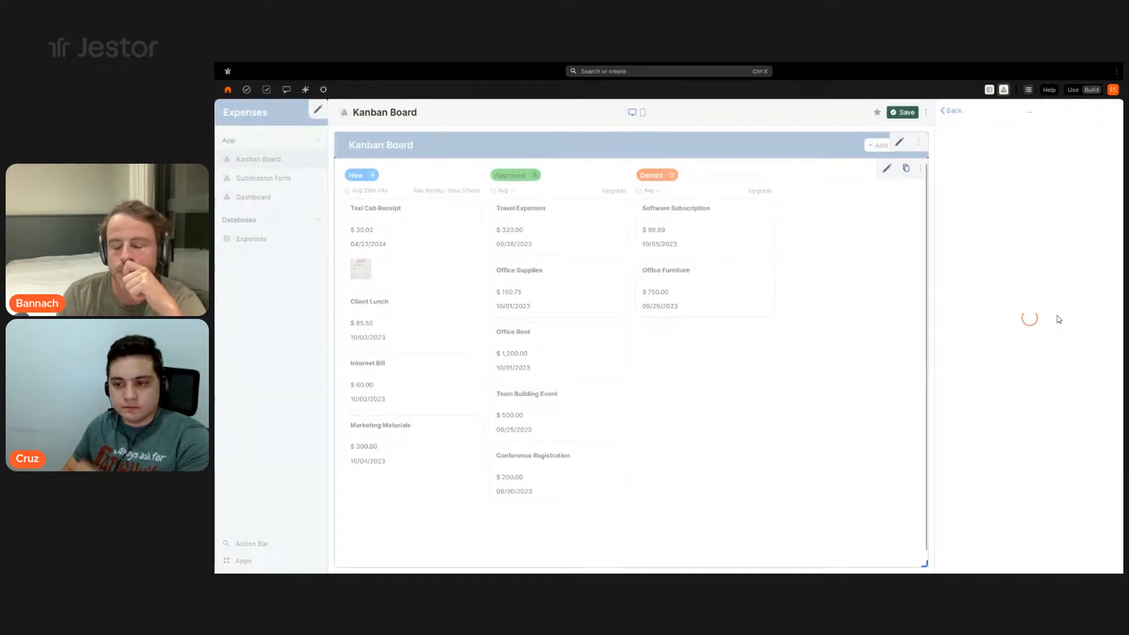
pyautogui.scroll(-5, 1043, 346)
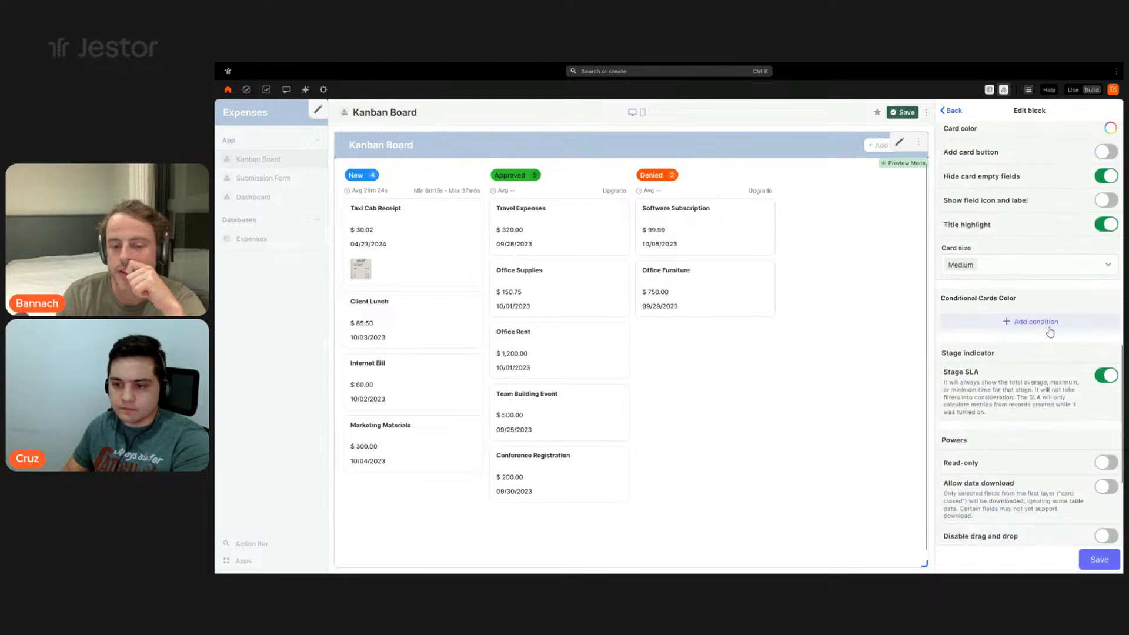
pyautogui.click(1074, 90)
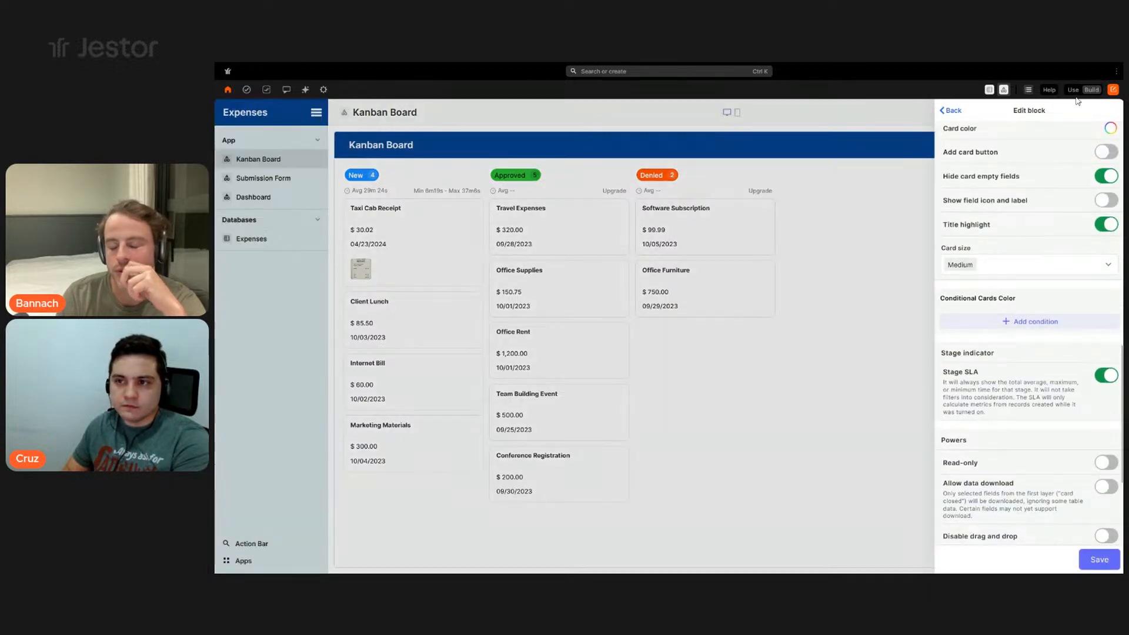
pyautogui.click(668, 175)
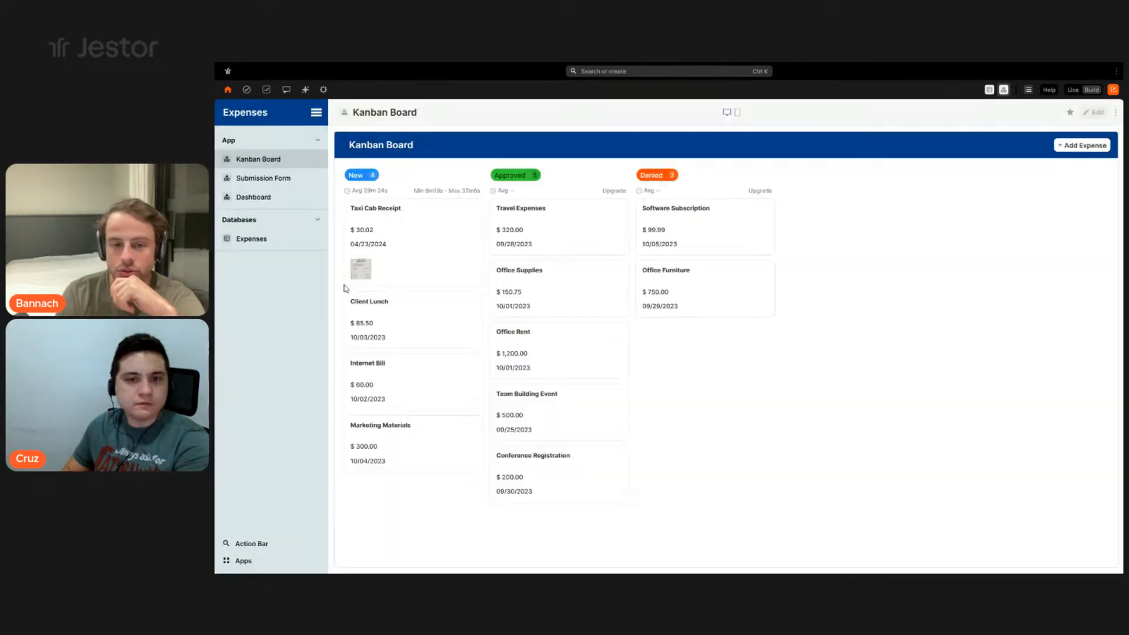
pyautogui.click(251, 241)
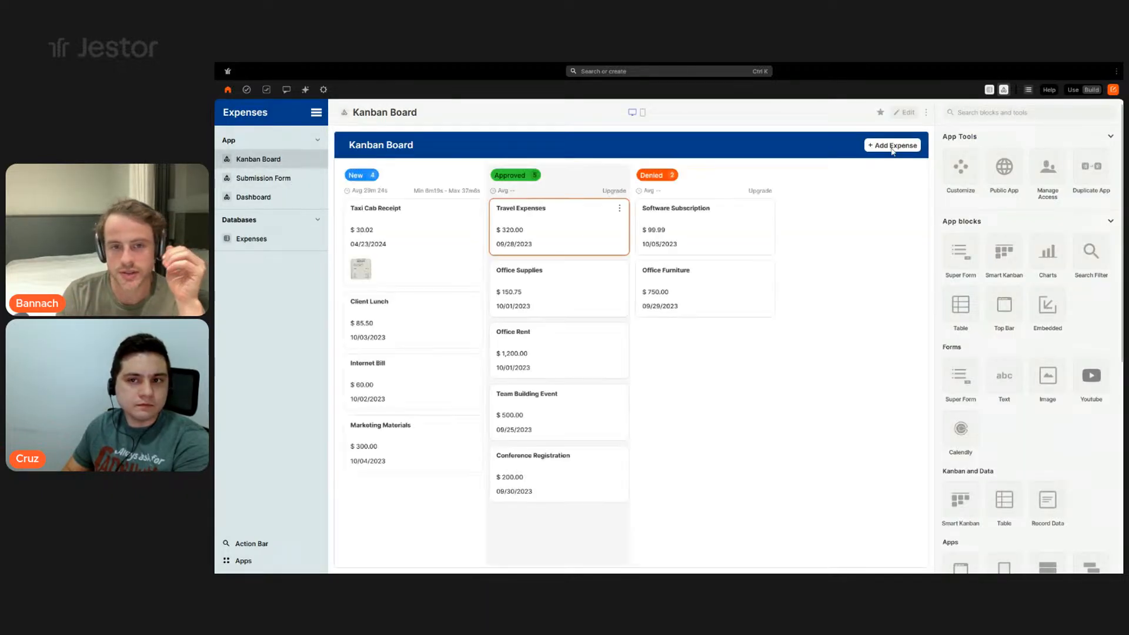
pyautogui.click(1072, 90)
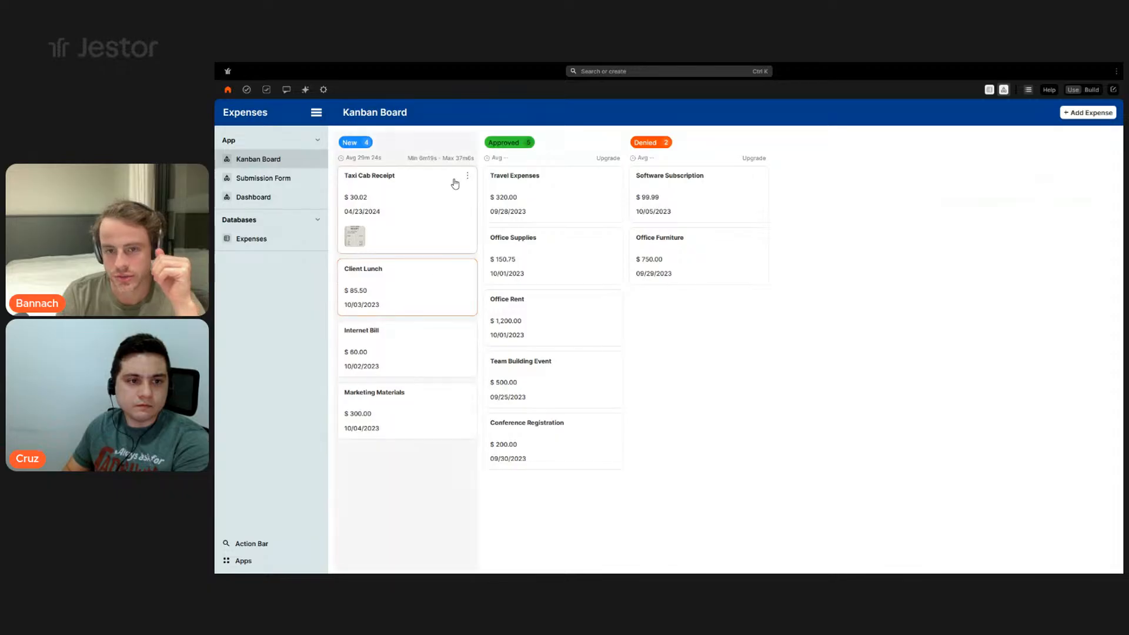
# - Look through the Taxi Cab Receipt card's options in the New column and dismiss them
pyautogui.click(468, 176)
pyautogui.click(779, 235)
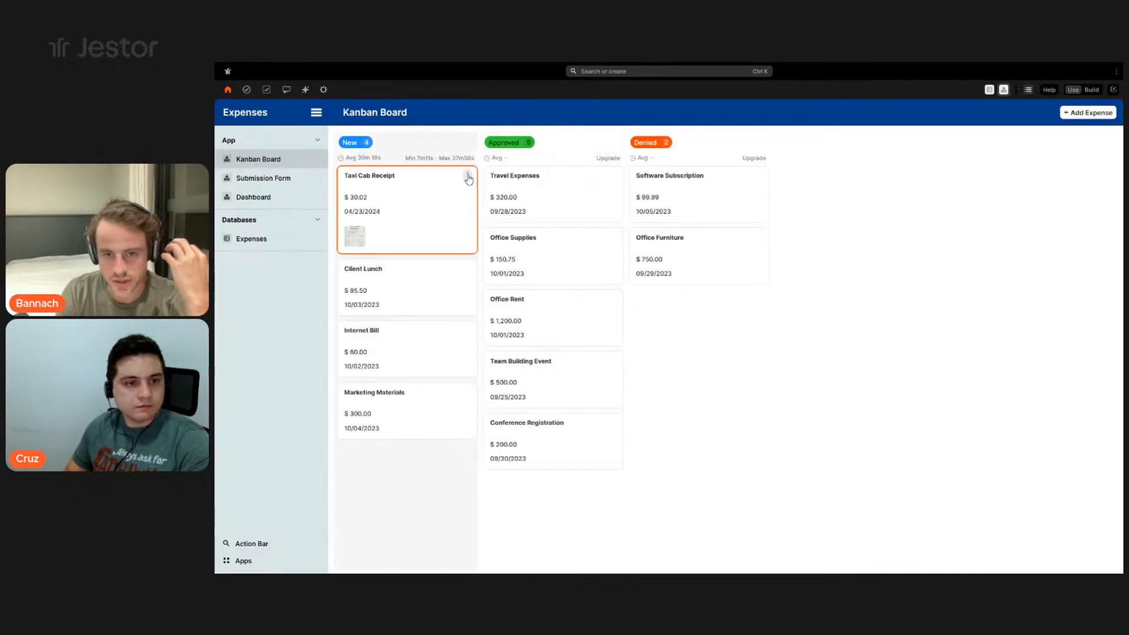
pyautogui.click(468, 176)
pyautogui.click(751, 200)
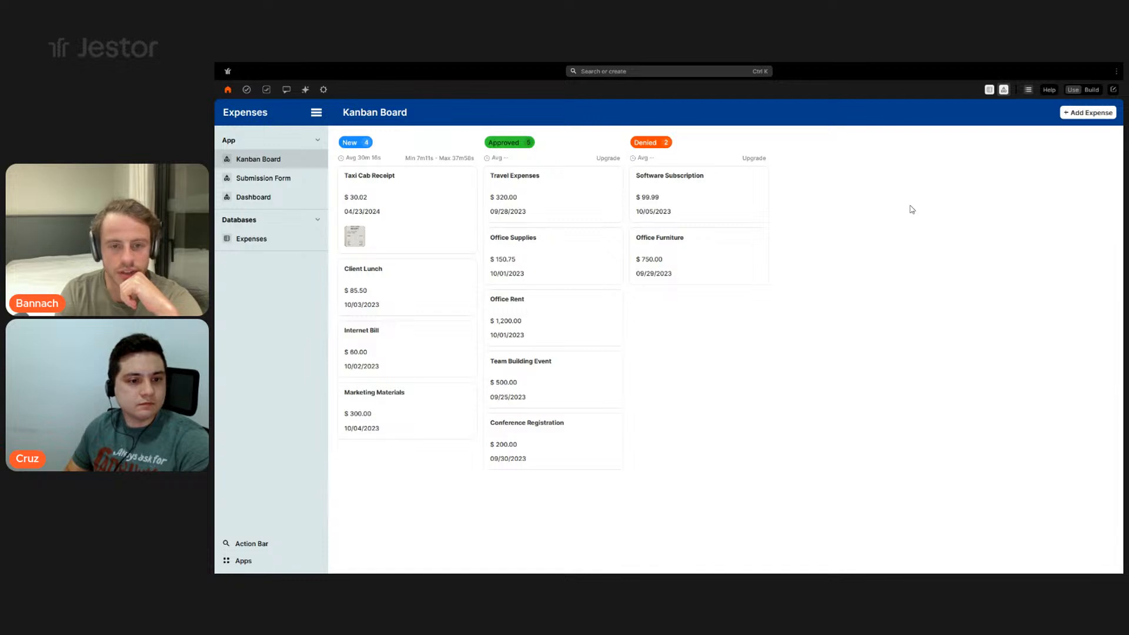
# - Collapse the Expenses app's navigation sidebar and dismiss the Create new tools window
pyautogui.click(313, 112)
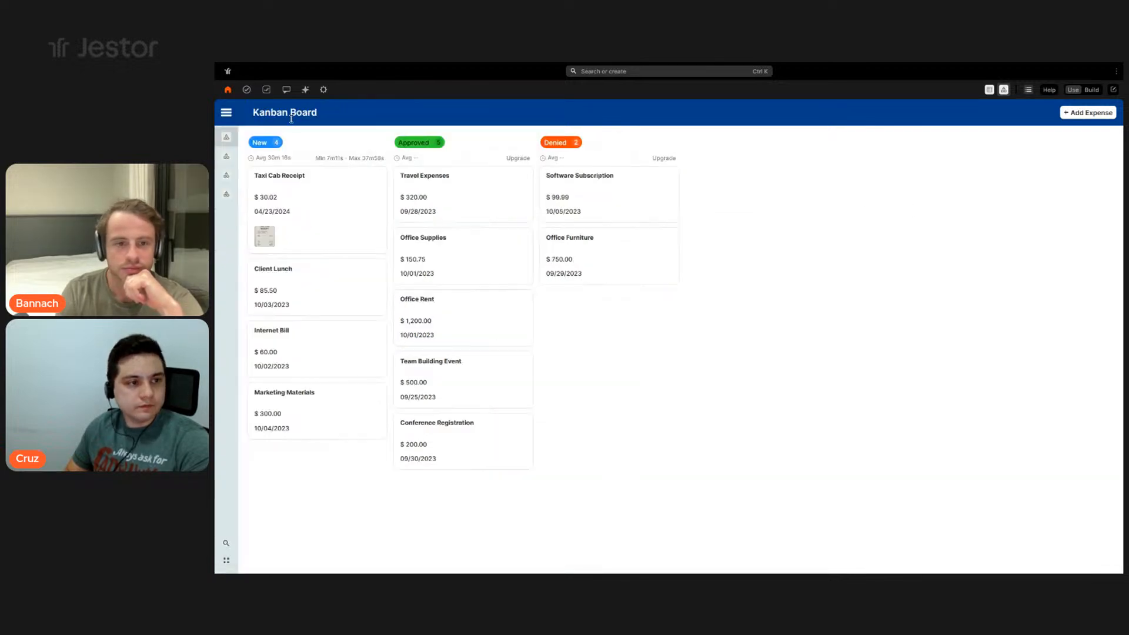
pyautogui.click(226, 113)
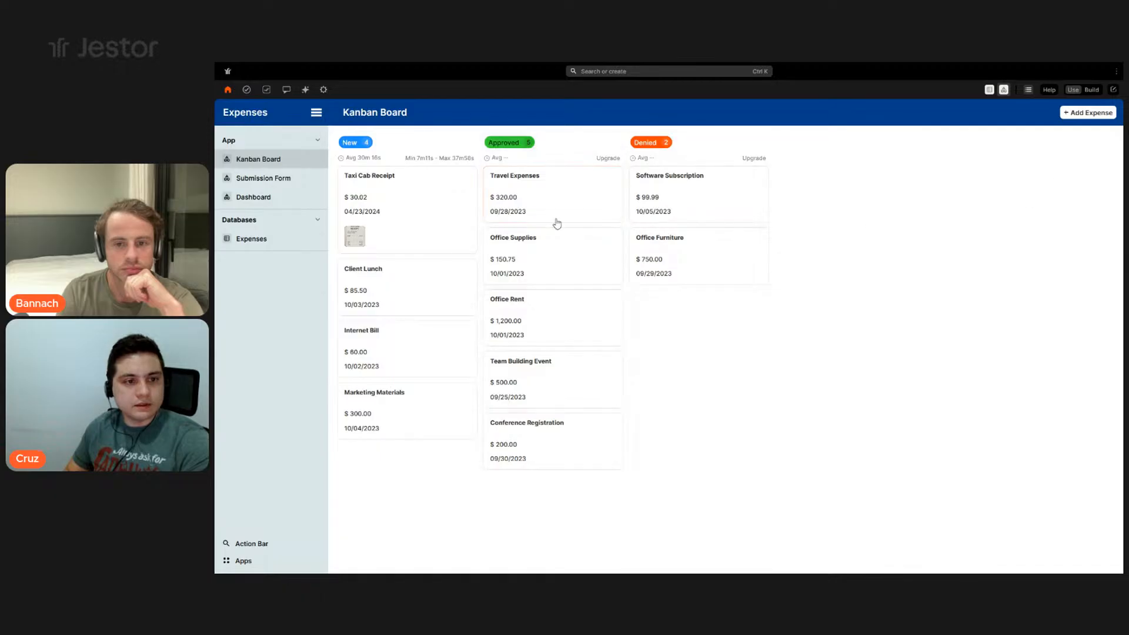
pyautogui.click(316, 114)
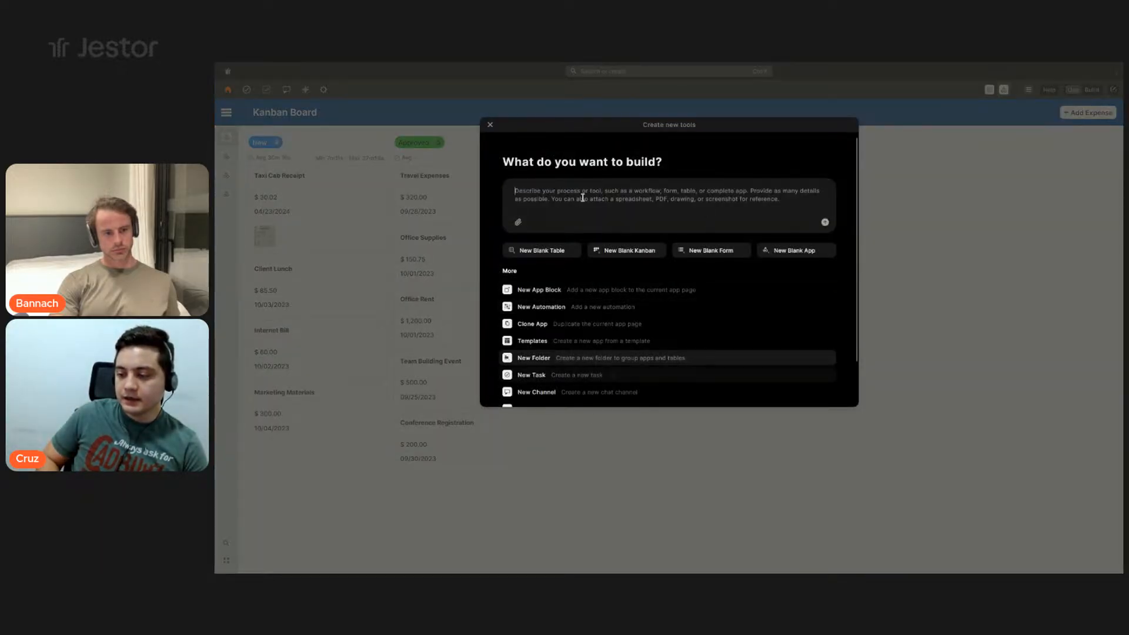
pyautogui.click(491, 125)
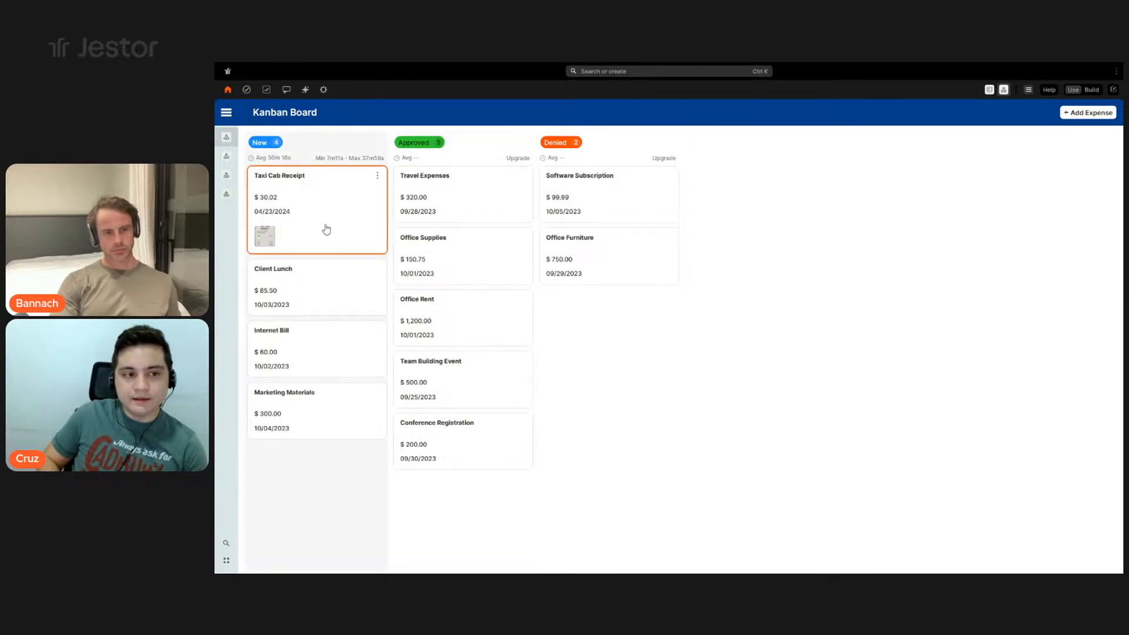
pyautogui.click(351, 242)
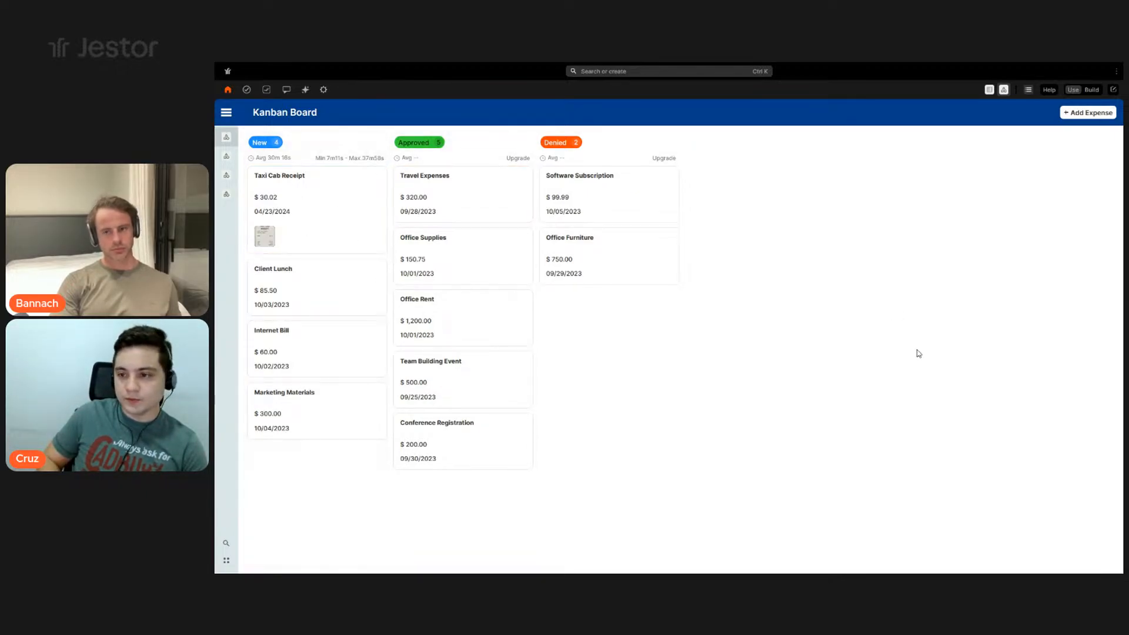